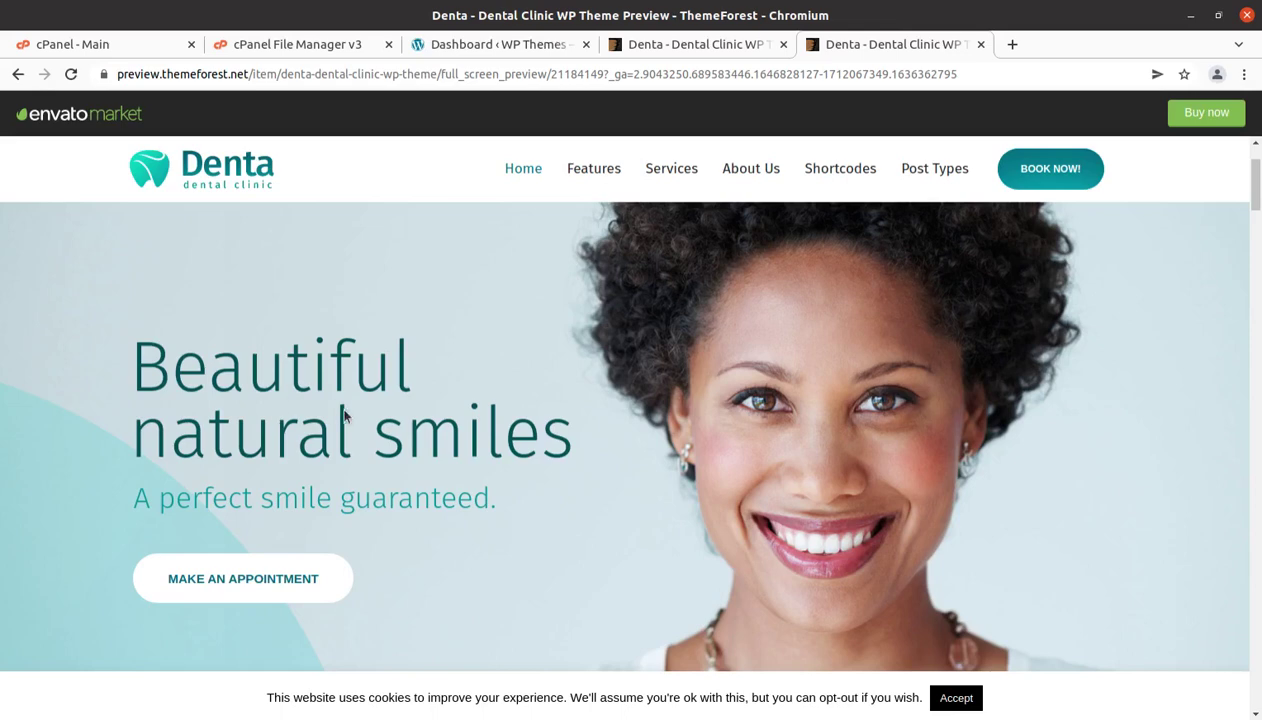
Scroll the Denta live demo from the hero to Latest News, then return to the ThemeForest item page.
scroll(388, 410, down, 1)
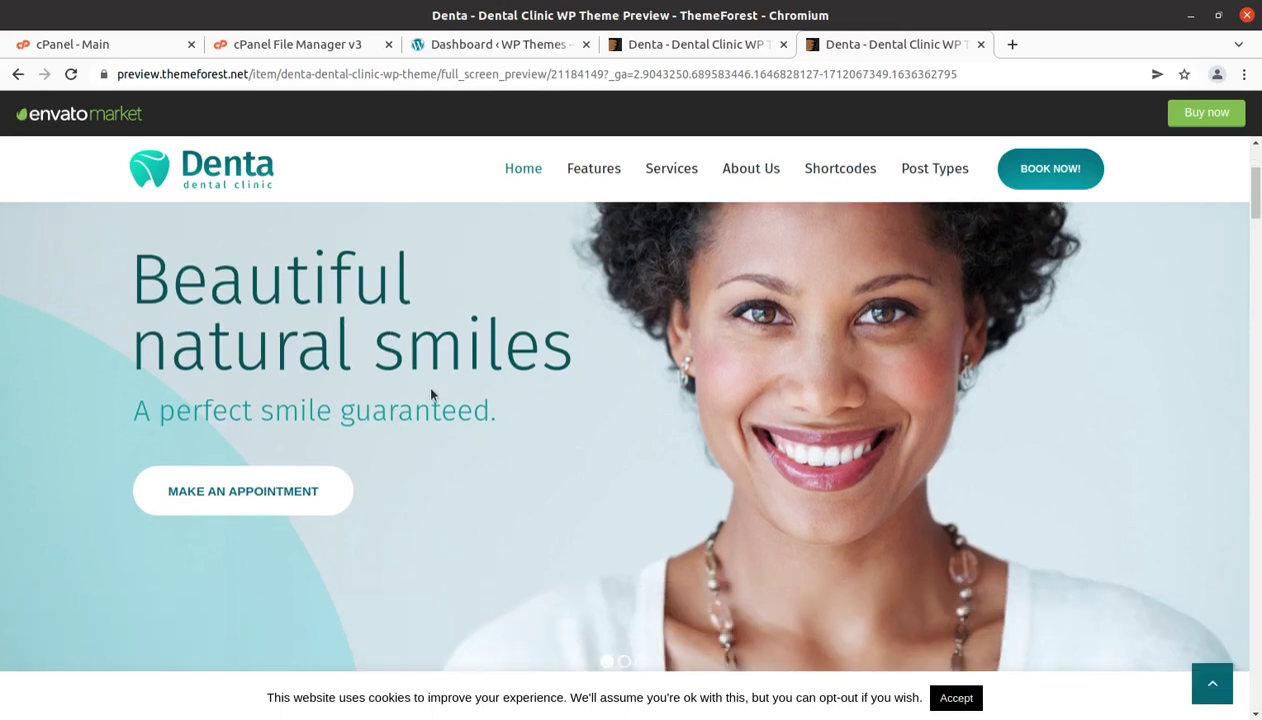
scroll(431, 395, down, 1)
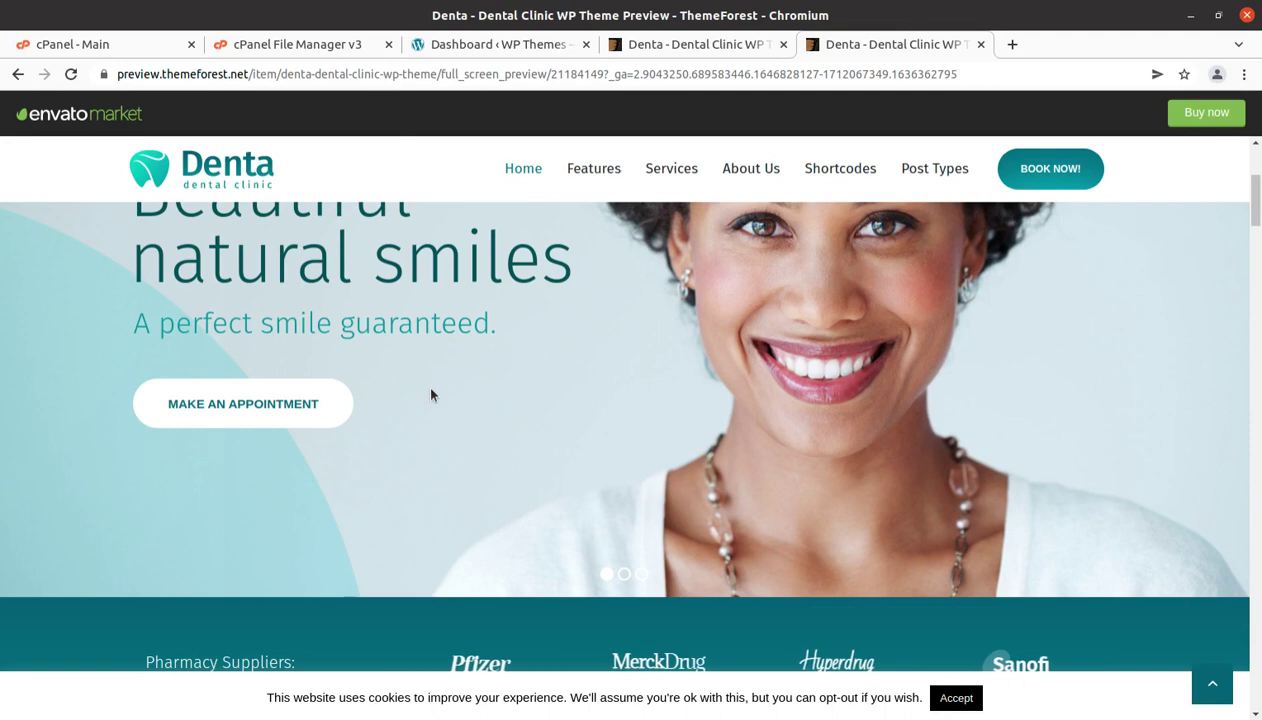
scroll(431, 395, down, 4)
scroll(430, 395, down, 4)
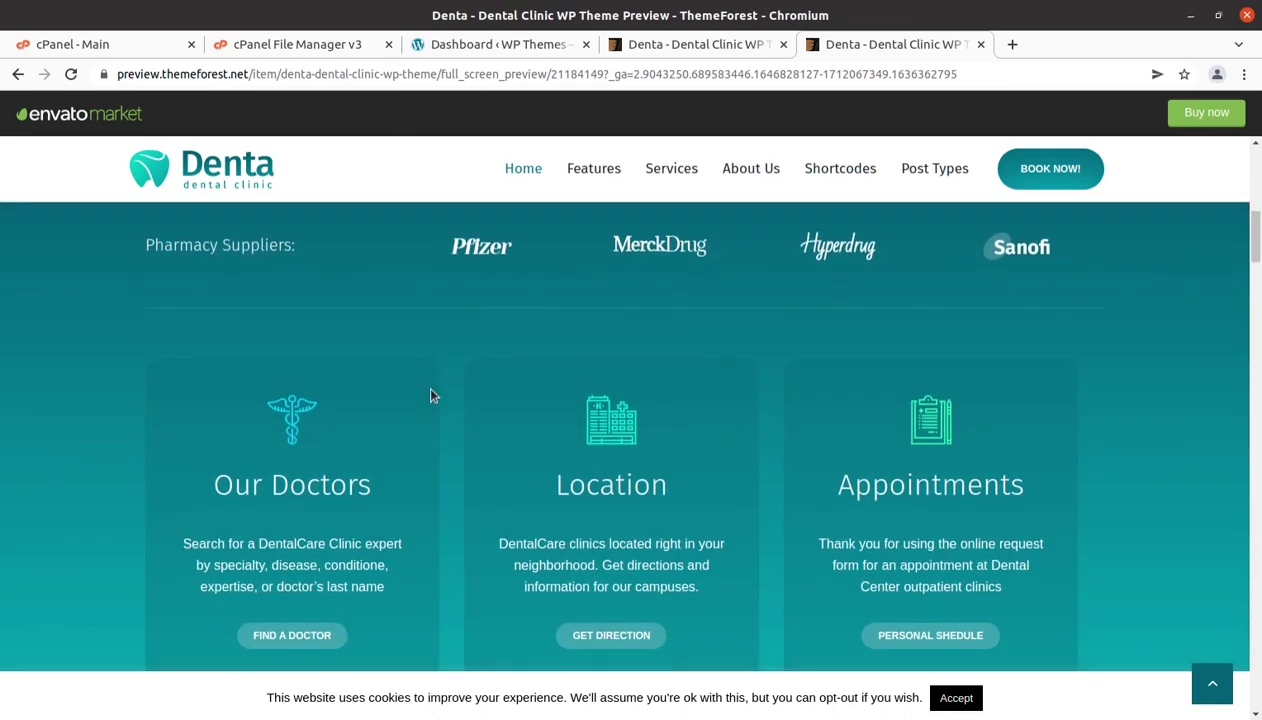
scroll(428, 397, down, 1)
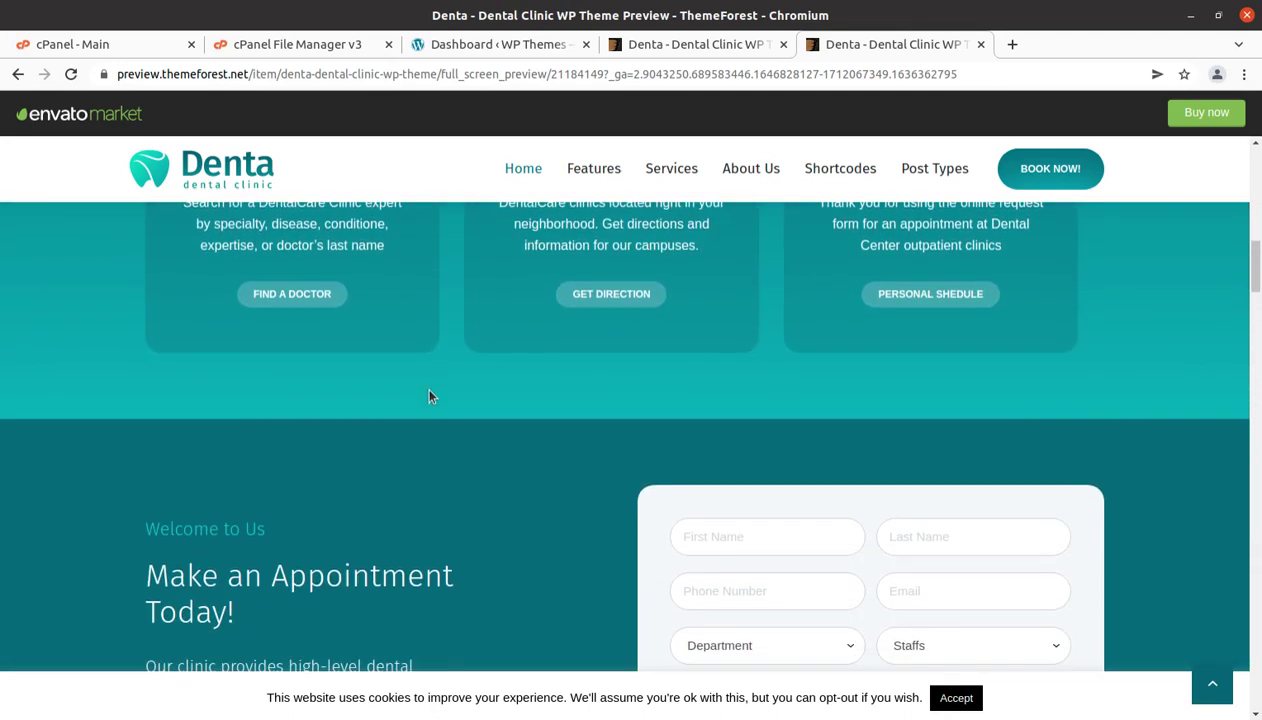
scroll(428, 397, down, 1)
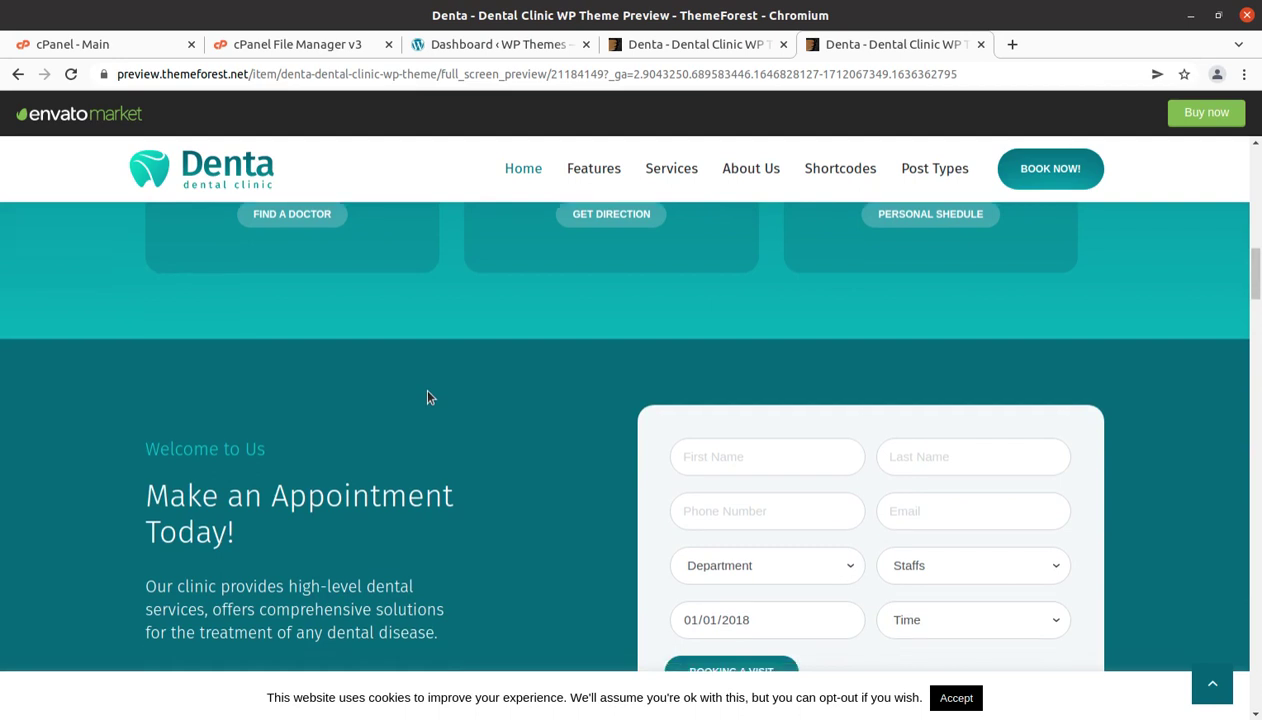
scroll(428, 397, down, 1)
scroll(428, 397, down, 4)
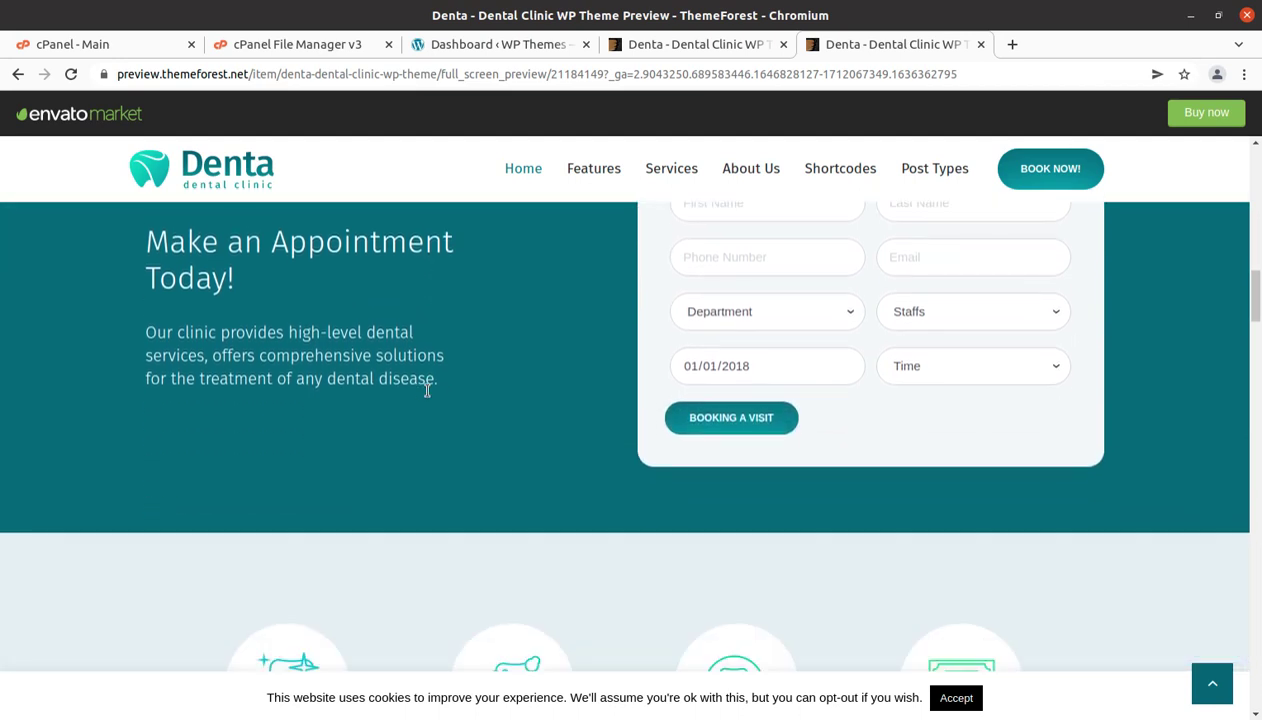
scroll(428, 397, down, 4)
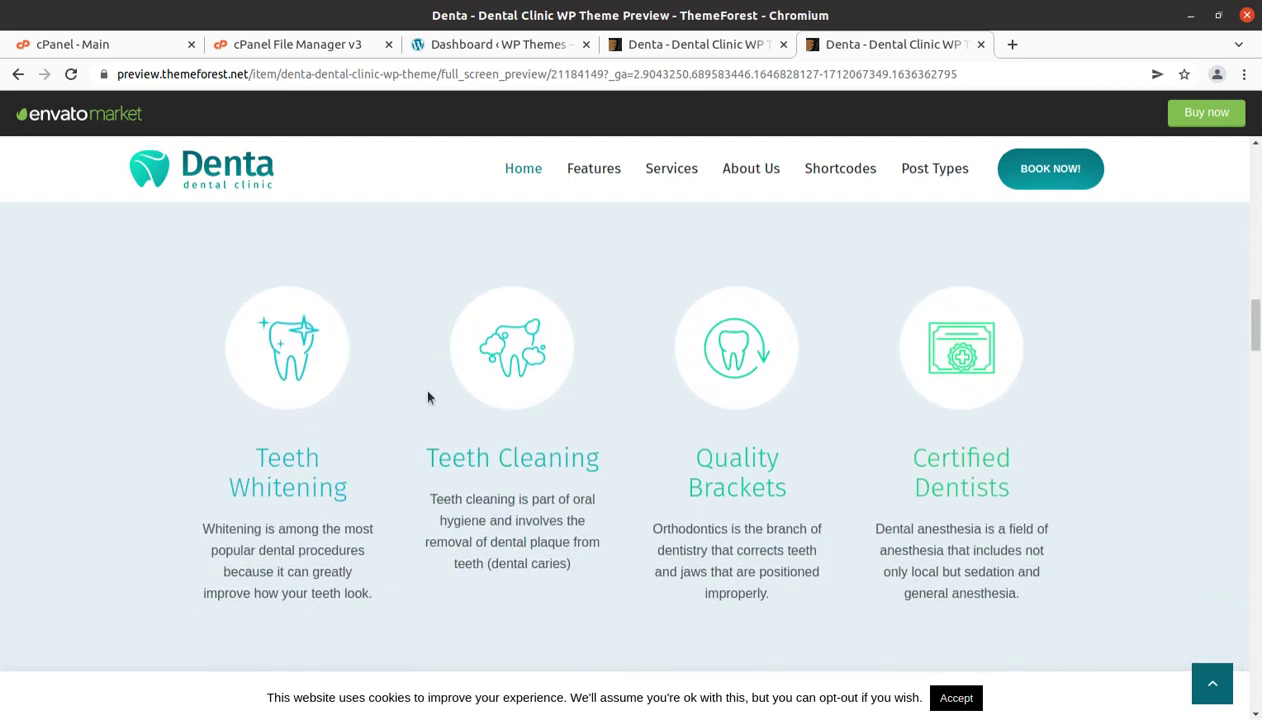
scroll(428, 397, down, 5)
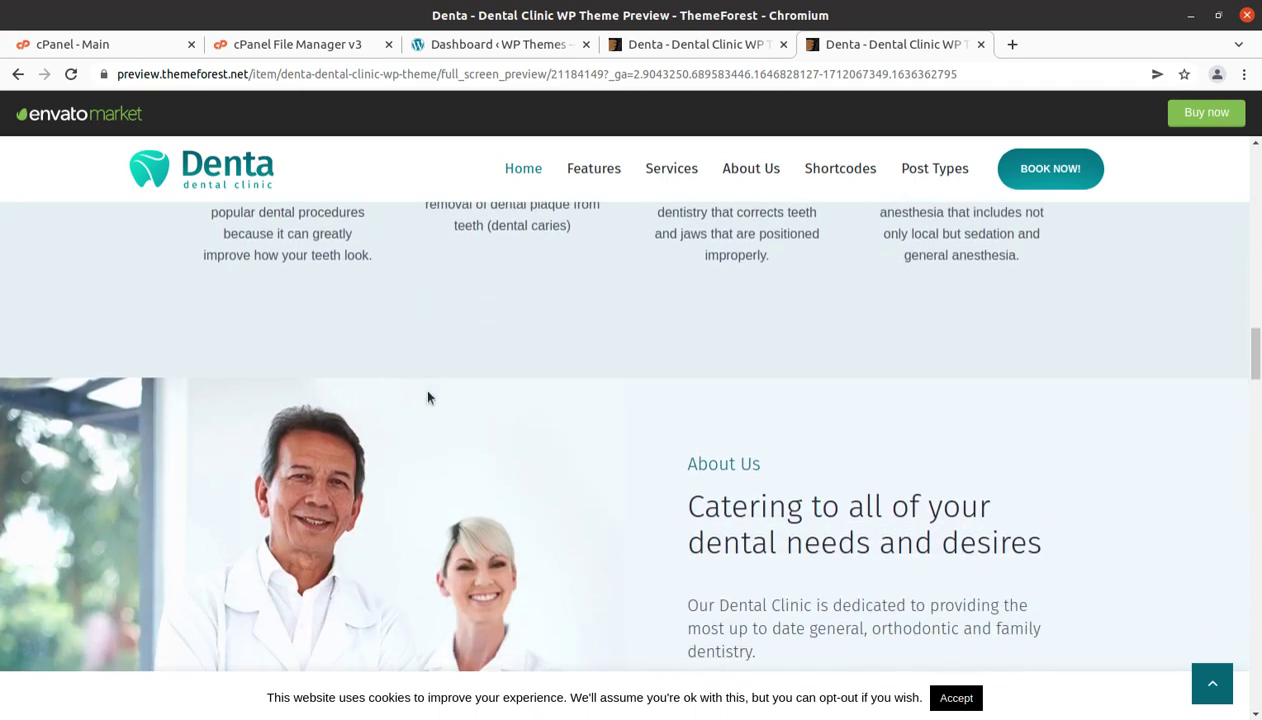
scroll(428, 397, down, 1)
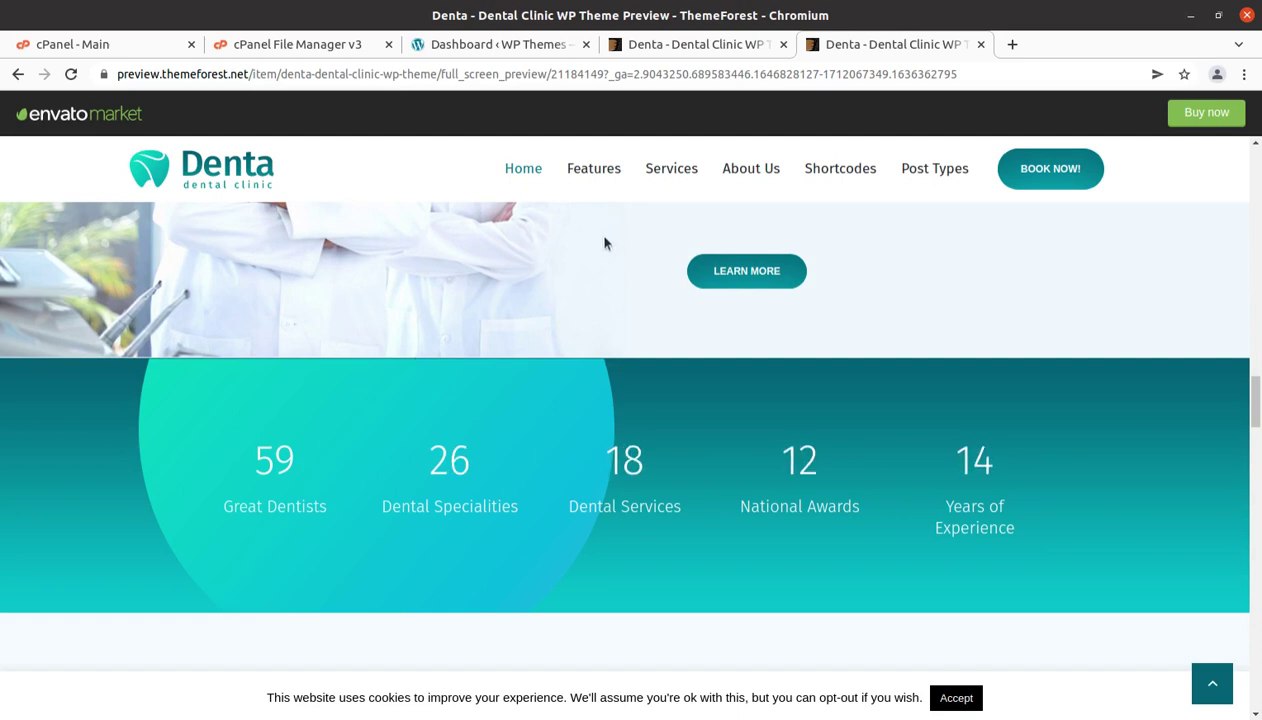
scroll(518, 337, down, 3)
scroll(518, 337, down, 5)
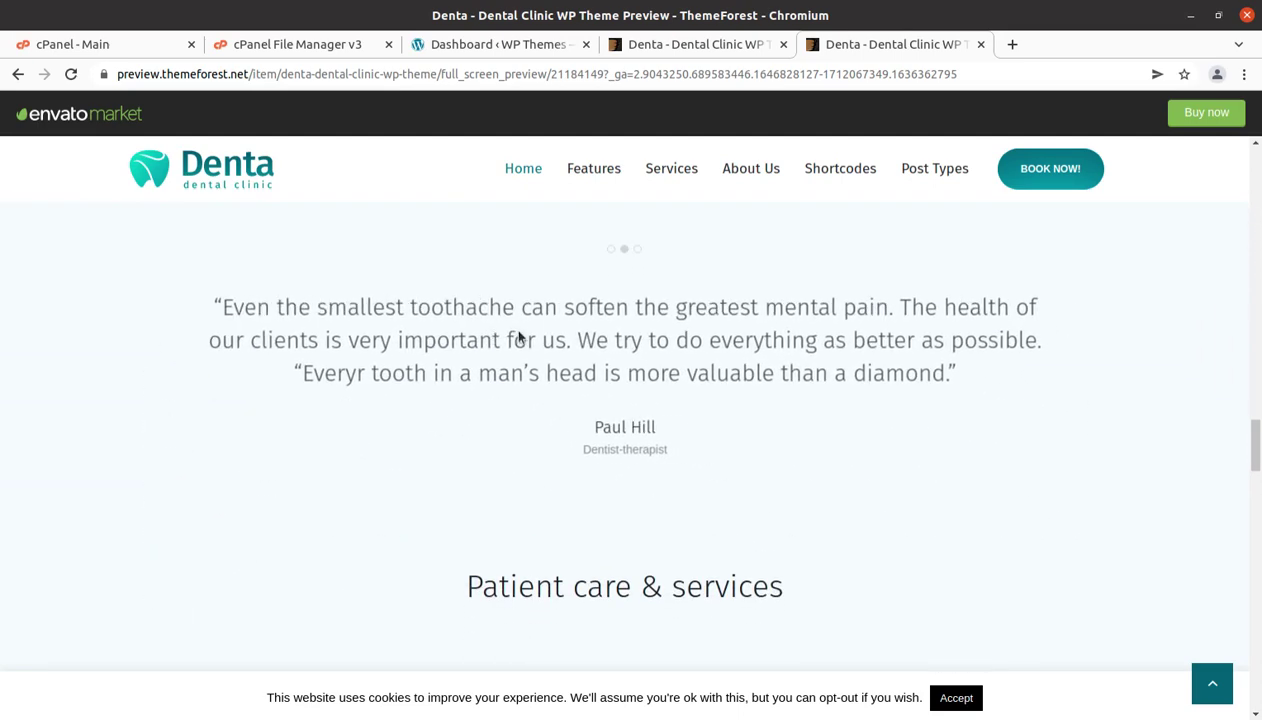
scroll(511, 344, down, 7)
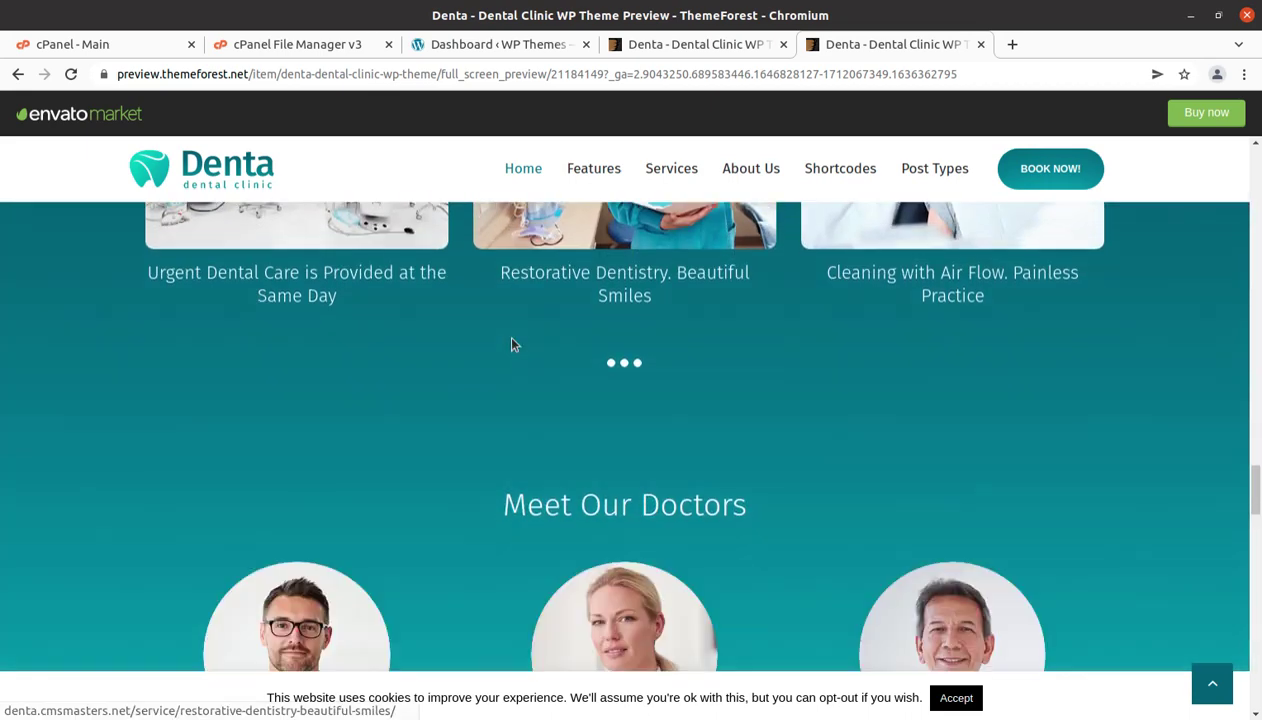
scroll(511, 344, down, 8)
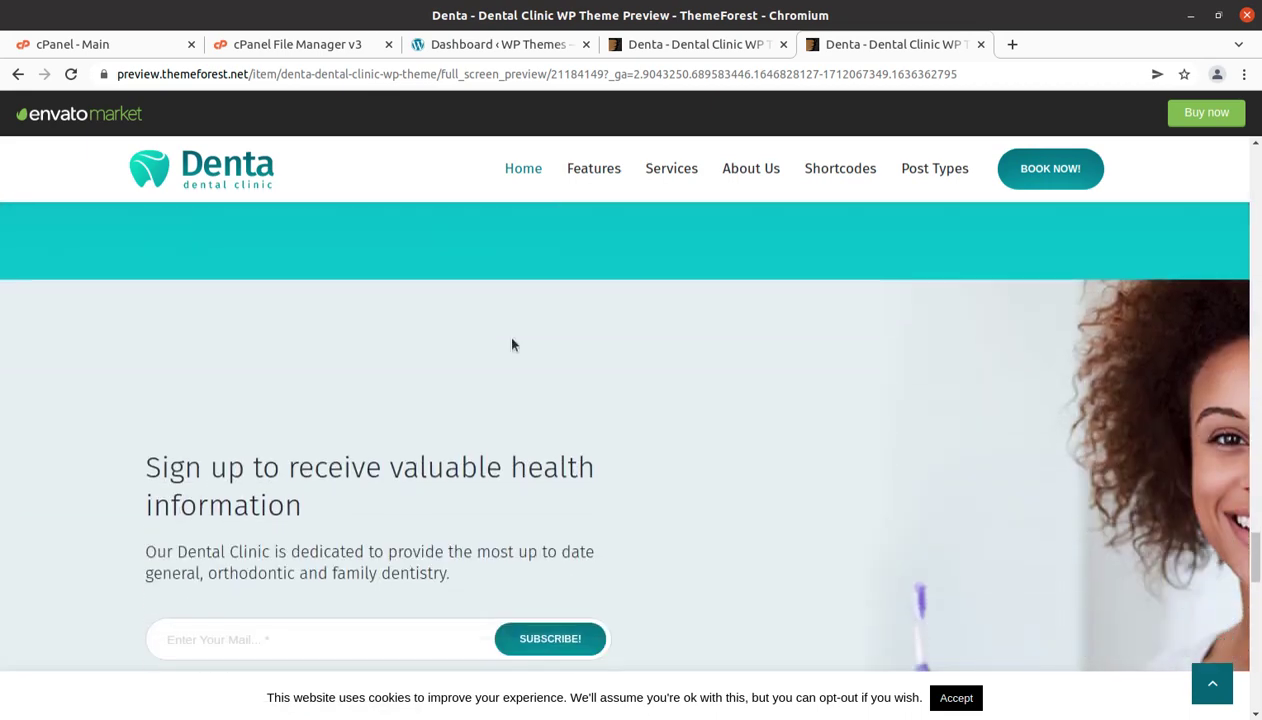
scroll(511, 344, down, 1)
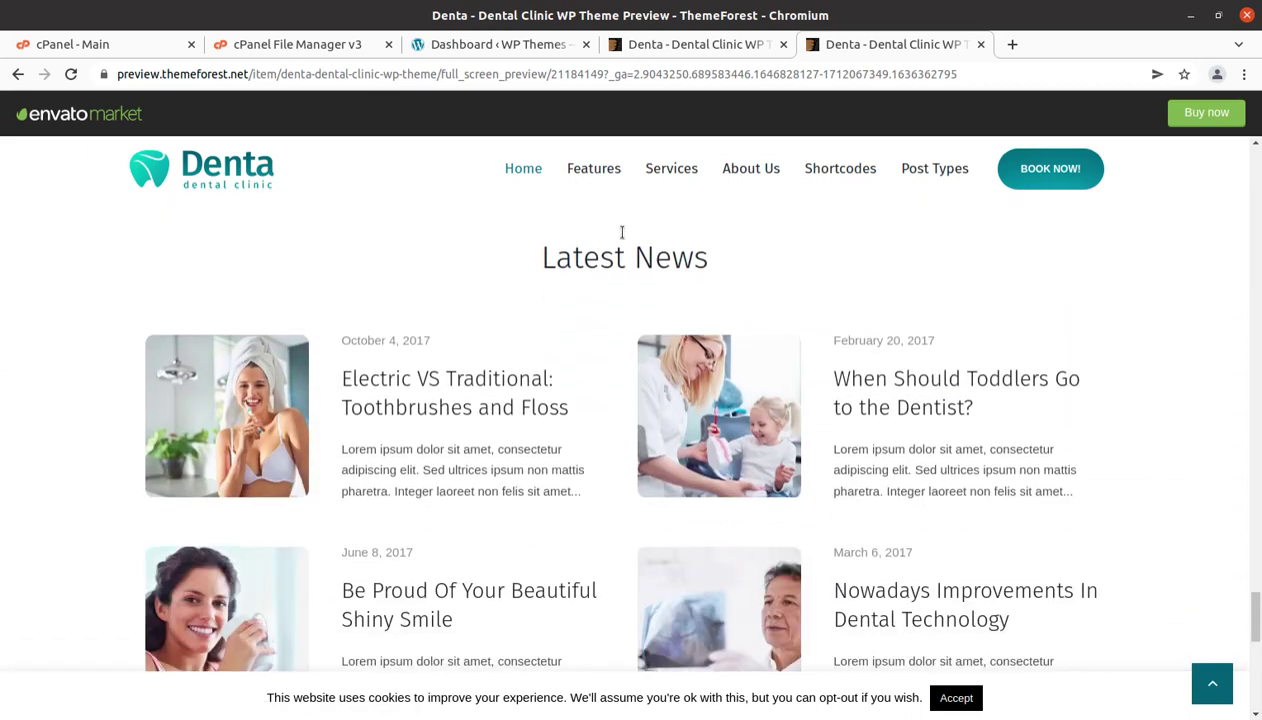
click(667, 42)
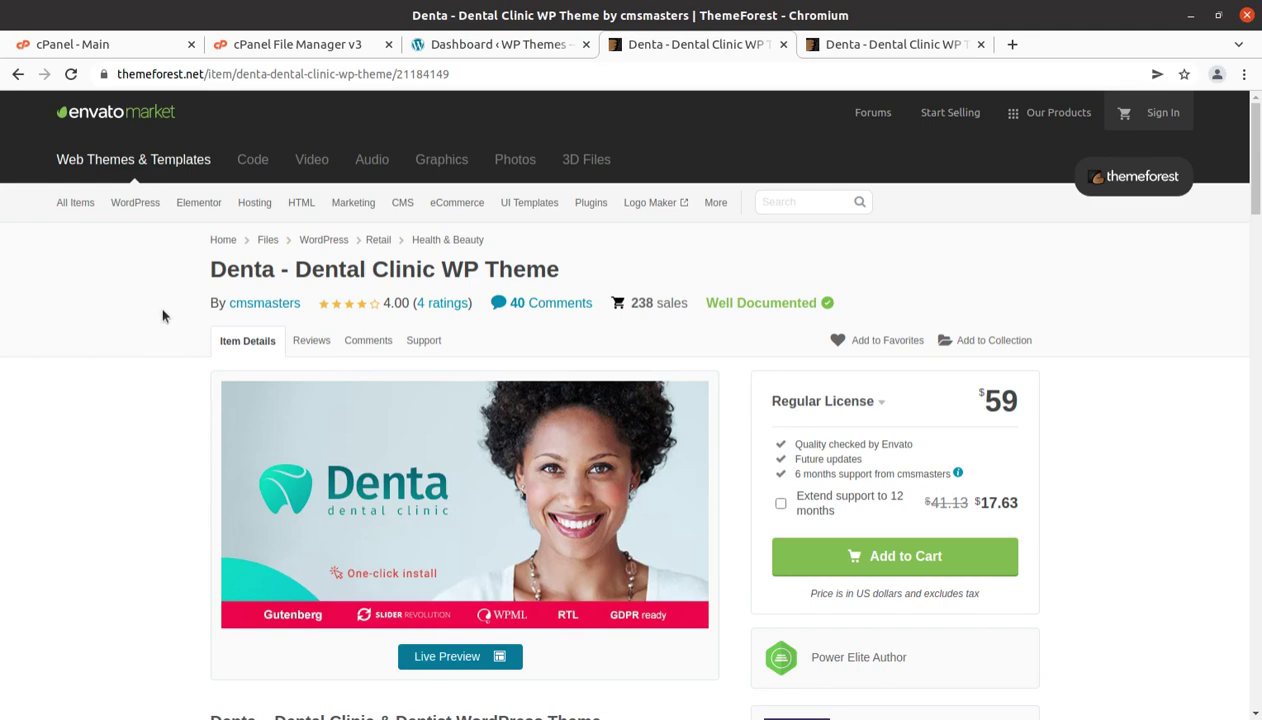
Scroll through the Denta item page and highlight the Power Elite Author badge.
scroll(152, 352, down, 2)
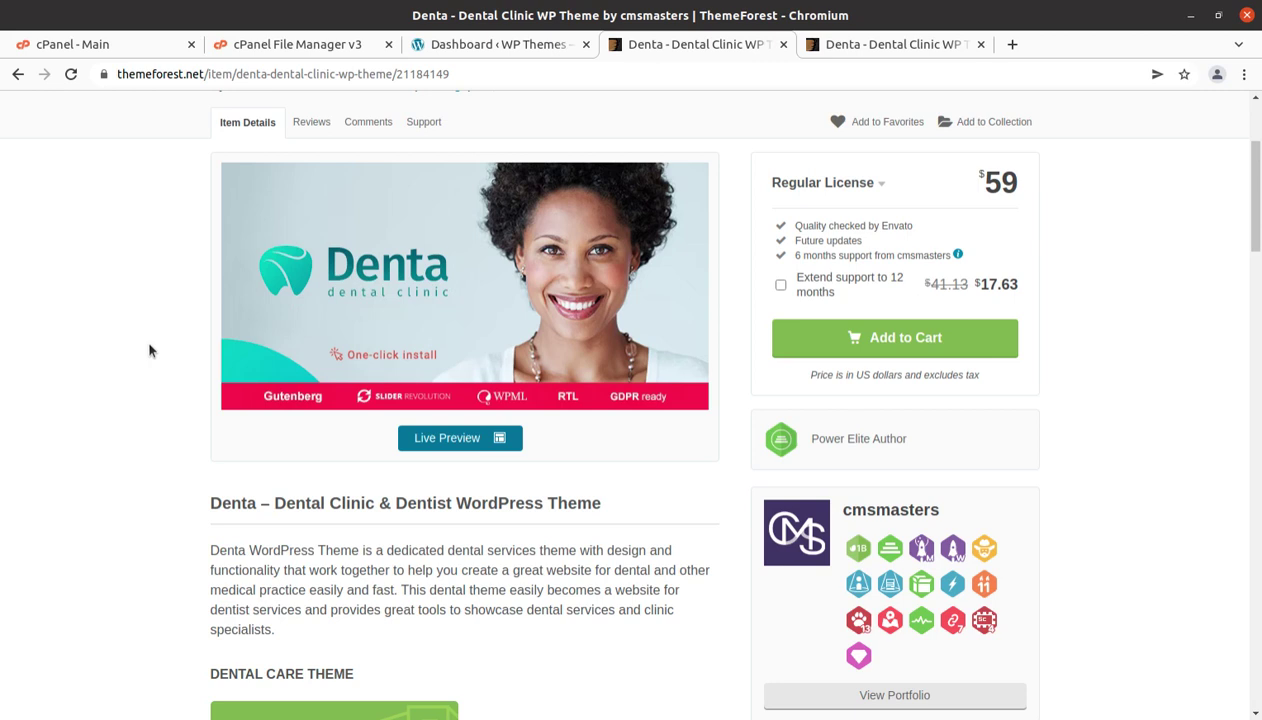
scroll(149, 350, down, 5)
scroll(149, 350, down, 2)
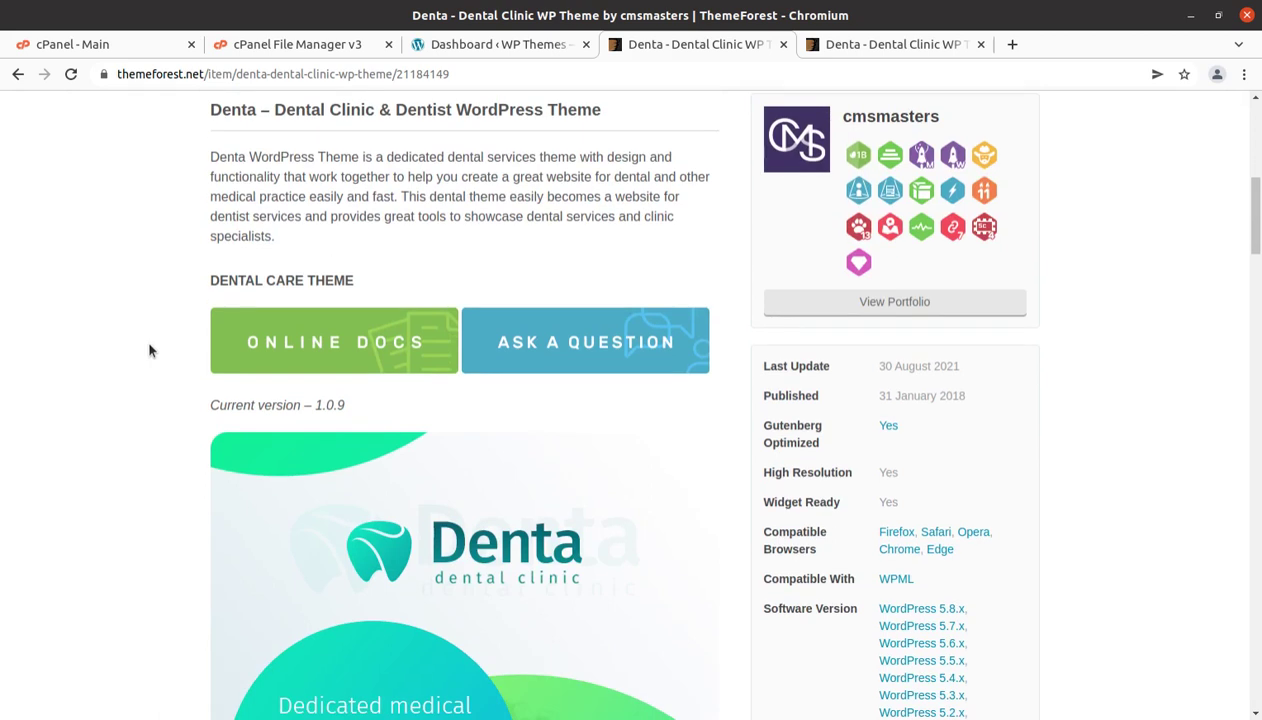
scroll(149, 350, down, 2)
scroll(149, 350, up, 3)
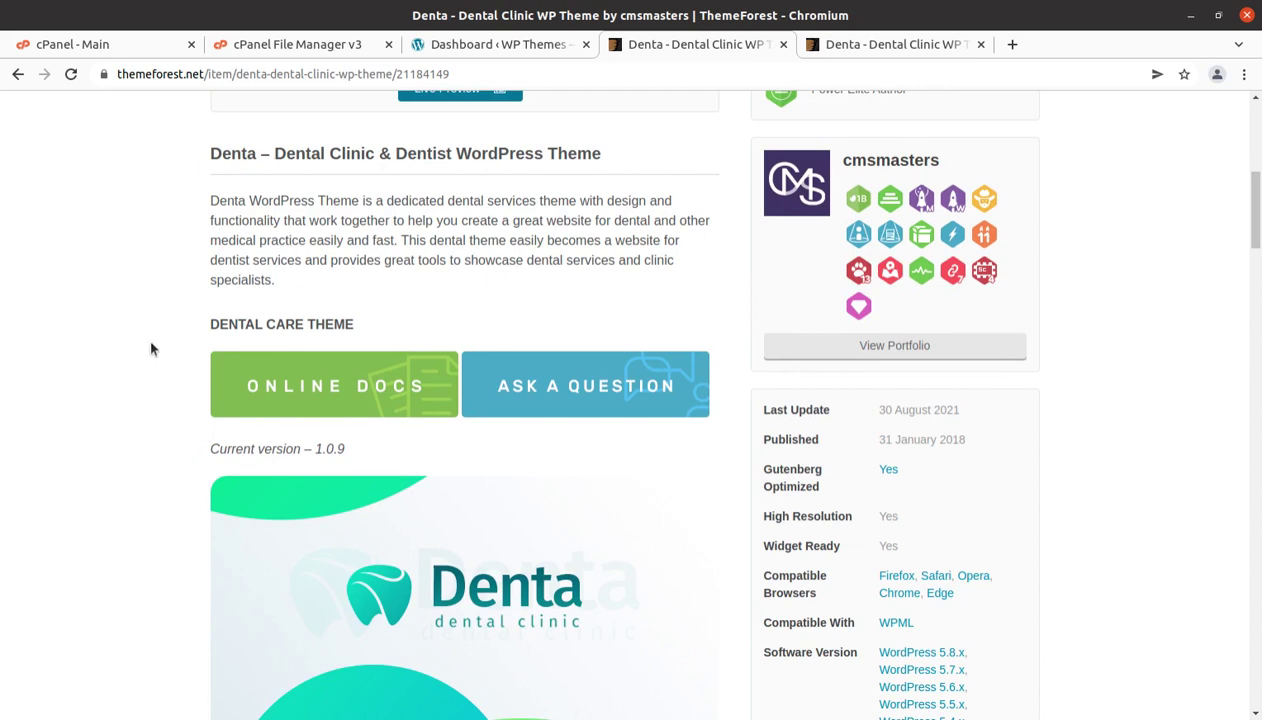
scroll(151, 348, up, 5)
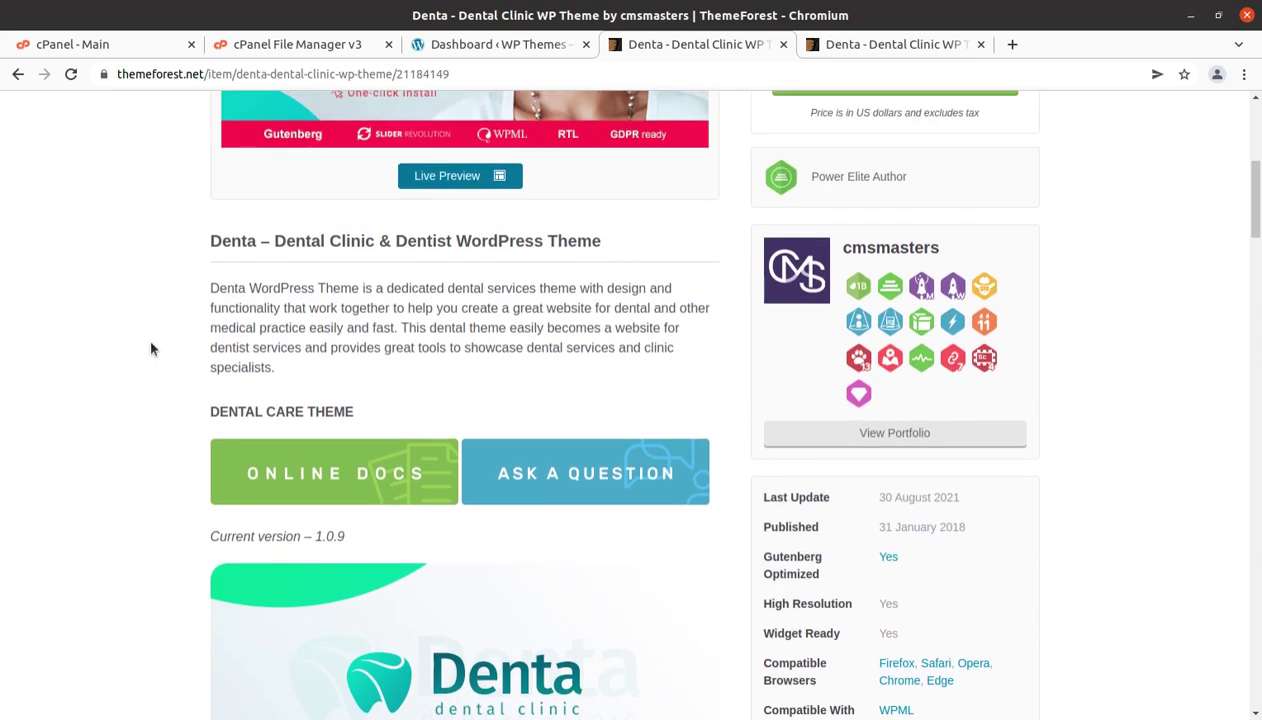
scroll(151, 348, up, 2)
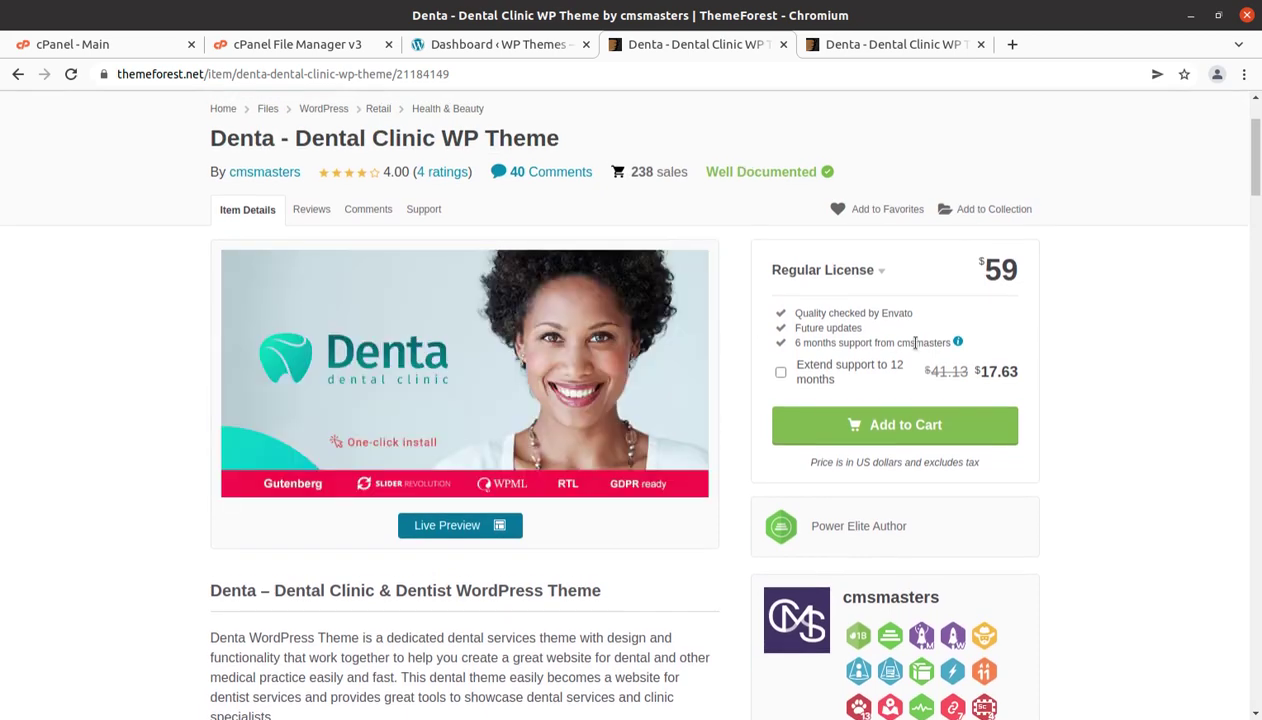
scroll(803, 357, down, 2)
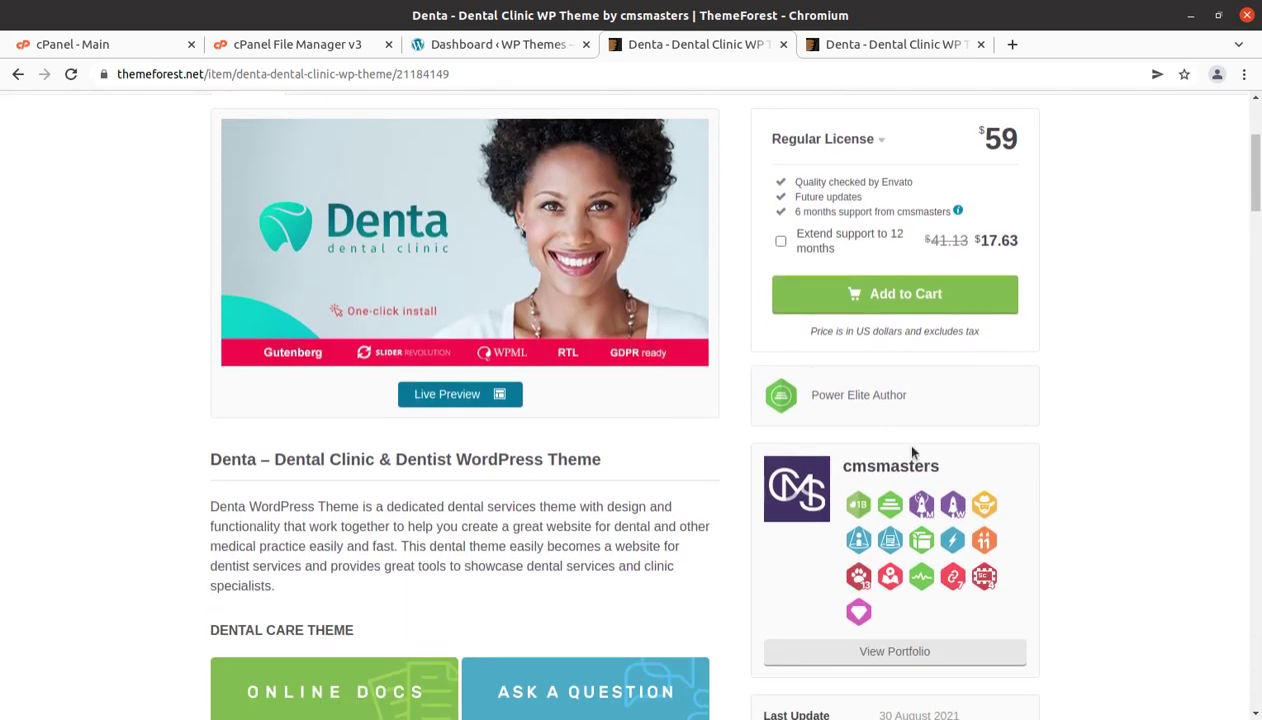
drag(940, 468, 841, 466)
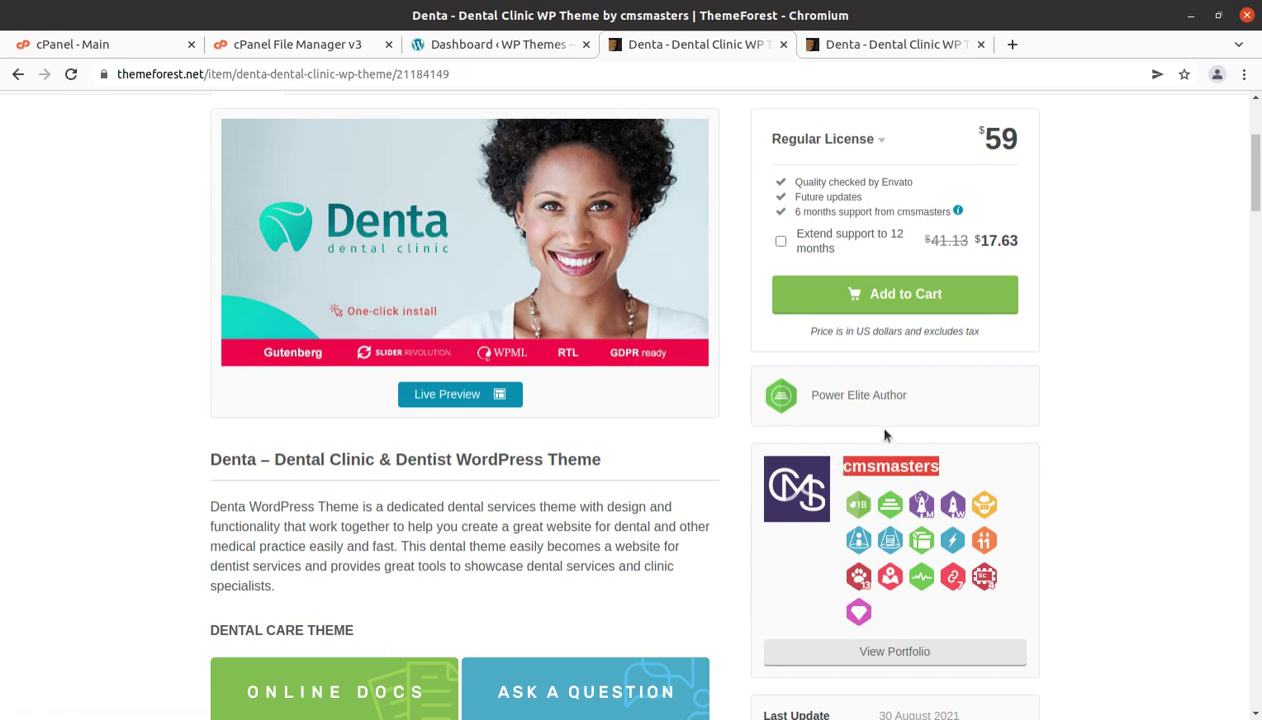
drag(936, 408, 811, 408)
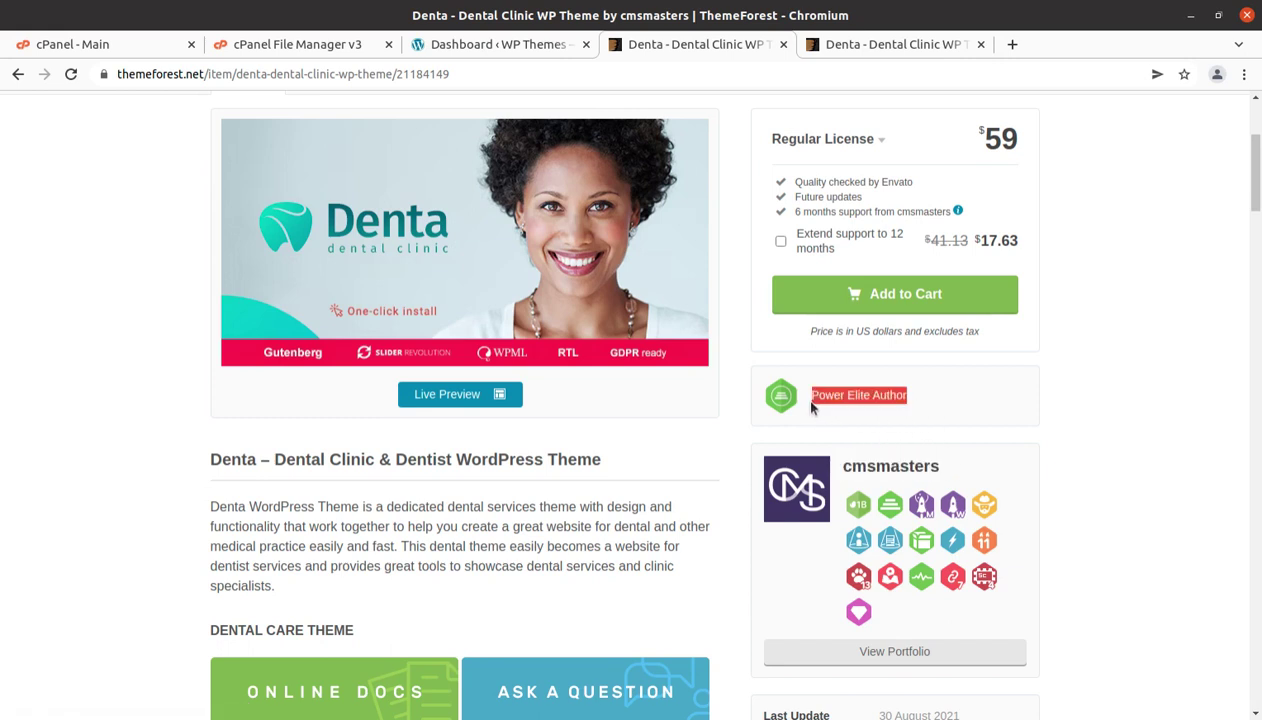
Highlight the Published date 31 January 2018 and Last Update 30 August 2021.
scroll(811, 405, down, 5)
drag(982, 439, 871, 449)
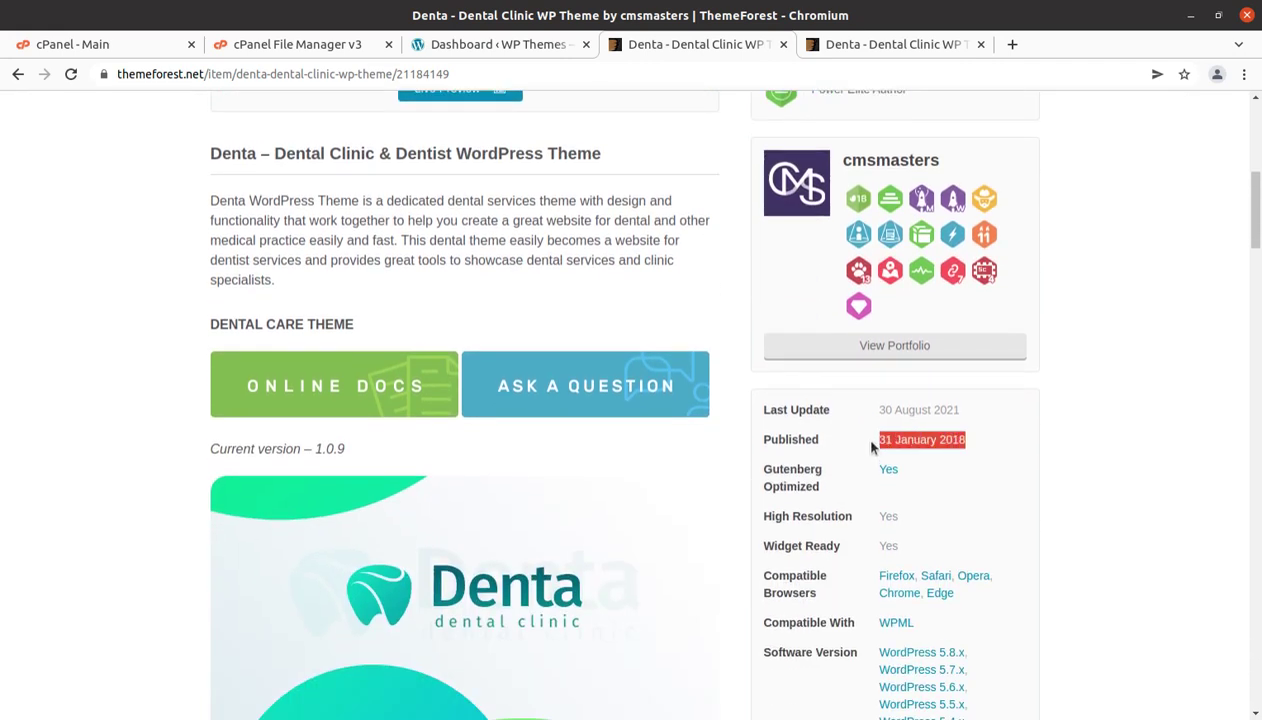
drag(970, 410, 883, 413)
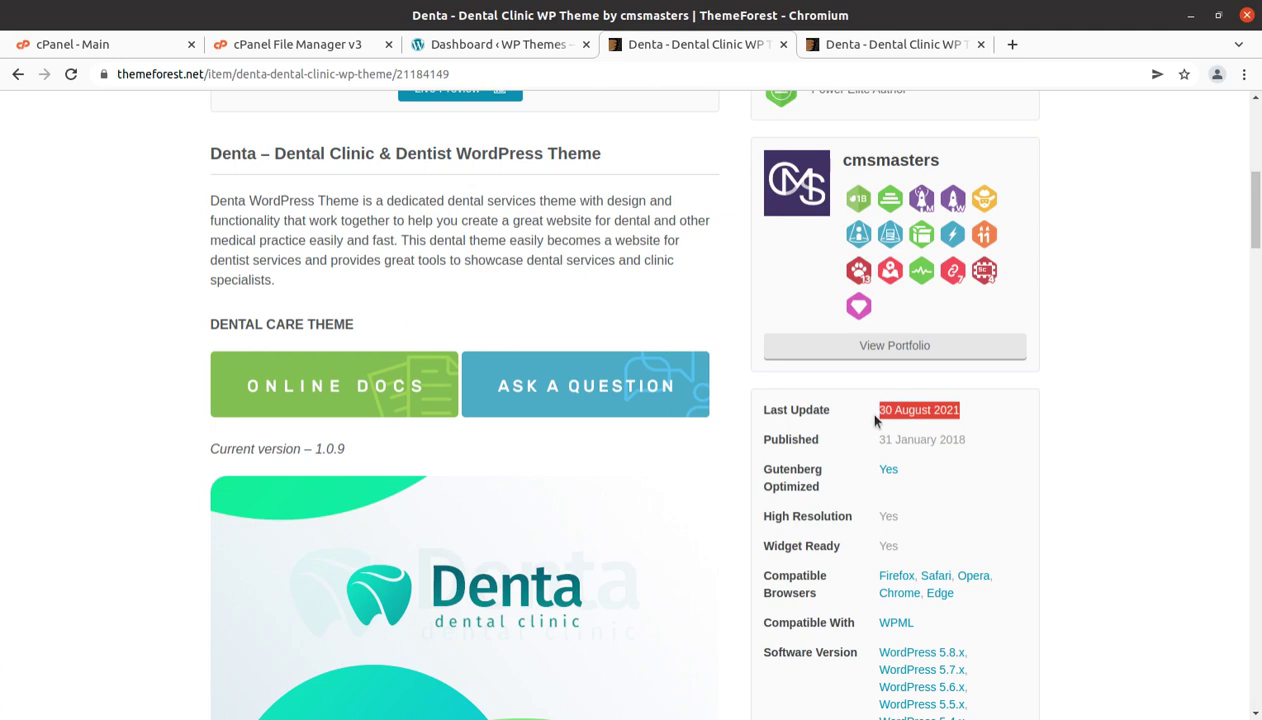
Review the remaining details (version 1.0.9, WordPress 4.8.x–5.8.x), then go to the WordPress dashboard.
scroll(875, 420, down, 3)
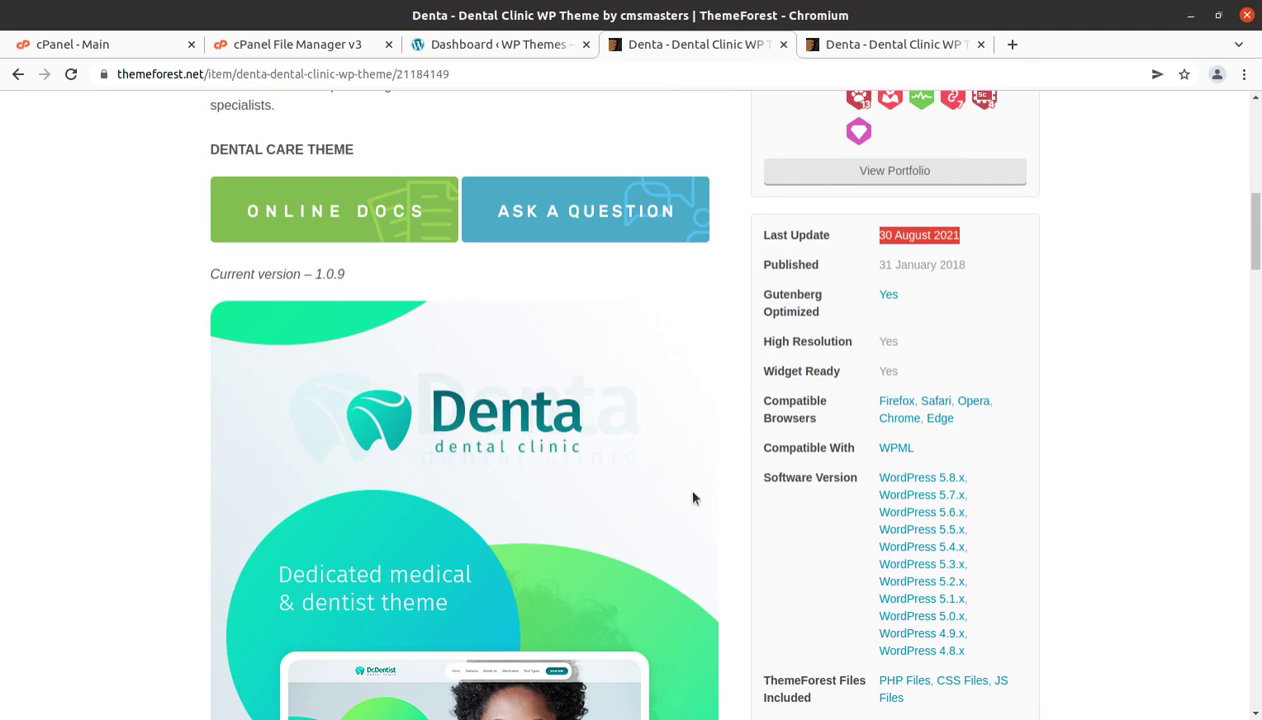
scroll(693, 497, down, 6)
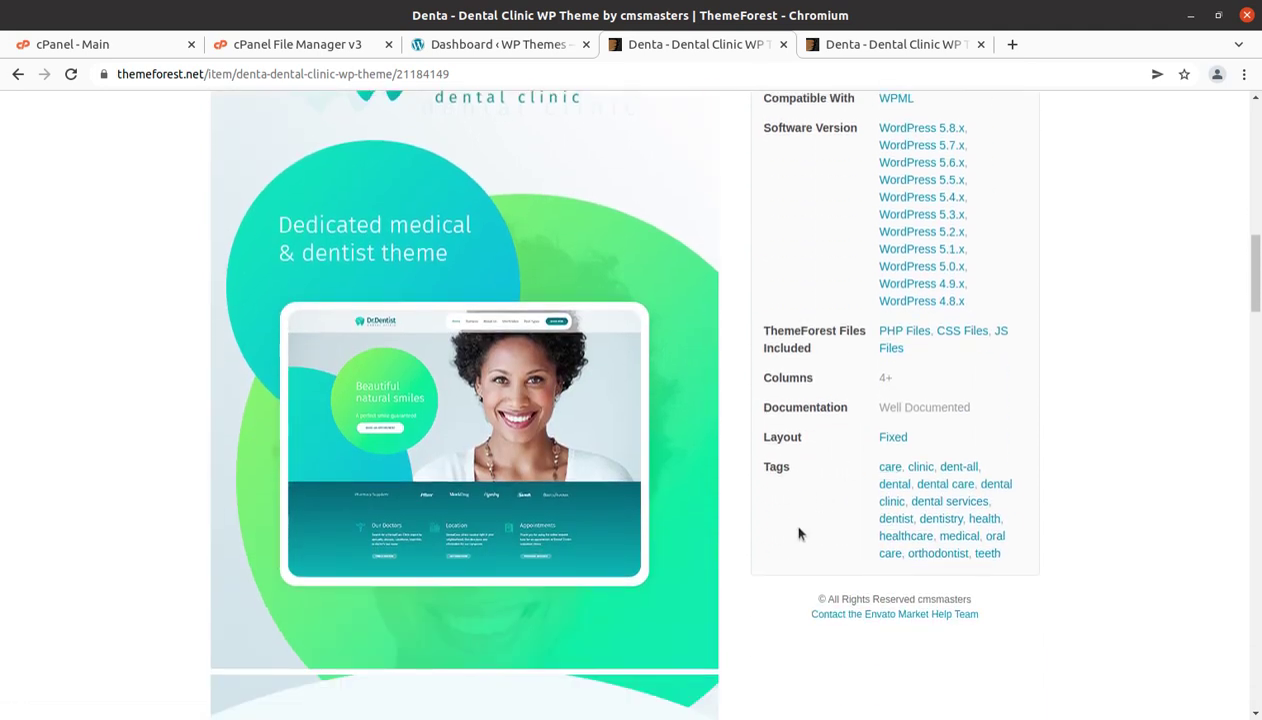
scroll(760, 530, down, 4)
scroll(245, 538, down, 3)
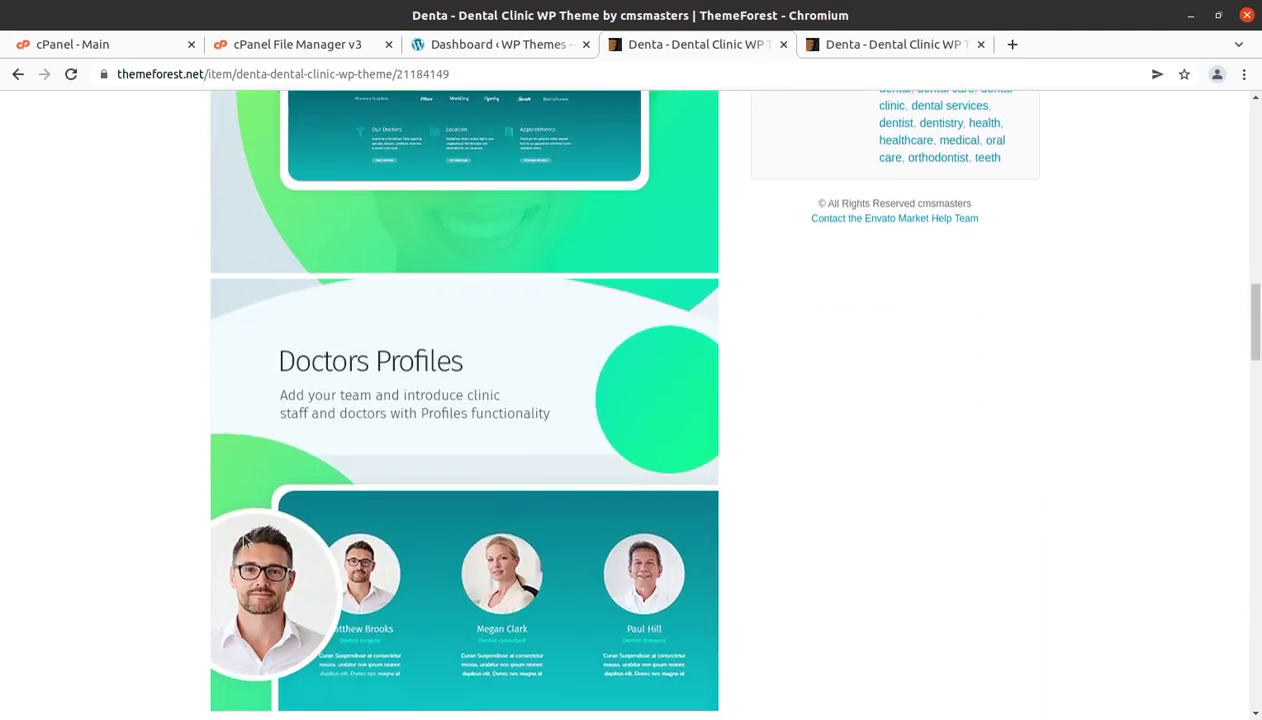
scroll(245, 540, down, 3)
scroll(143, 538, down, 7)
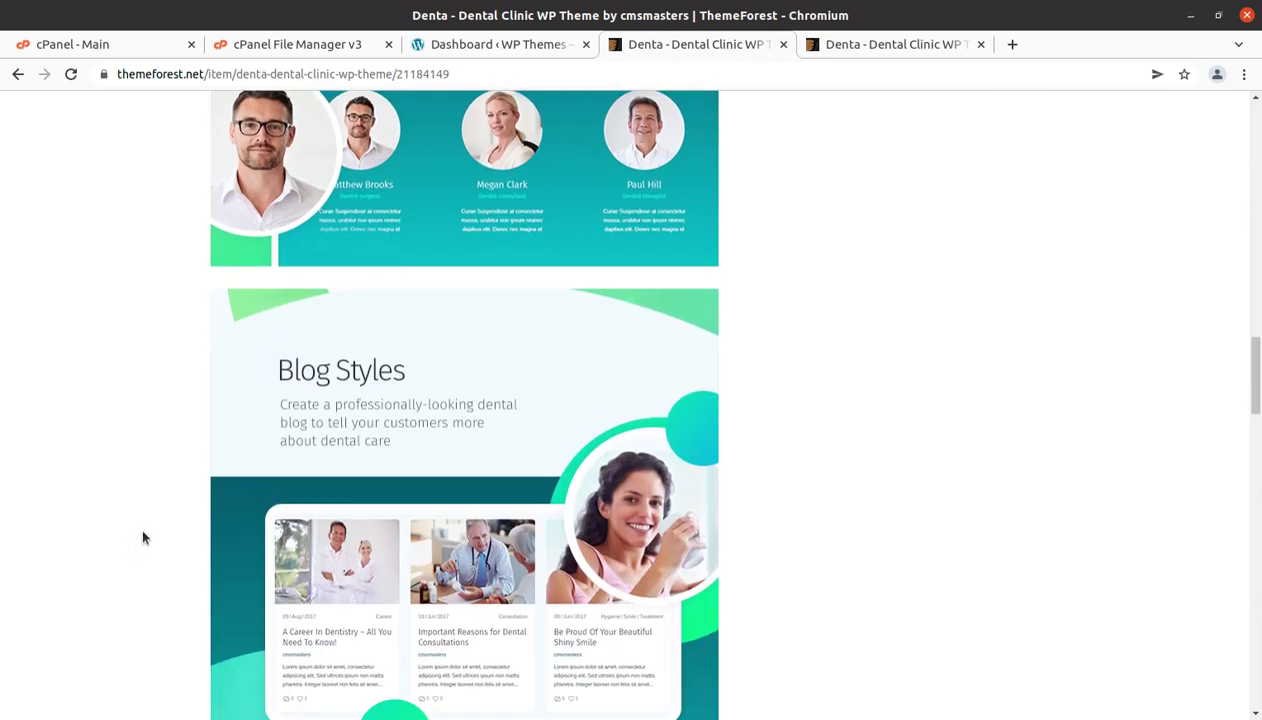
scroll(208, 507, down, 3)
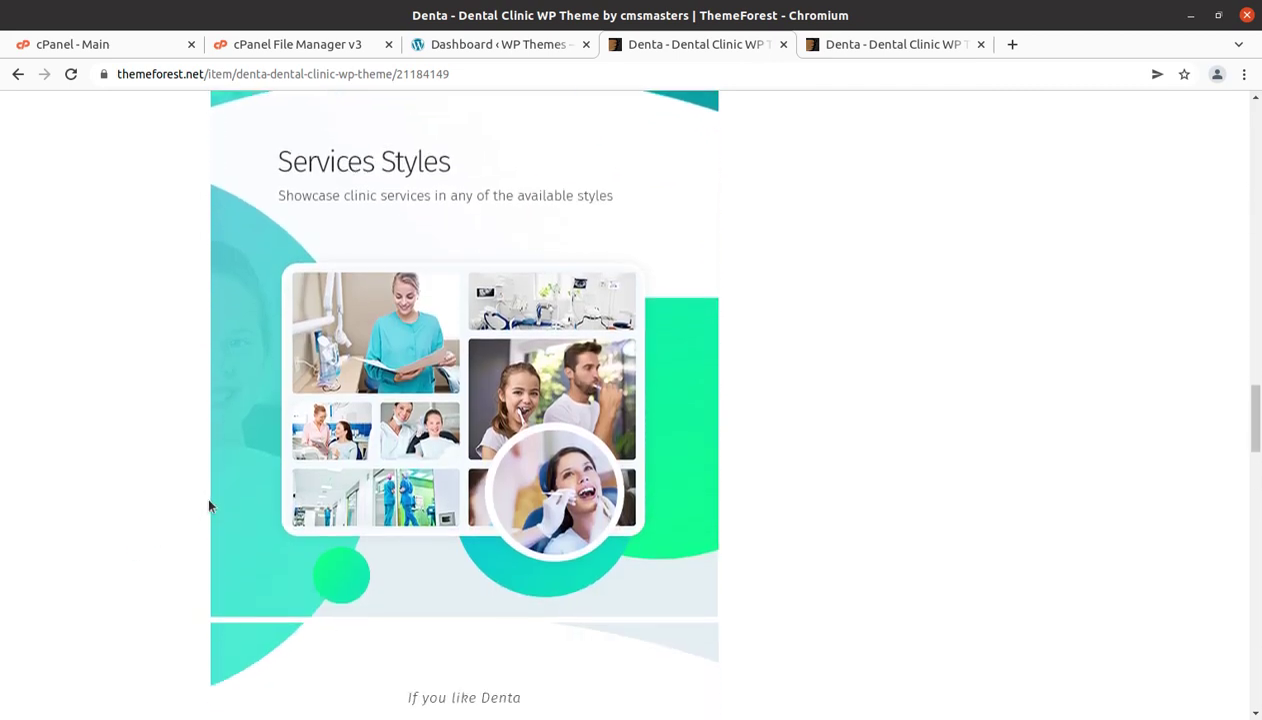
click(460, 44)
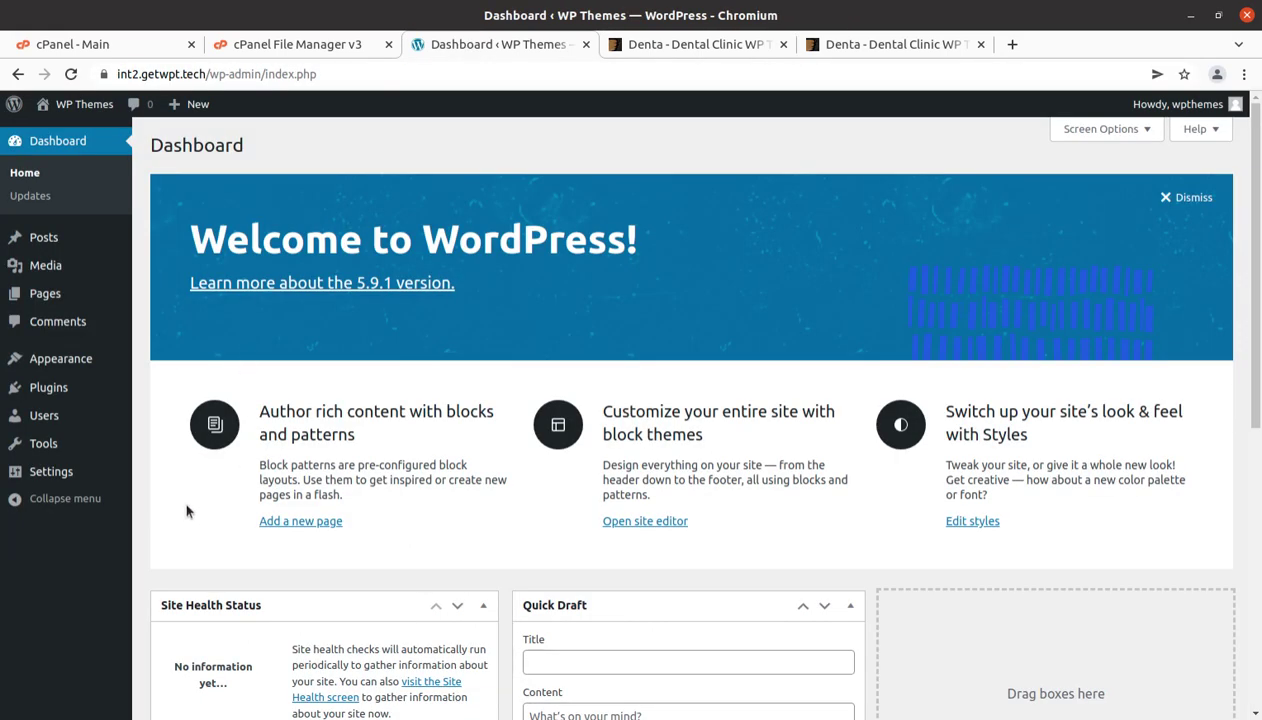
scroll(186, 511, down, 5)
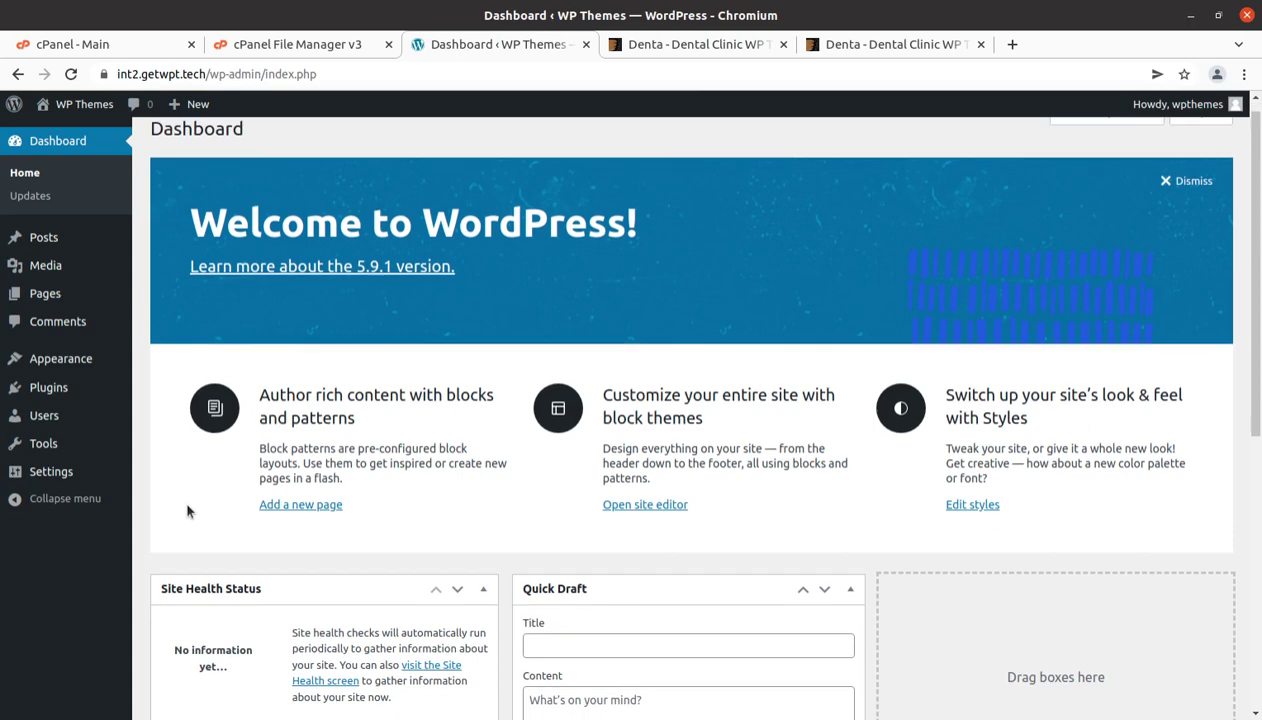
scroll(186, 511, down, 1)
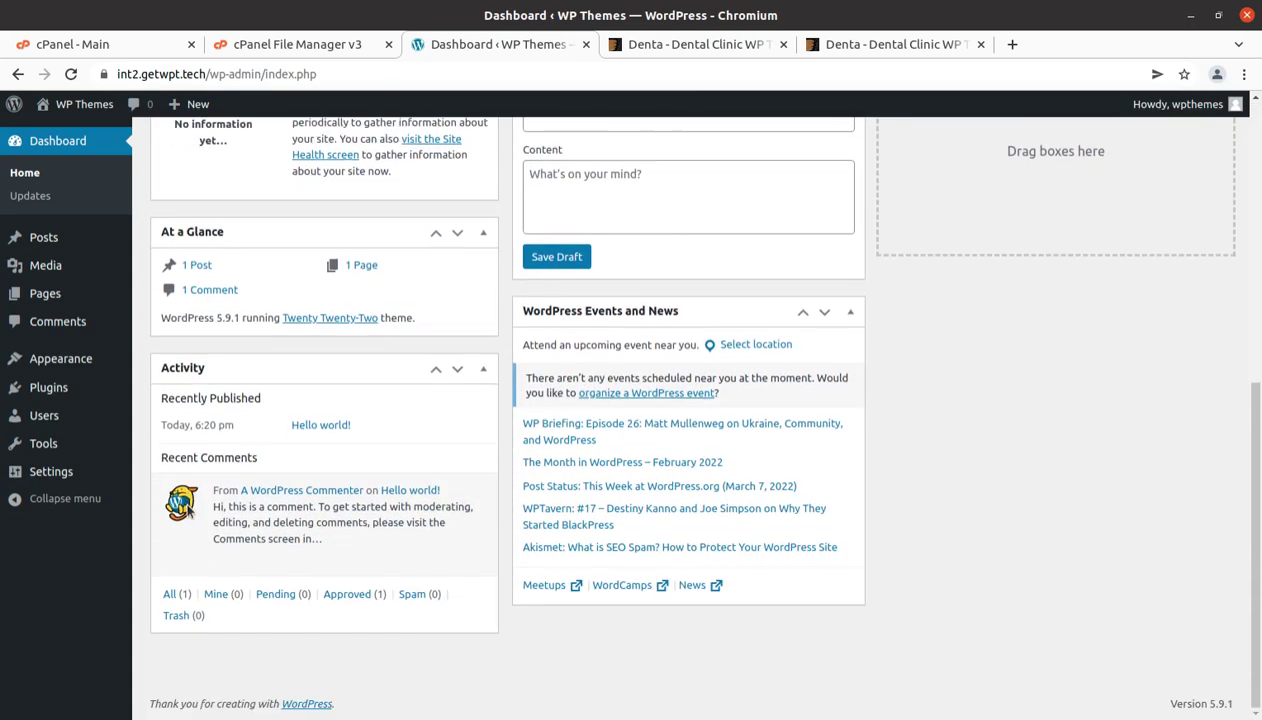
scroll(186, 511, up, 6)
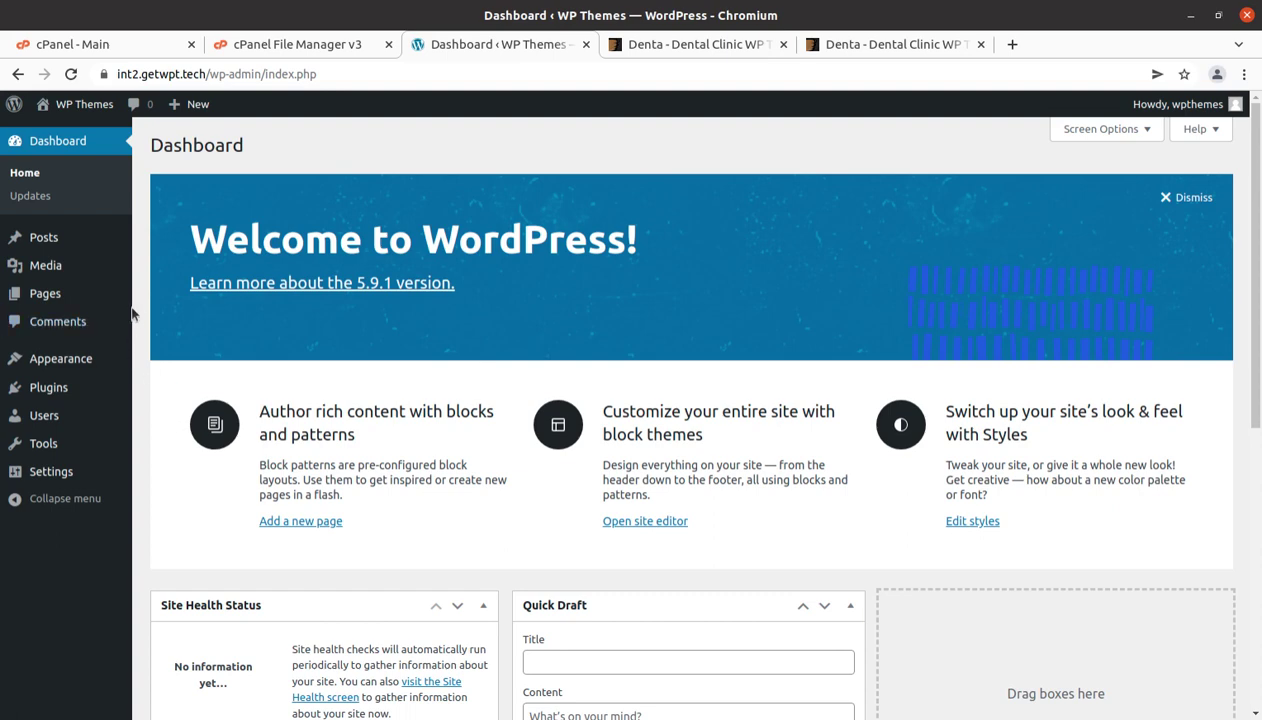
scroll(163, 405, down, 4)
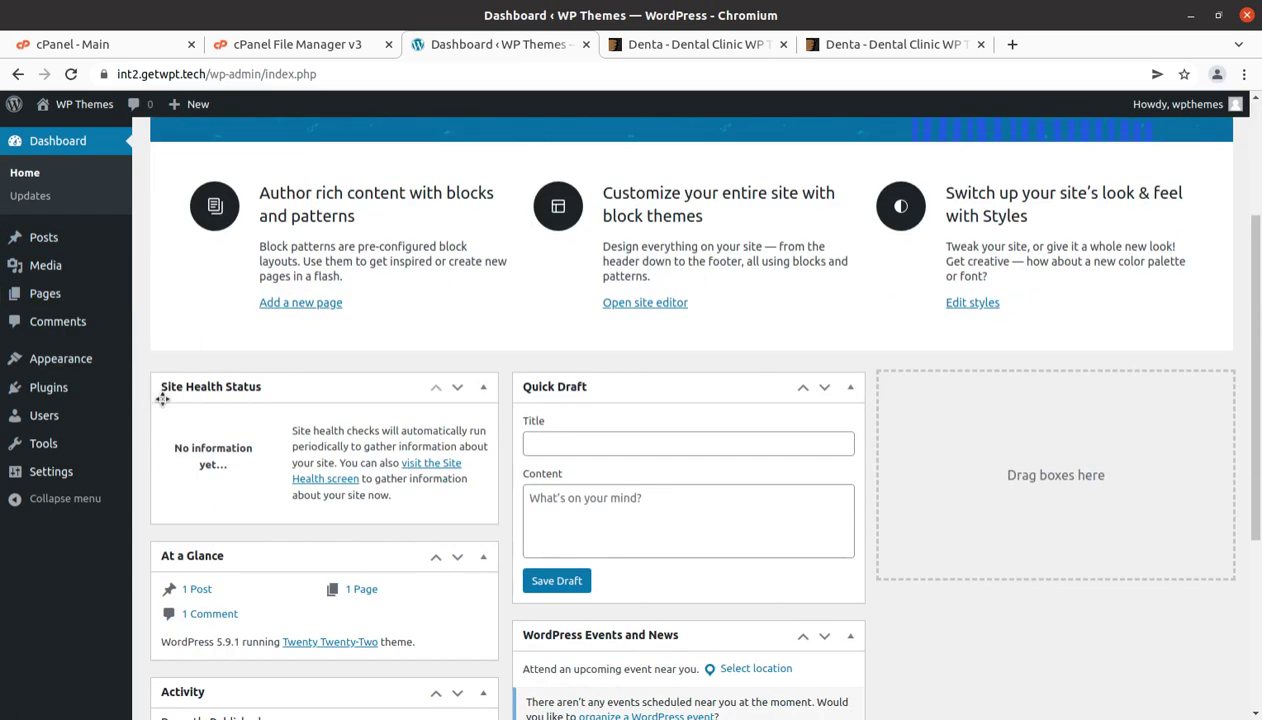
scroll(200, 606, down, 3)
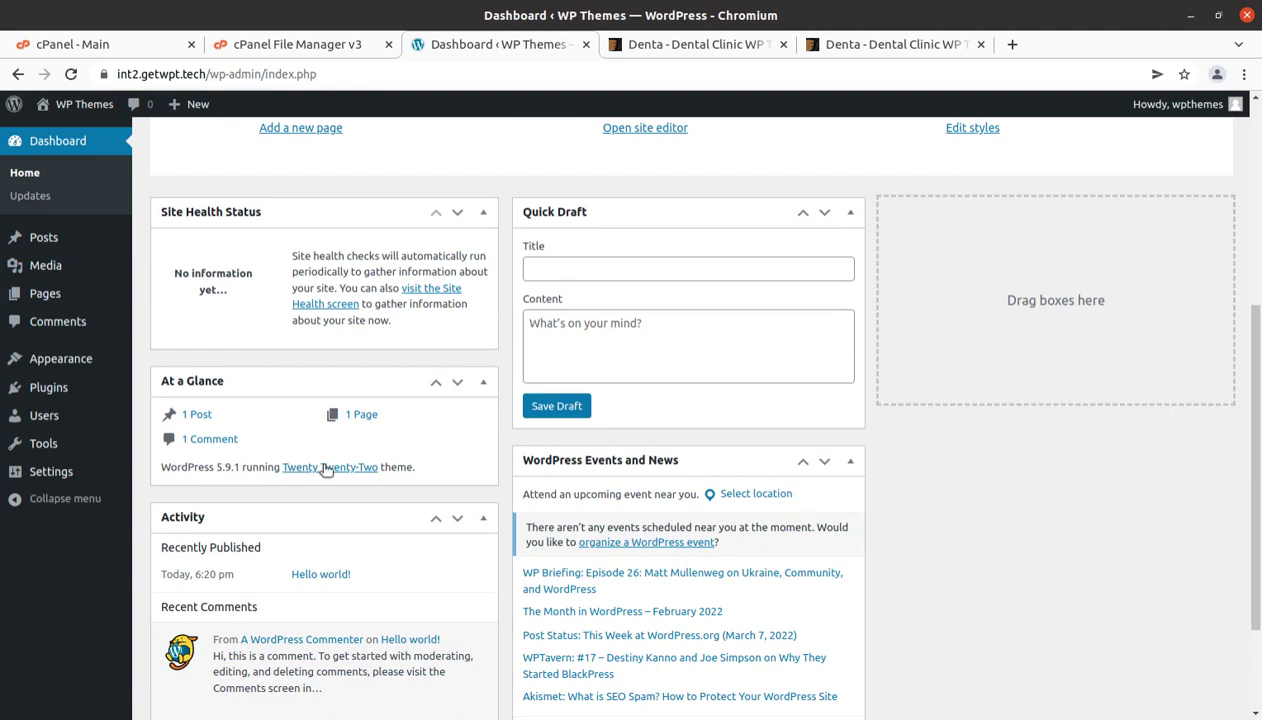
drag(241, 466, 214, 466)
key(alt+Tab)
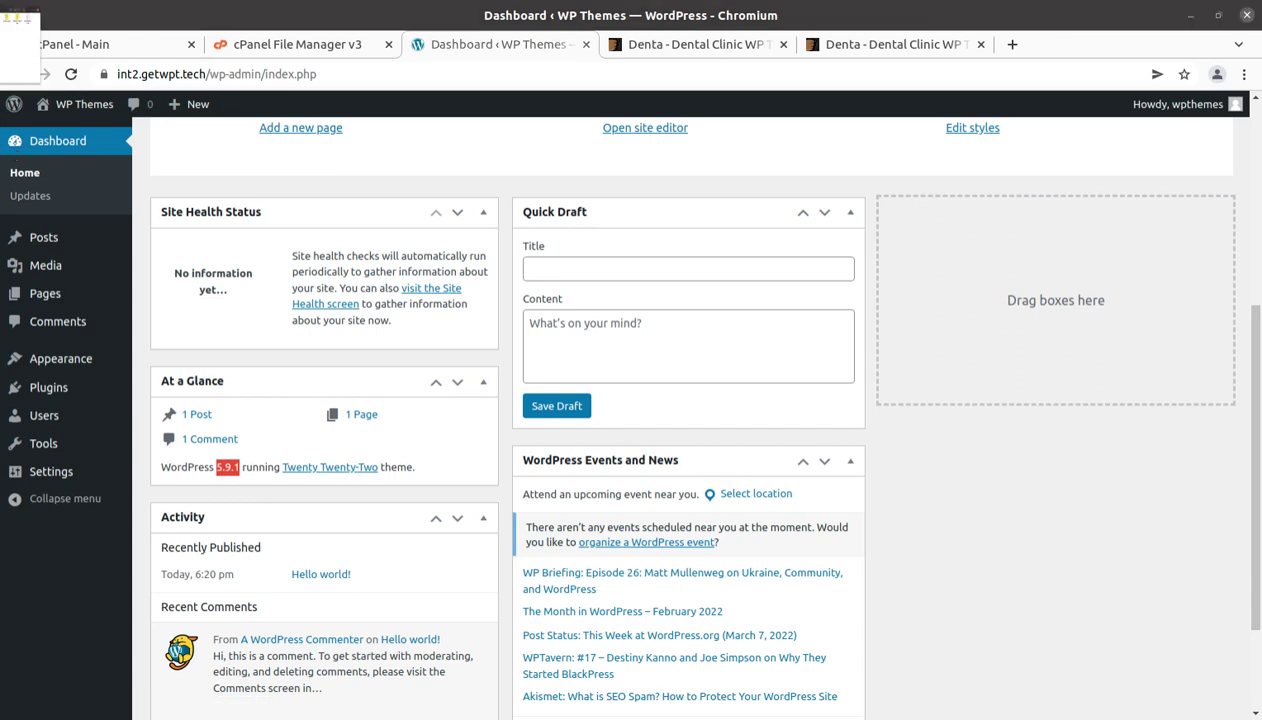
click(240, 124)
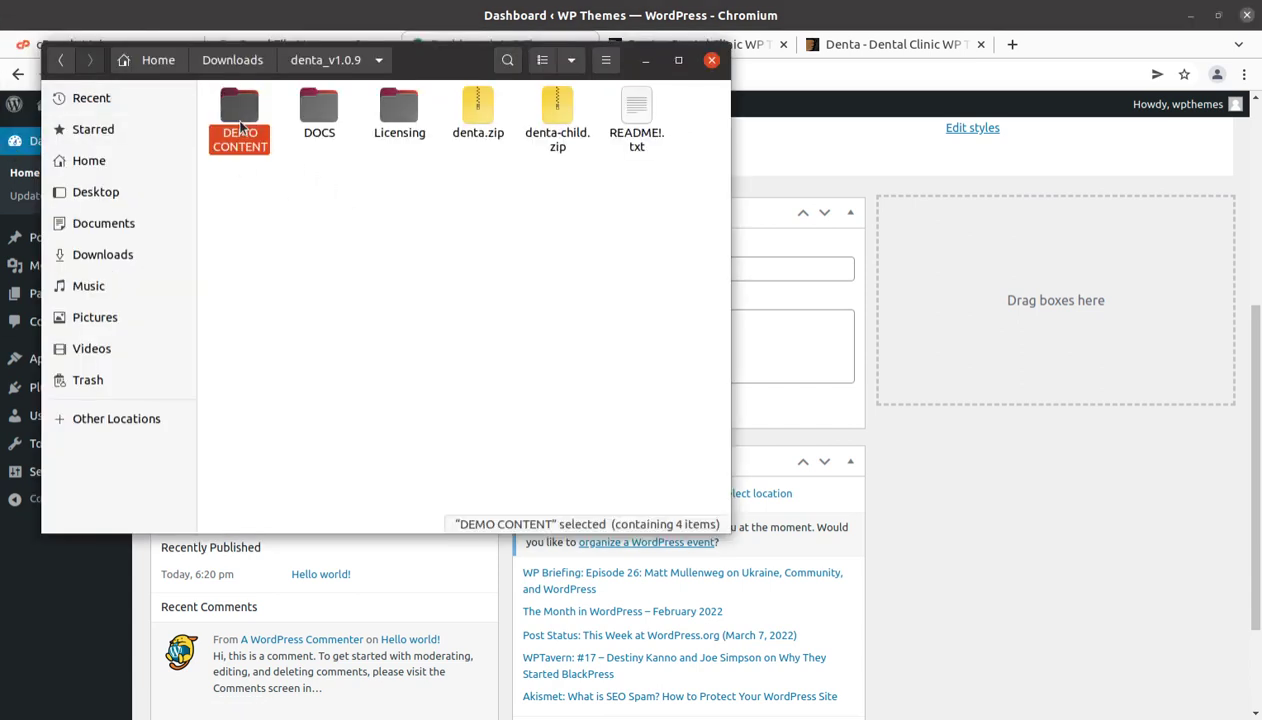
click(320, 118)
click(397, 115)
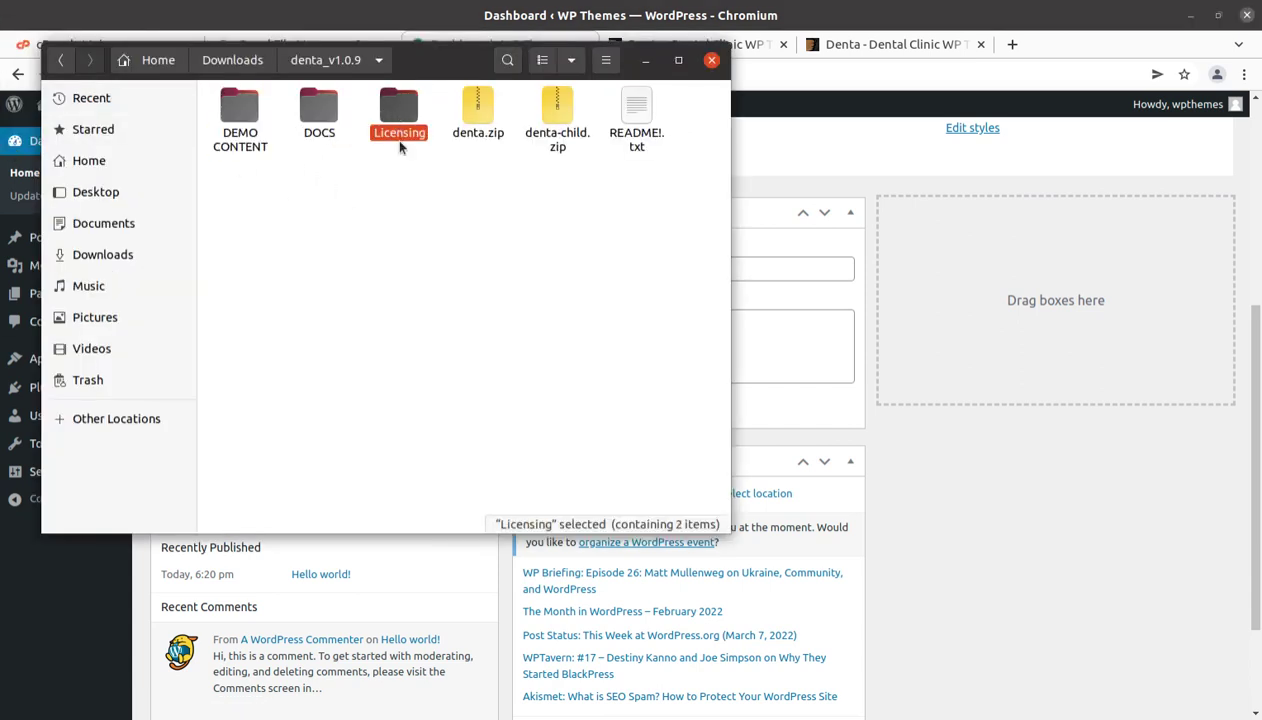
click(474, 117)
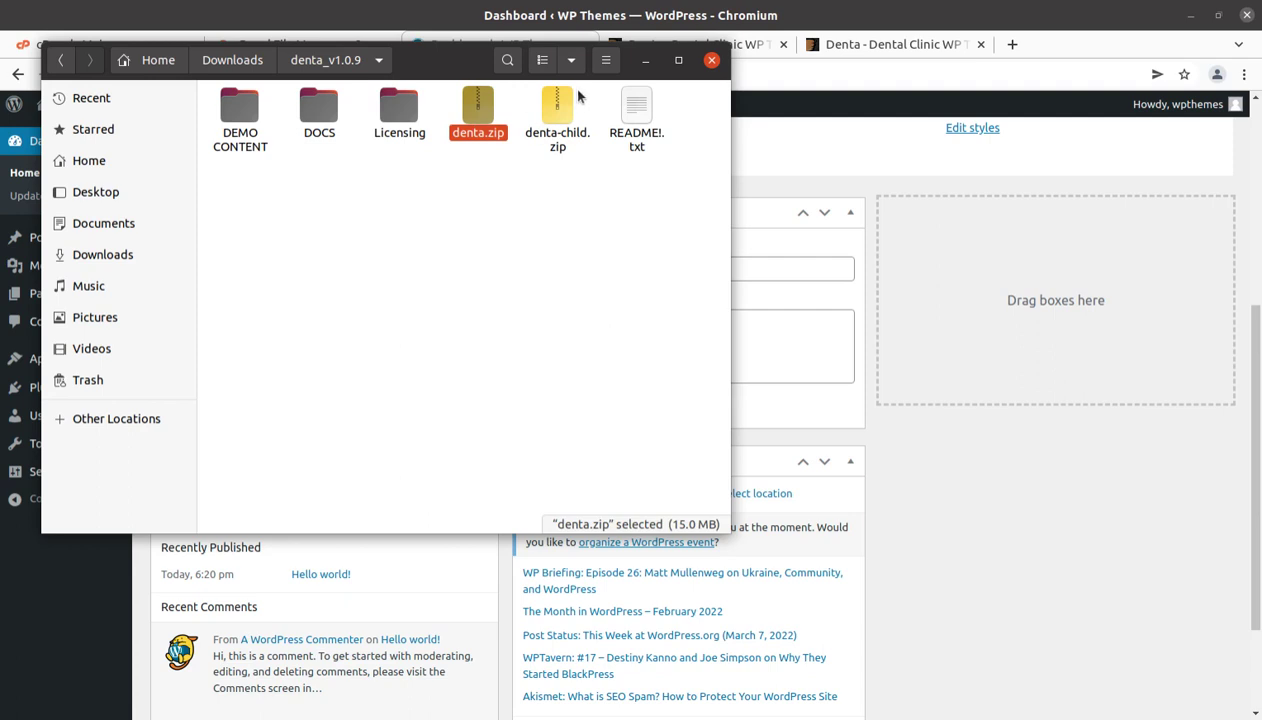
click(557, 112)
click(638, 110)
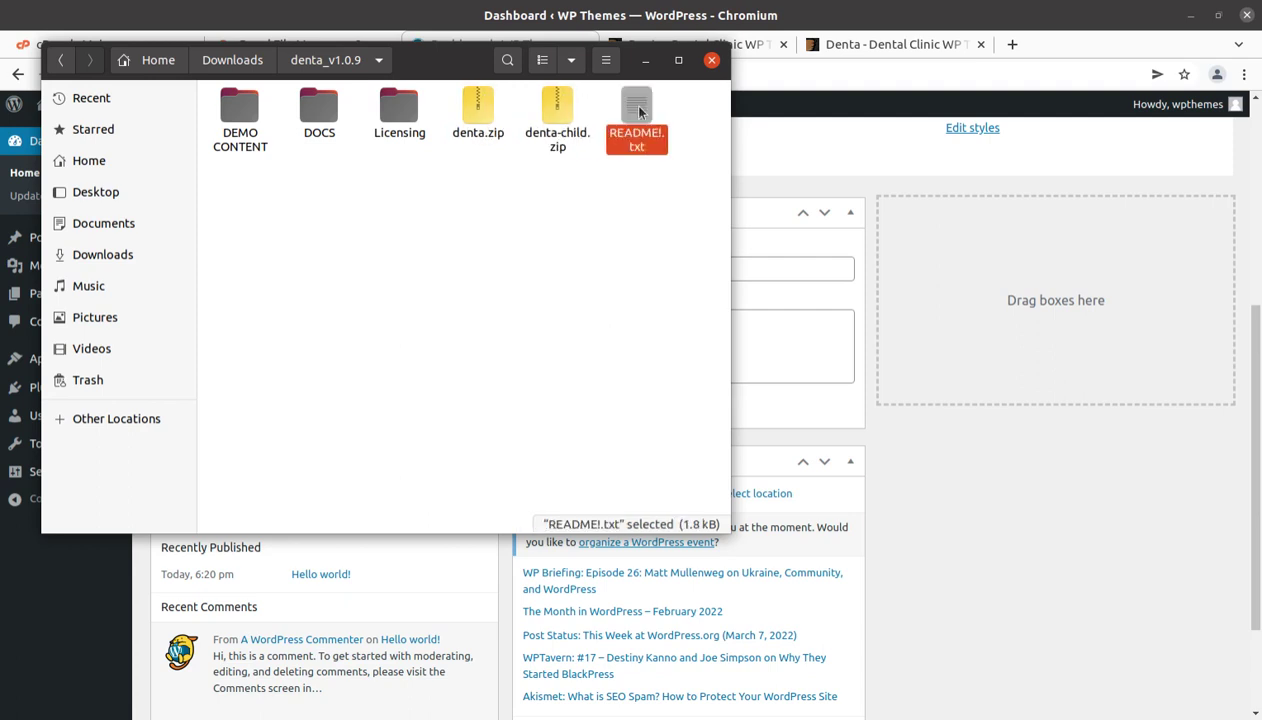
click(476, 118)
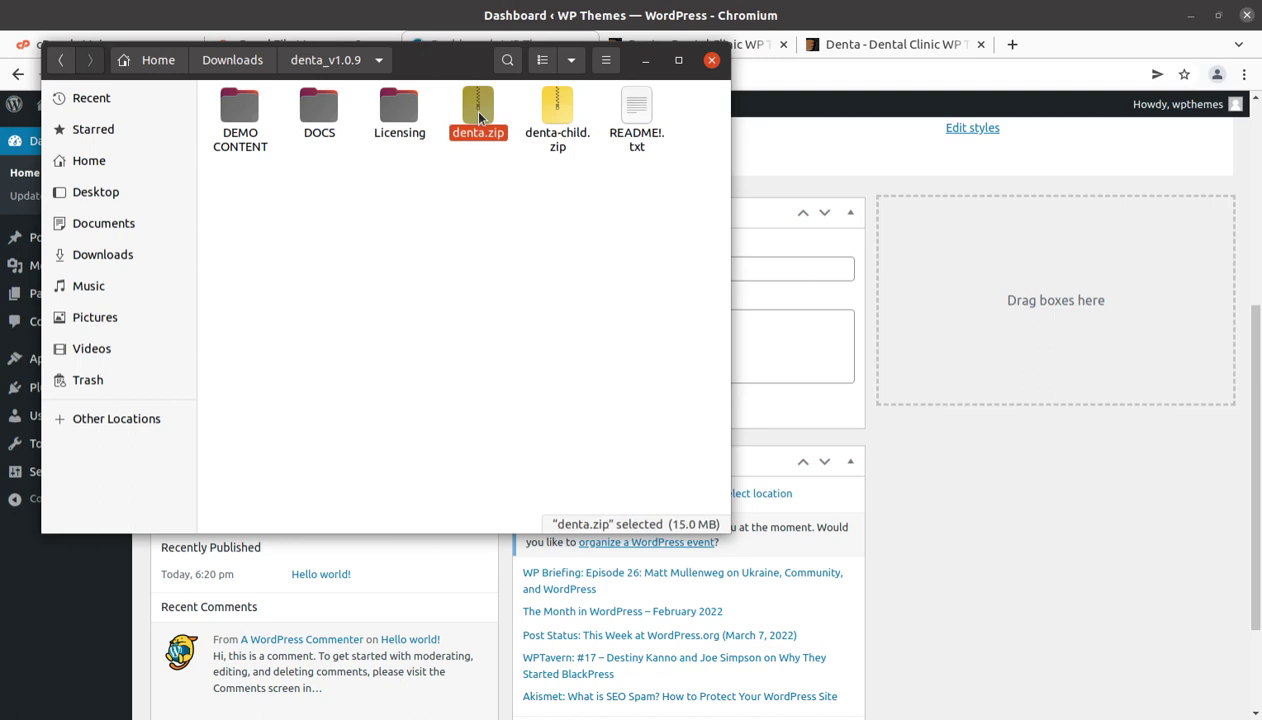
click(645, 61)
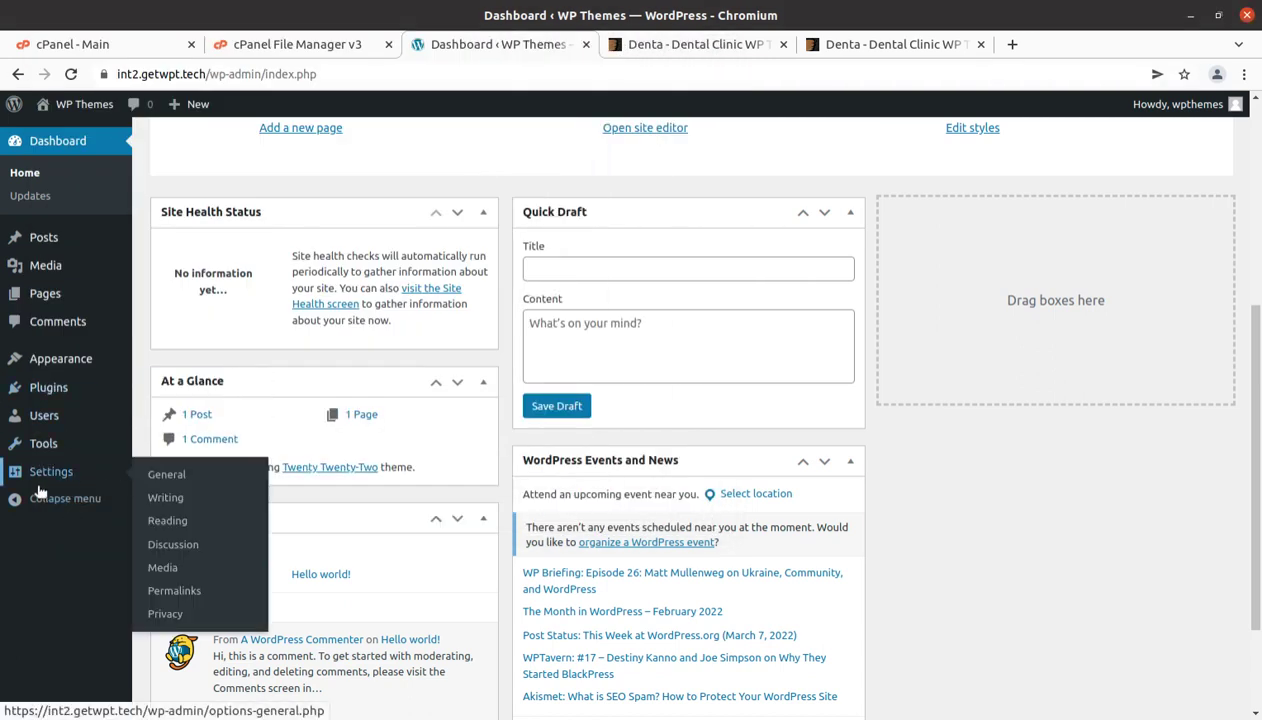
Open Appearance > Themes and view the current Twenty Twenty-Two theme details.
mouse_move(78, 362)
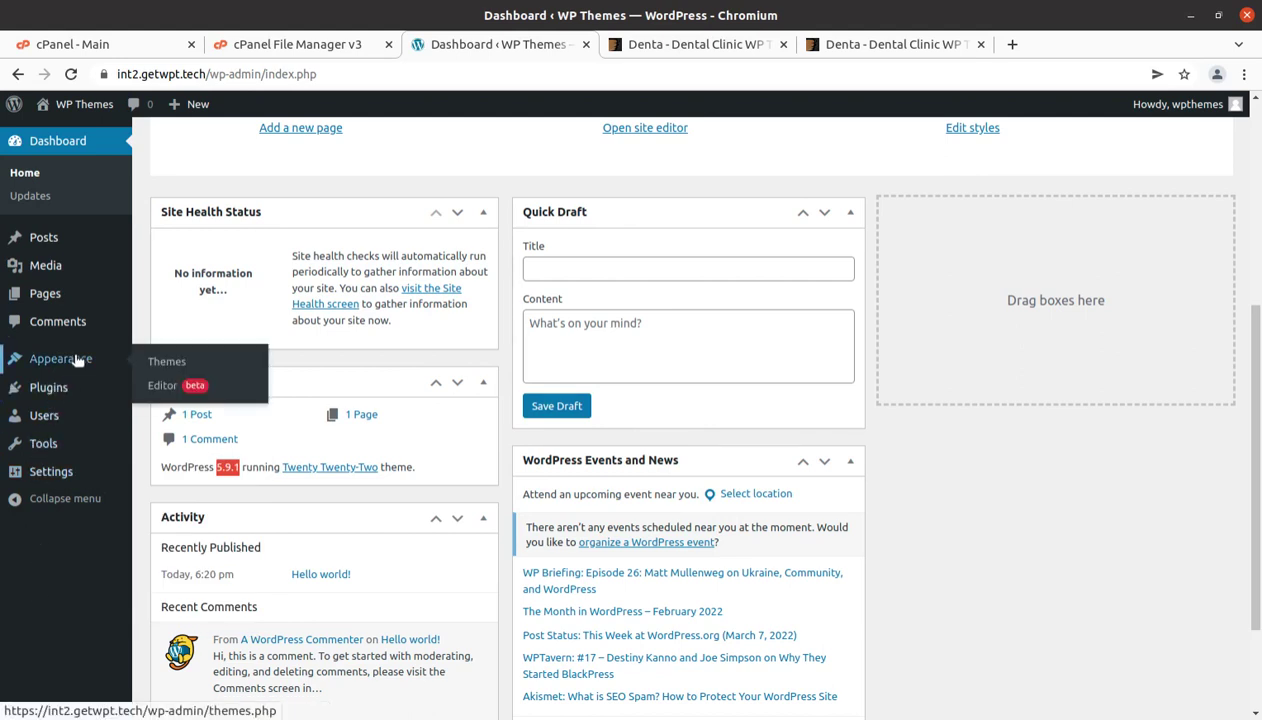
click(169, 366)
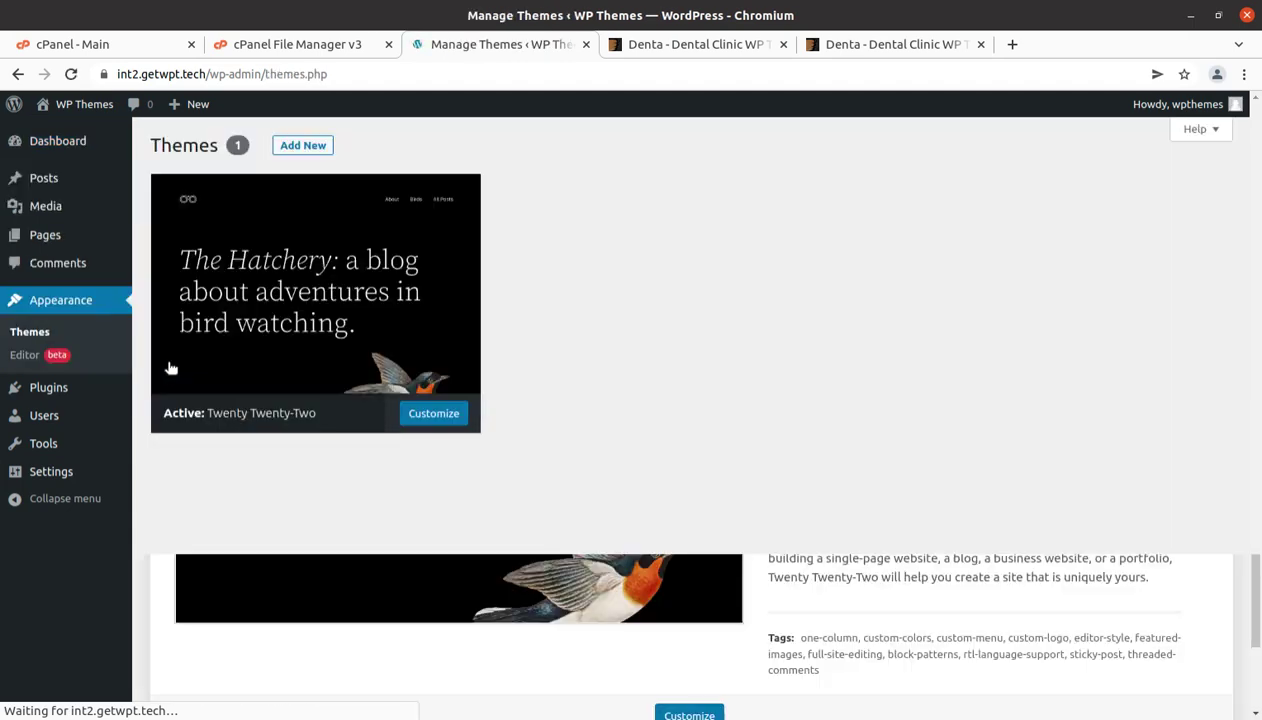
click(332, 293)
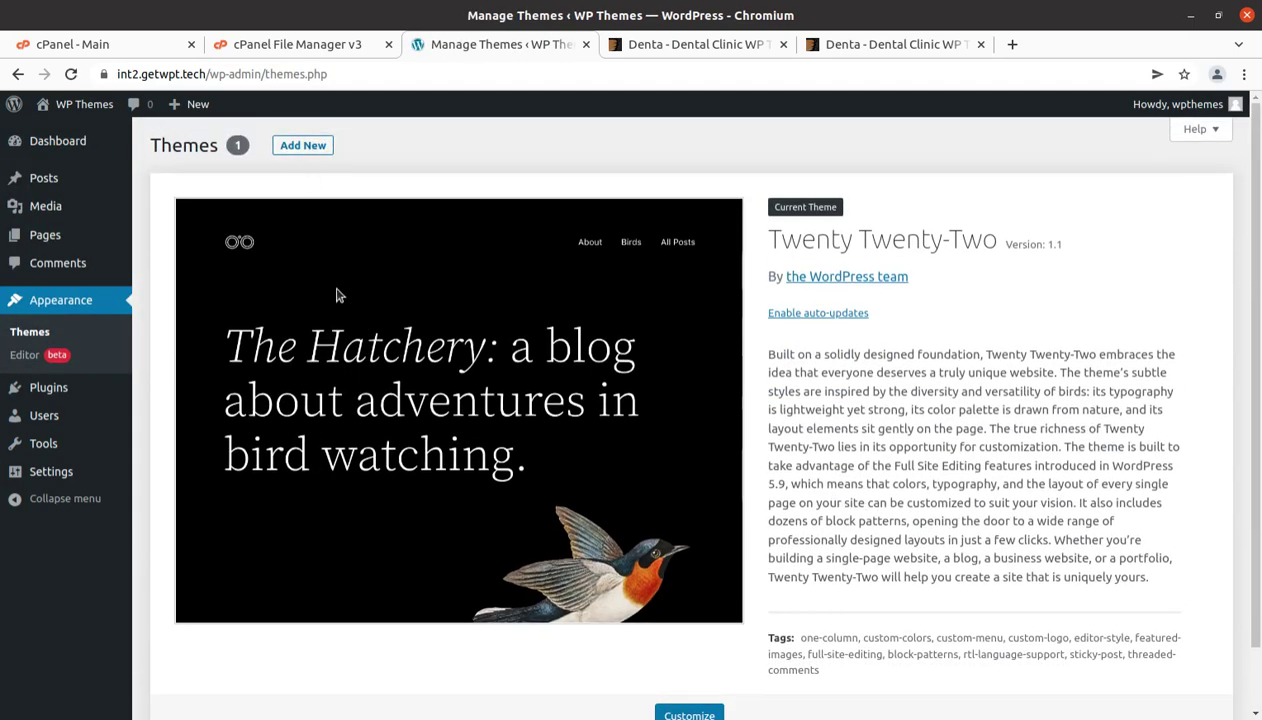
Under Add New > Upload Theme, pick denta.zip from the denta_v1.0.9 folder.
click(305, 147)
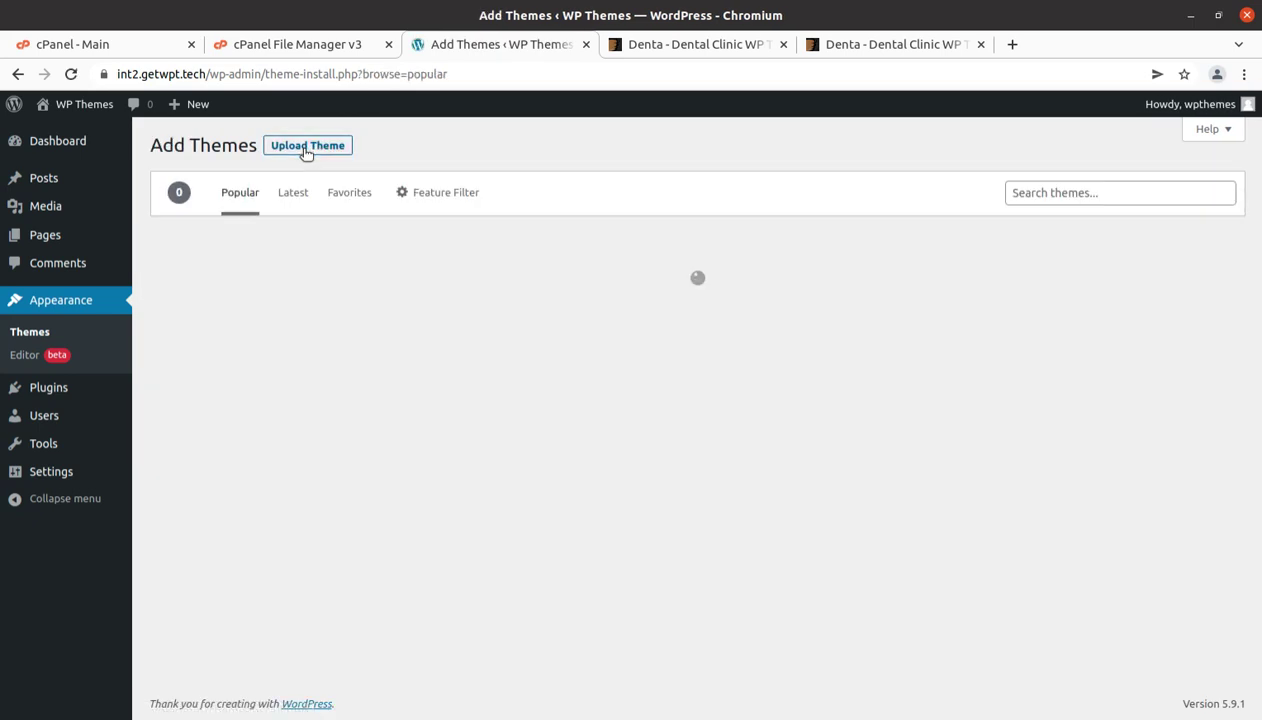
click(305, 150)
click(564, 300)
double_click(330, 107)
click(330, 165)
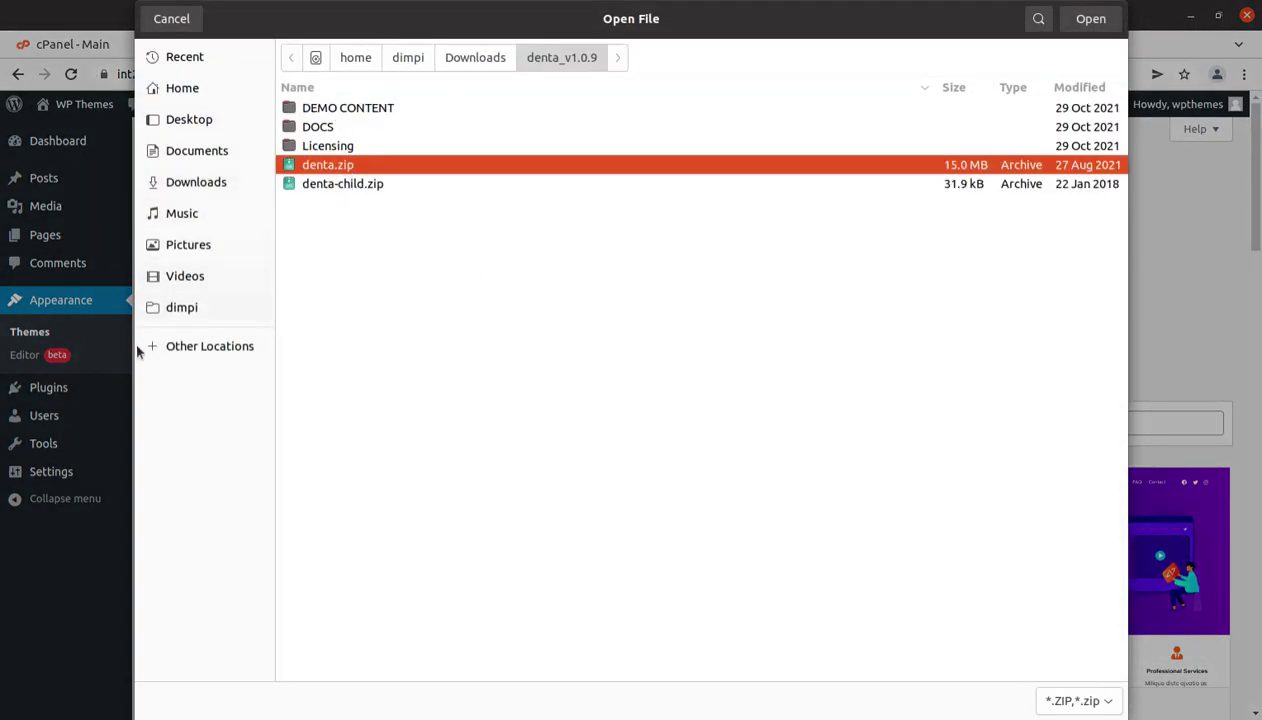
Cancel the WordPress file picker and open wp-content/themes in cPanel File Manager.
click(186, 21)
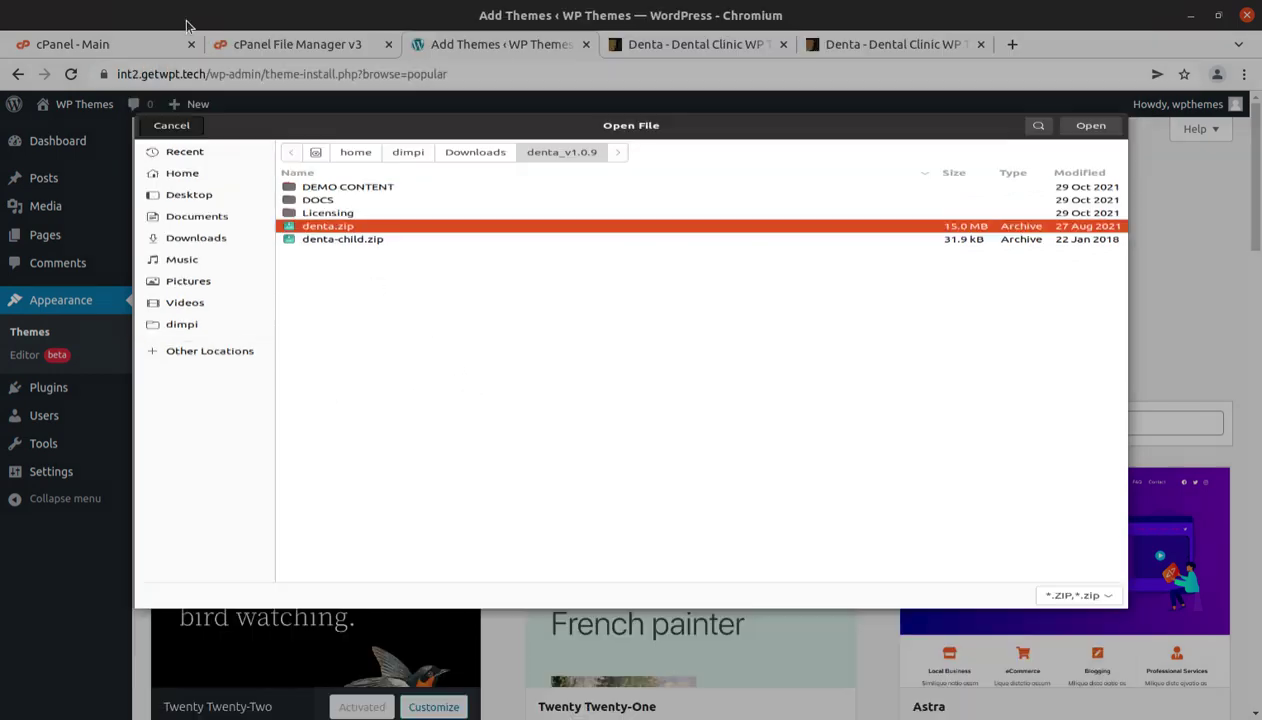
click(318, 44)
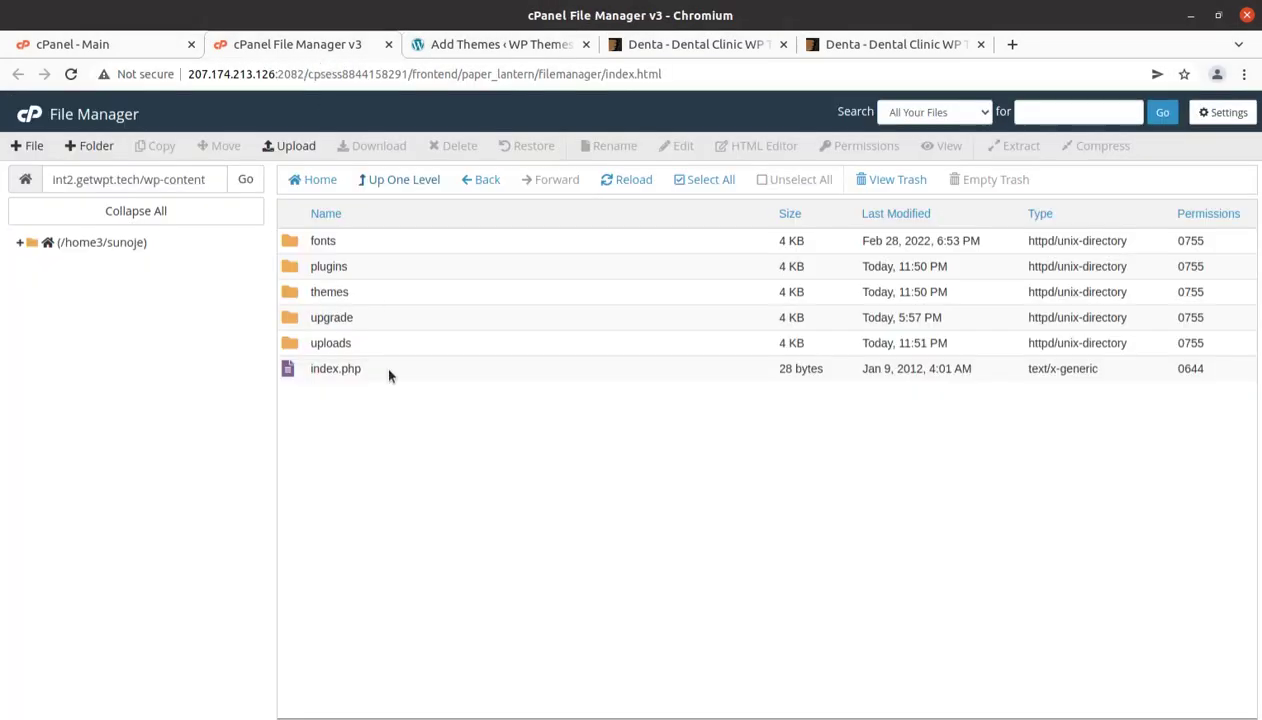
double_click(368, 295)
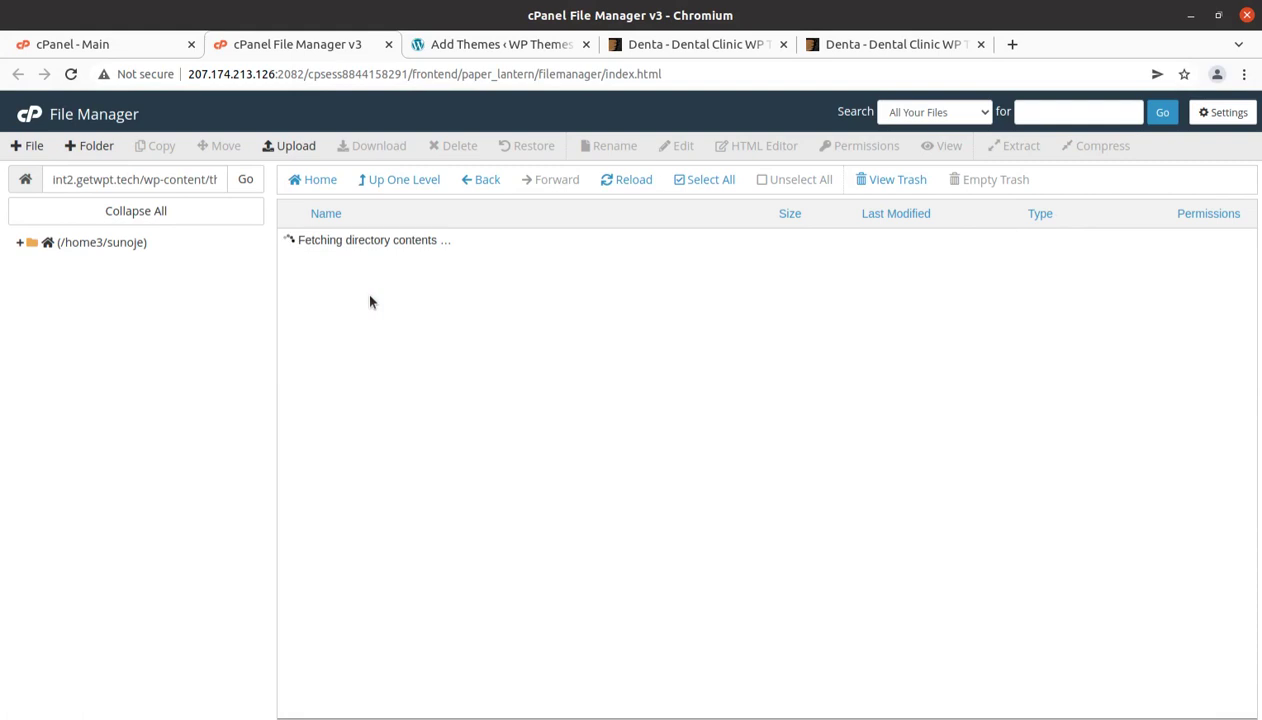
Upload denta.zip from the denta_v1.0.9 folder into the themes folder.
click(296, 147)
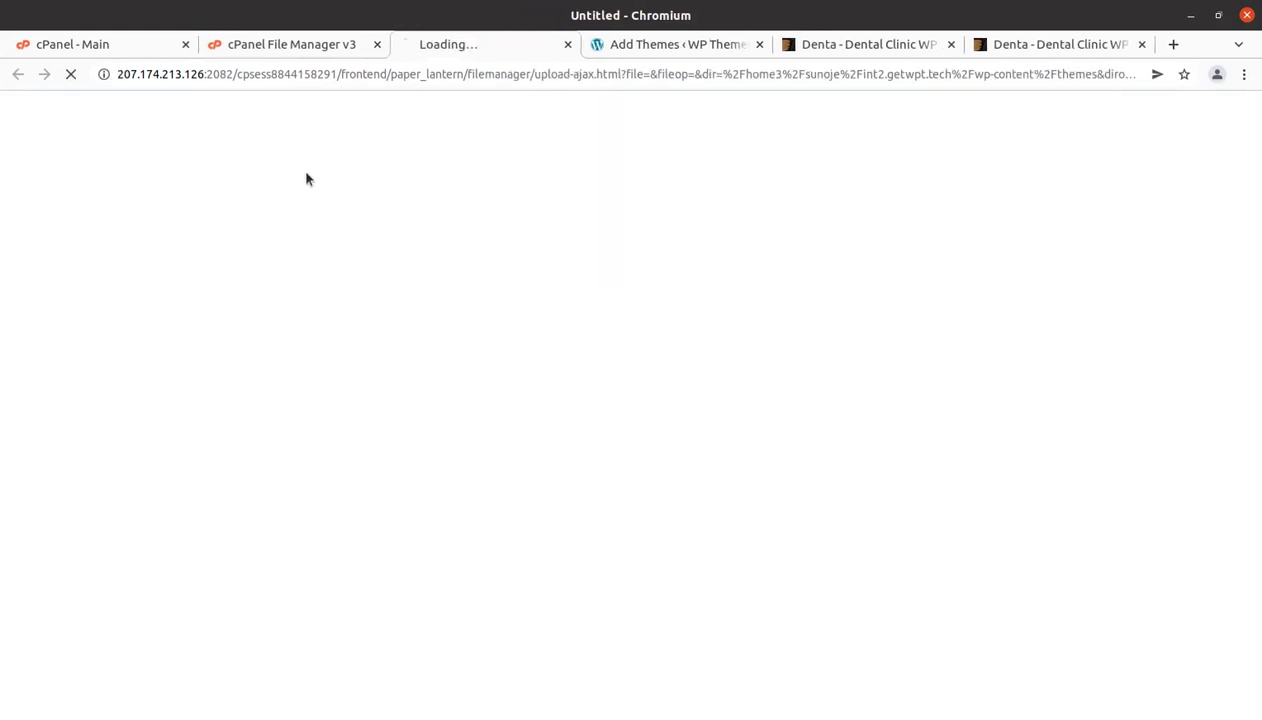
click(606, 381)
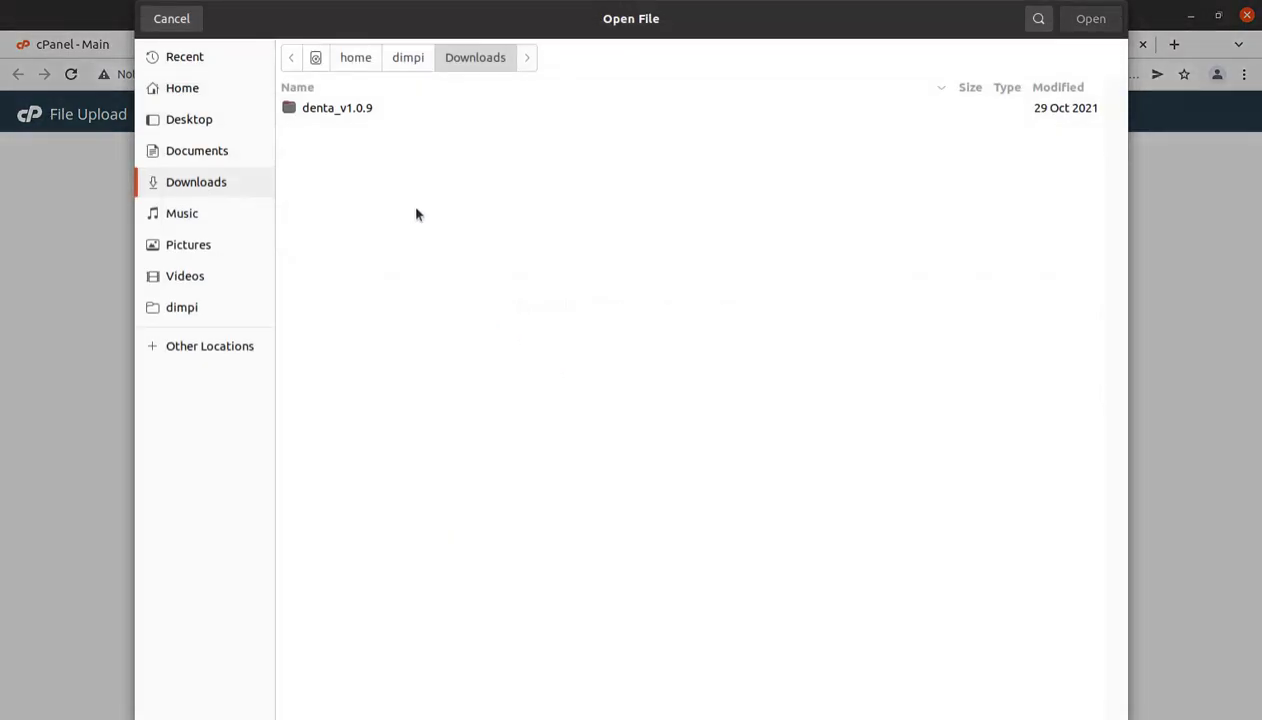
double_click(366, 109)
click(322, 165)
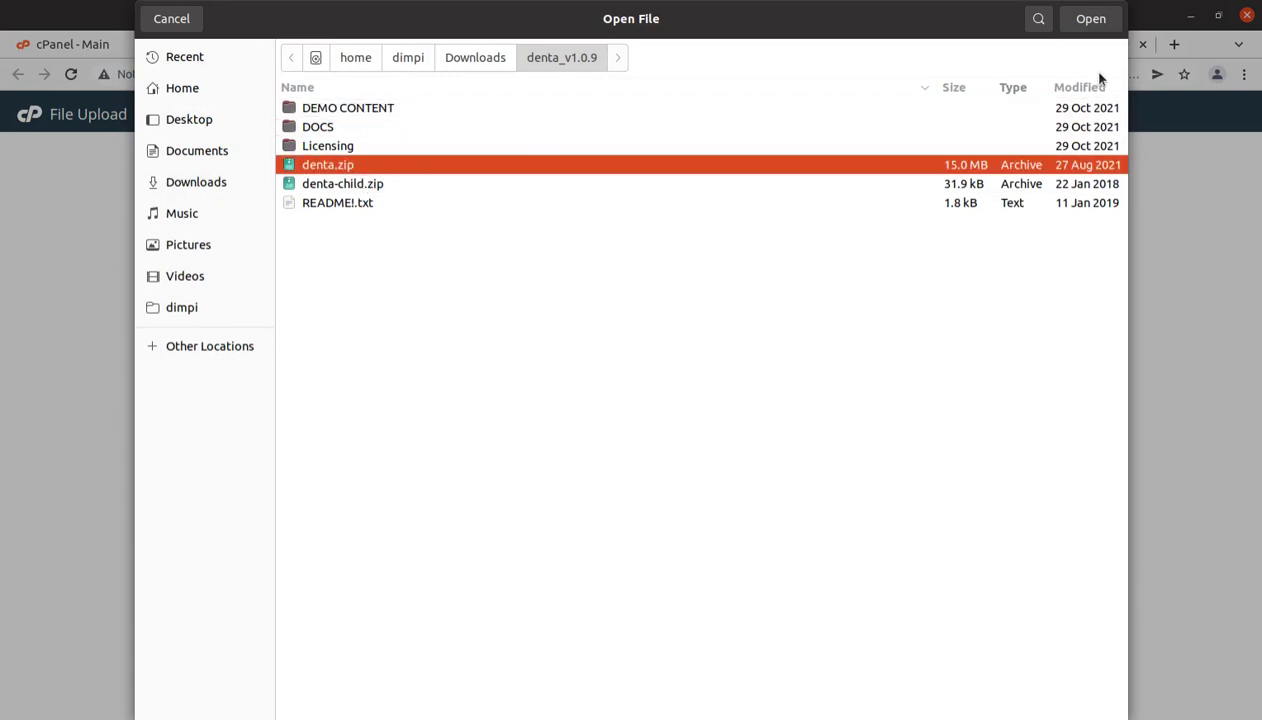
click(1091, 18)
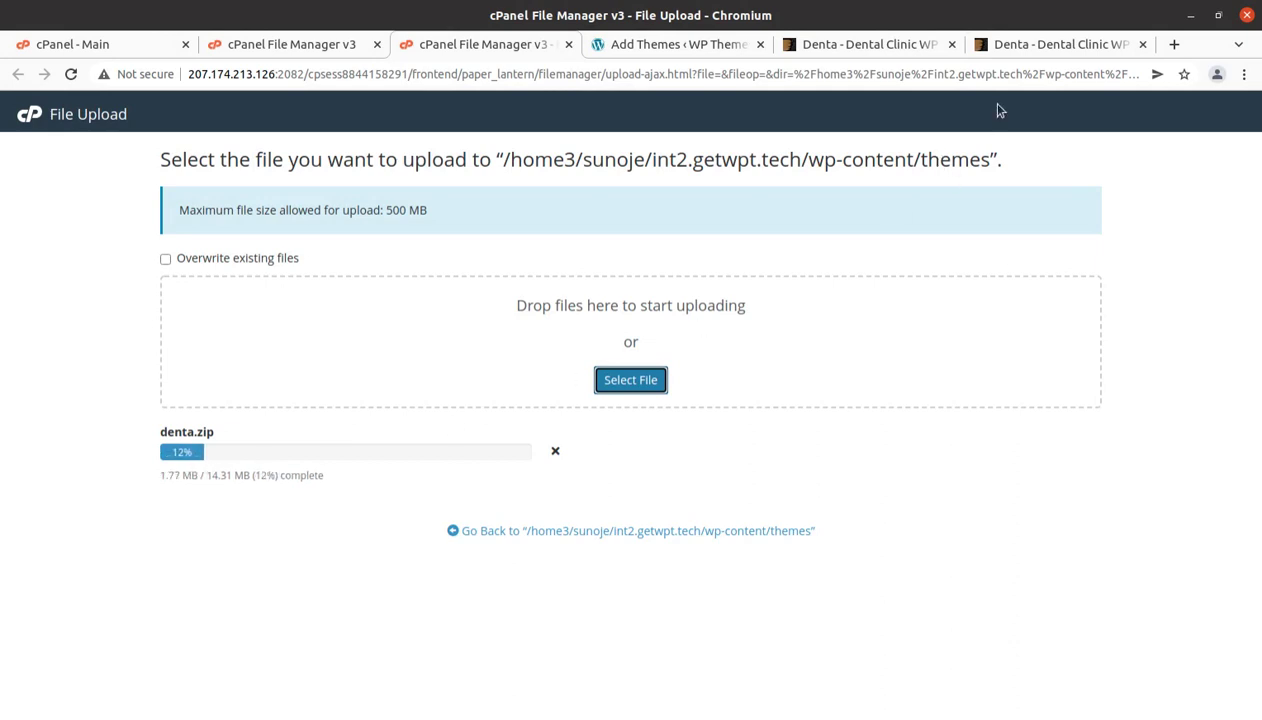
Open the Find a Doctor page in the Denta demo and scroll through it.
click(1012, 46)
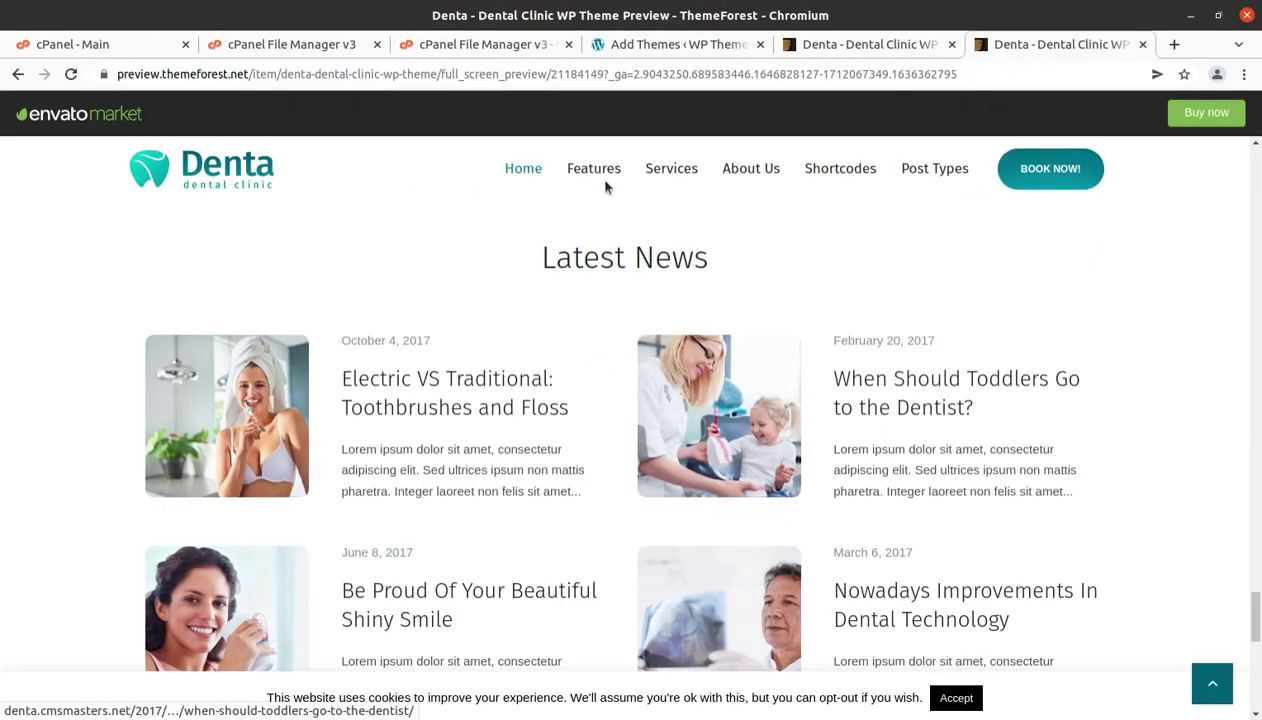
mouse_move(590, 165)
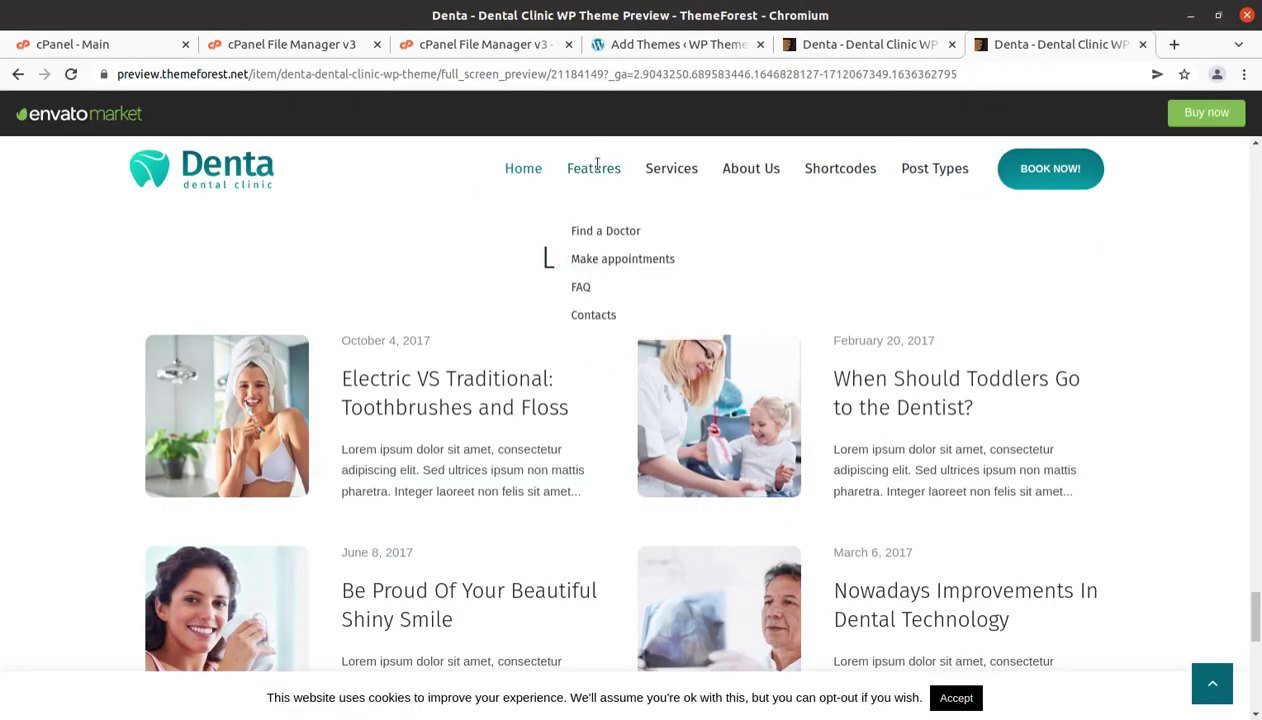
click(580, 236)
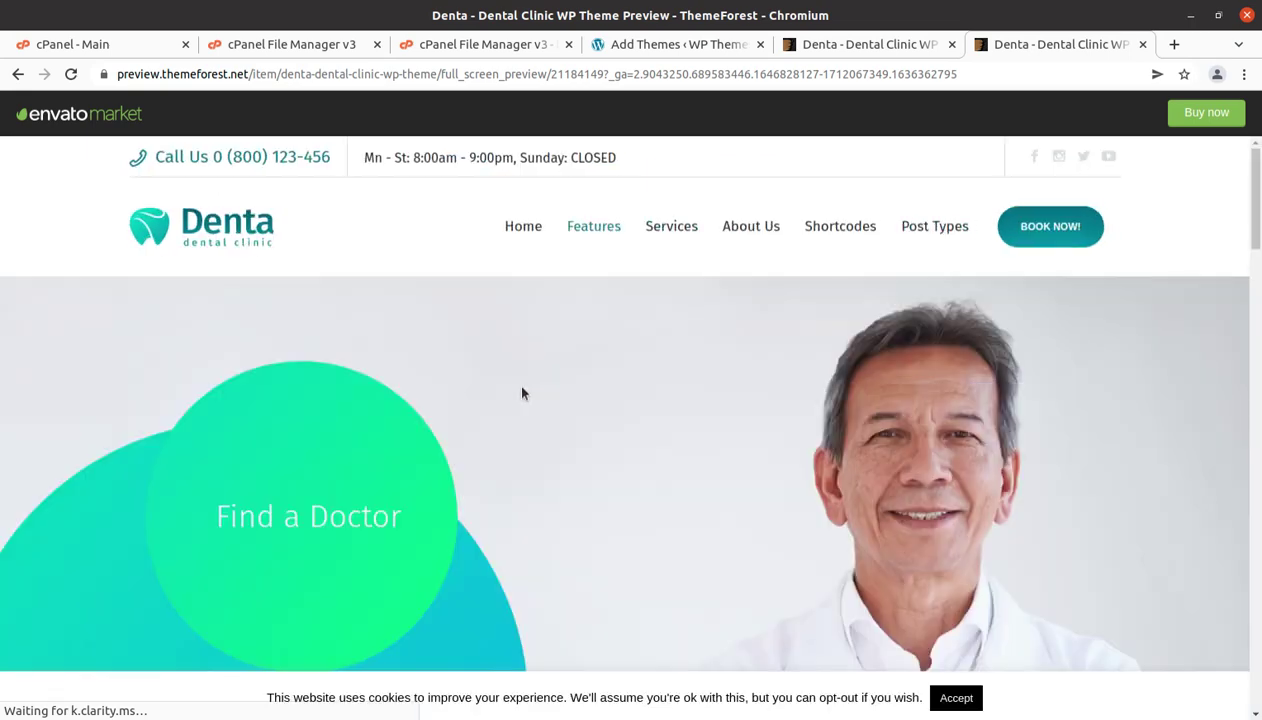
scroll(516, 389, down, 2)
scroll(515, 389, down, 2)
mouse_move(572, 169)
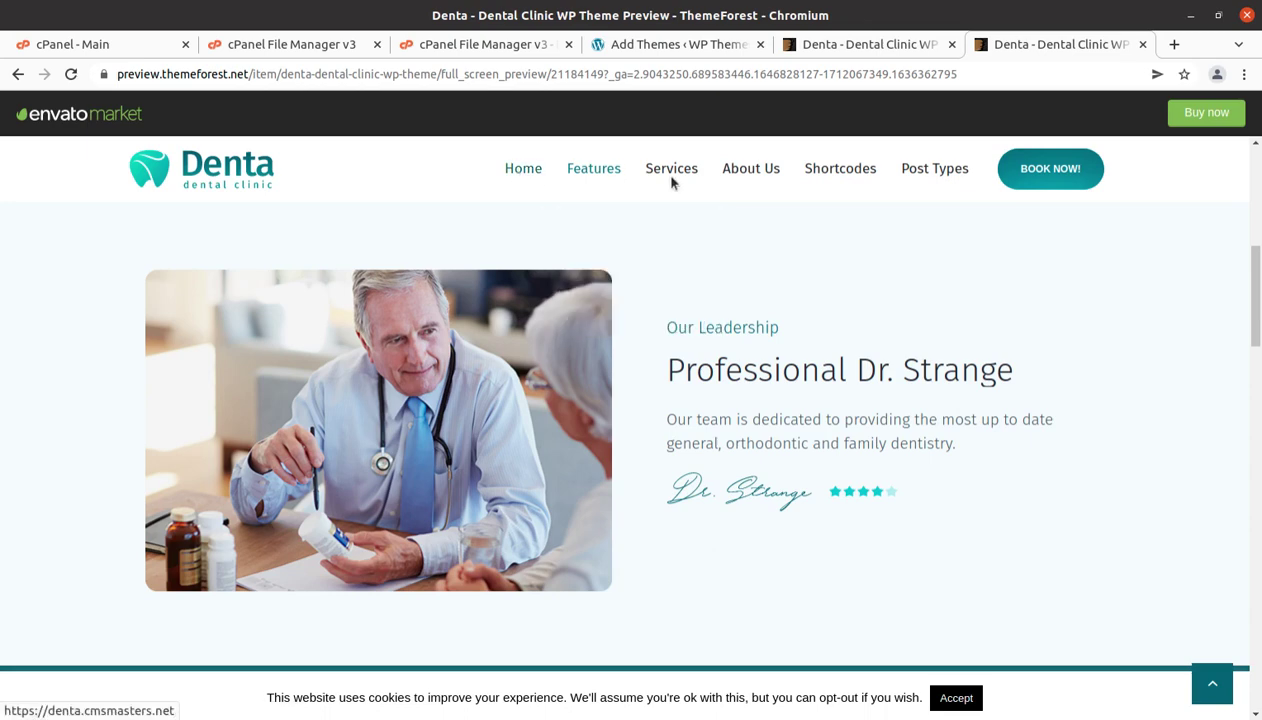
scroll(805, 204, down, 2)
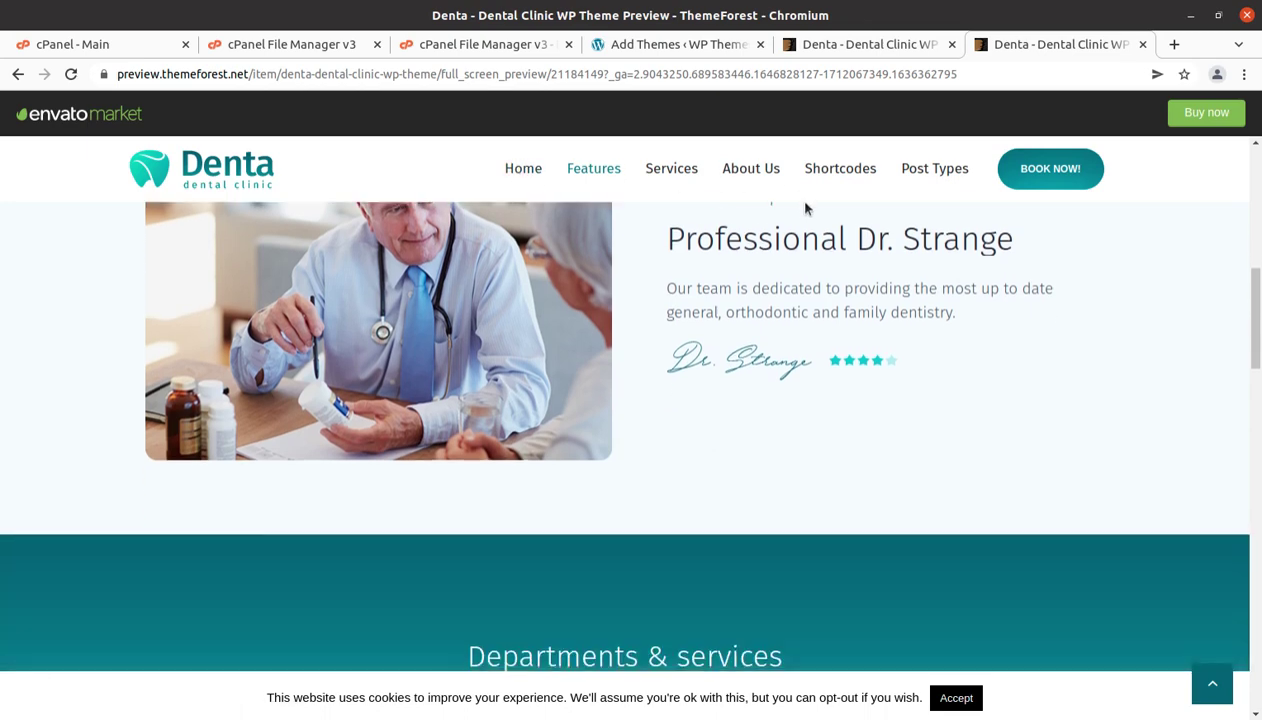
View the Make appointments page, return the demo to Home, then go back to WordPress Add Themes.
click(1057, 174)
mouse_move(878, 270)
scroll(877, 270, down, 2)
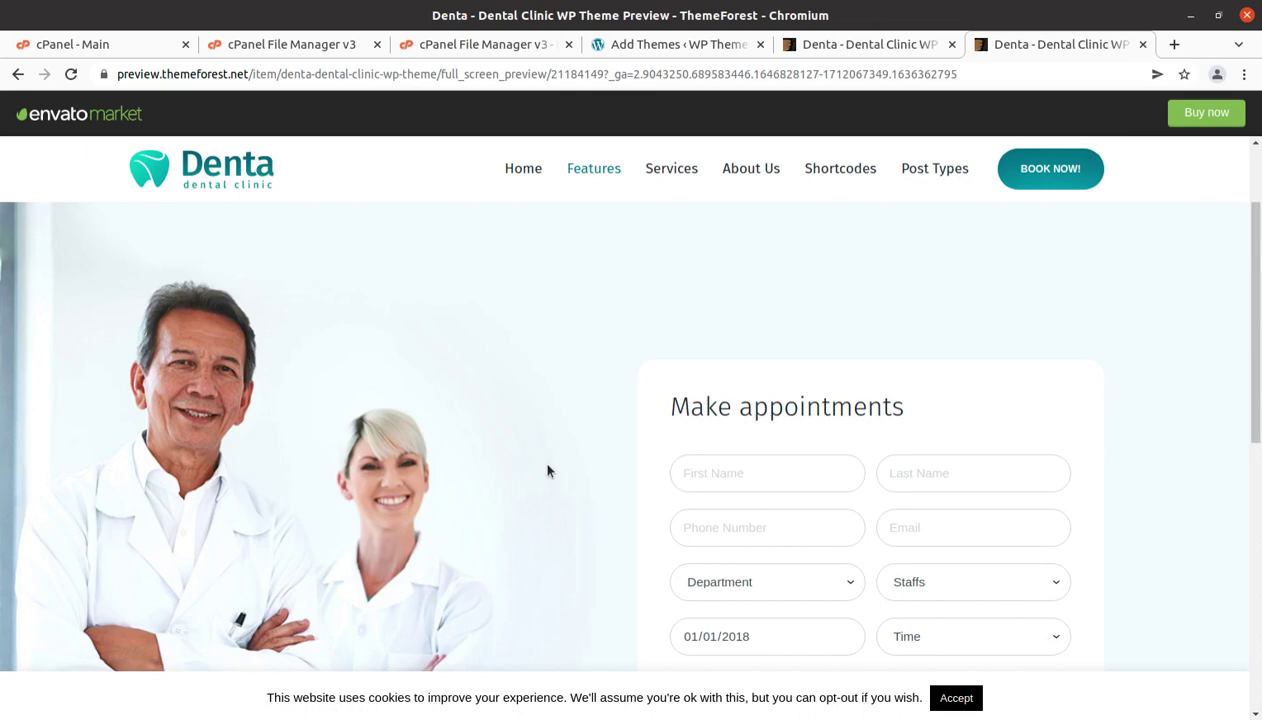
scroll(510, 397, down, 4)
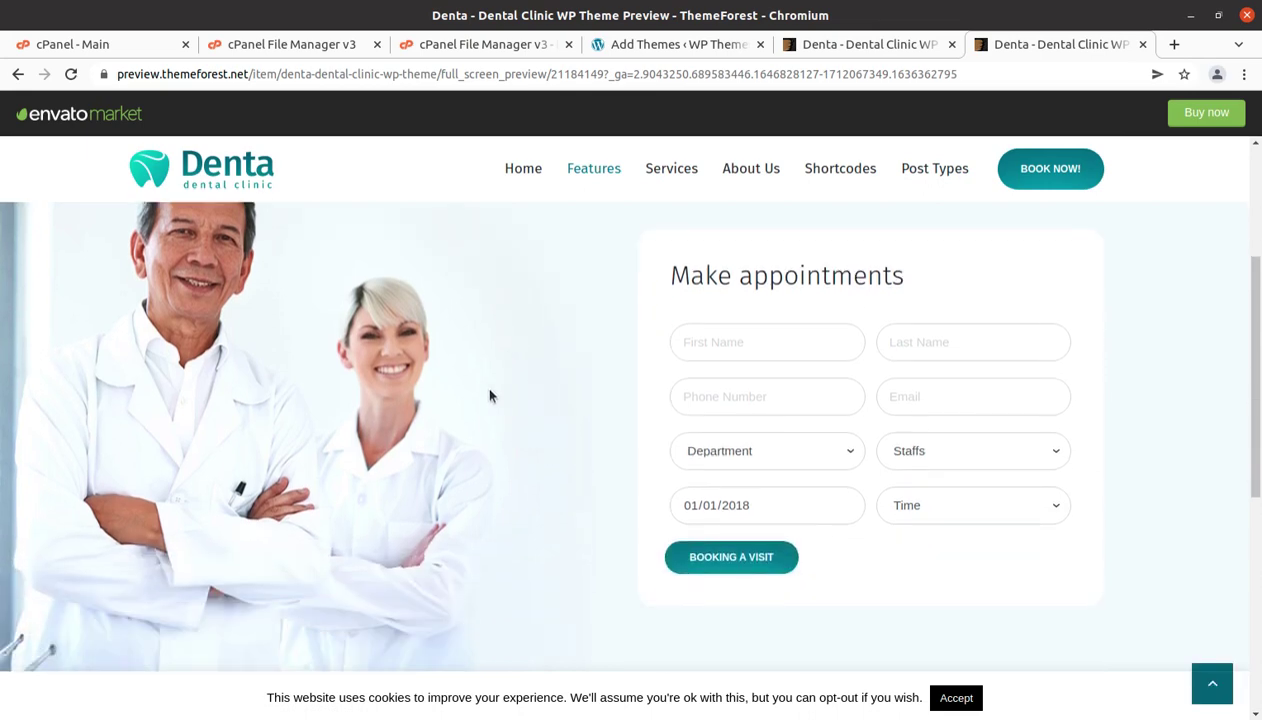
scroll(490, 397, up, 6)
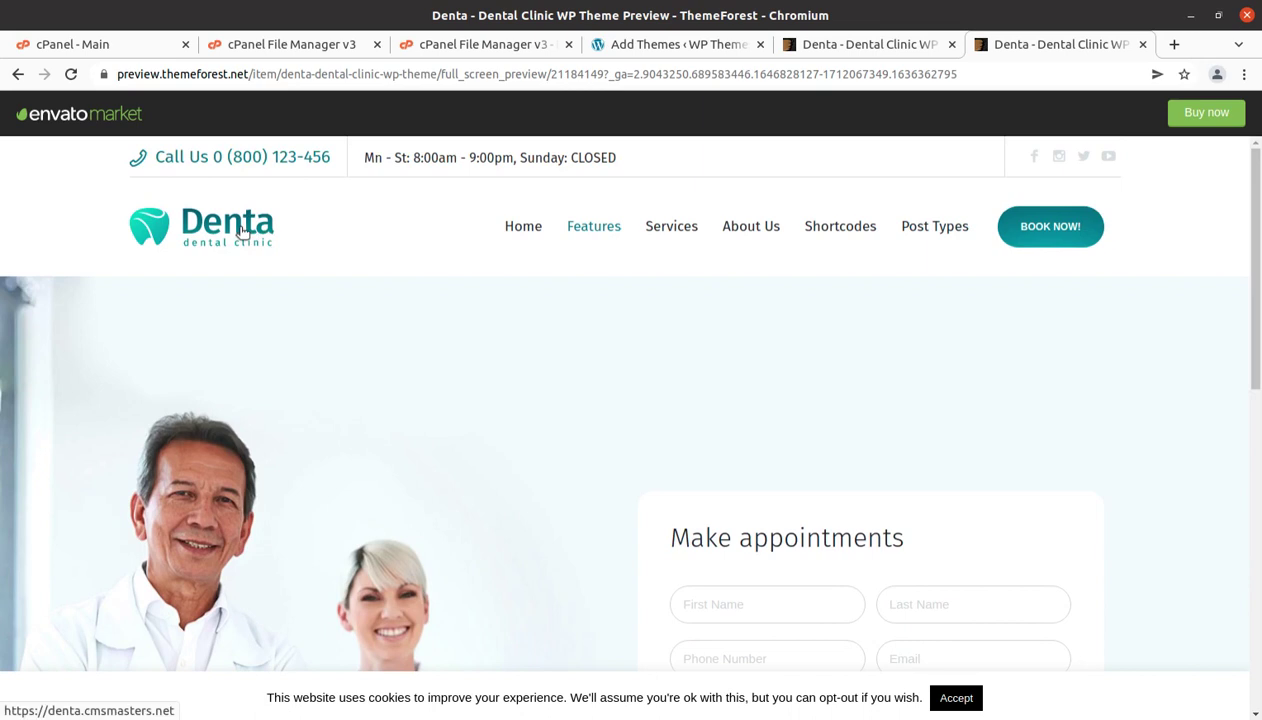
click(240, 231)
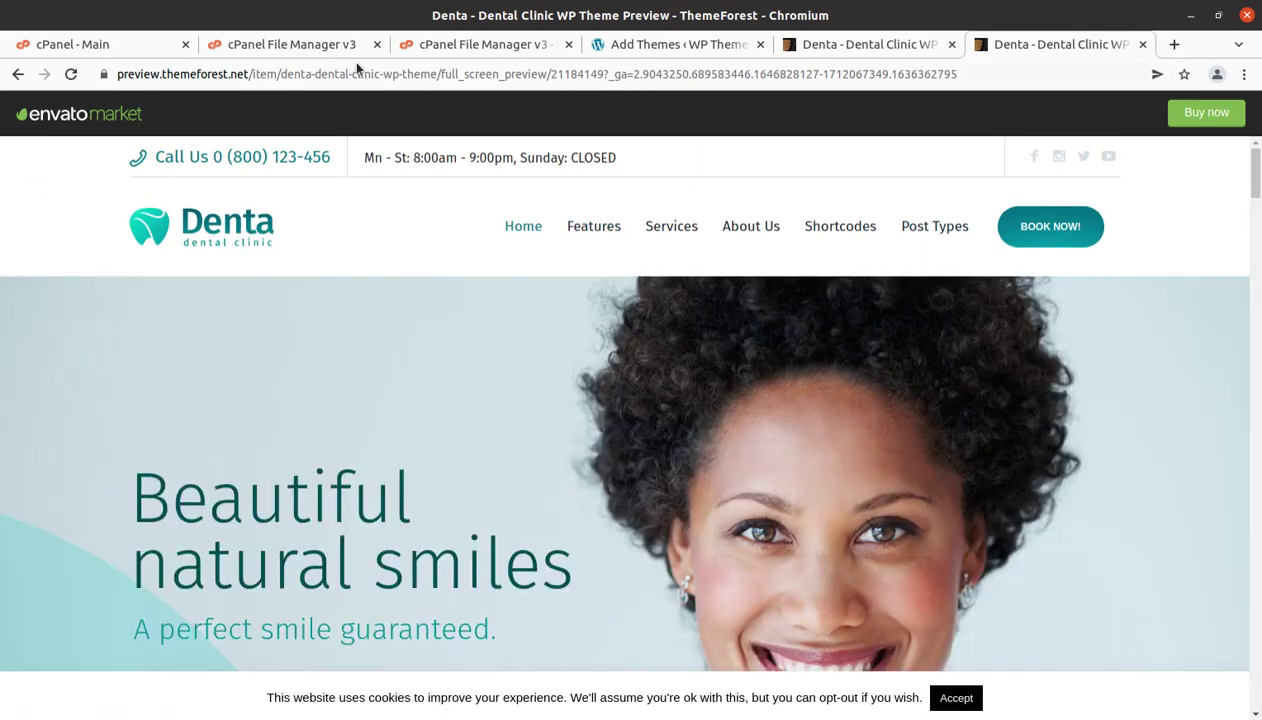
click(630, 46)
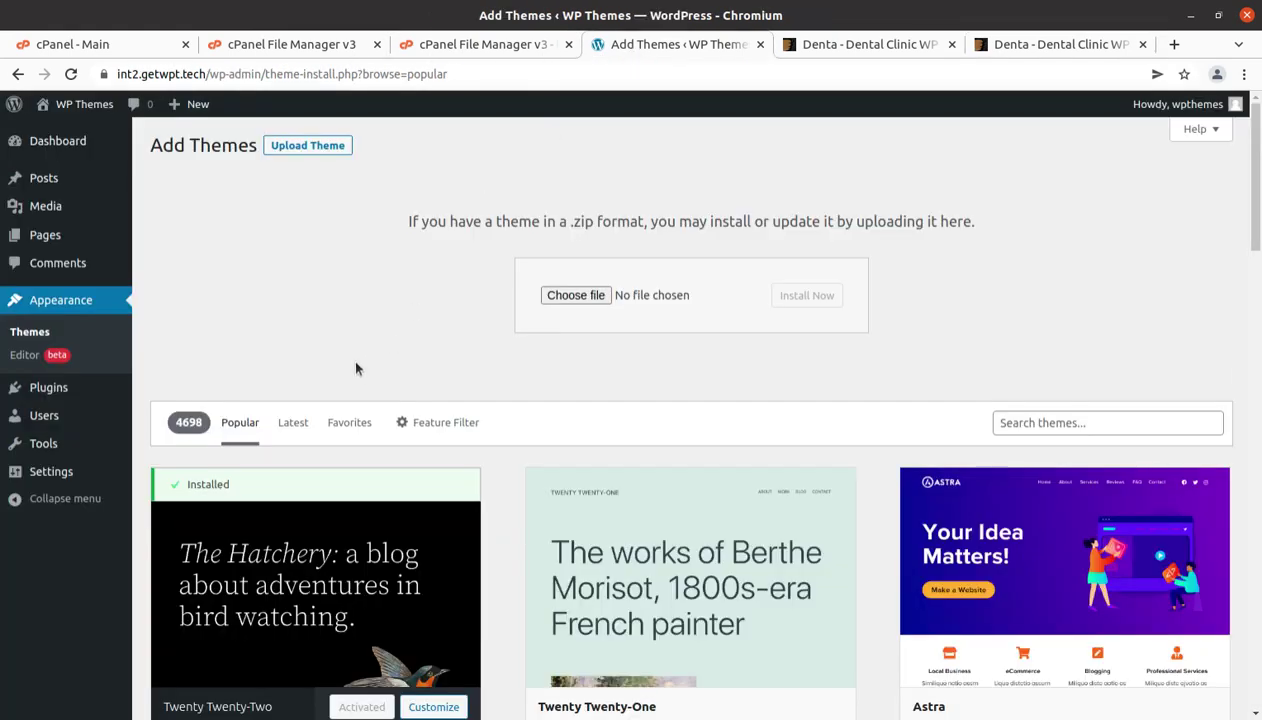
Confirm the denta.zip upload reached 100%, close it, and return to the themes folder listing.
click(270, 48)
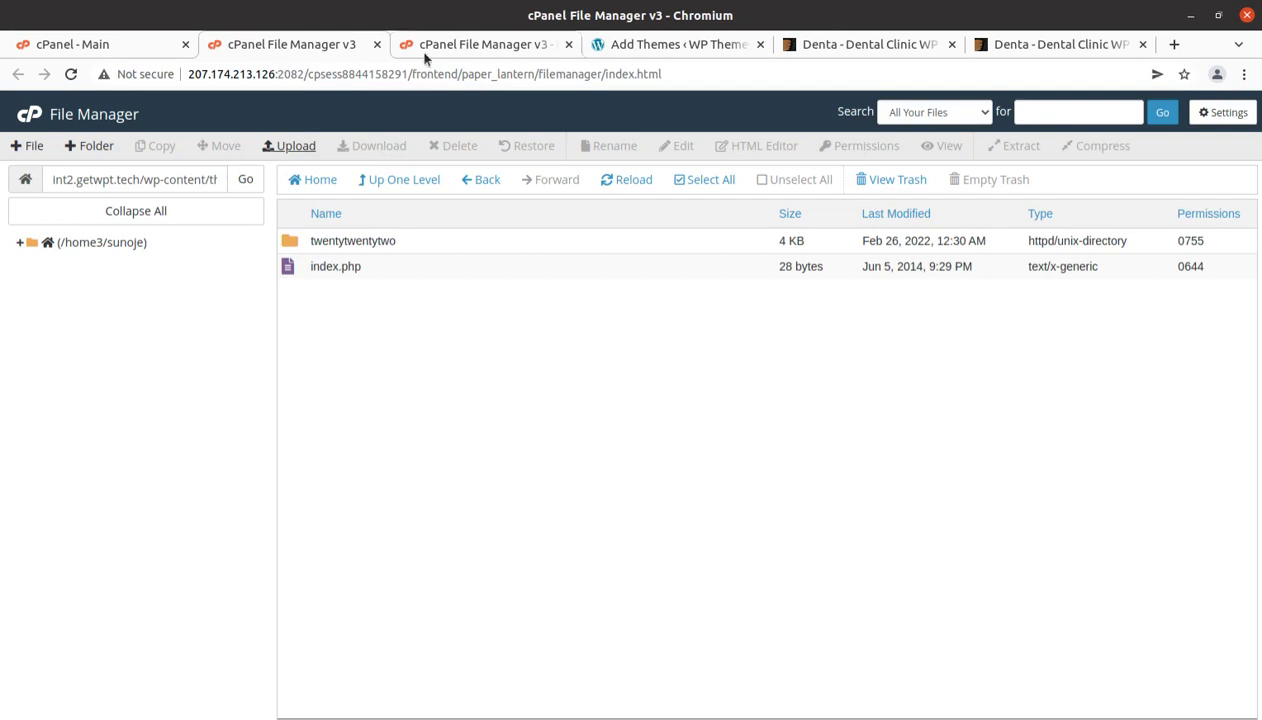
click(449, 43)
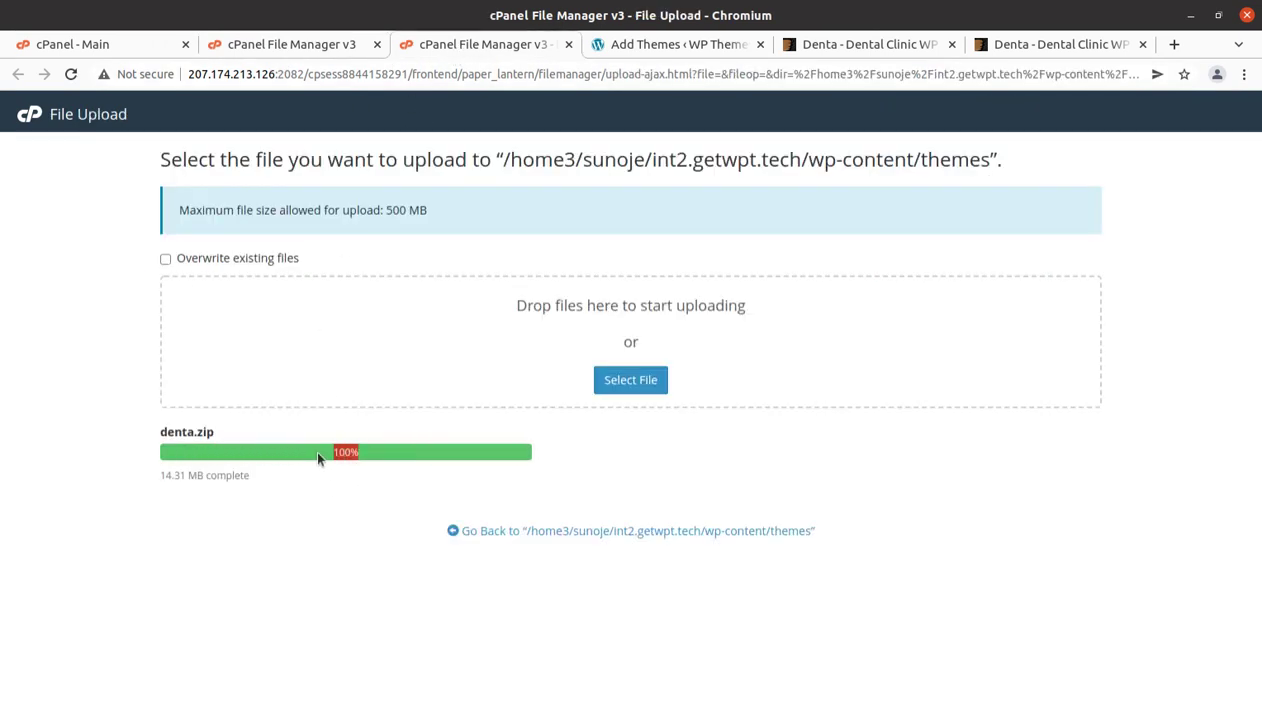
key(ctrl+w)
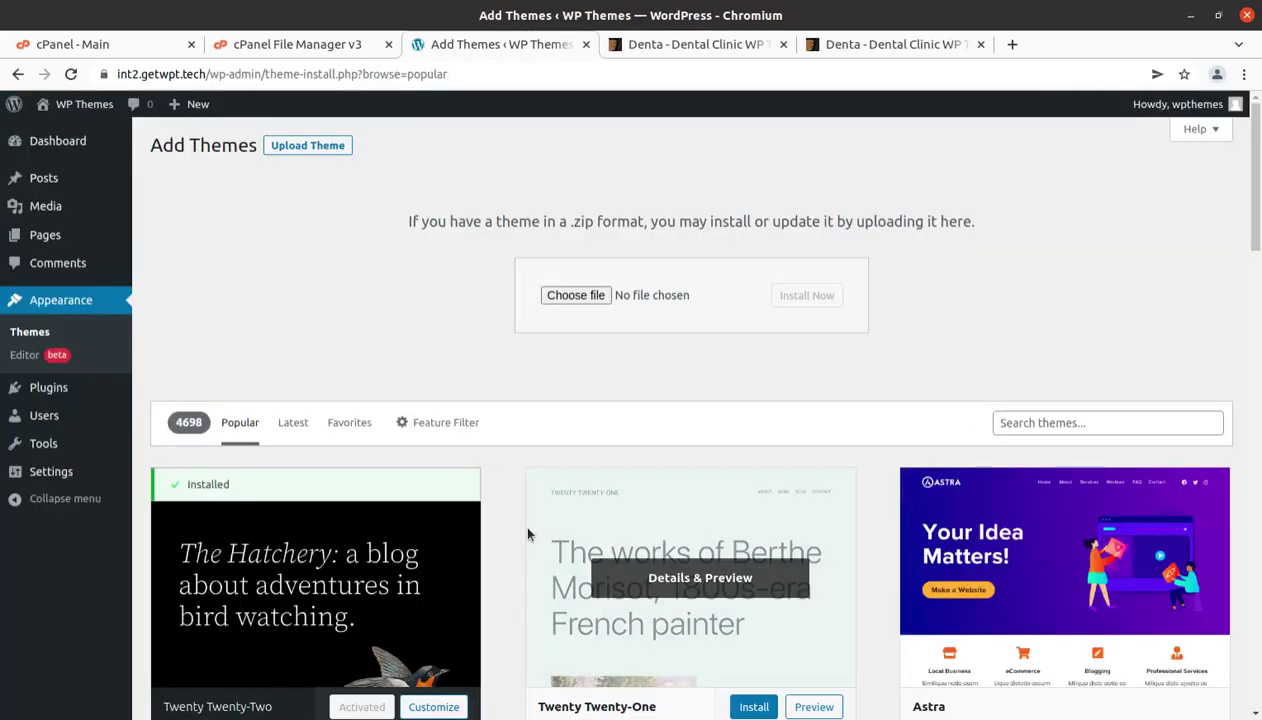
click(295, 46)
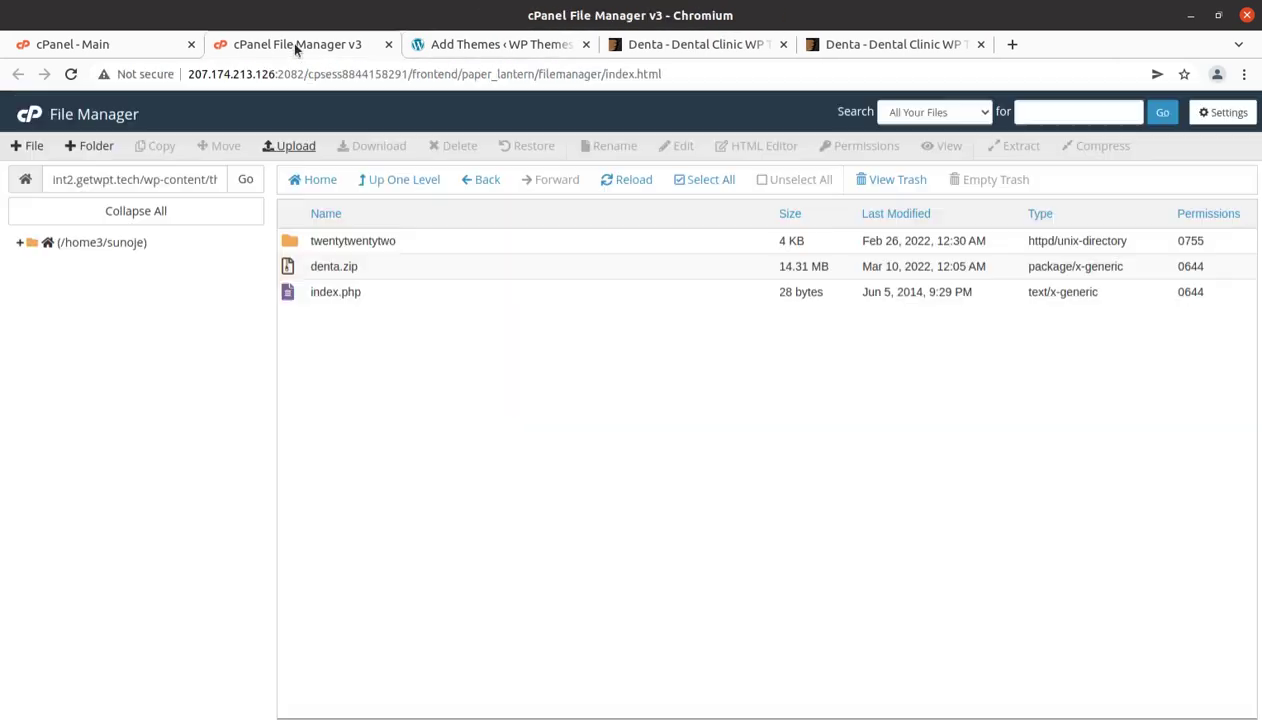
Extract denta.zip into wp-content/themes and inspect the new denta folder.
right_click(464, 272)
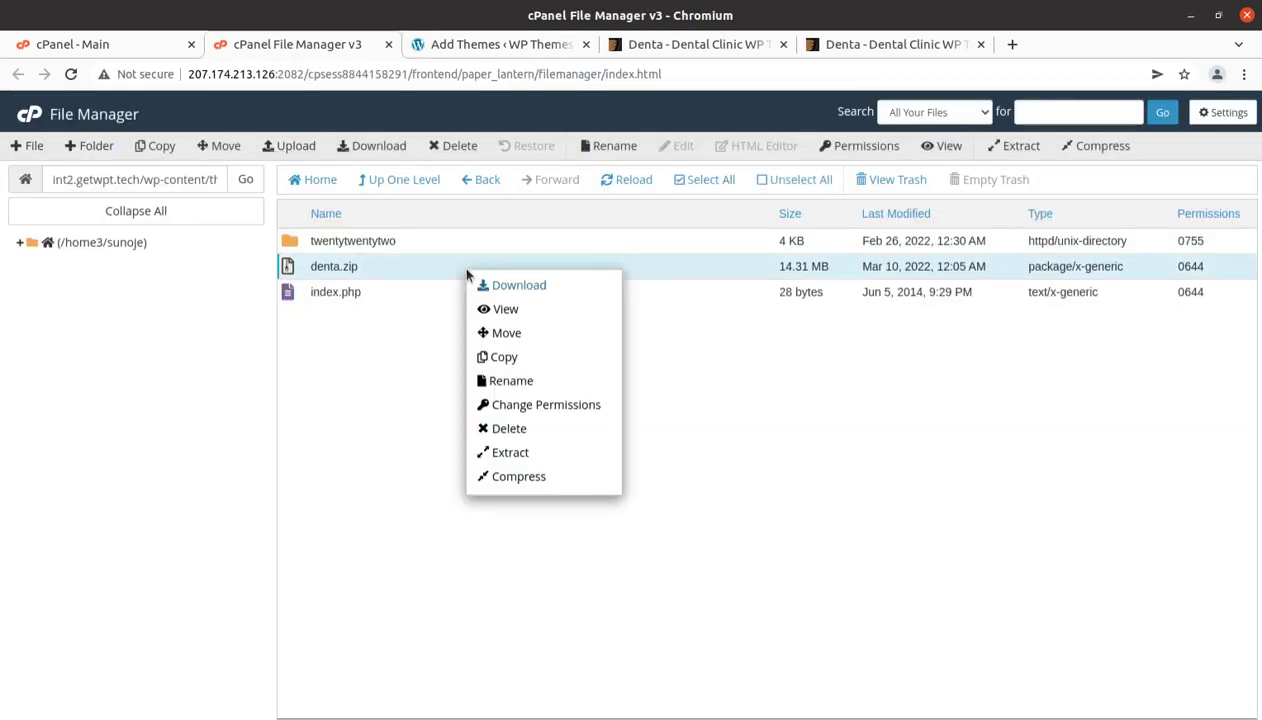
click(519, 452)
click(762, 488)
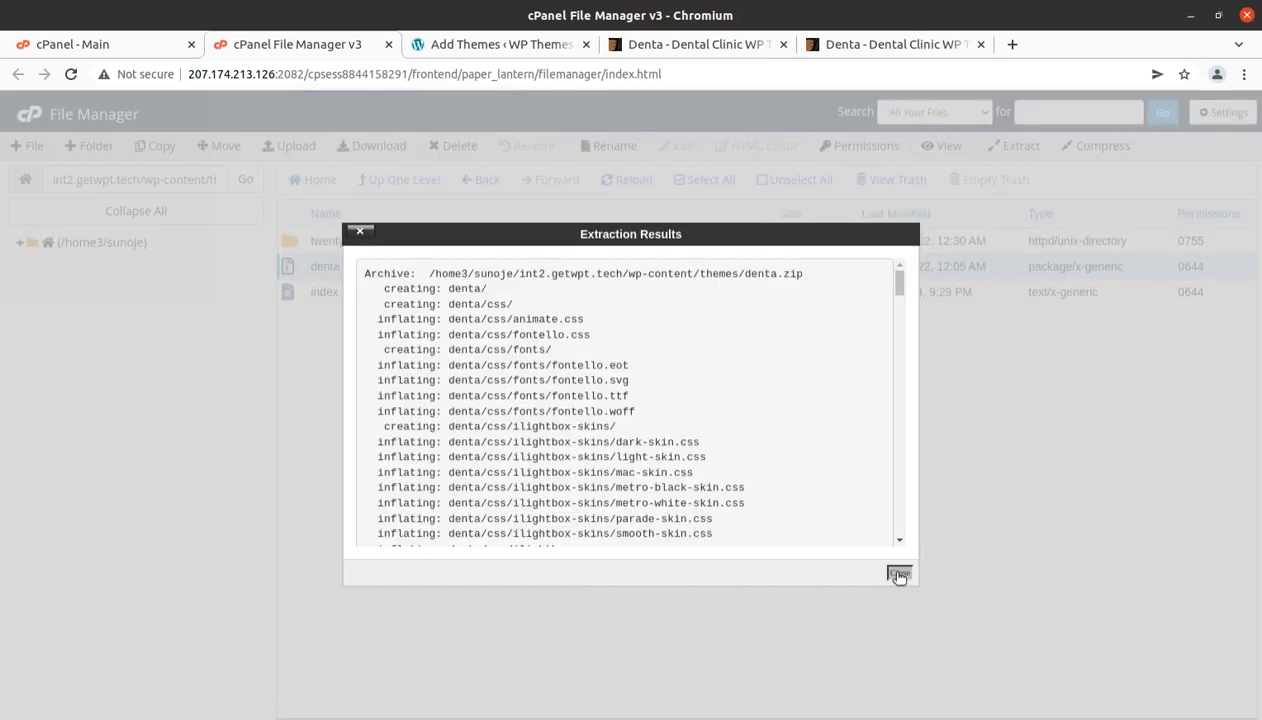
click(899, 573)
click(617, 186)
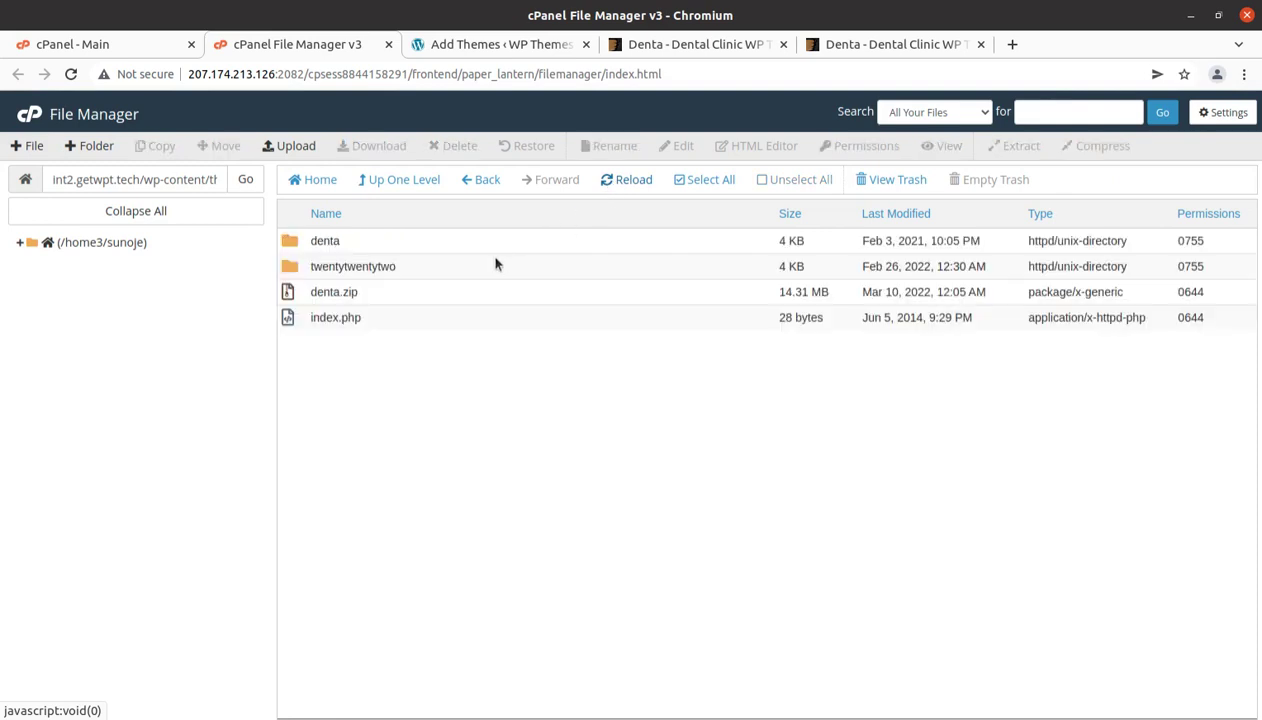
double_click(383, 237)
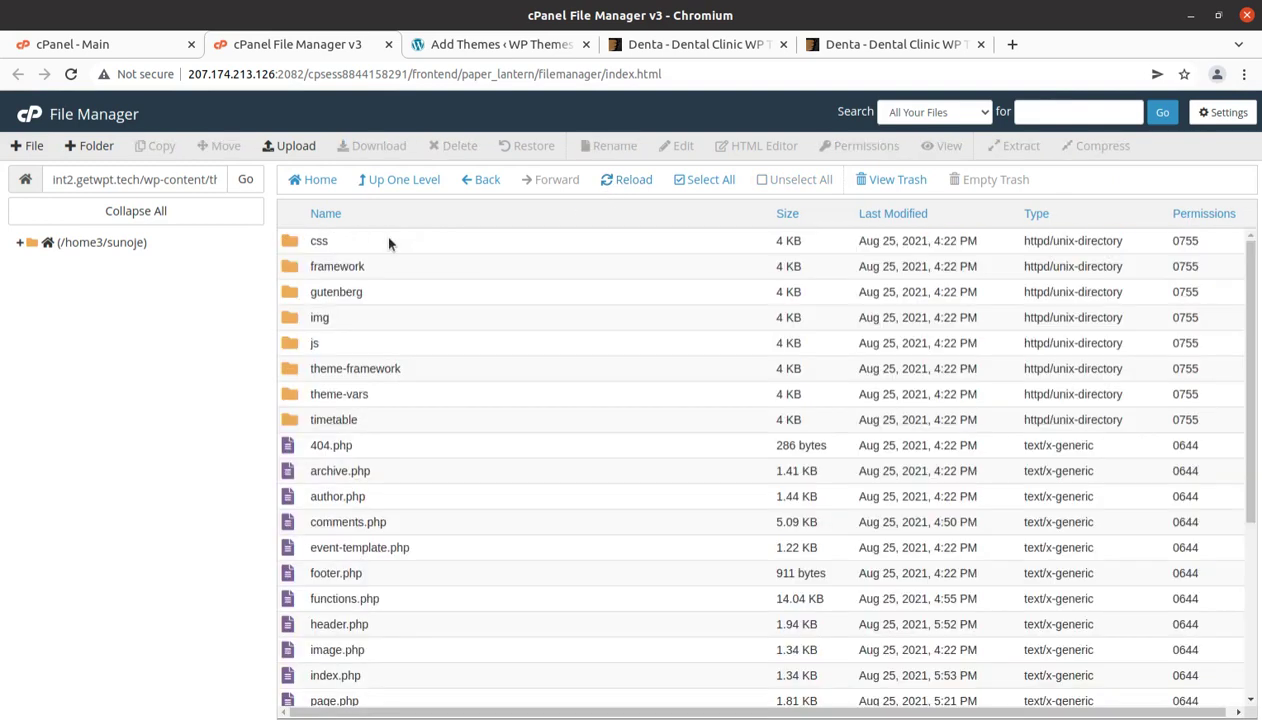
click(401, 180)
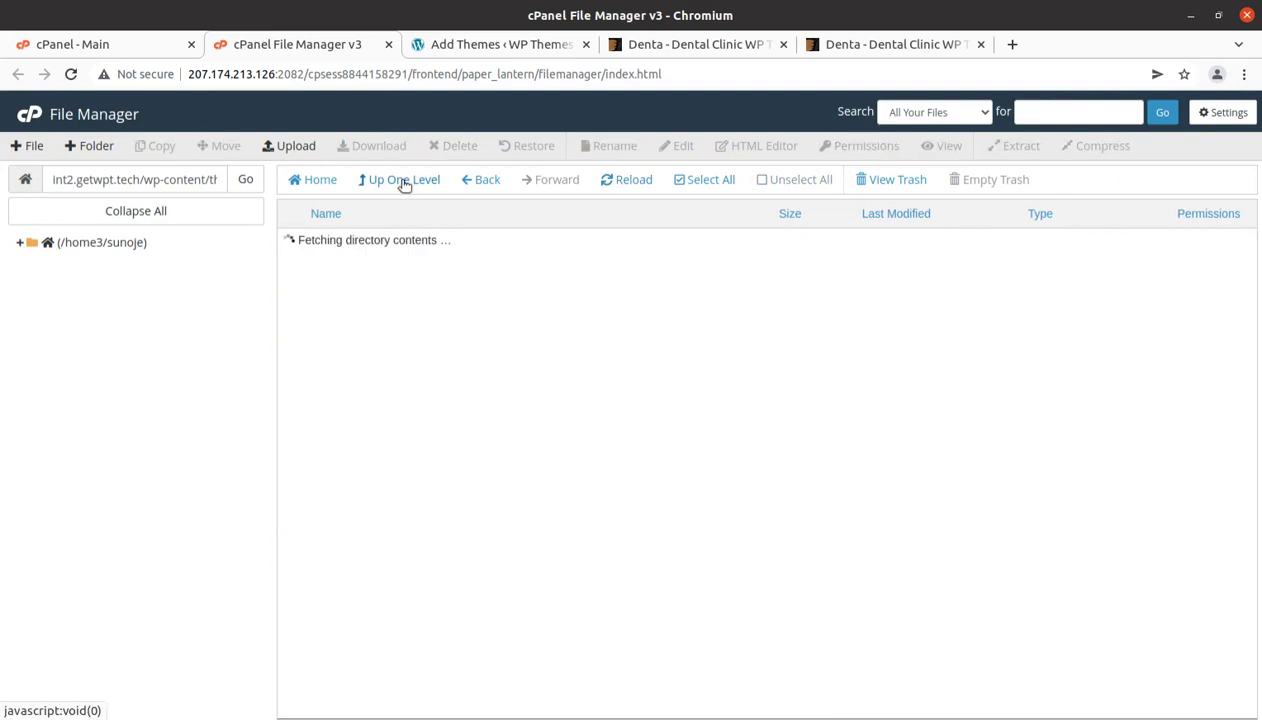
Permanently delete denta.zip, skipping the trash, and switch to WordPress Add Themes.
click(397, 291)
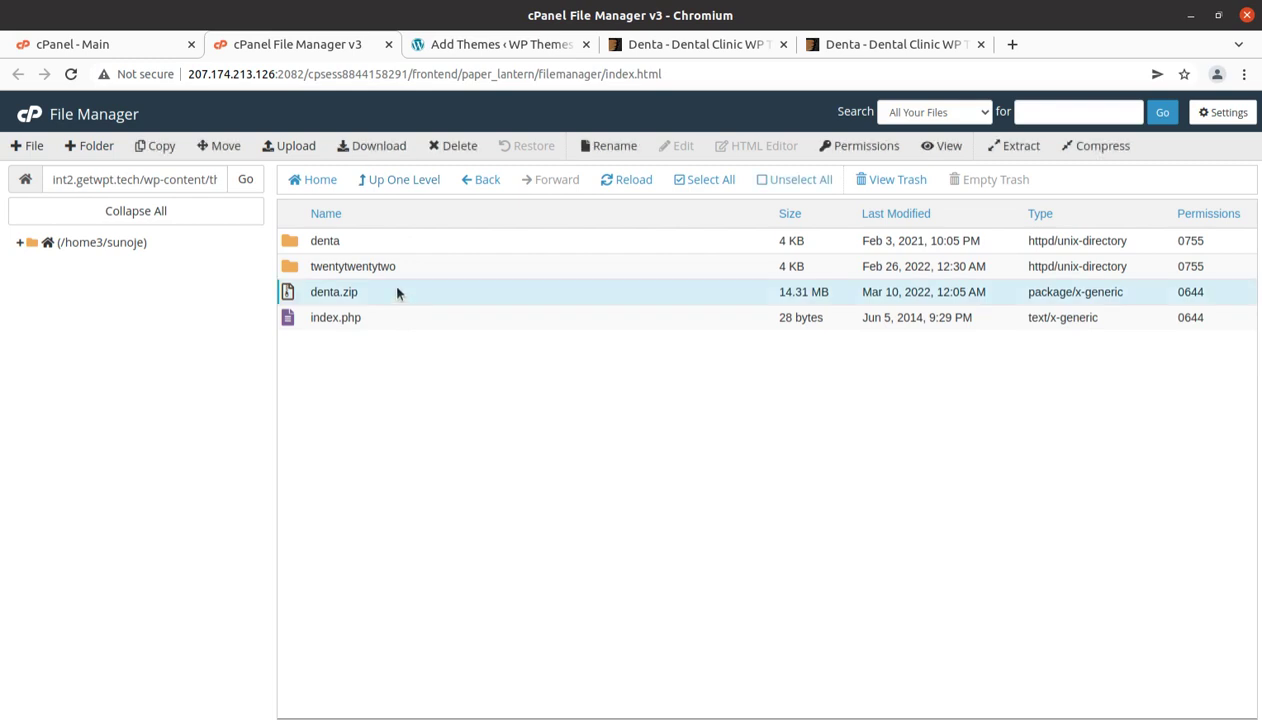
click(452, 146)
click(460, 412)
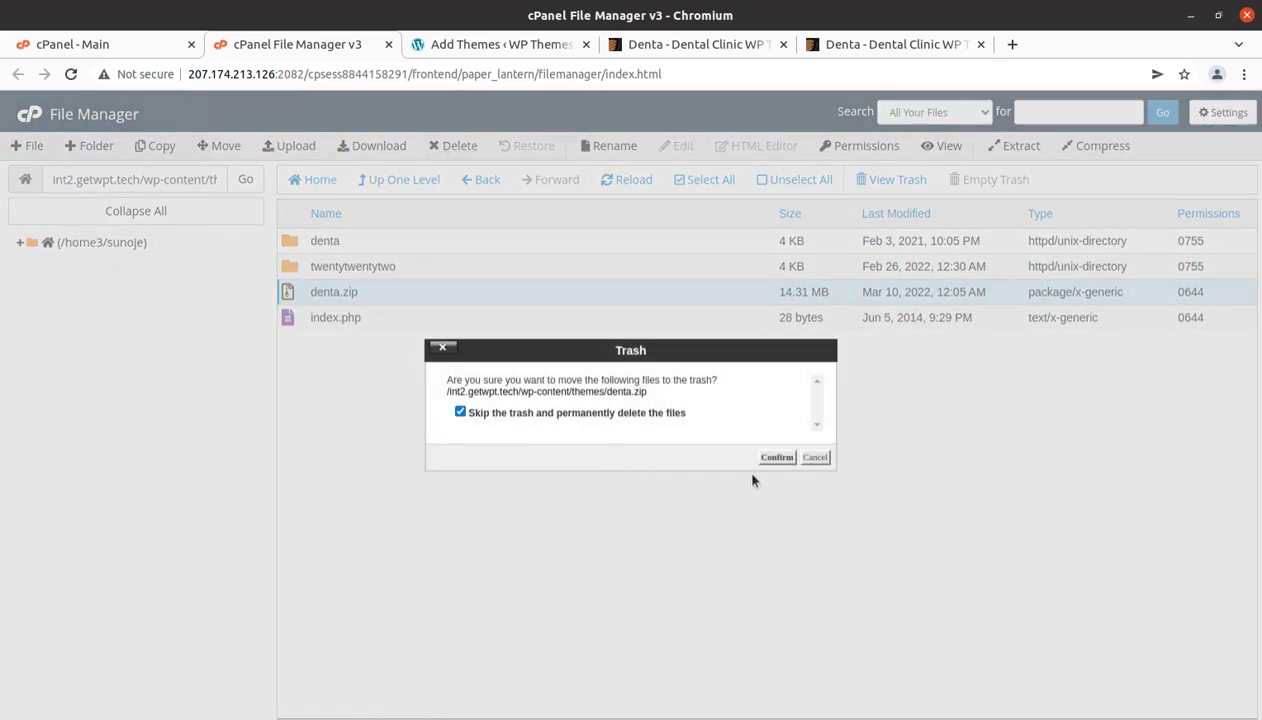
click(777, 458)
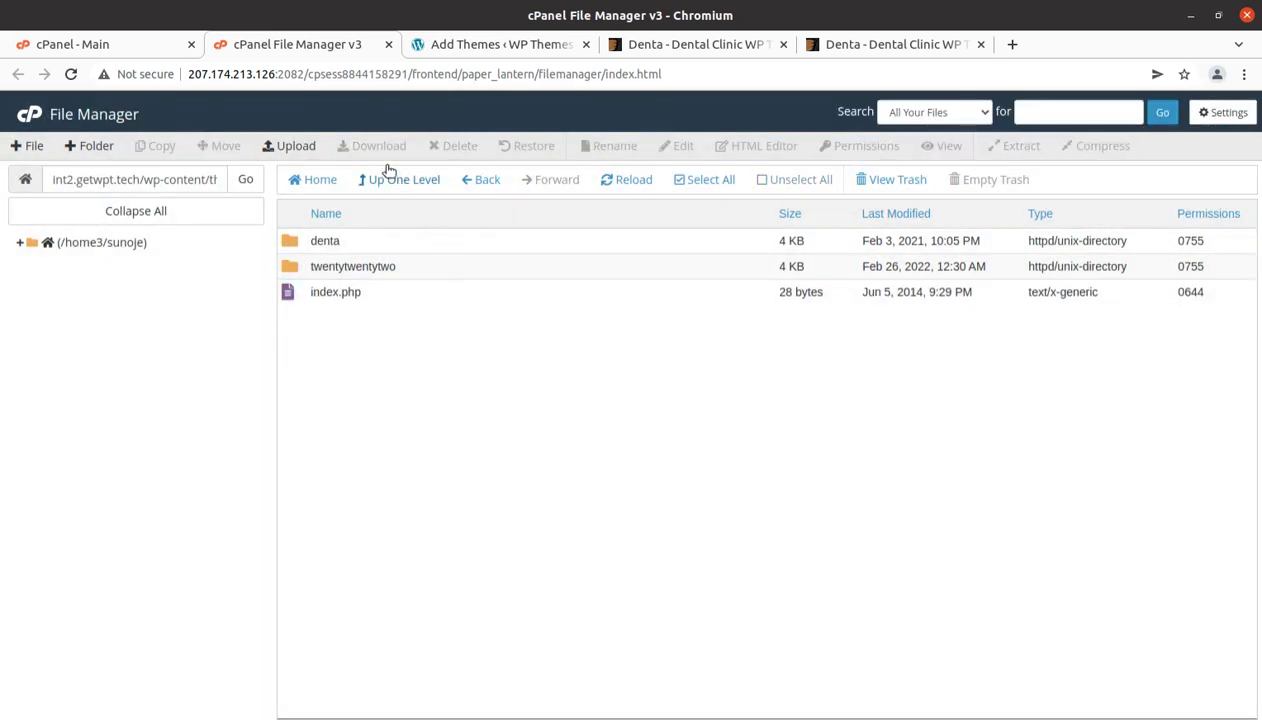
click(458, 46)
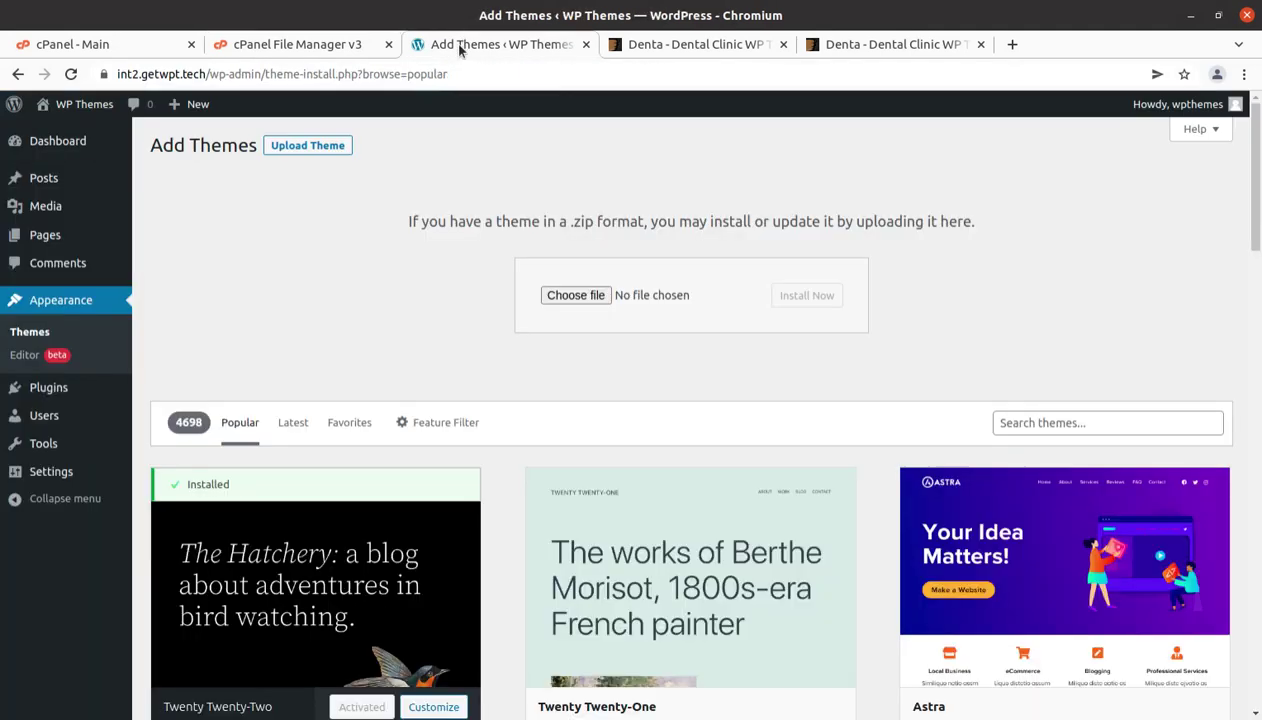
Open the installed Denta theme's details showing version 1.0.9 by cmsmasters.
click(46, 333)
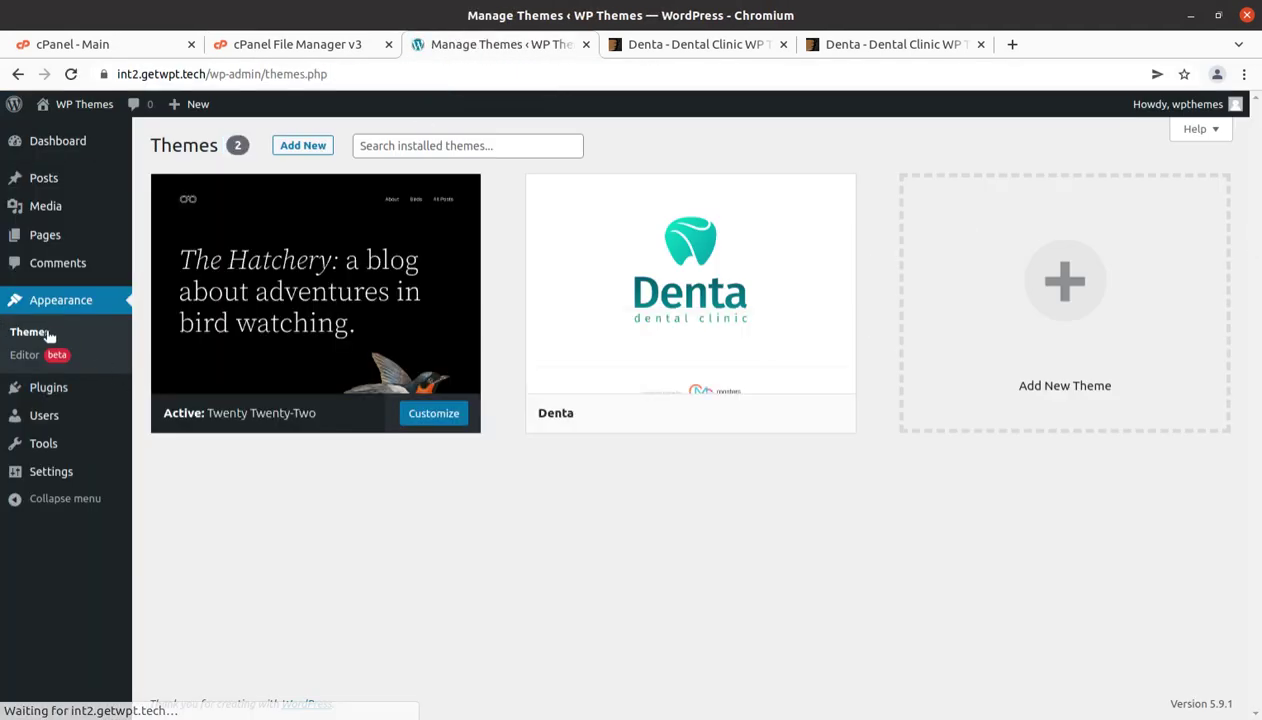
mouse_move(676, 428)
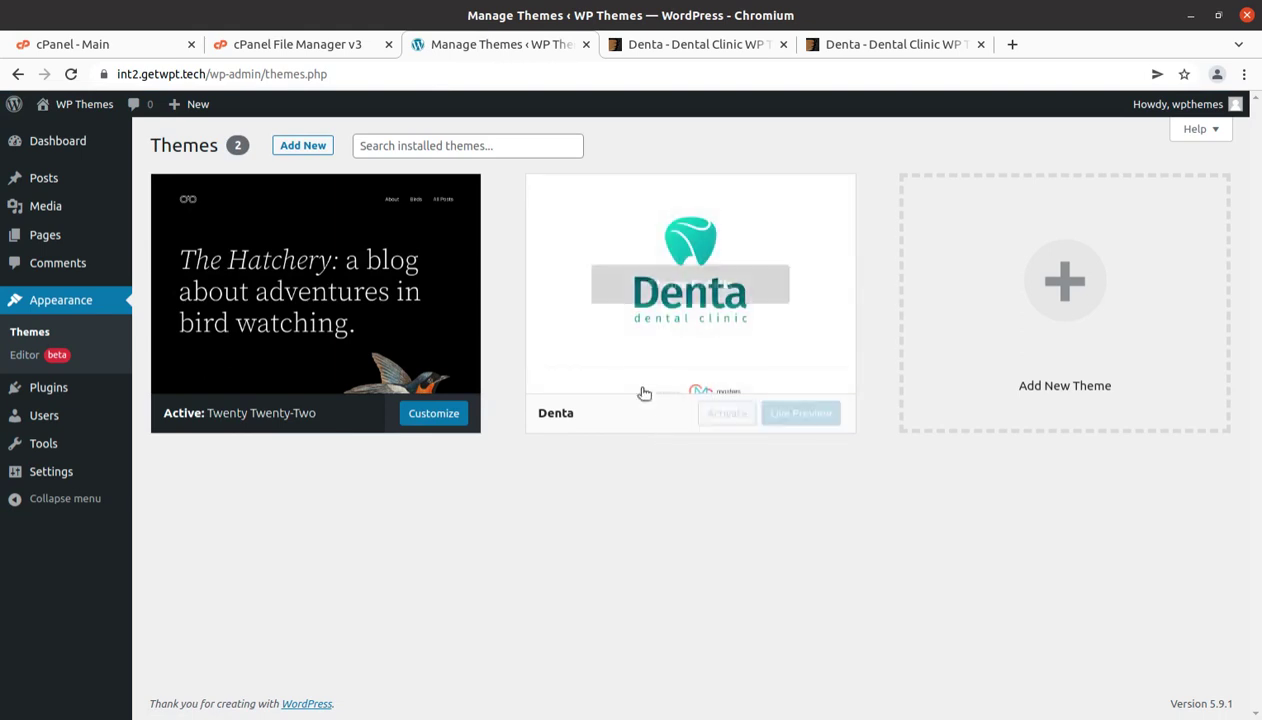
click(676, 292)
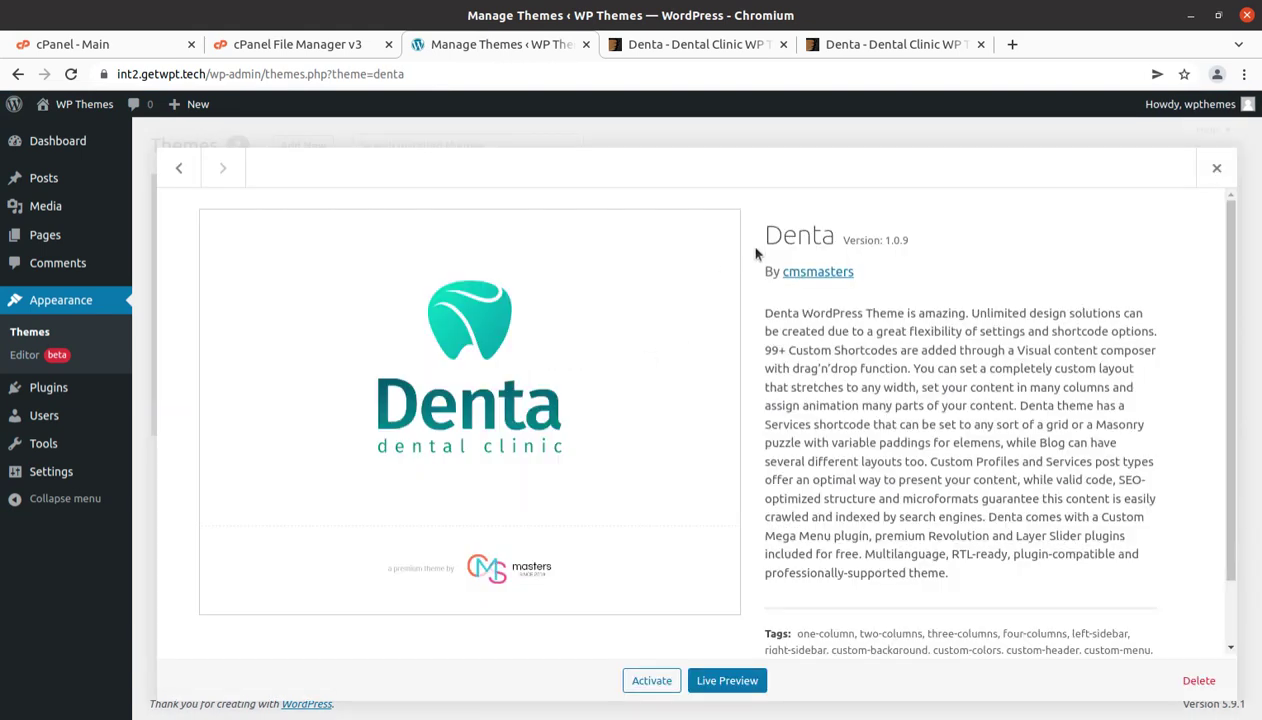
drag(755, 226, 913, 240)
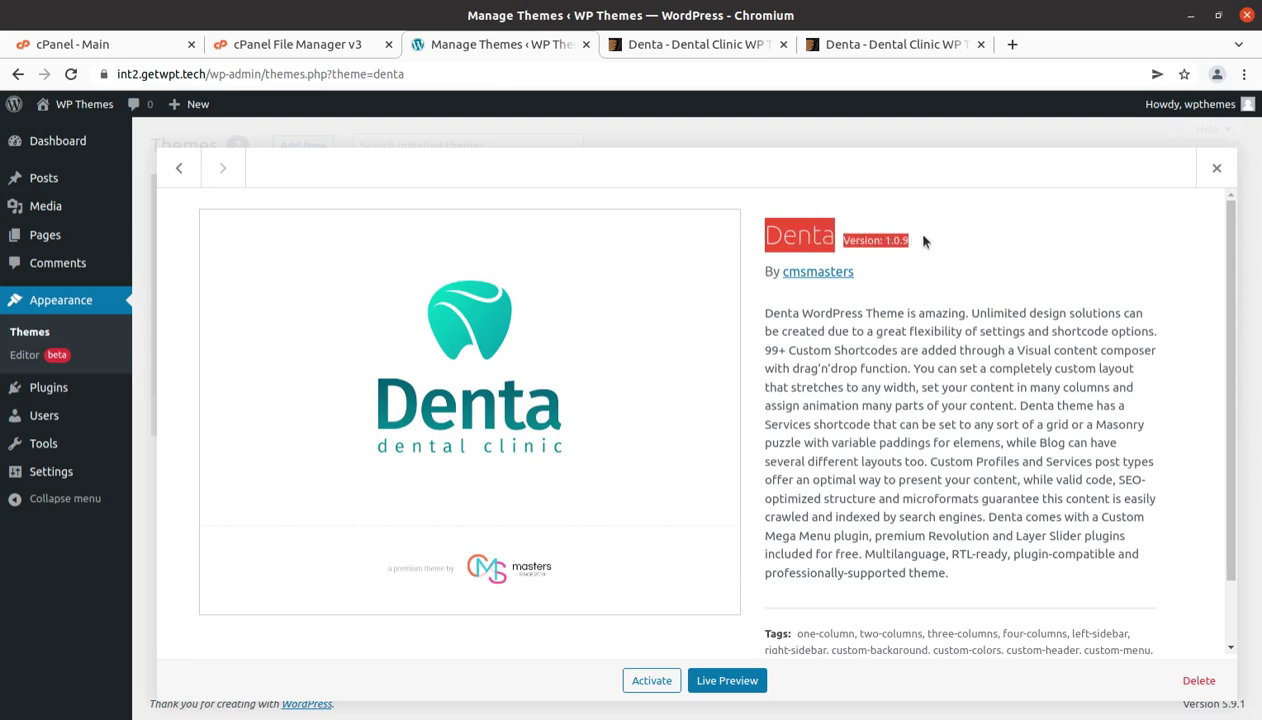
click(925, 241)
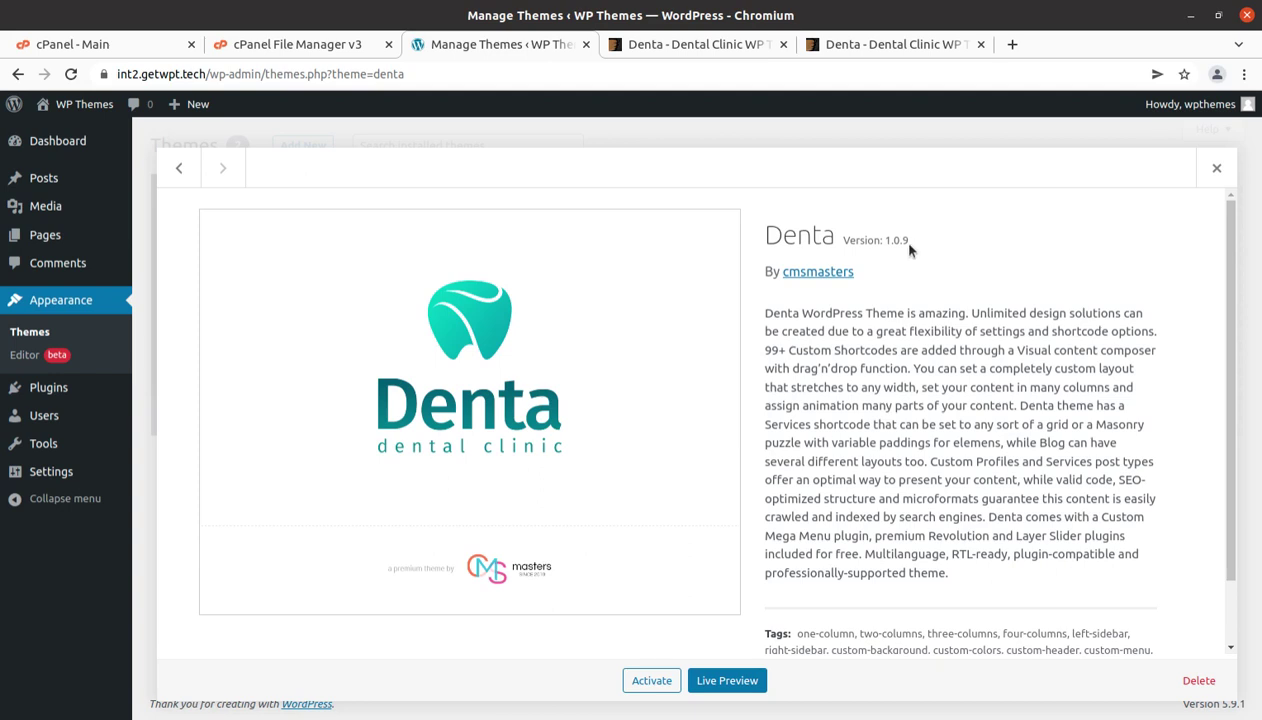
Activate Denta and open its list of 11 required and recommended plugins from the notice.
click(647, 680)
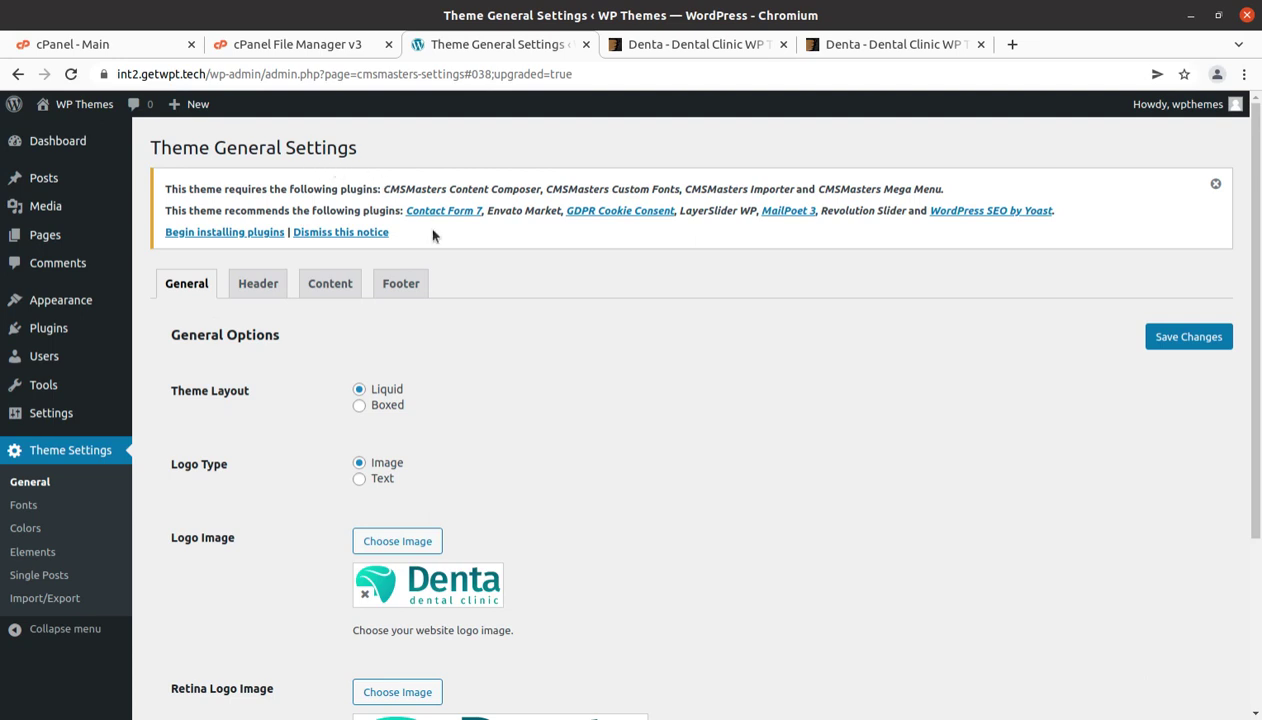
scroll(578, 408, down, 5)
scroll(578, 408, up, 5)
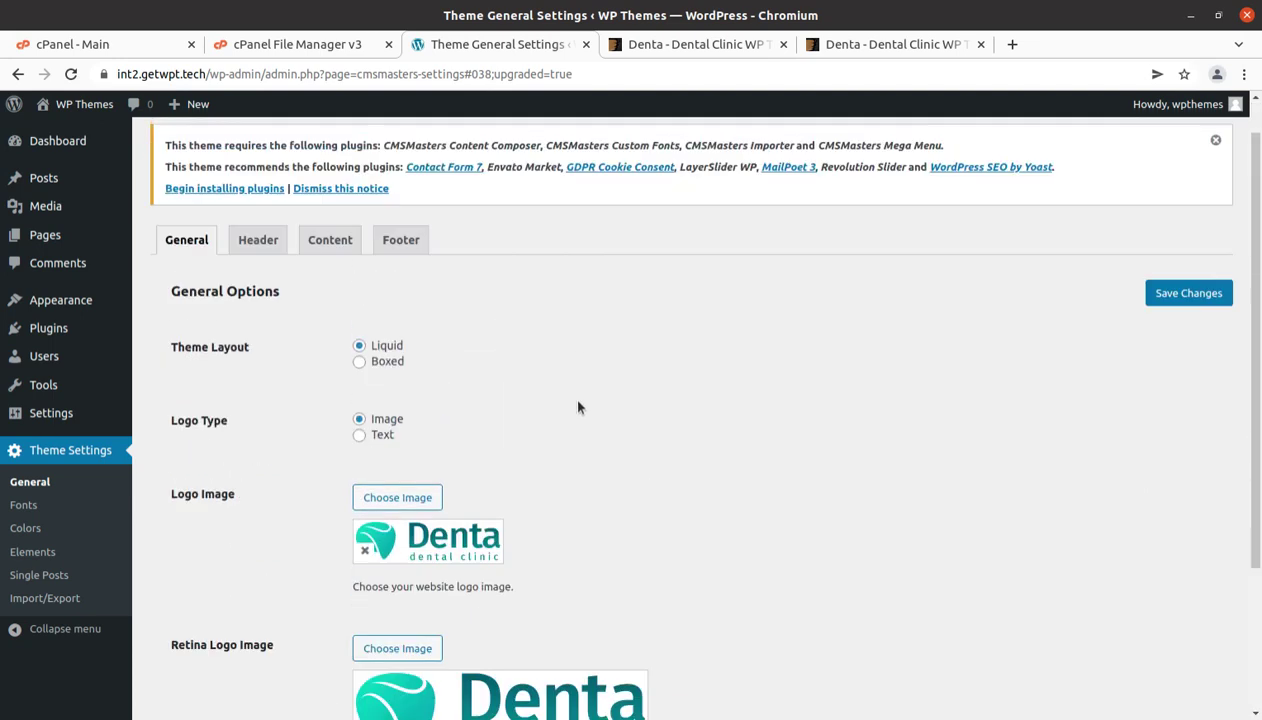
drag(434, 244, 188, 196)
click(468, 232)
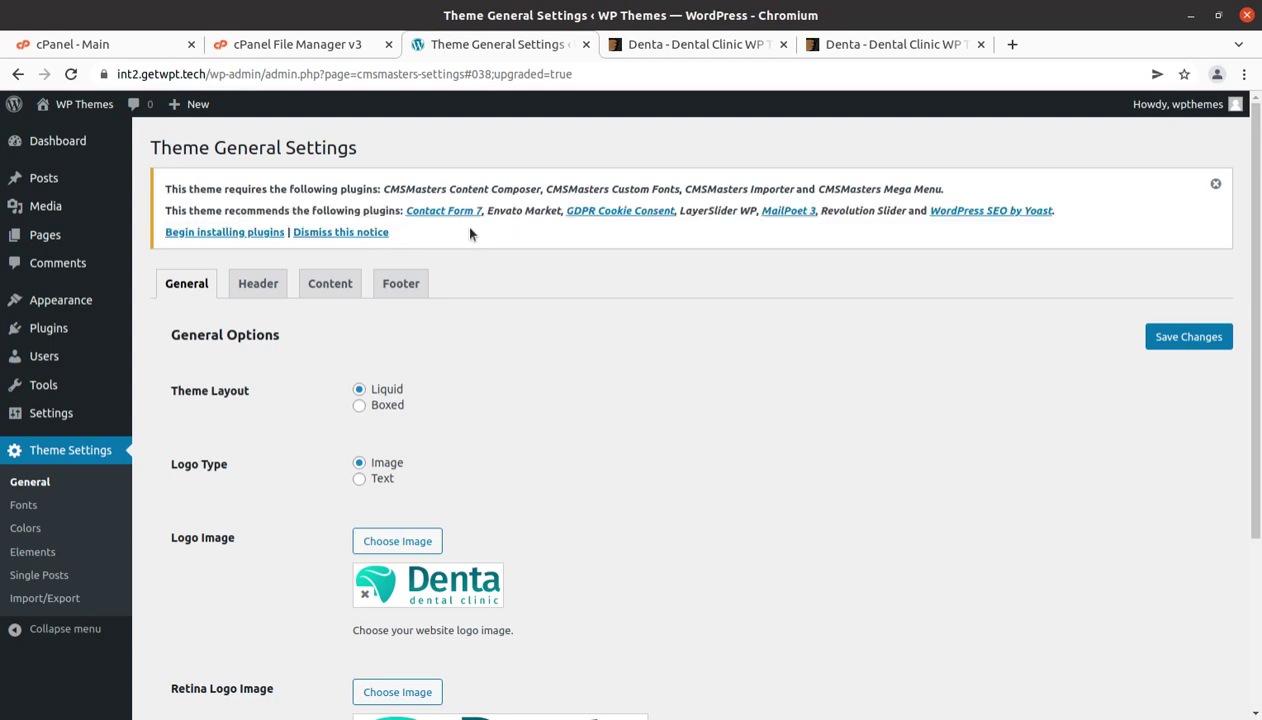
click(221, 233)
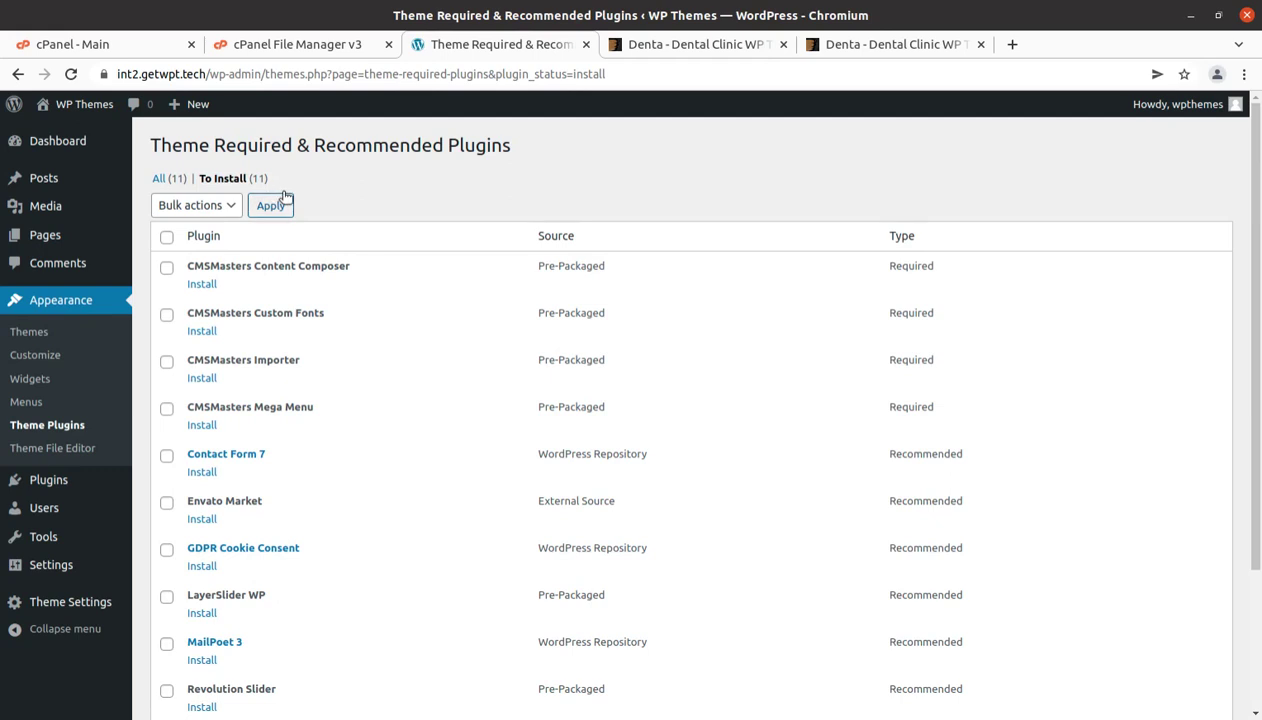
Review the four required CMSMasters plugins and seven recommended ones, then dismiss the browser notification.
scroll(412, 390, down, 3)
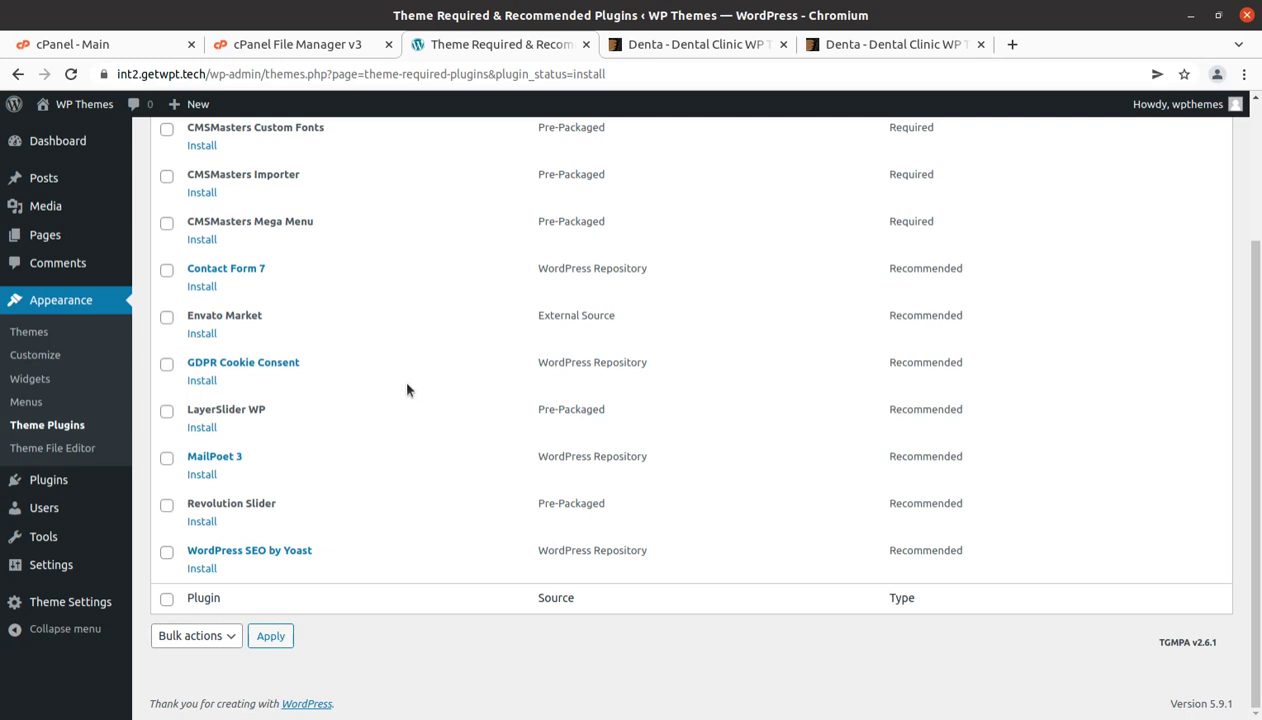
scroll(400, 388, up, 2)
scroll(366, 334, up, 1)
drag(186, 263, 938, 423)
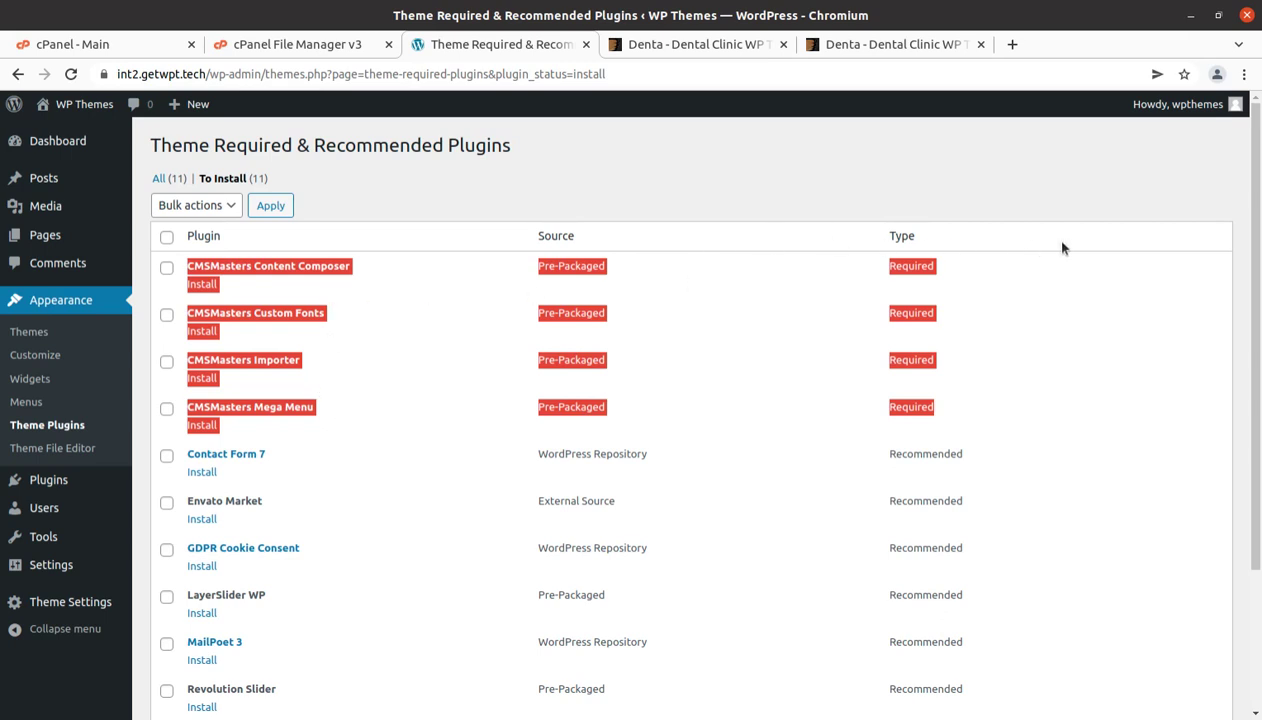
scroll(434, 462, down, 3)
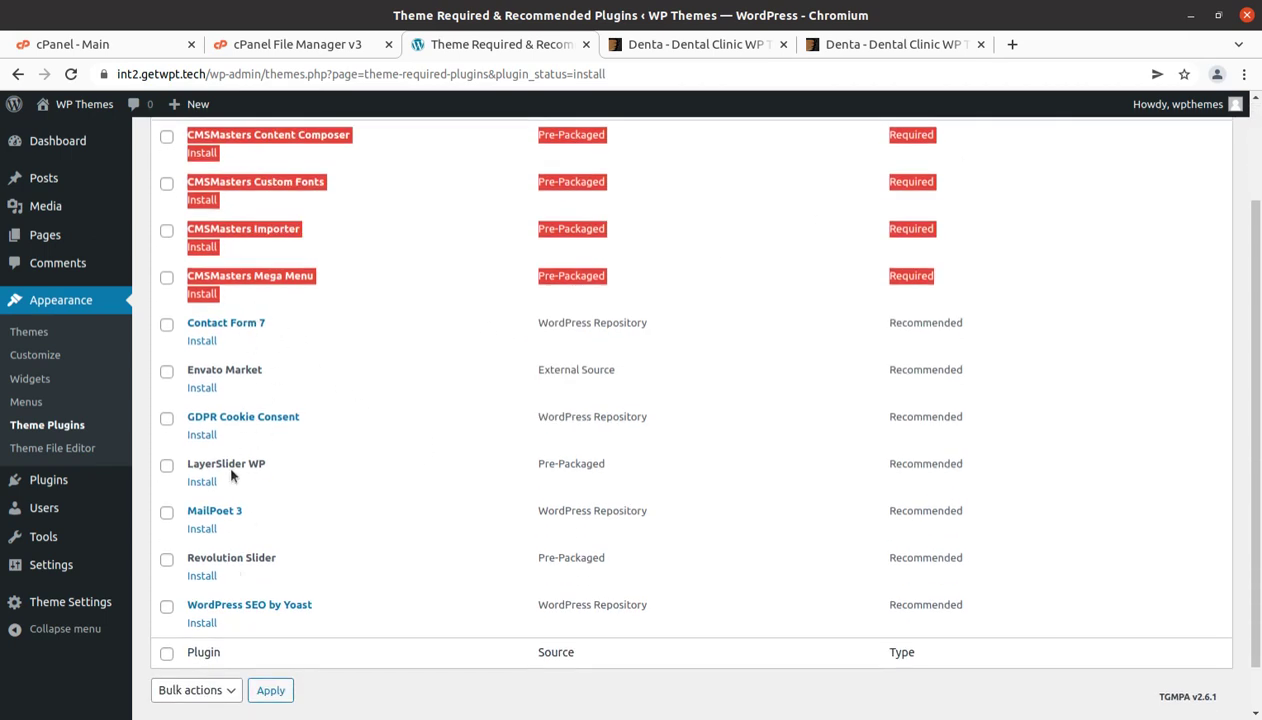
scroll(212, 560, up, 2)
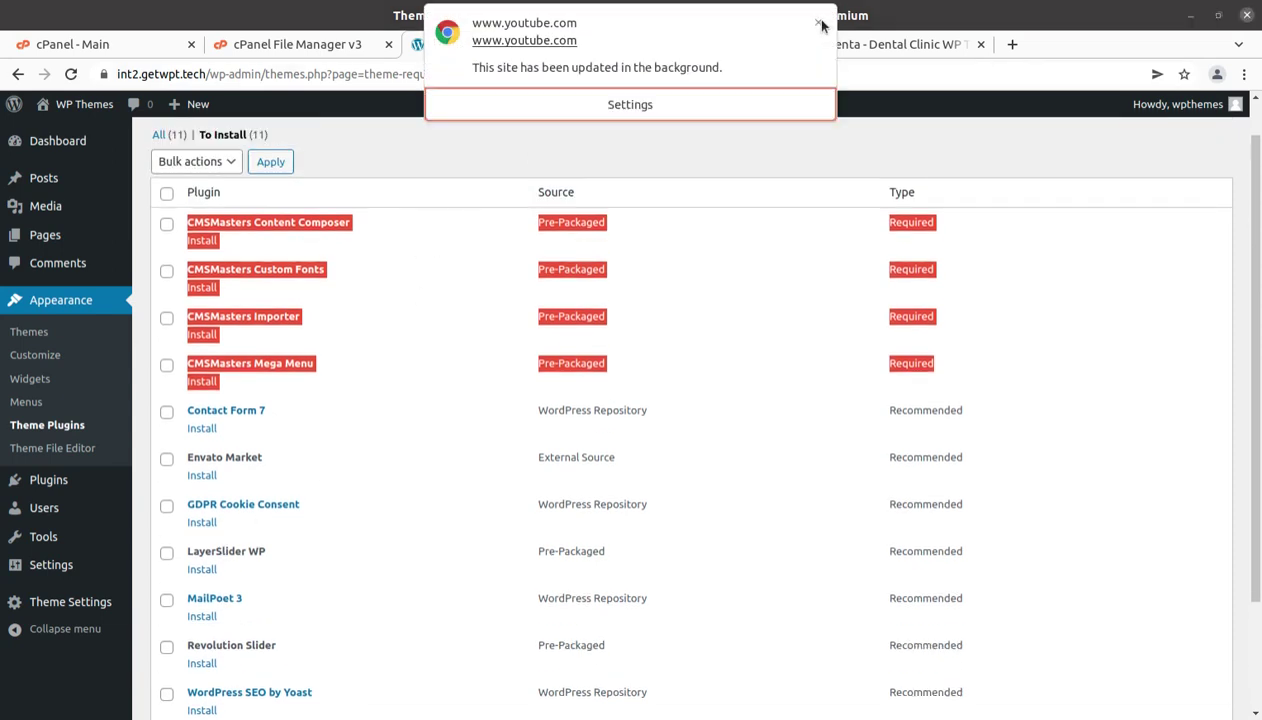
mouse_move(640, 74)
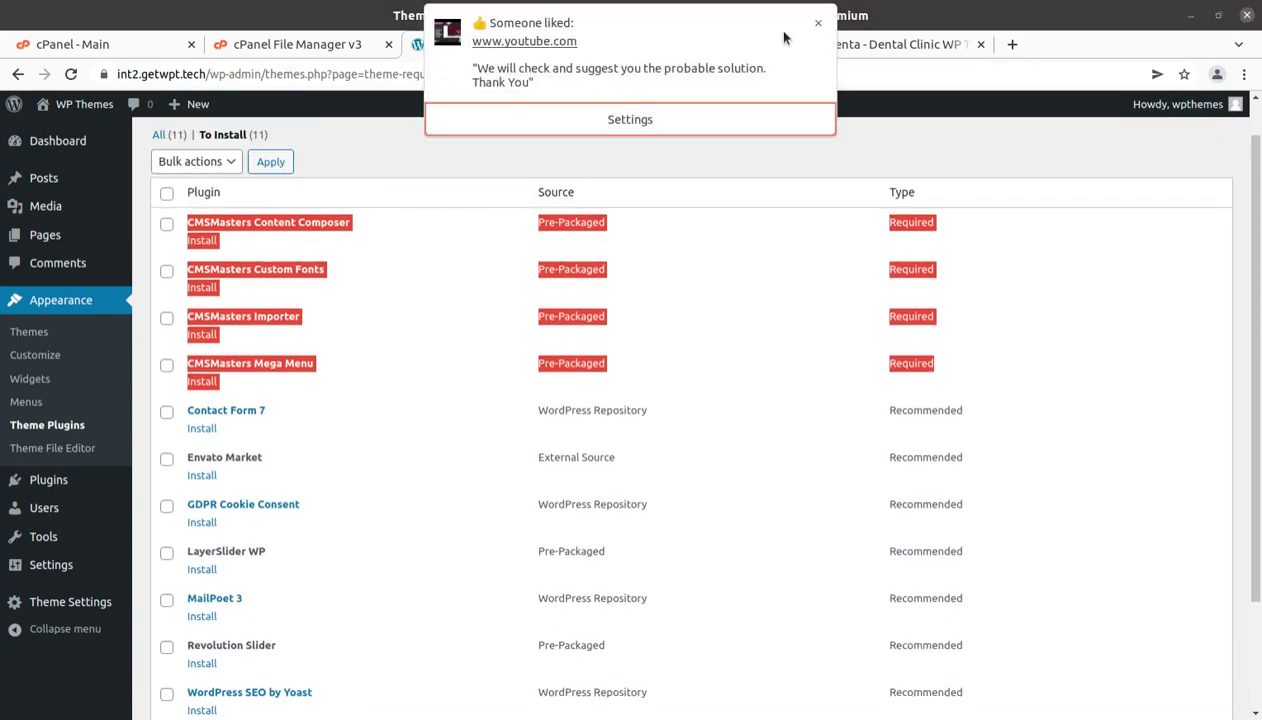
click(818, 25)
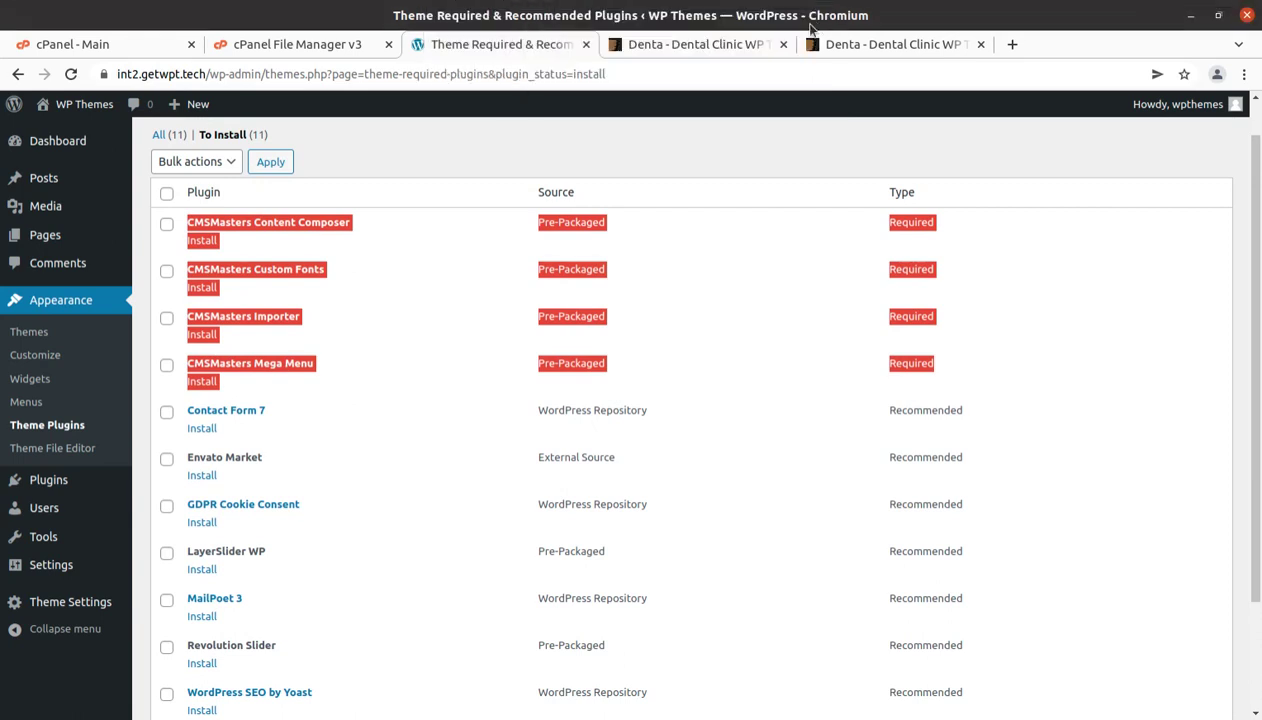
Bulk-install all 11 theme plugins, then return to the plugin list and select them all.
click(167, 194)
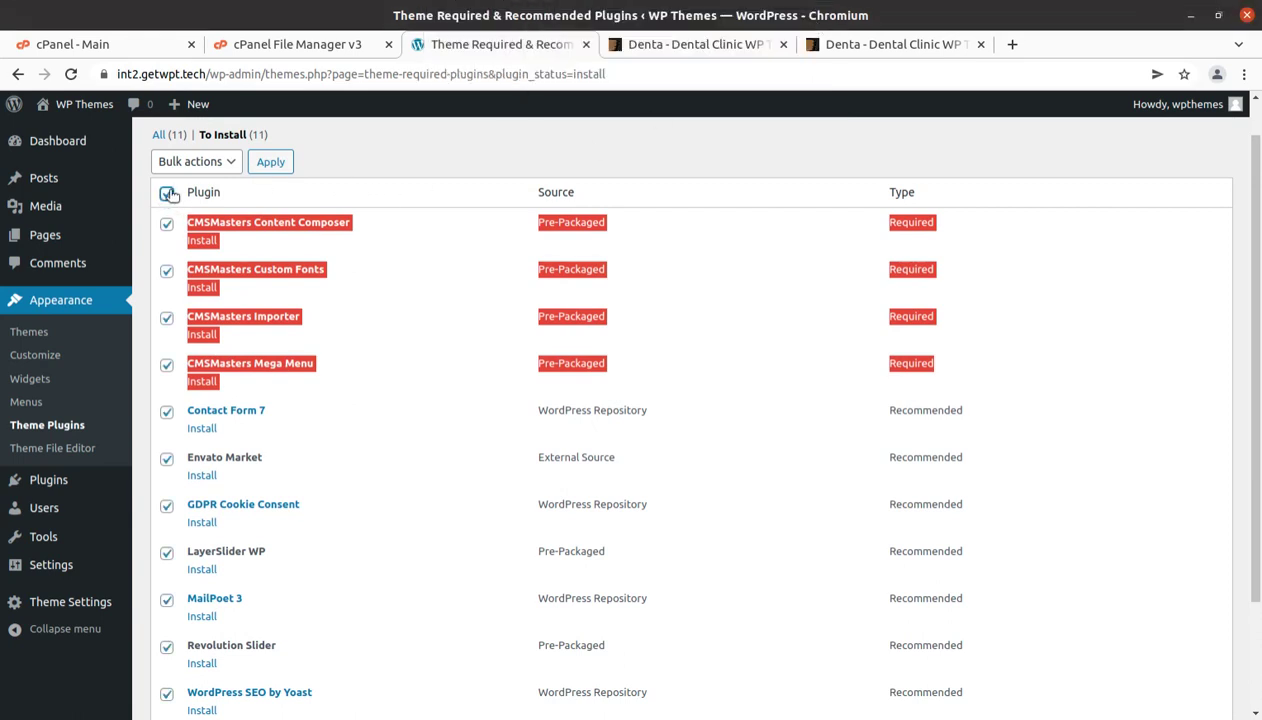
click(197, 162)
click(205, 196)
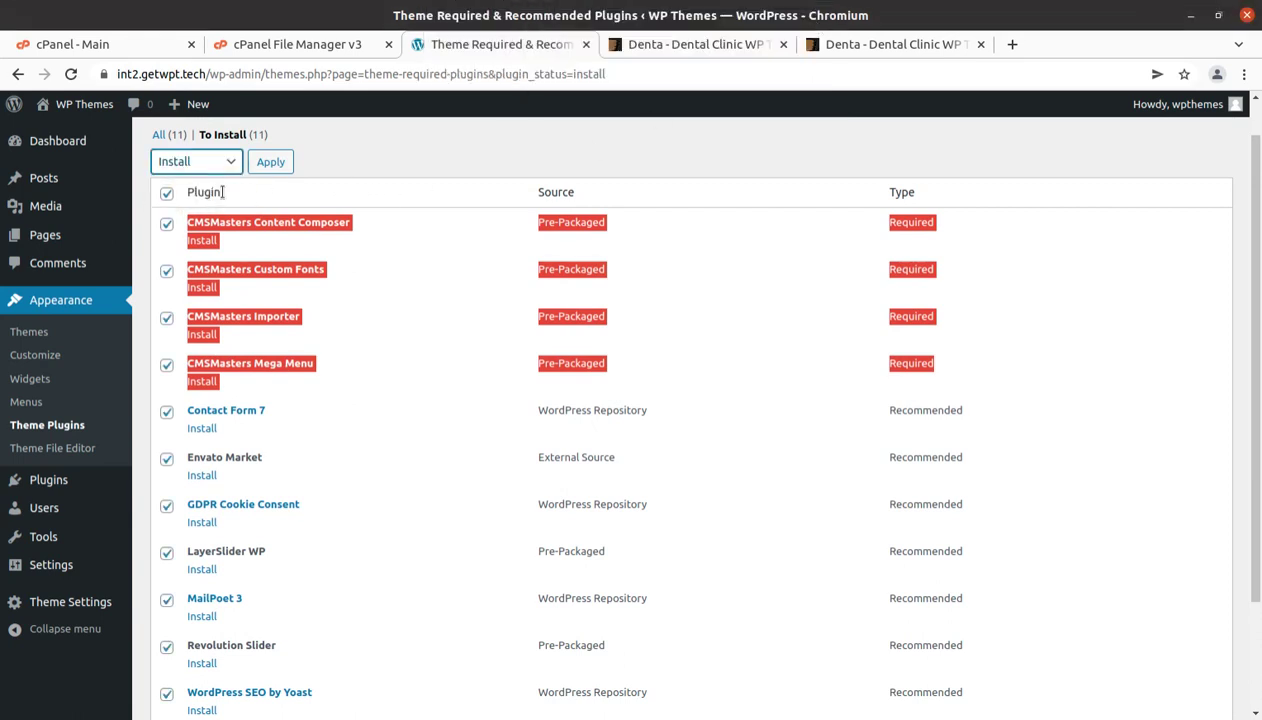
click(265, 166)
click(266, 170)
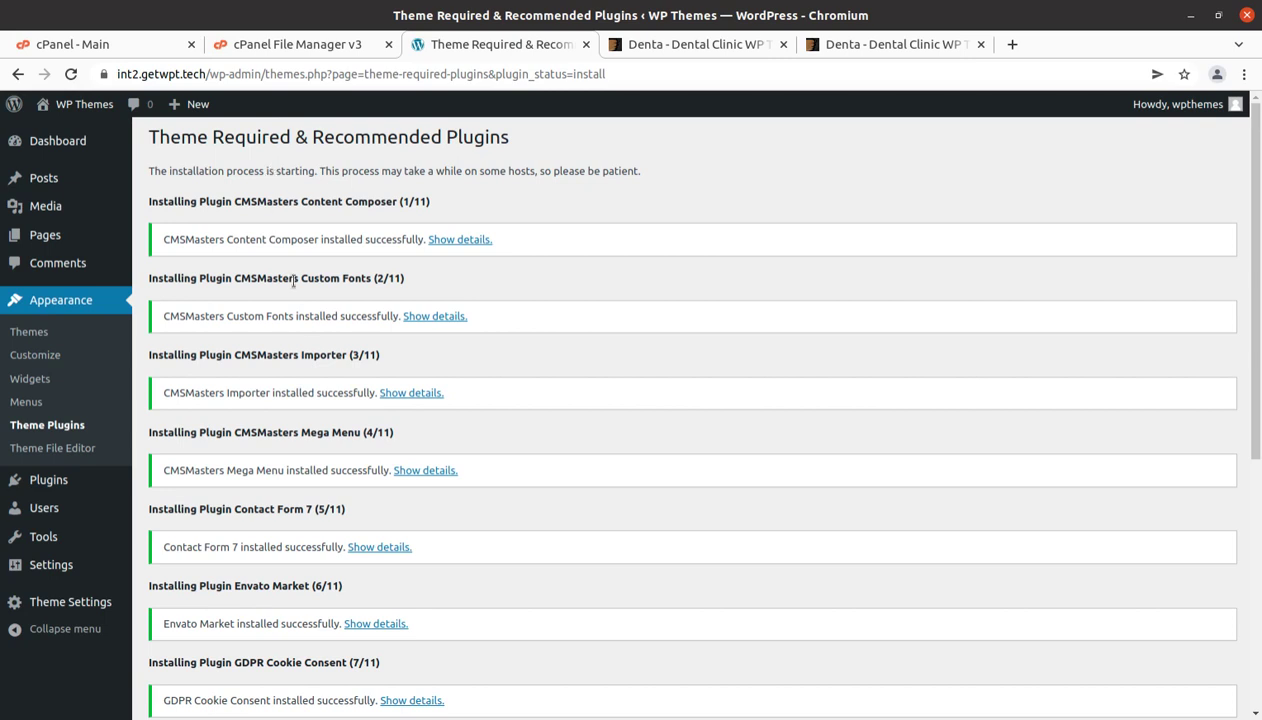
scroll(335, 405, down, 4)
scroll(337, 405, down, 4)
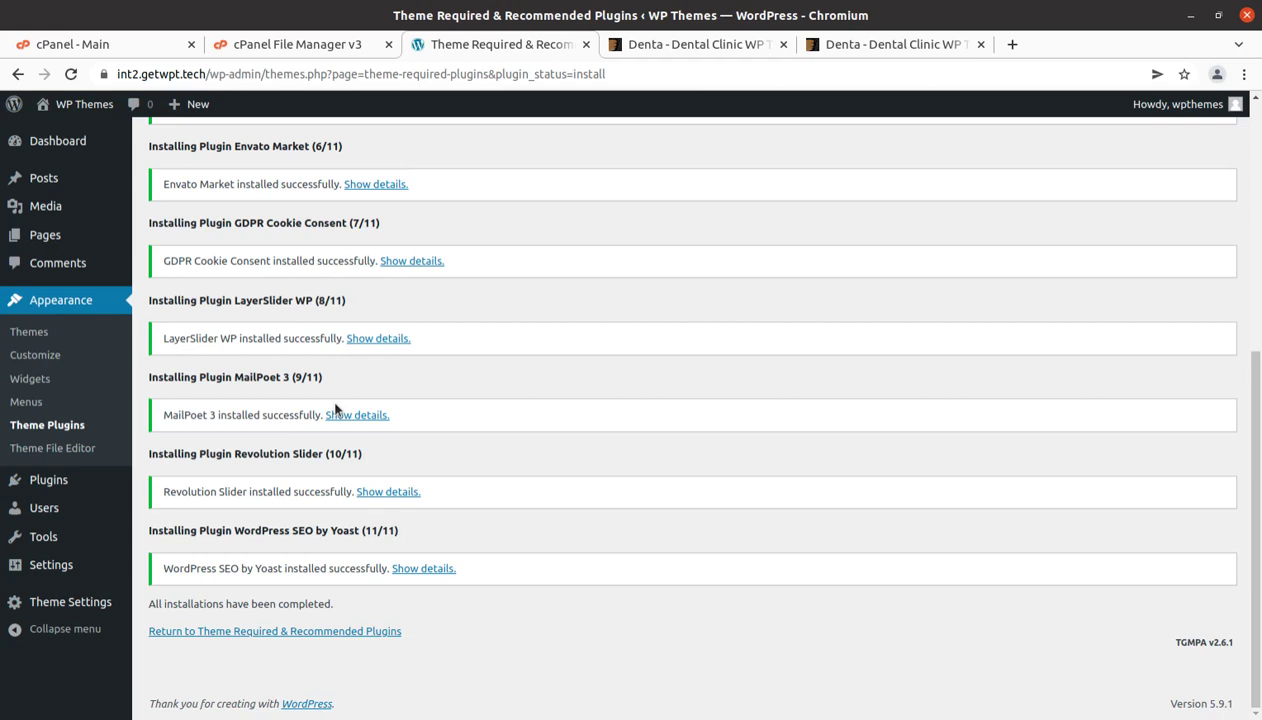
click(271, 634)
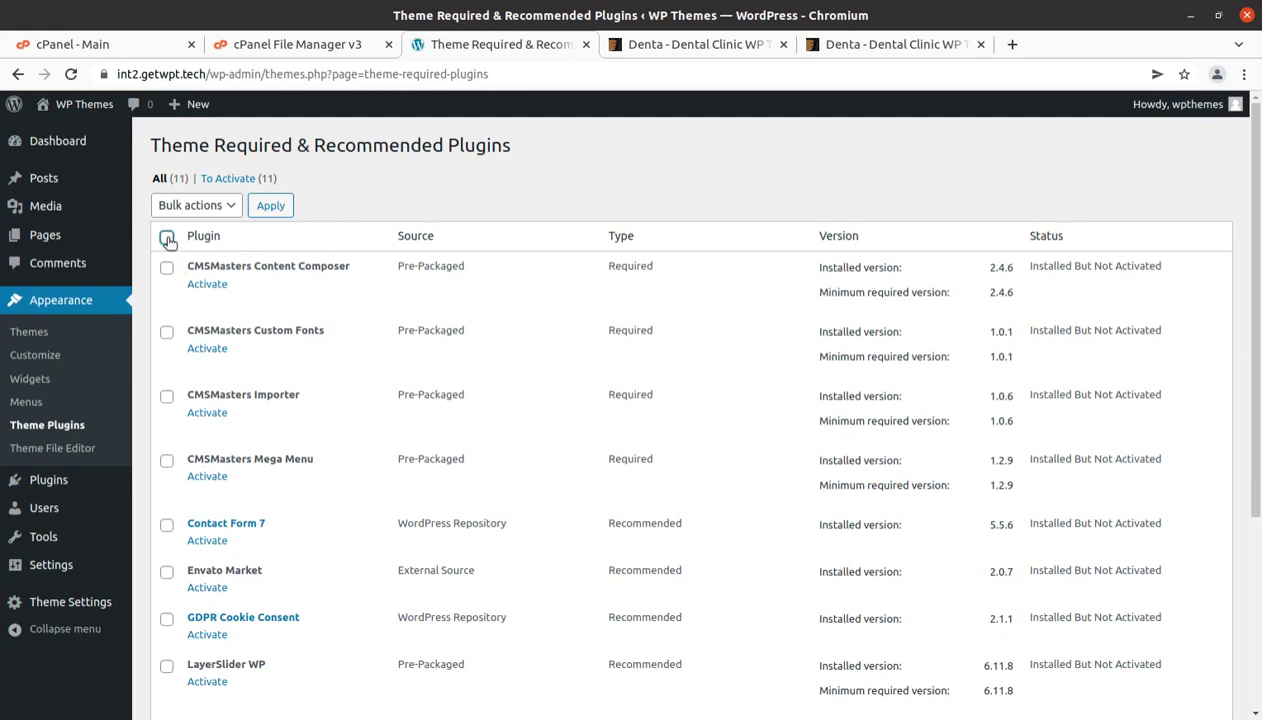
click(167, 238)
Bulk-activate the 11 installed theme plugins and go back to the admin dashboard.
click(196, 205)
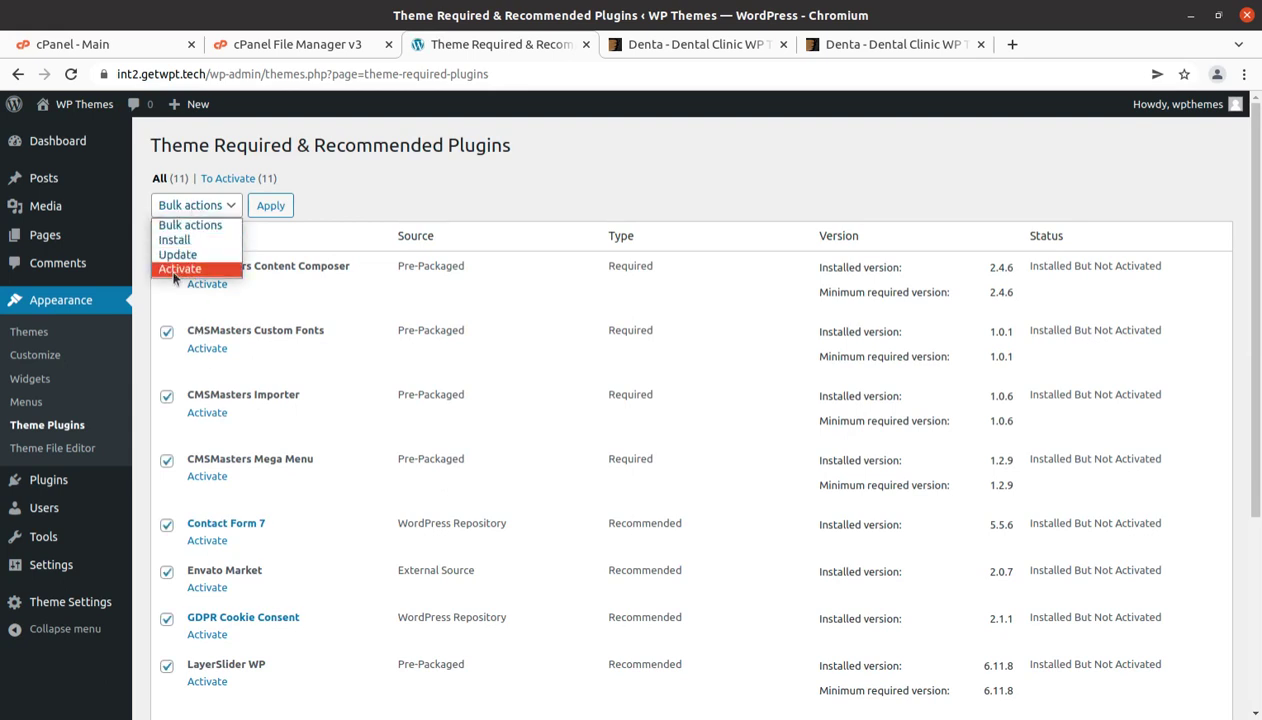
click(176, 270)
click(271, 206)
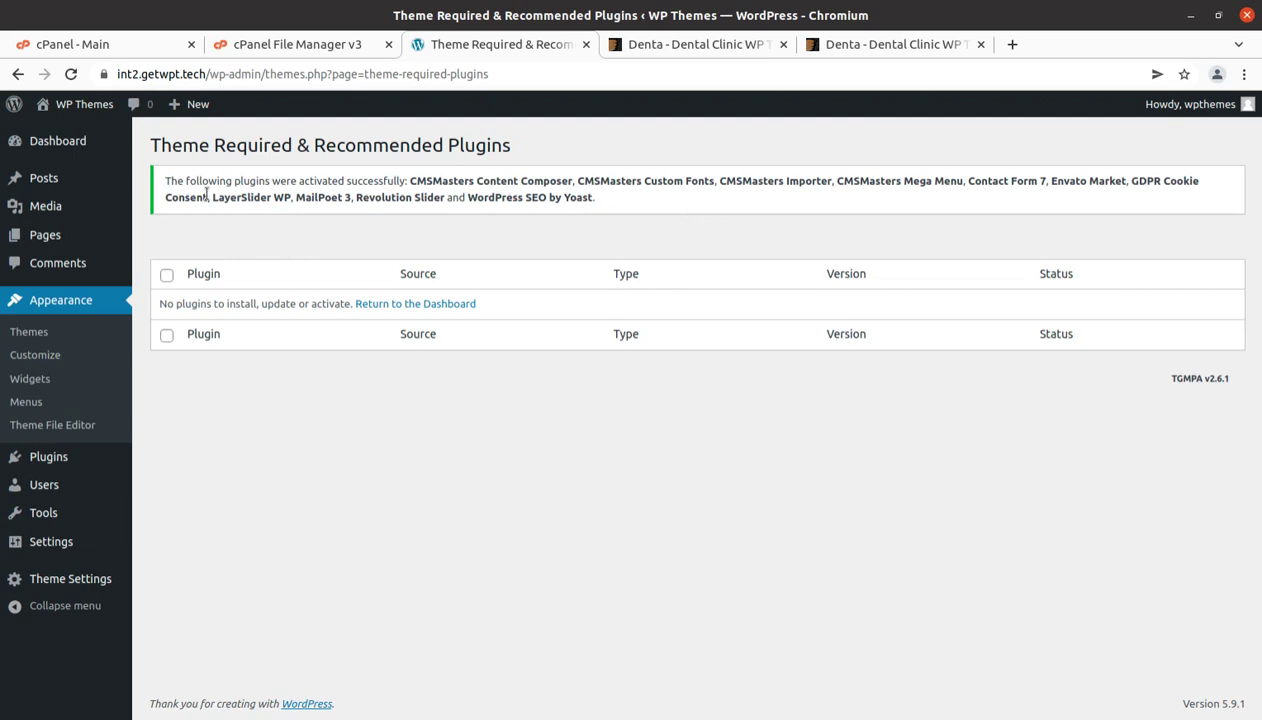
click(62, 142)
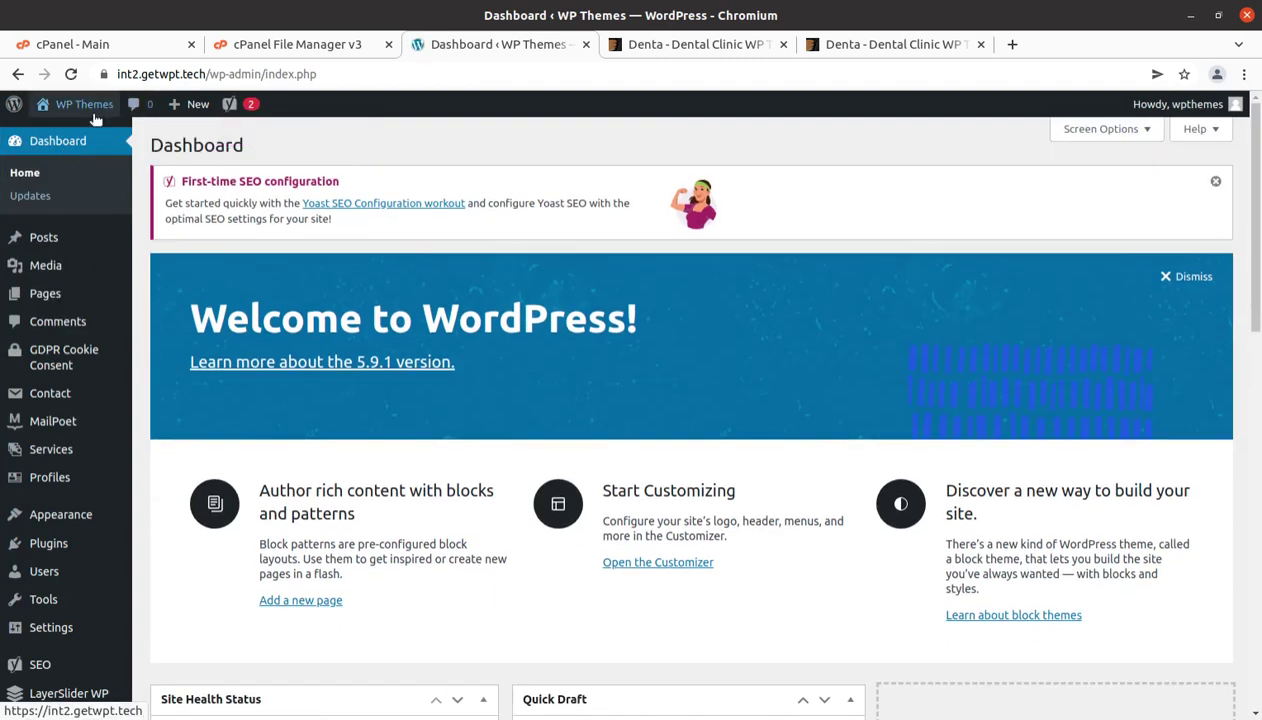
Open the plain live site in a new tab, compare it with the Denta demo preview, and return to the dashboard.
mouse_move(75, 104)
middle_click(47, 134)
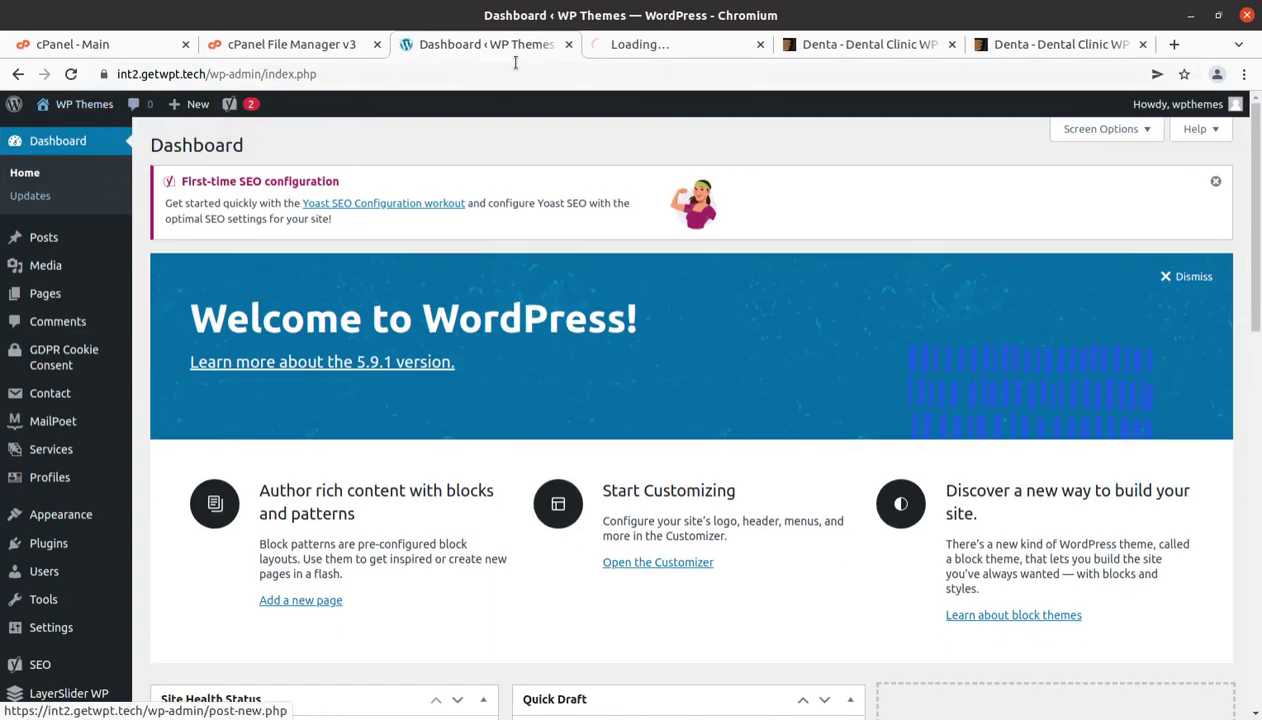
click(640, 46)
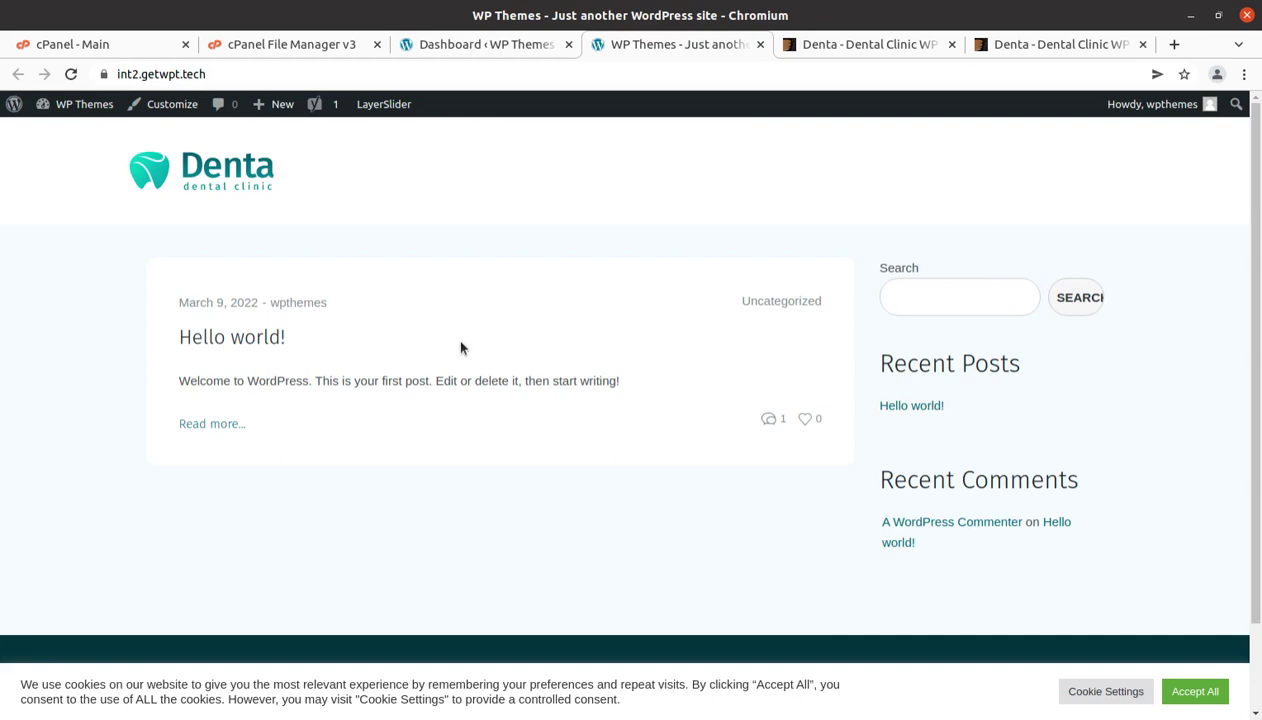
scroll(905, 378, down, 2)
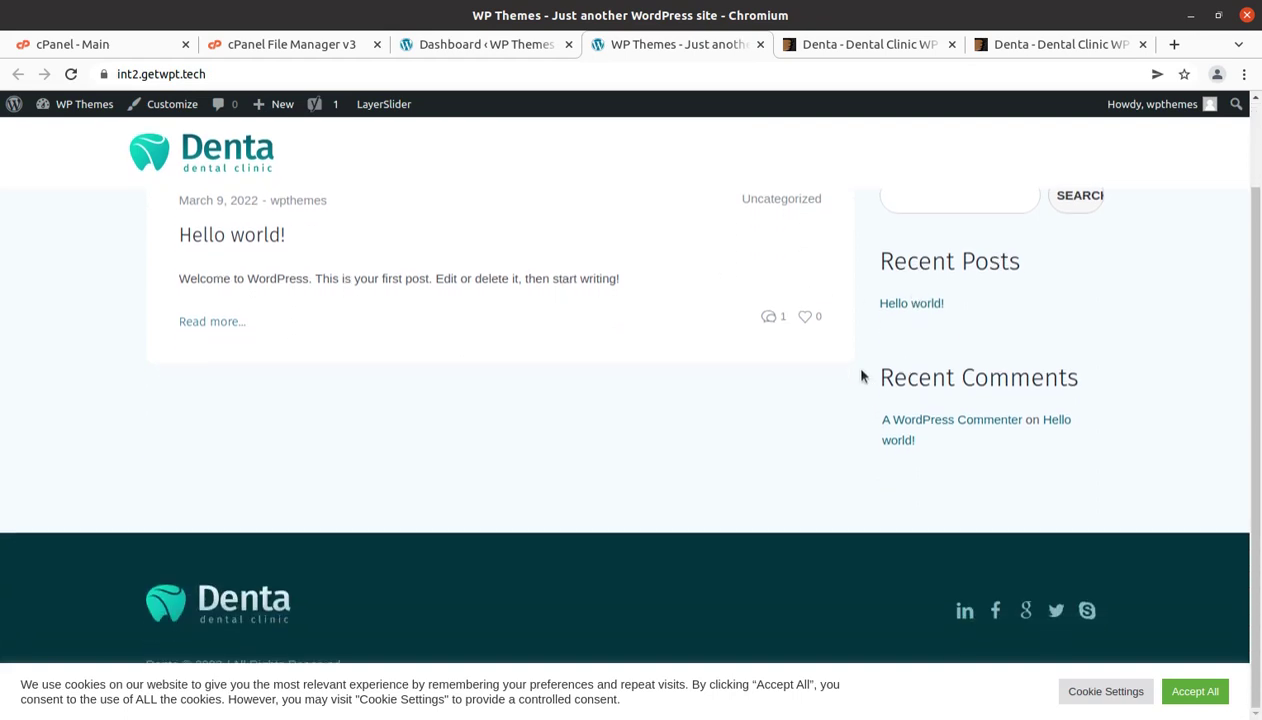
scroll(862, 376, up, 2)
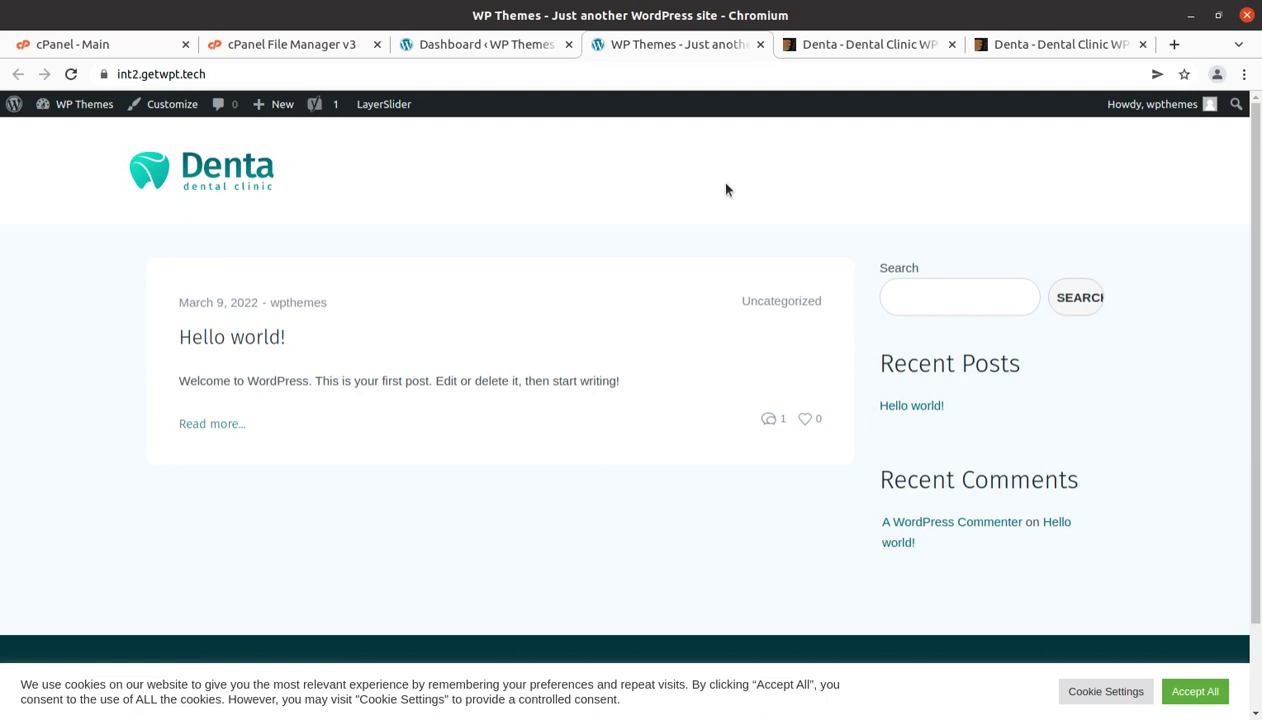
click(1022, 44)
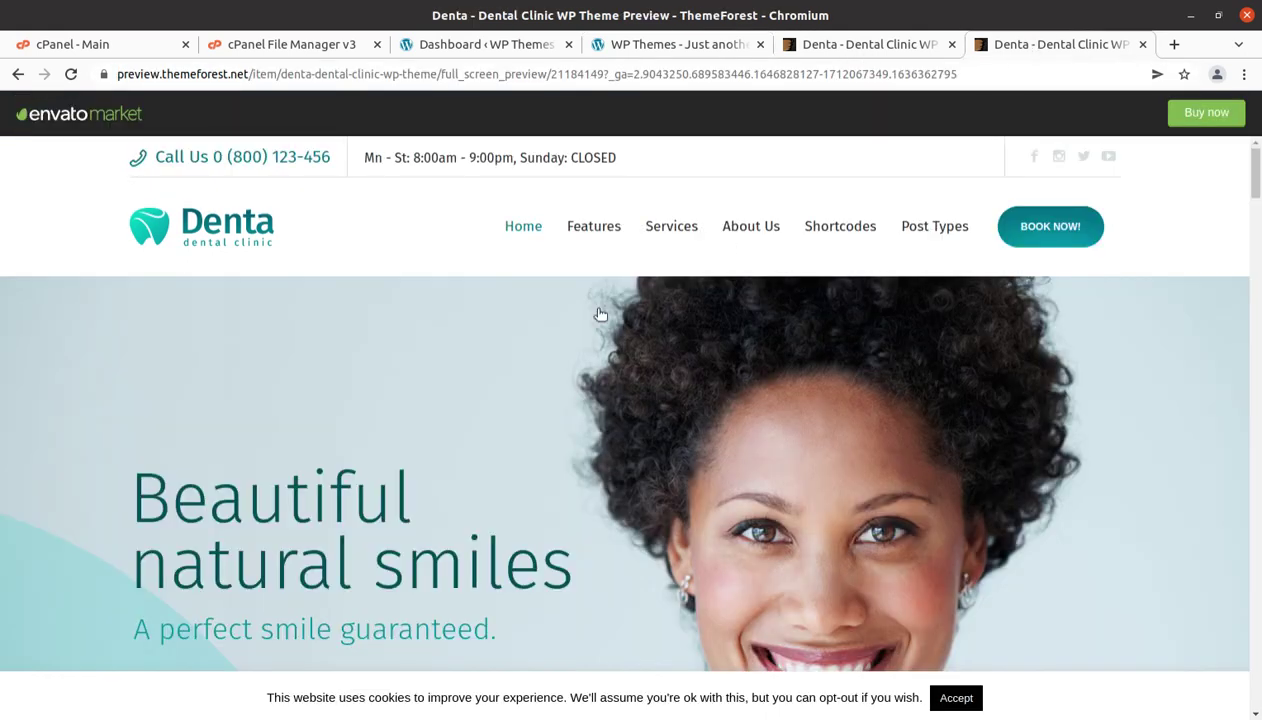
click(465, 46)
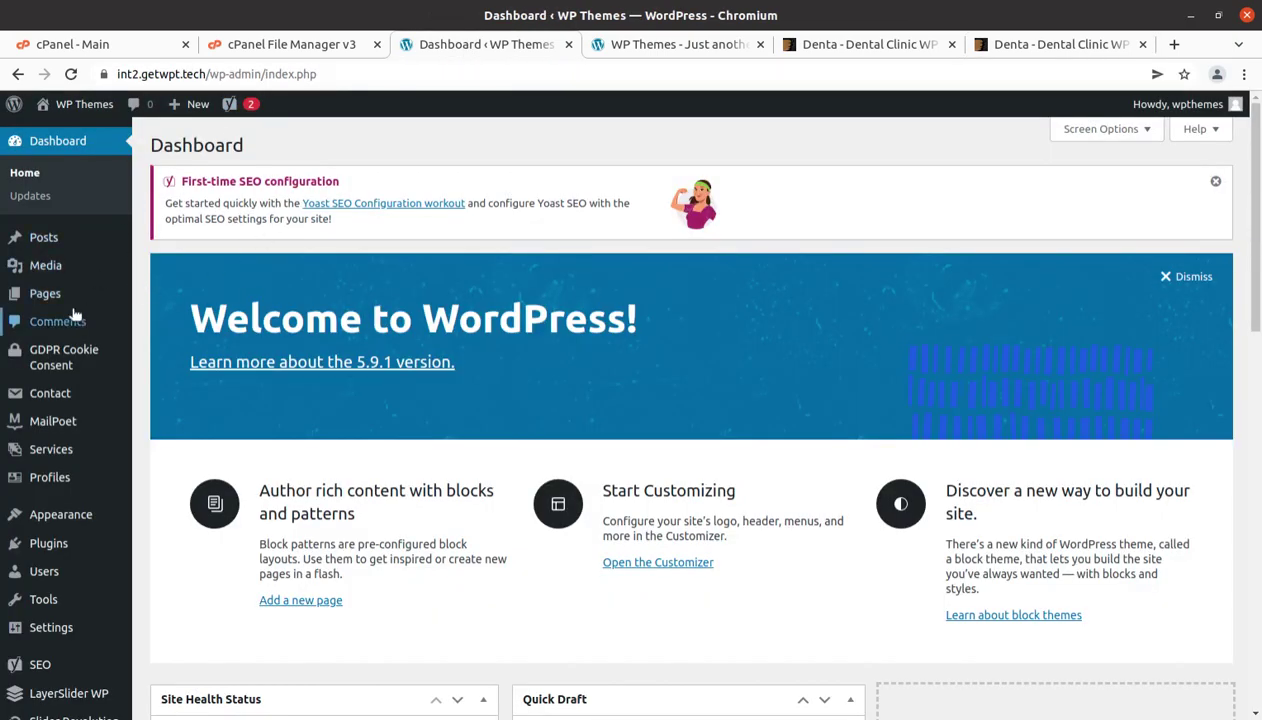
scroll(70, 280, down, 1)
scroll(70, 300, down, 3)
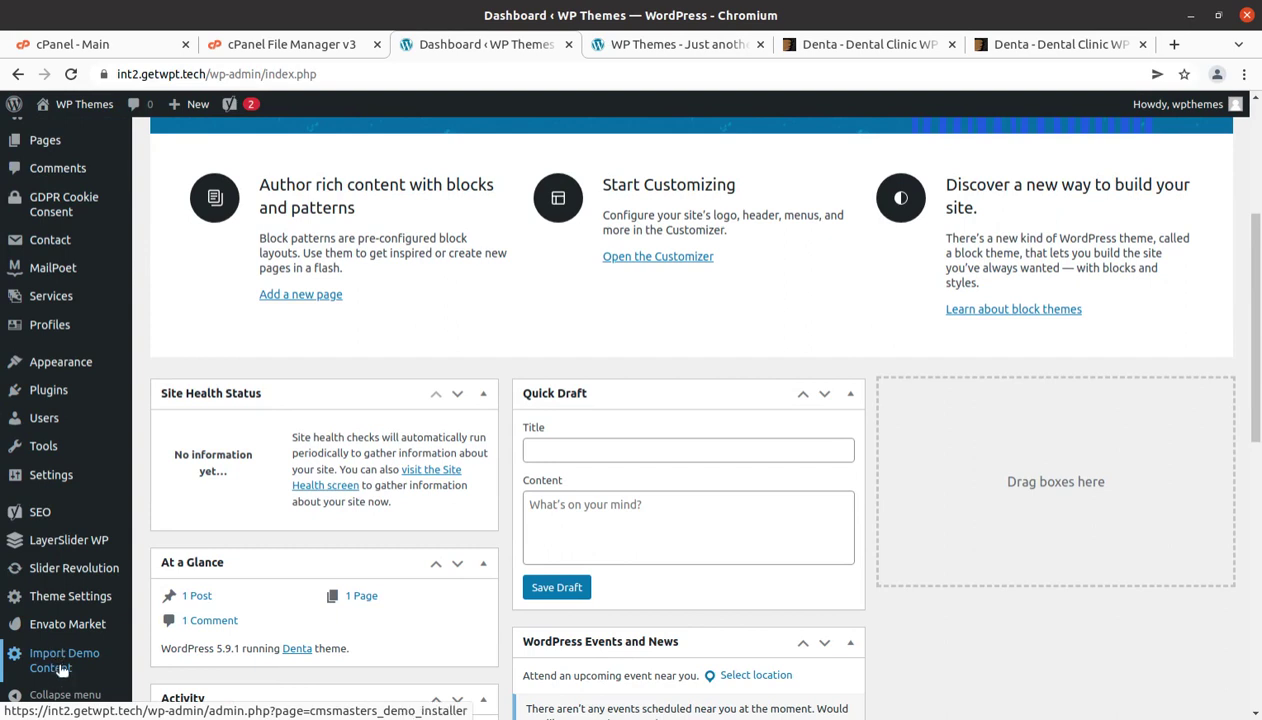
Import the Main Denta demo with all options and open the Media Library in a new tab.
click(62, 668)
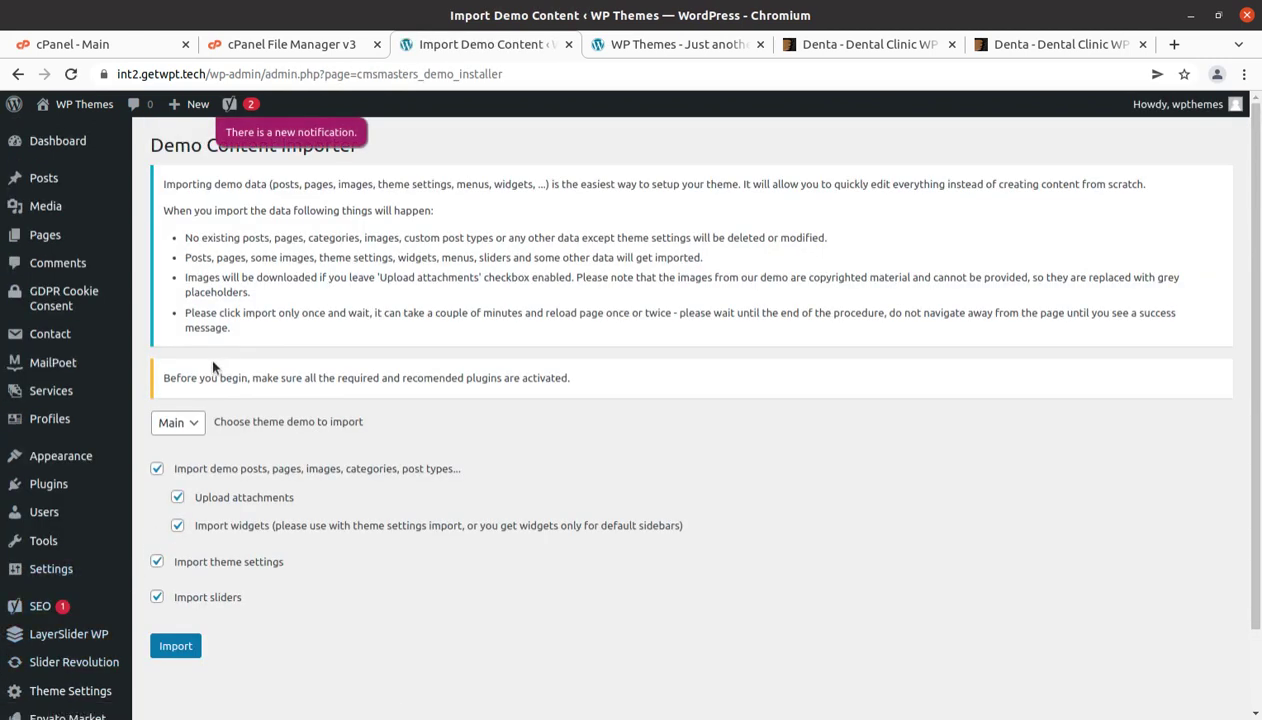
click(191, 426)
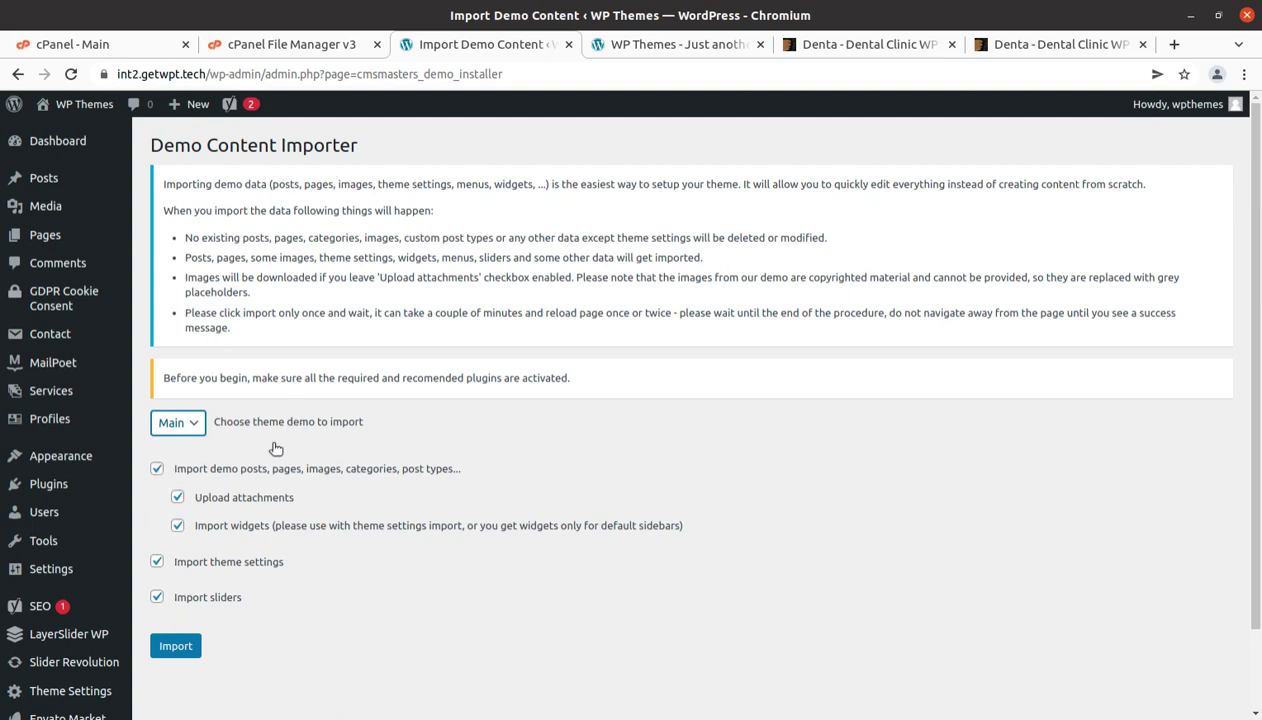
click(188, 648)
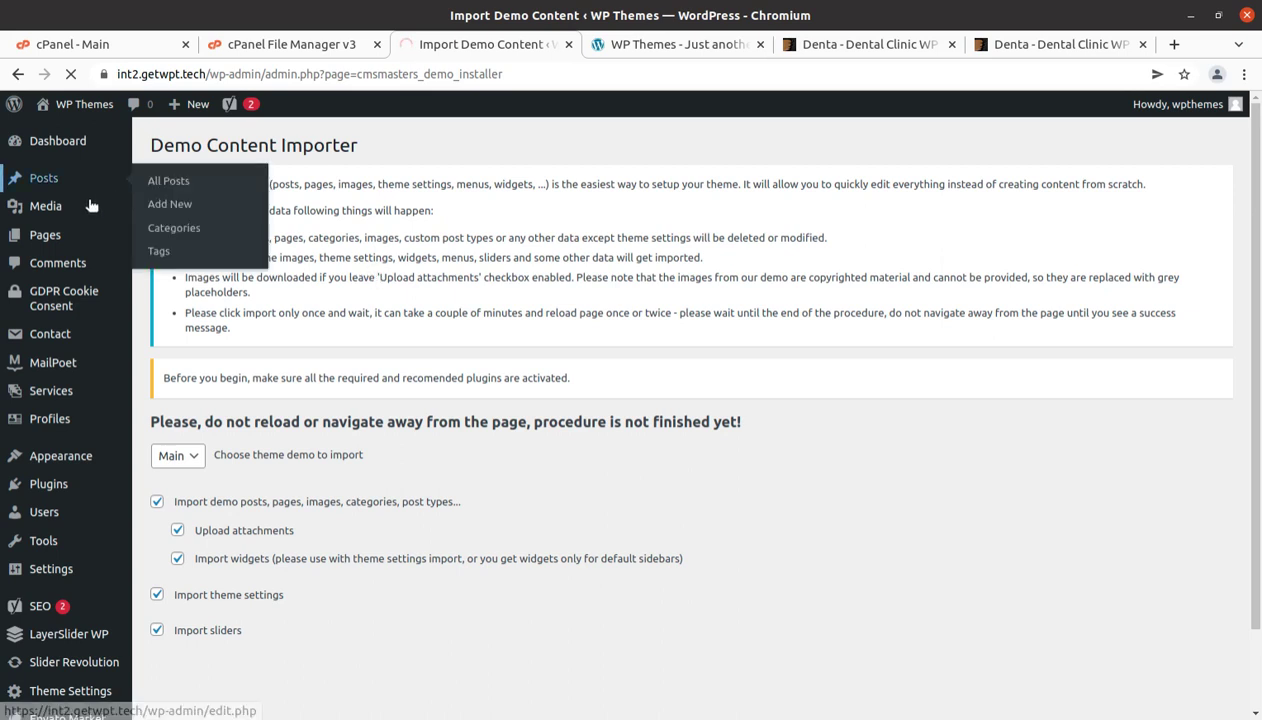
middle_click(165, 213)
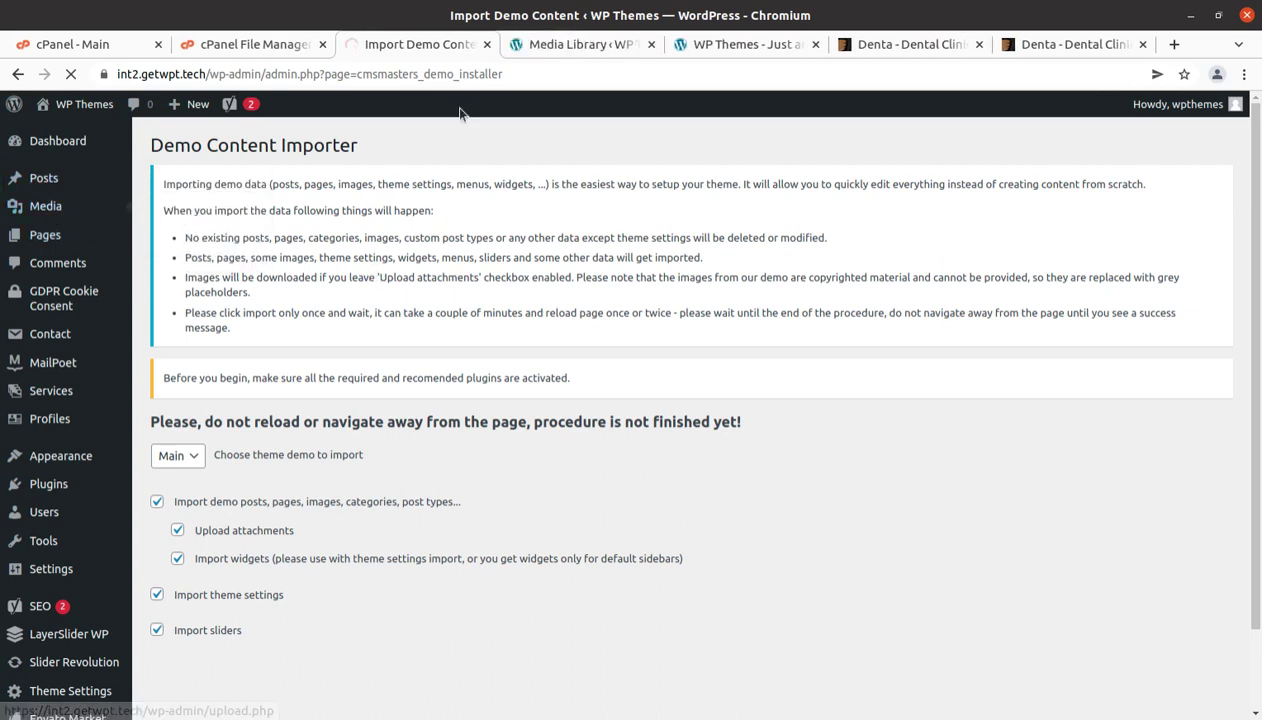
Reload the Media Library to see it grow from 20 to 30 items, dismissing two browser notifications.
click(546, 44)
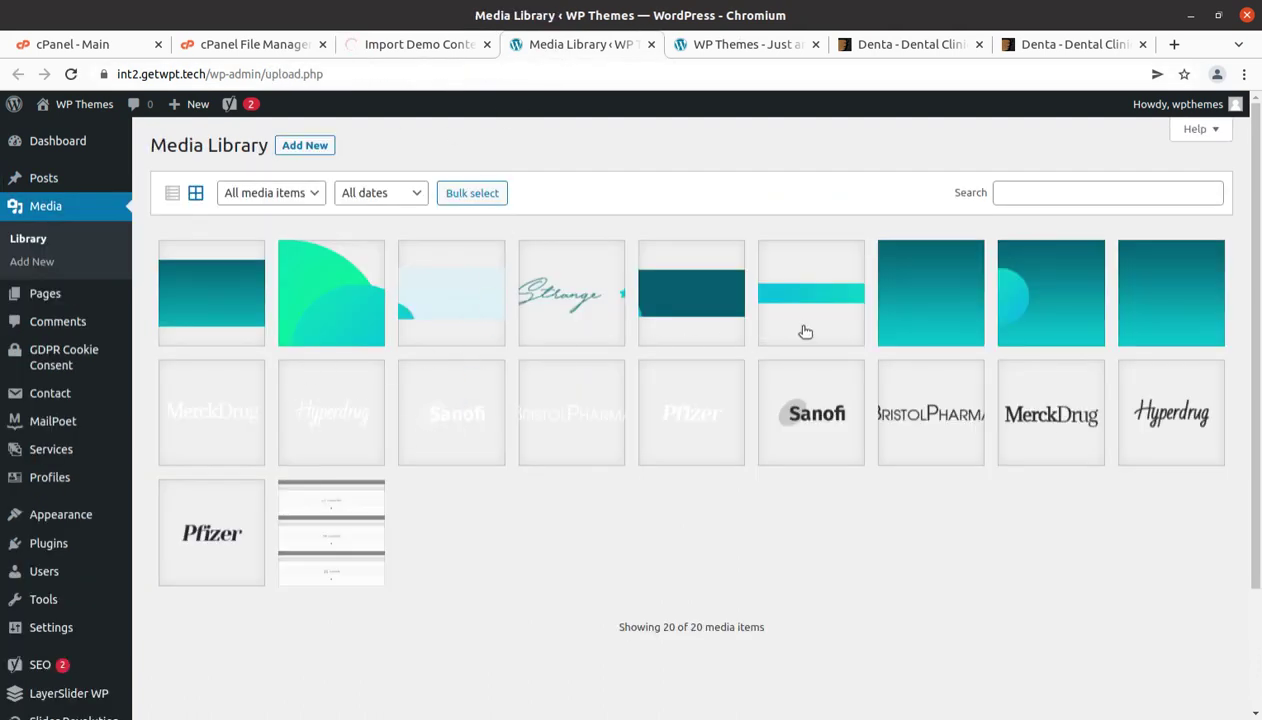
scroll(544, 344, down, 3)
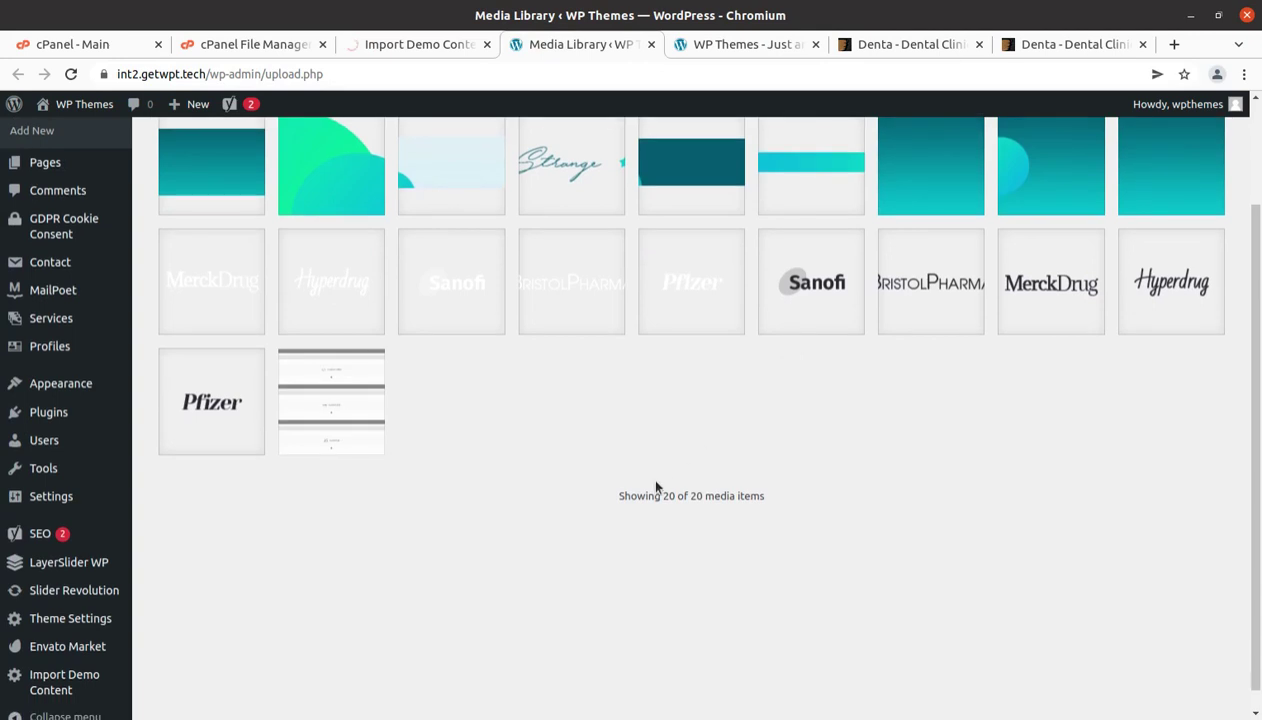
scroll(490, 310, up, 3)
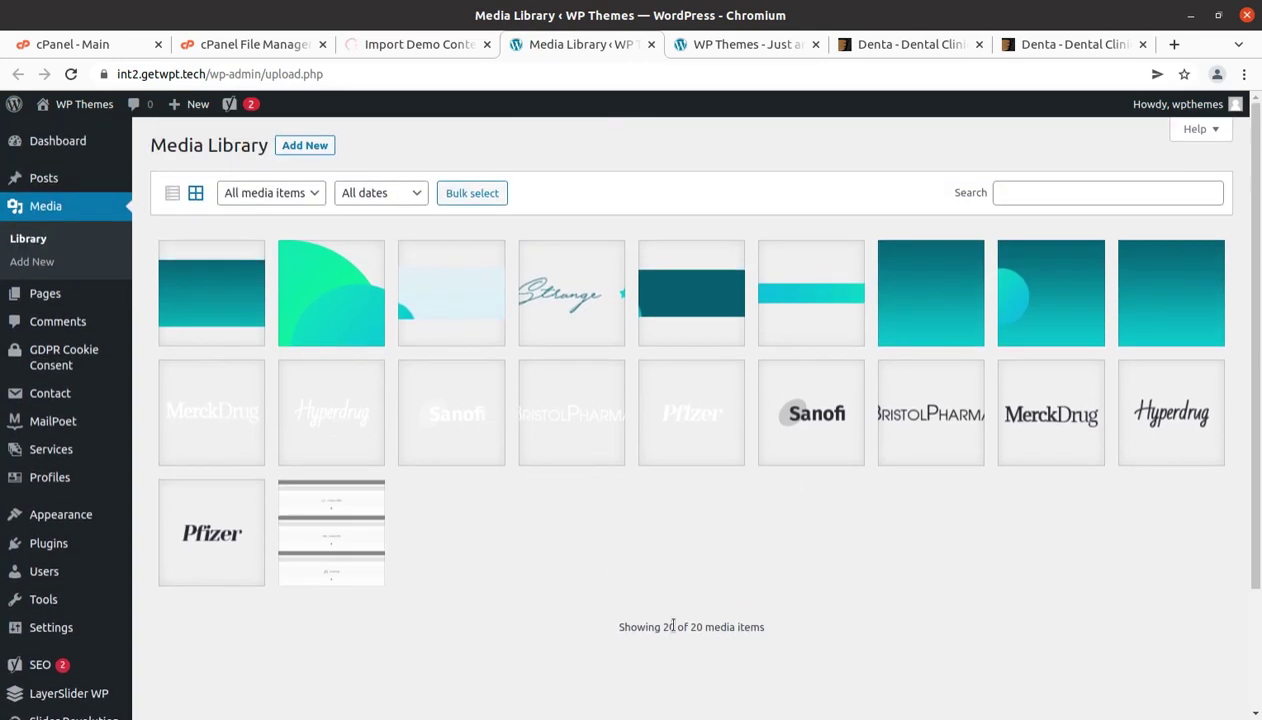
drag(692, 627, 702, 634)
click(71, 75)
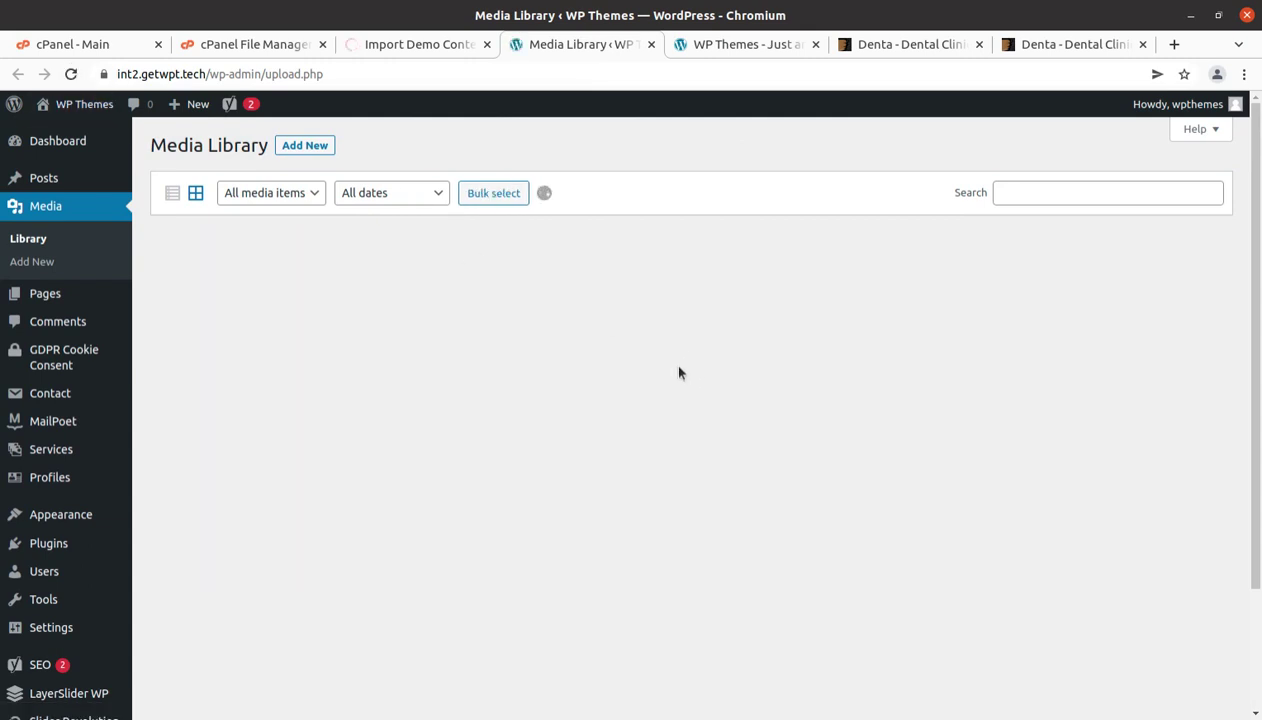
scroll(680, 372, down, 3)
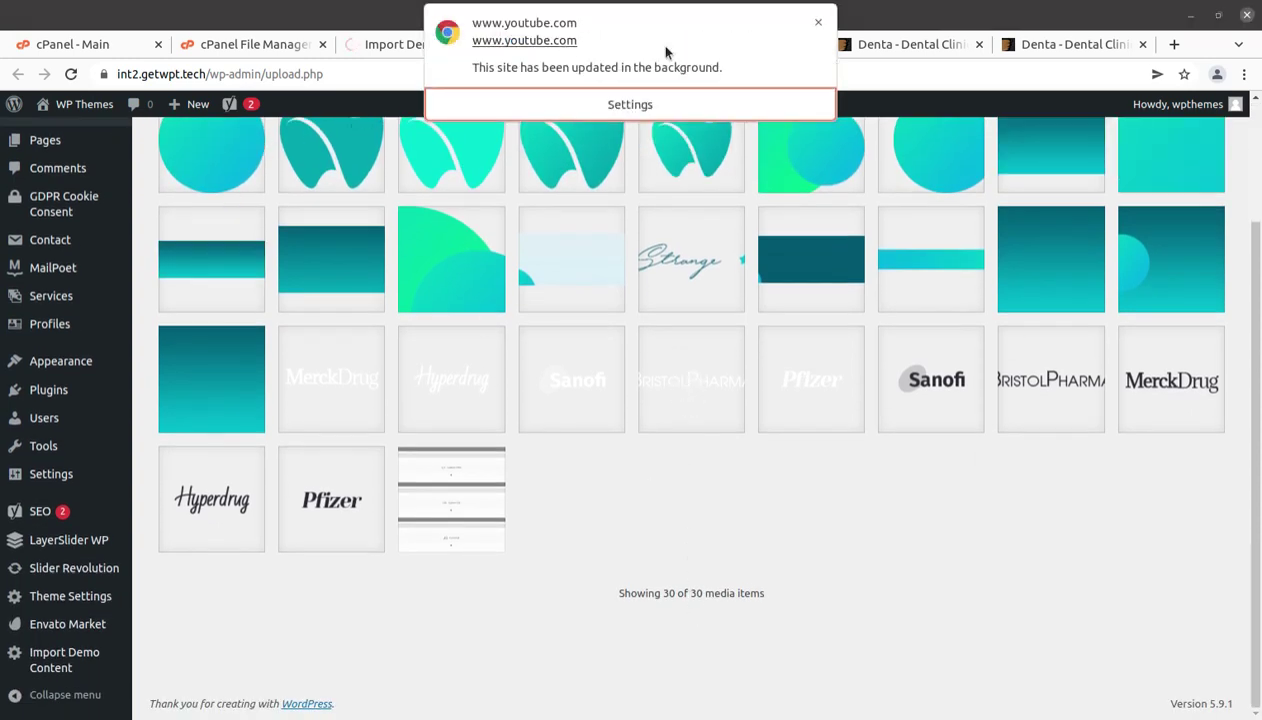
click(815, 24)
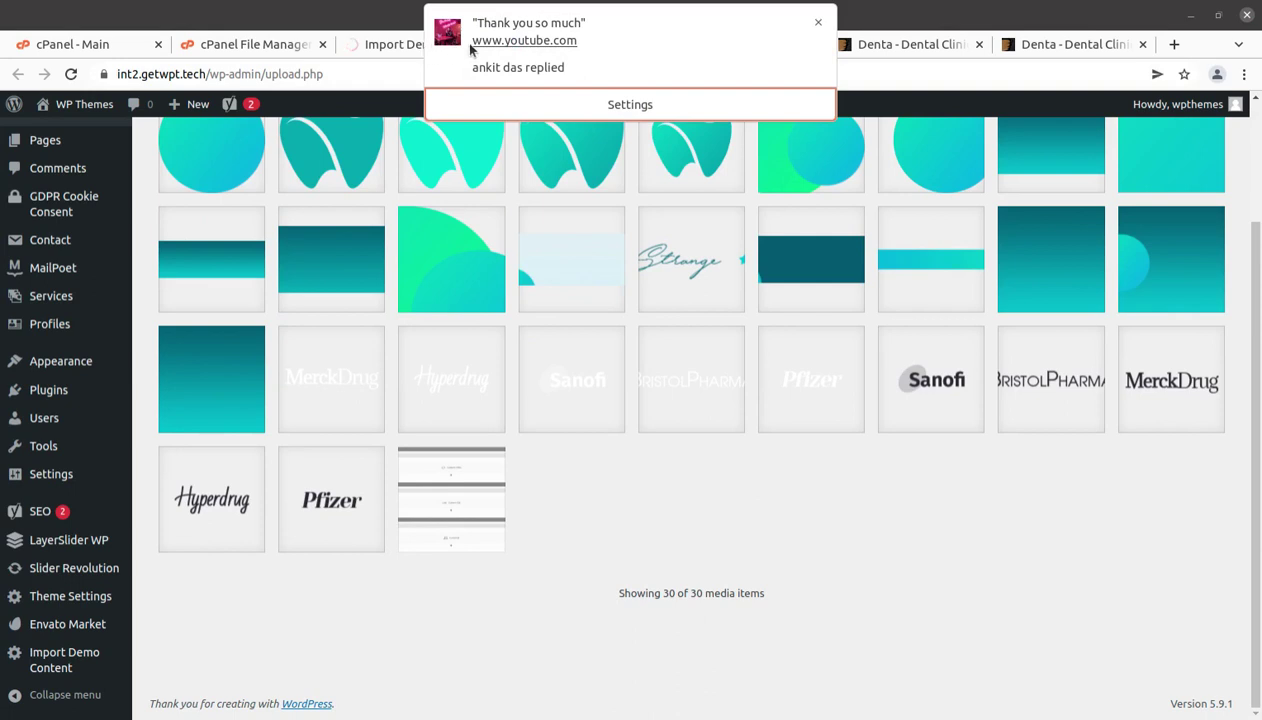
click(816, 22)
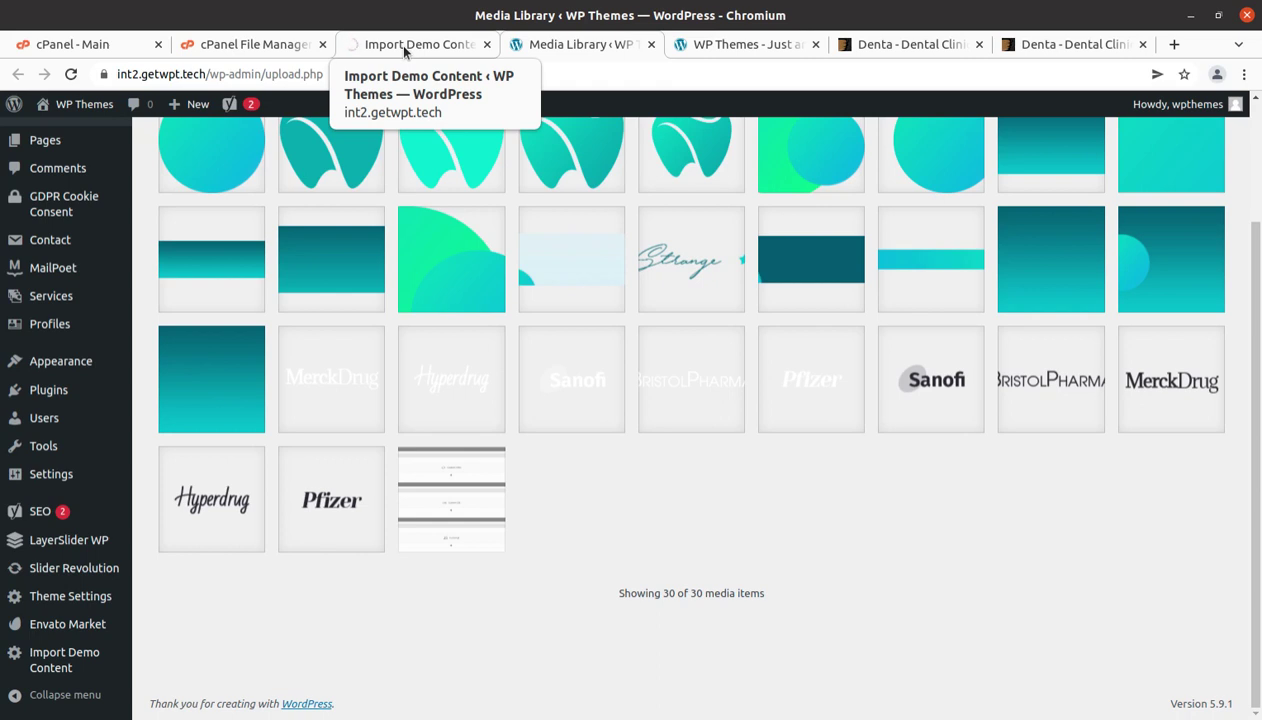
Check the importer tab, reload and browse the 49 imported media items, then switch to the front page.
click(397, 44)
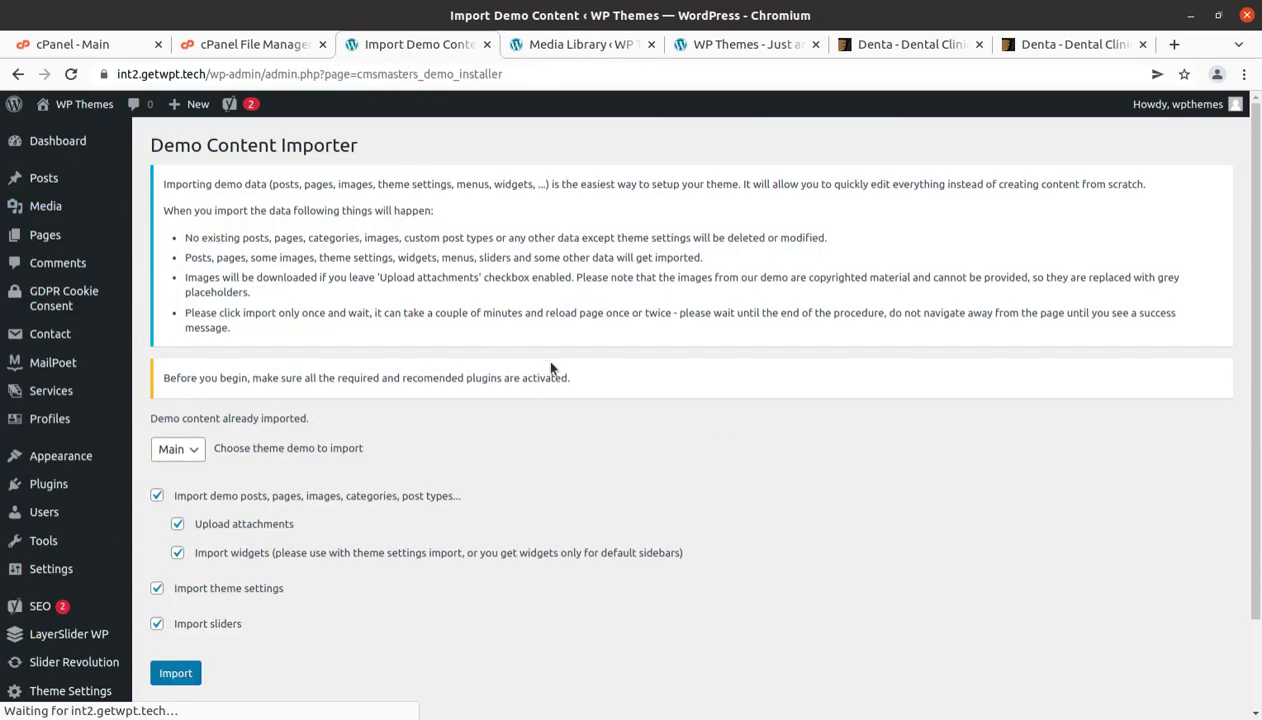
scroll(550, 364, down, 2)
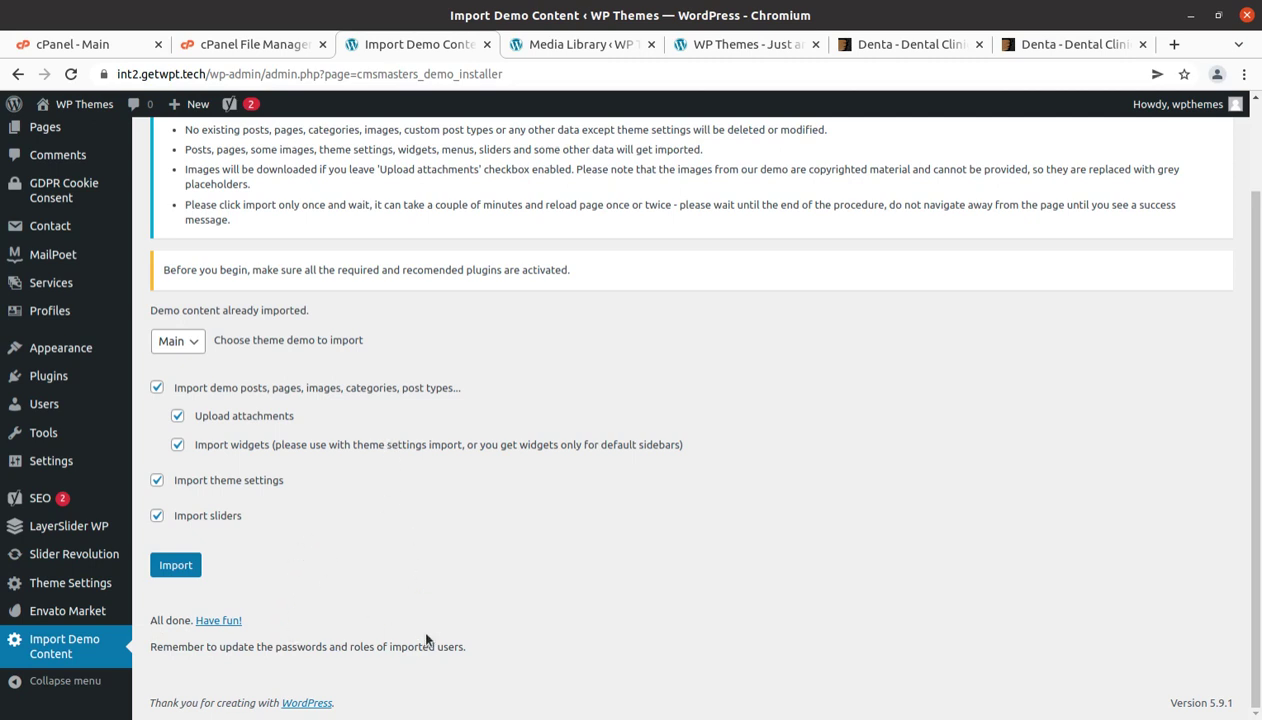
scroll(419, 623, up, 2)
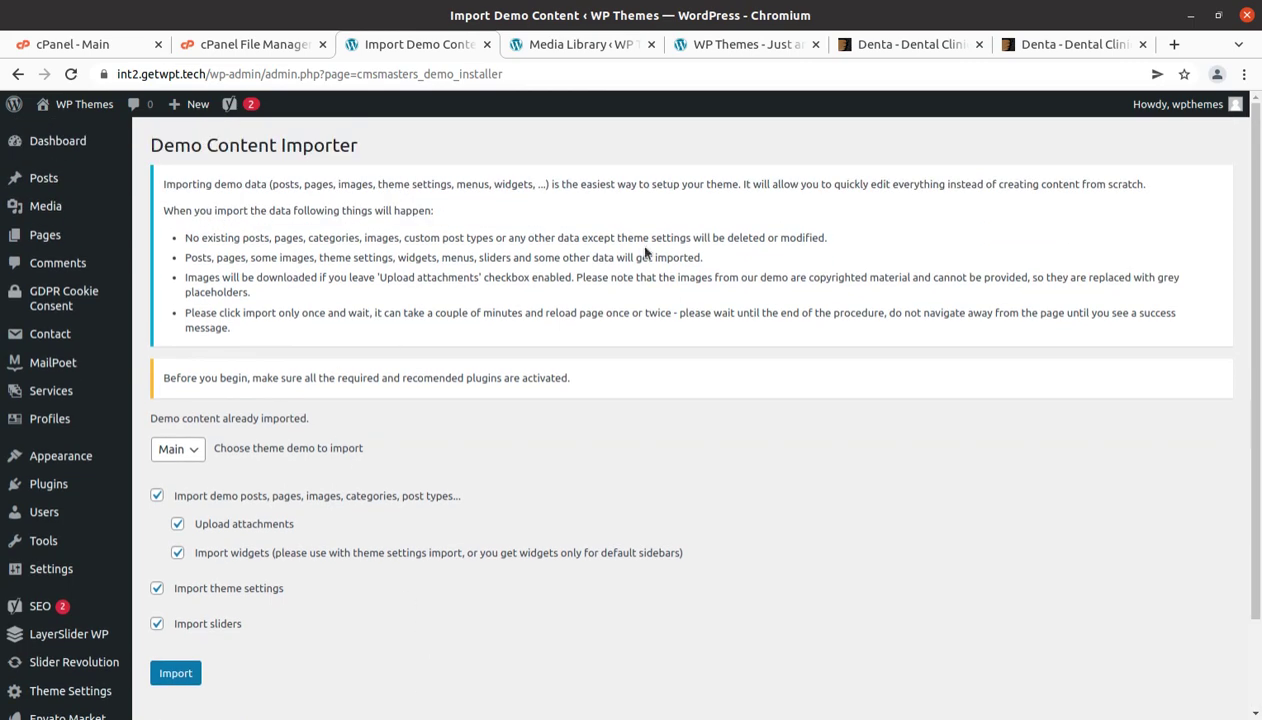
click(566, 44)
click(71, 74)
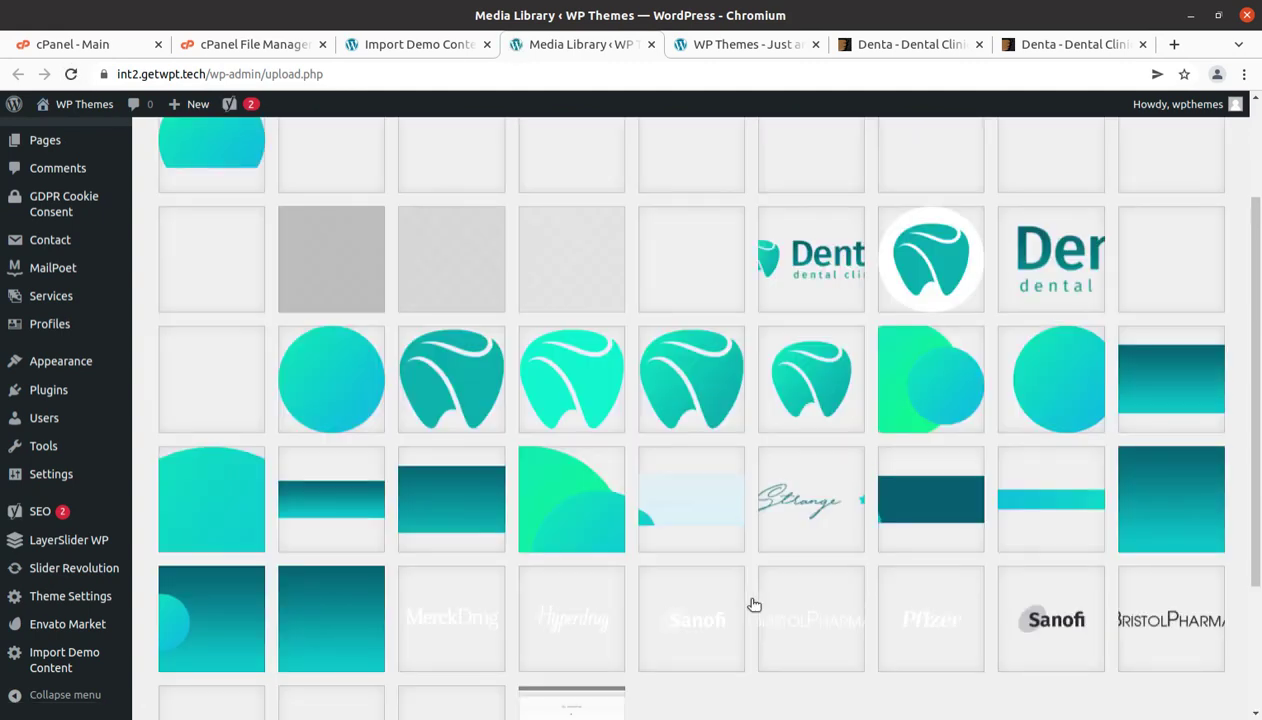
scroll(752, 606, down, 3)
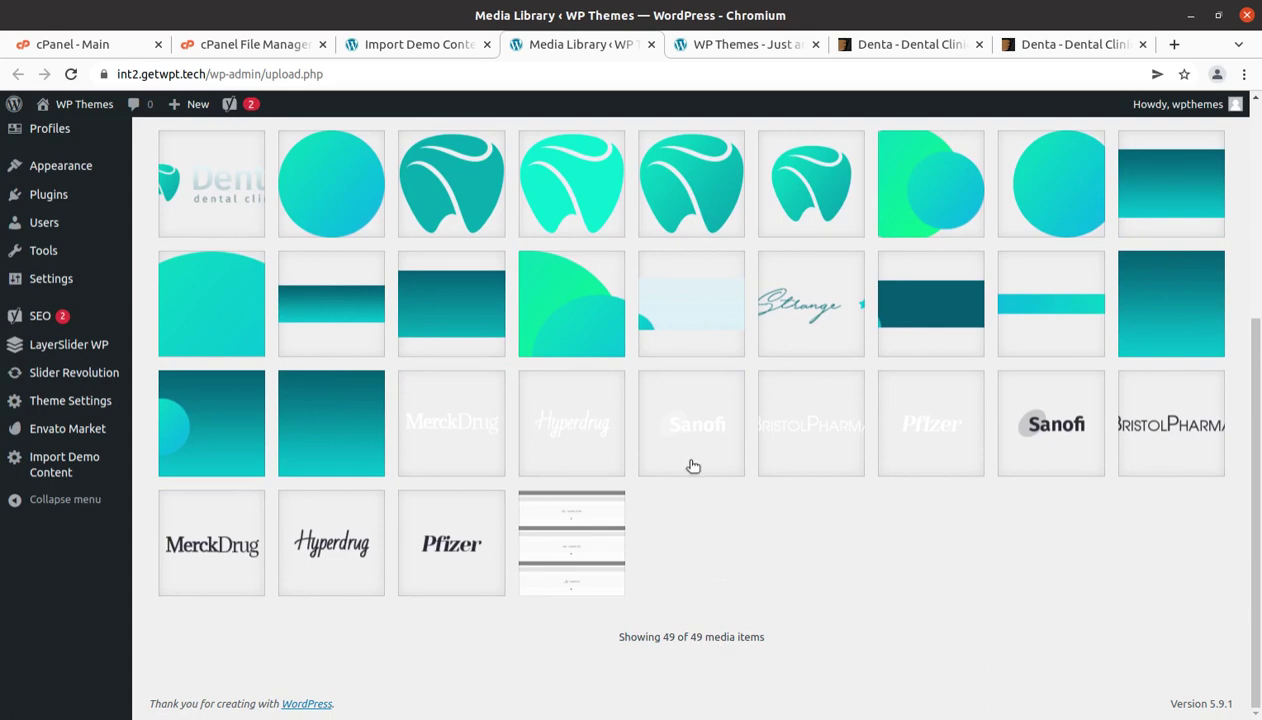
click(687, 48)
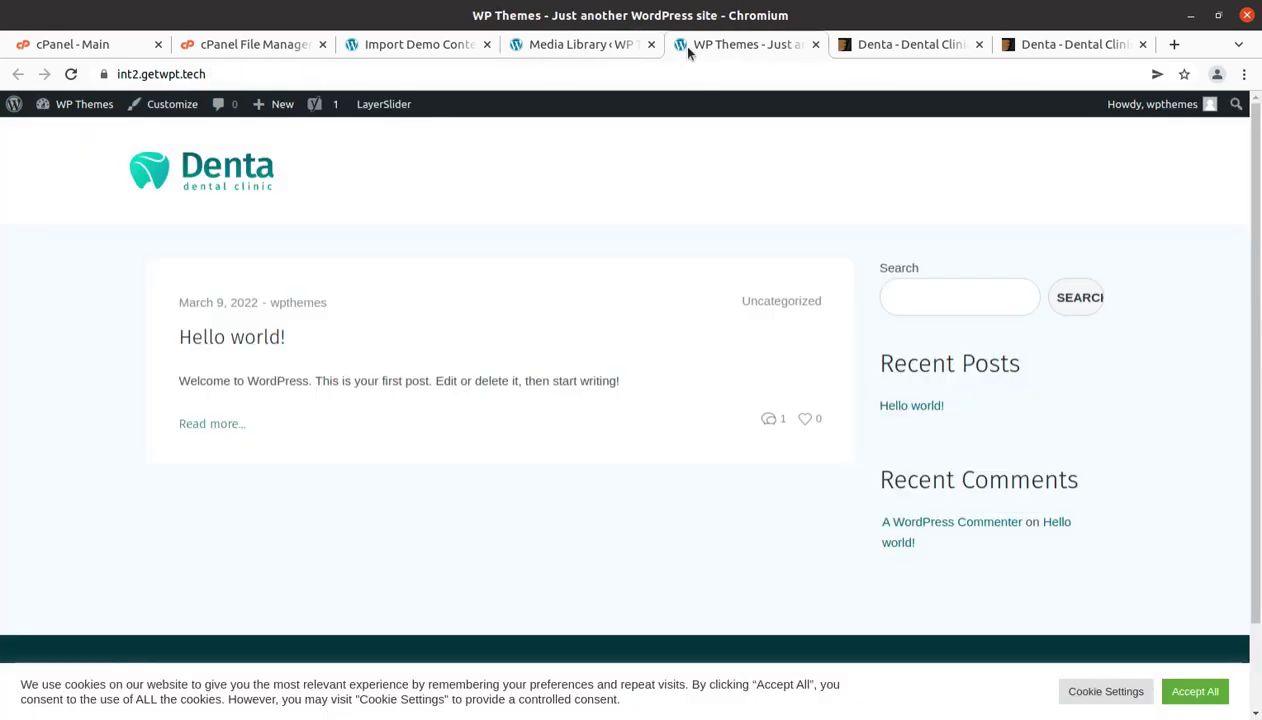
Reload the front page and review the Denta Home page from the hero slider's second slide to the appointment form.
click(71, 74)
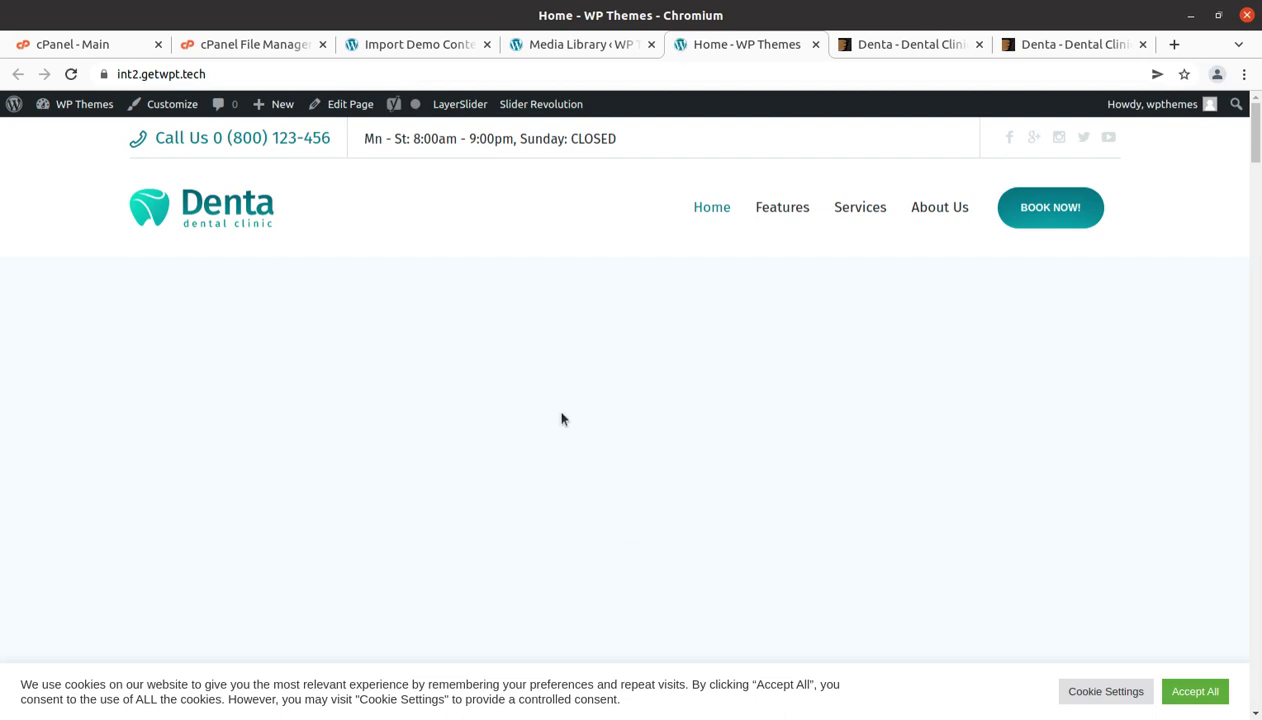
scroll(560, 418, down, 3)
scroll(561, 421, down, 3)
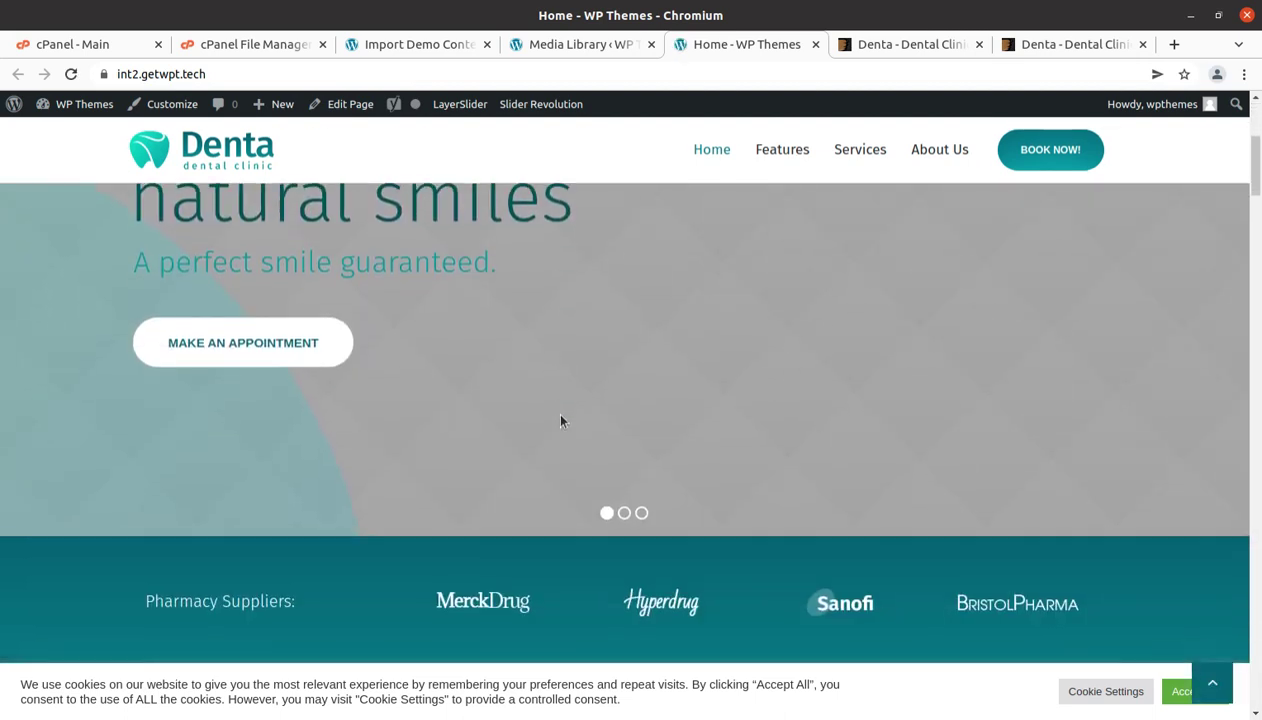
click(624, 380)
scroll(721, 416, up, 2)
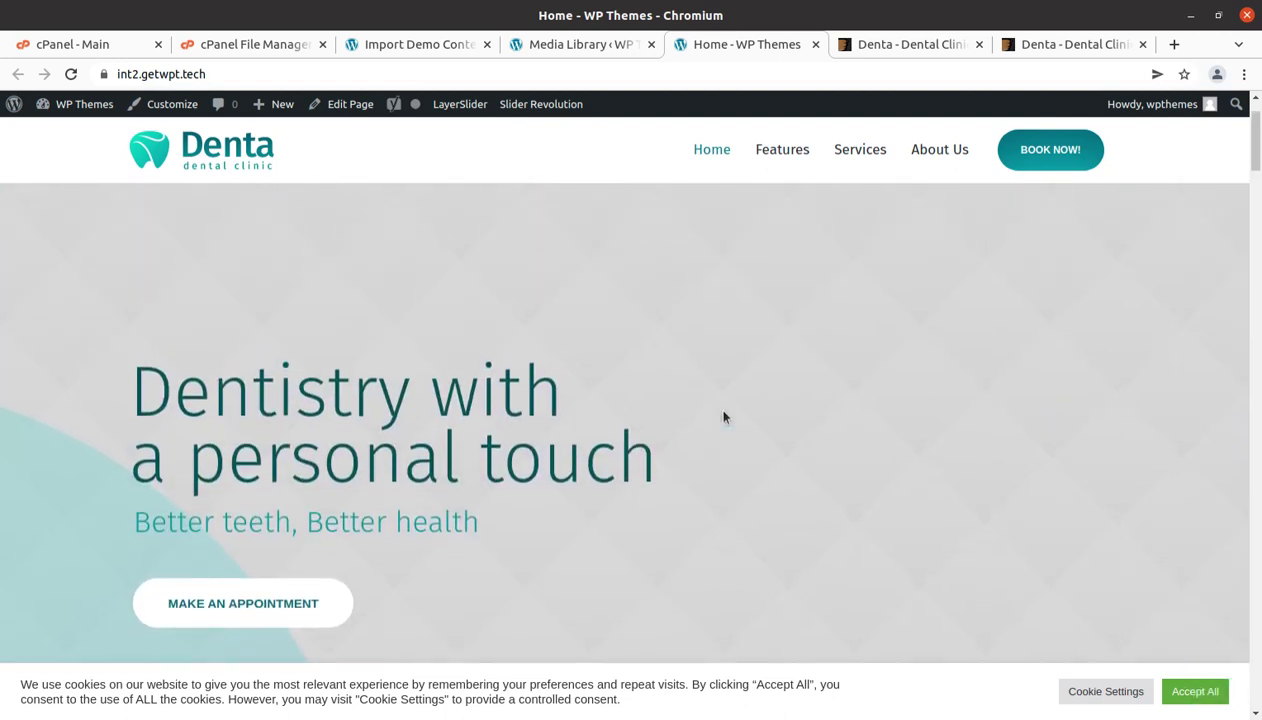
scroll(724, 417, down, 3)
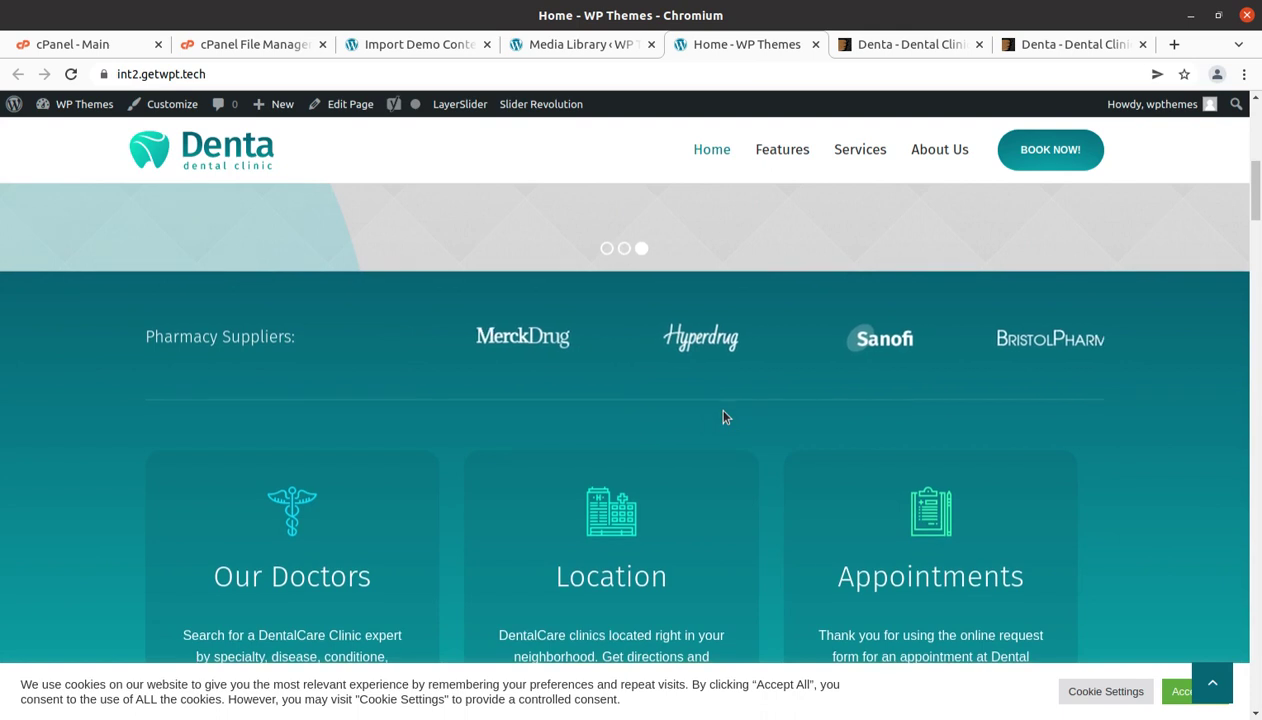
scroll(724, 417, down, 3)
scroll(600, 425, down, 3)
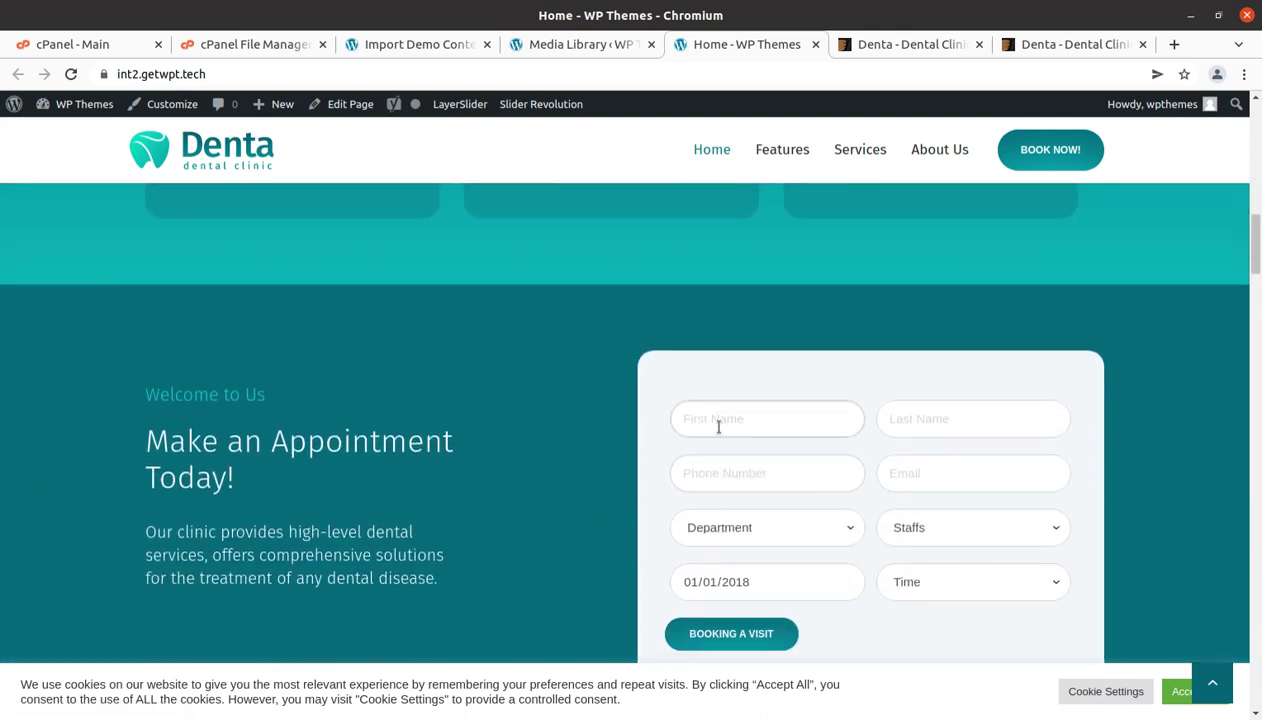
Make a first pass at the booking form with Dental Cleaning and a doctor, then submit it.
click(965, 418)
click(748, 526)
click(721, 602)
click(968, 537)
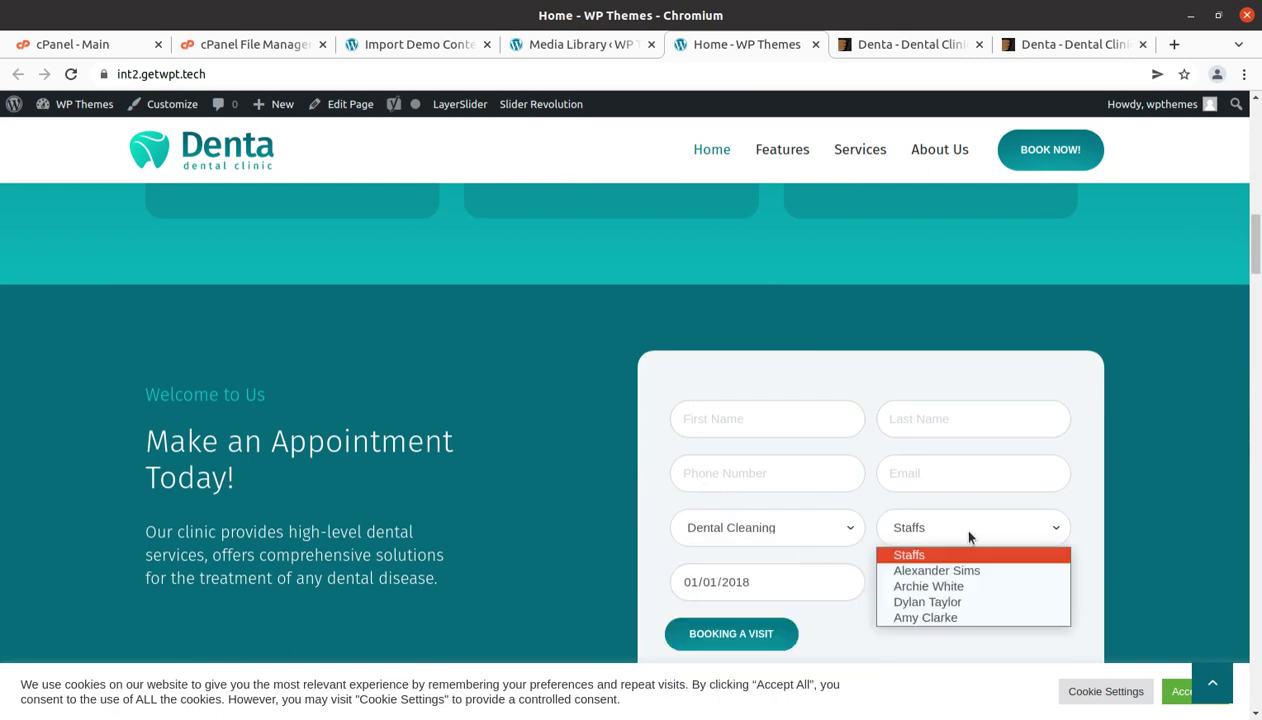
click(900, 586)
scroll(803, 530, down, 2)
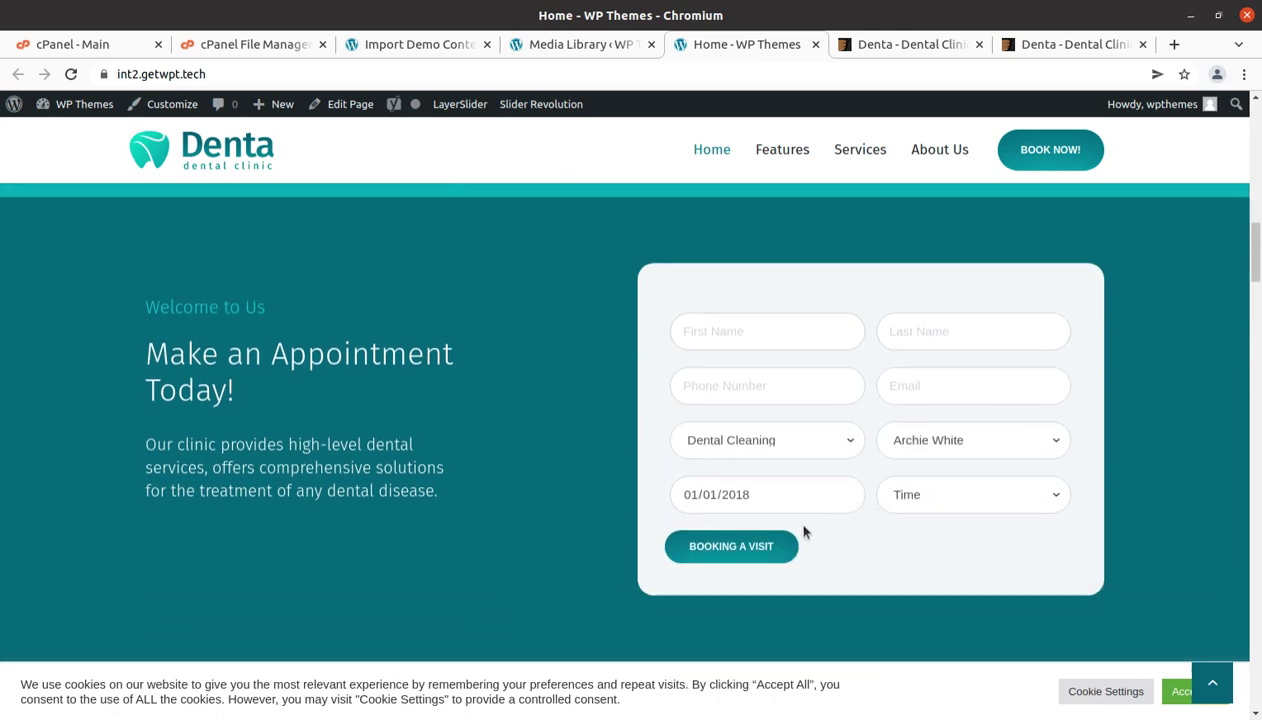
click(730, 340)
click(731, 548)
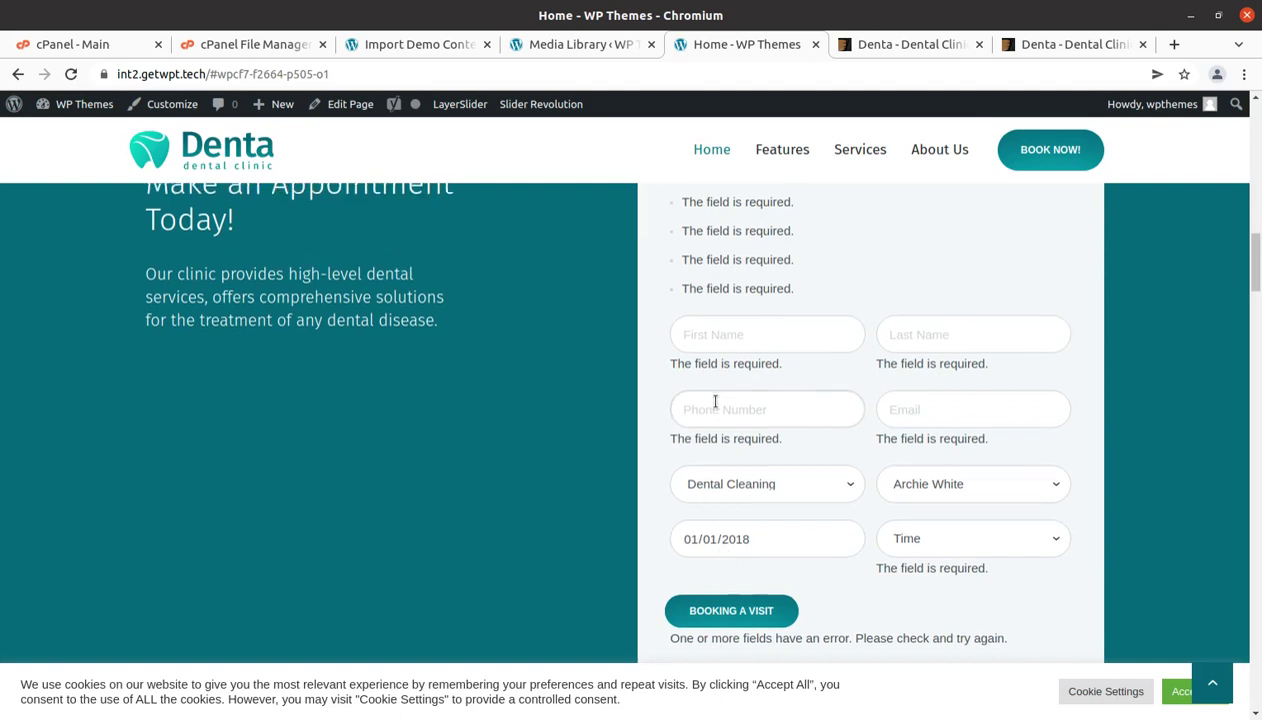
scroll(713, 402, up, 2)
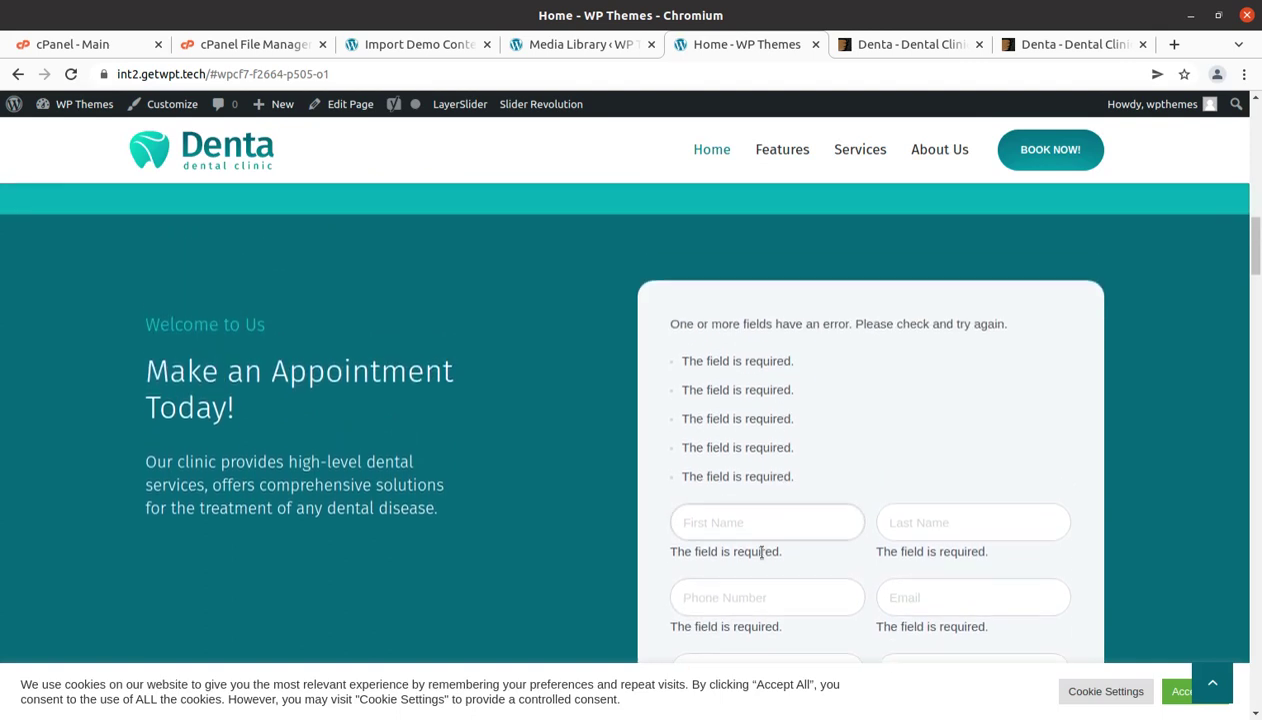
Enter 'fir' as first name, 'l' as last name, the suggested phone number and an e-mail address.
click(721, 531)
text(first)
key(Tab)
click(890, 521)
text(last name)
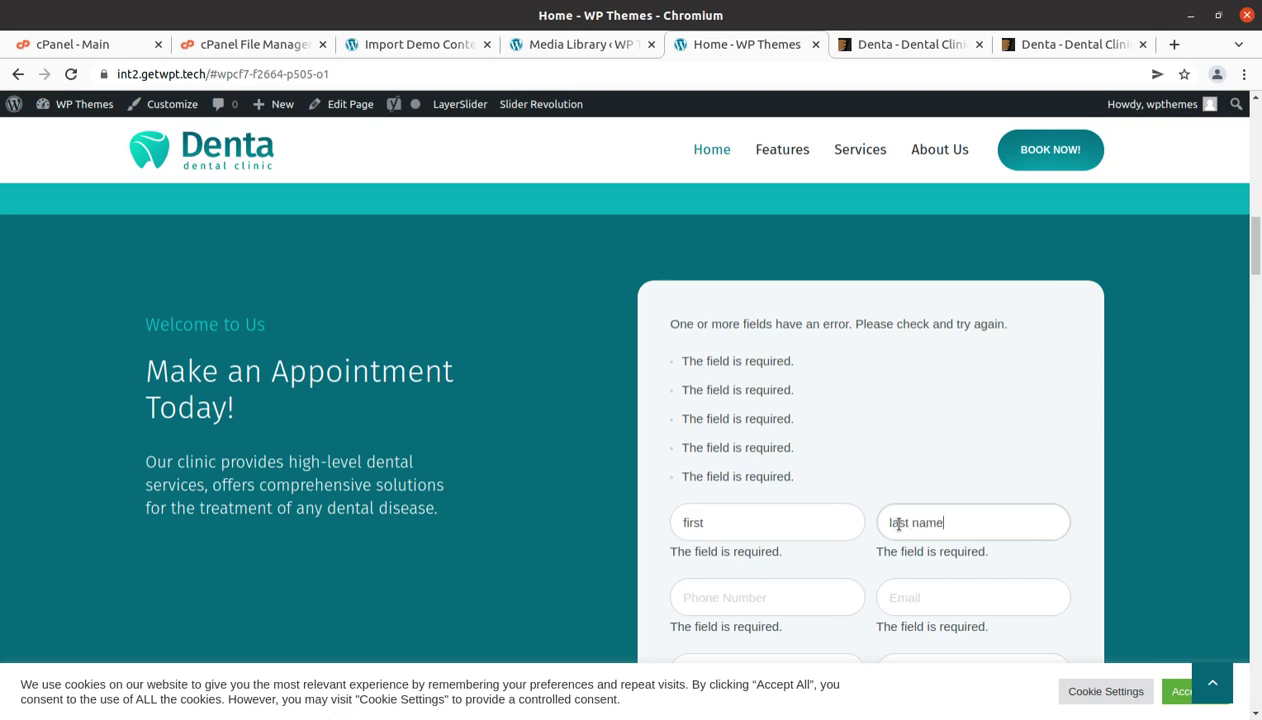
click(749, 595)
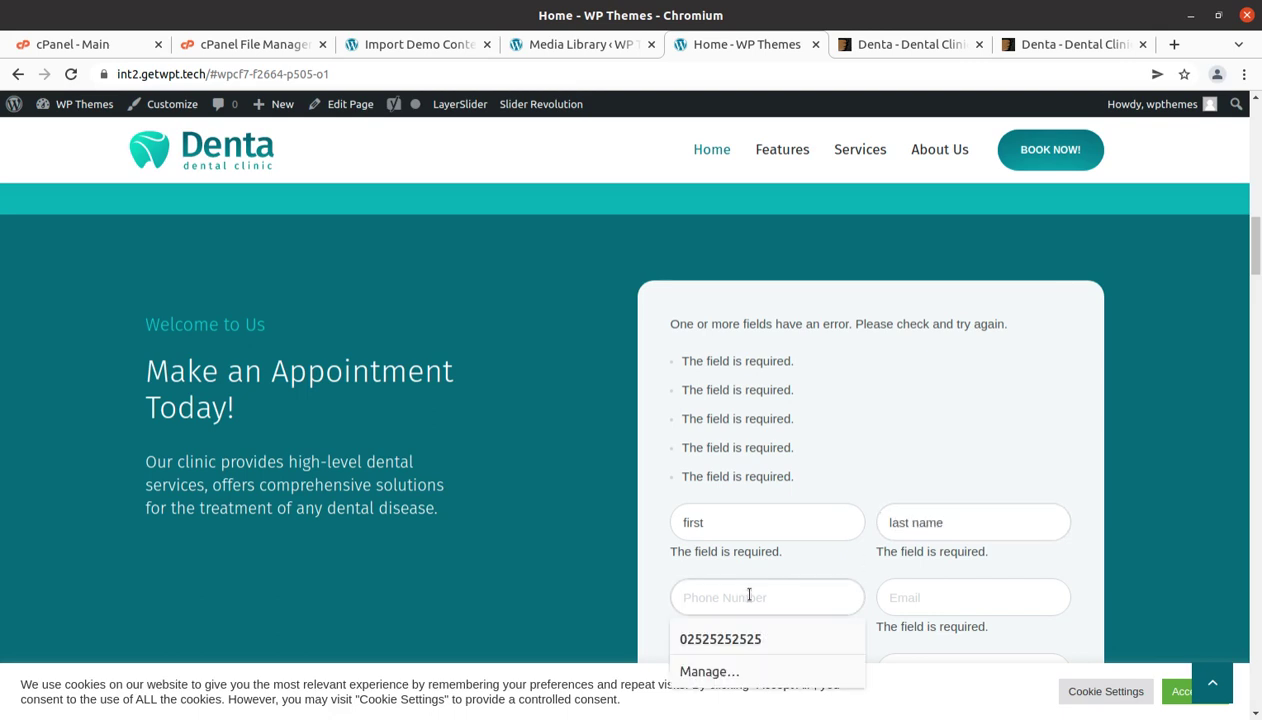
click(728, 640)
click(914, 598)
text(email)
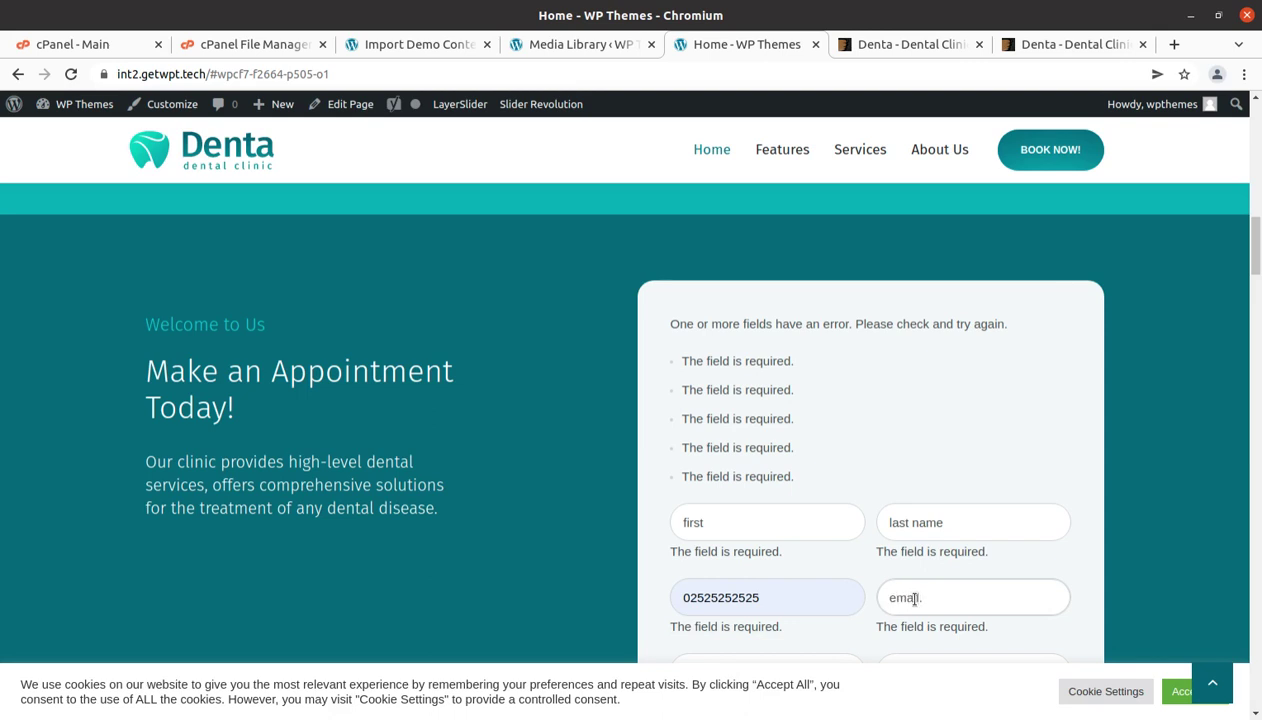
text(@email.com)
Change the department to Cosmetic Dentistry and choose a different doctor.
scroll(914, 599, down, 2)
click(781, 543)
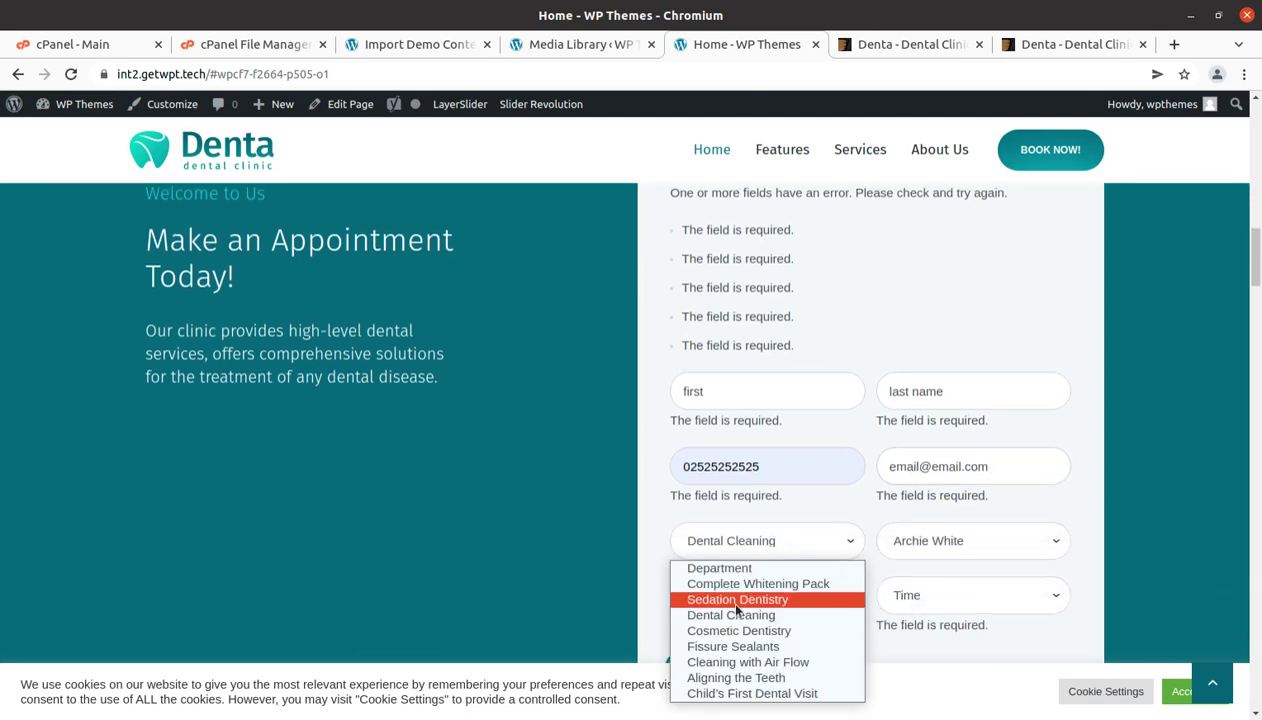
click(716, 621)
click(948, 542)
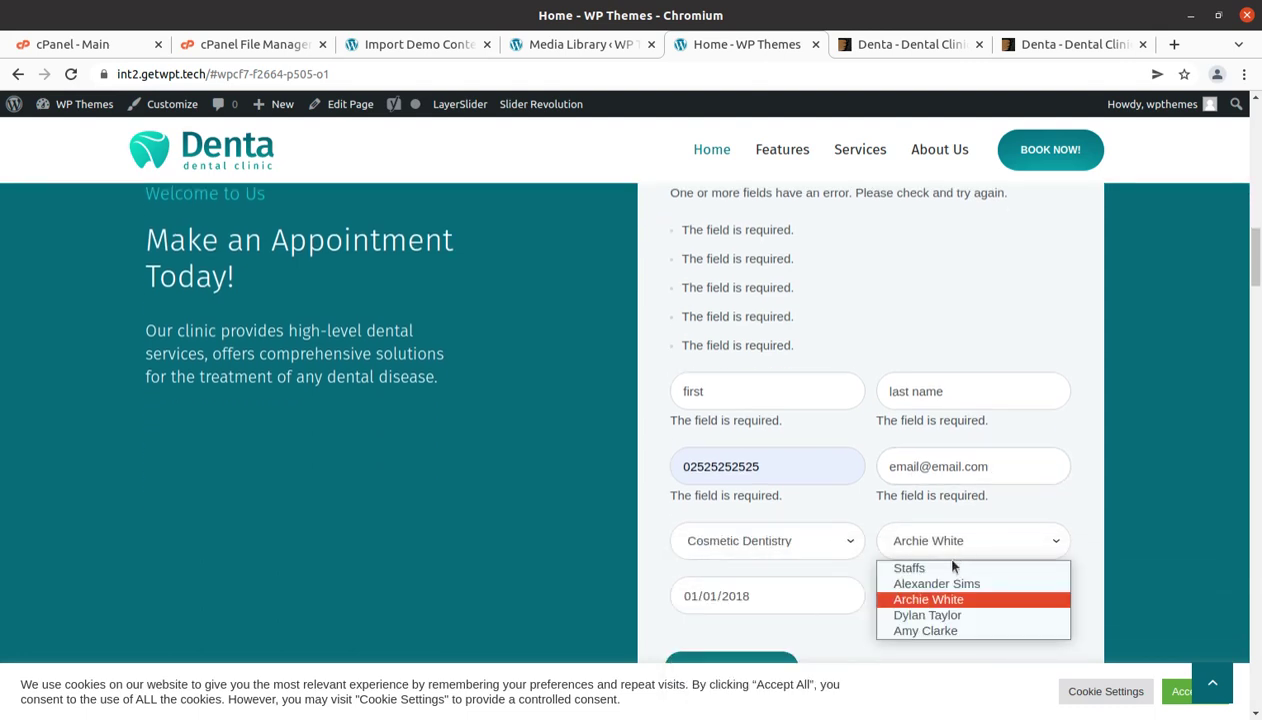
click(928, 614)
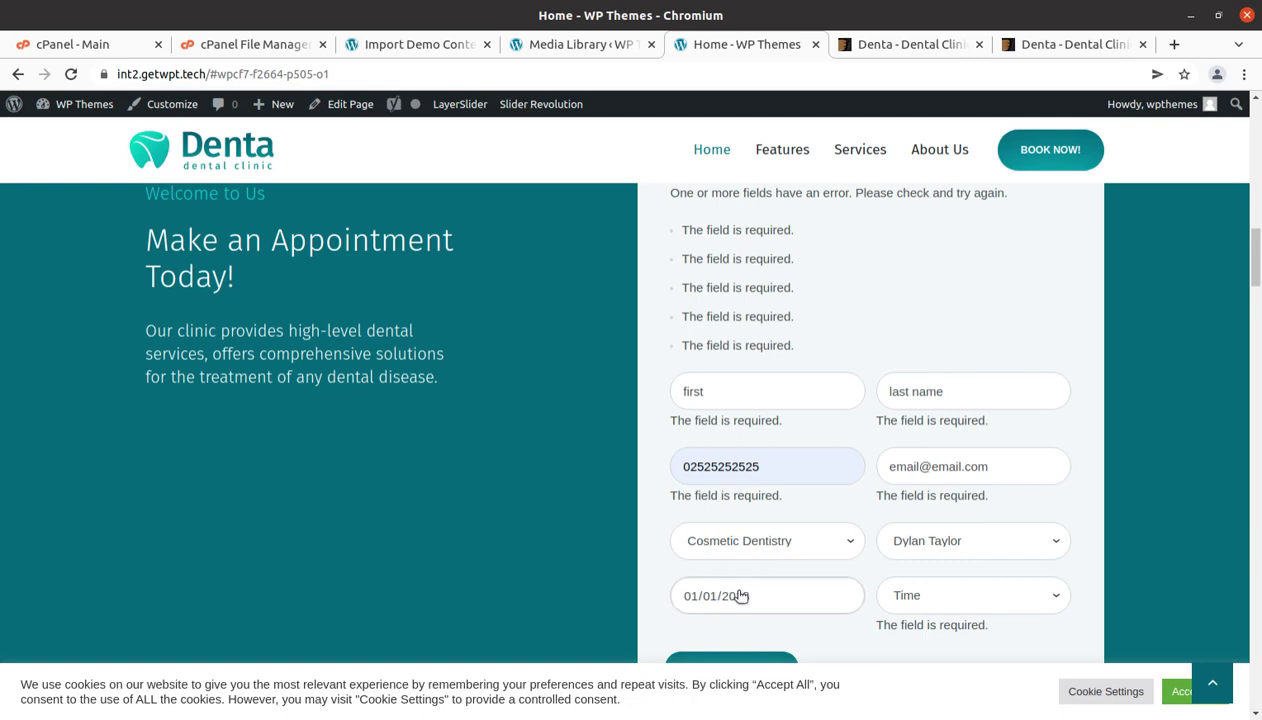
Set the appointment date by typing 10/03 into its month and day parts.
click(773, 600)
scroll(763, 596, down, 1)
click(733, 512)
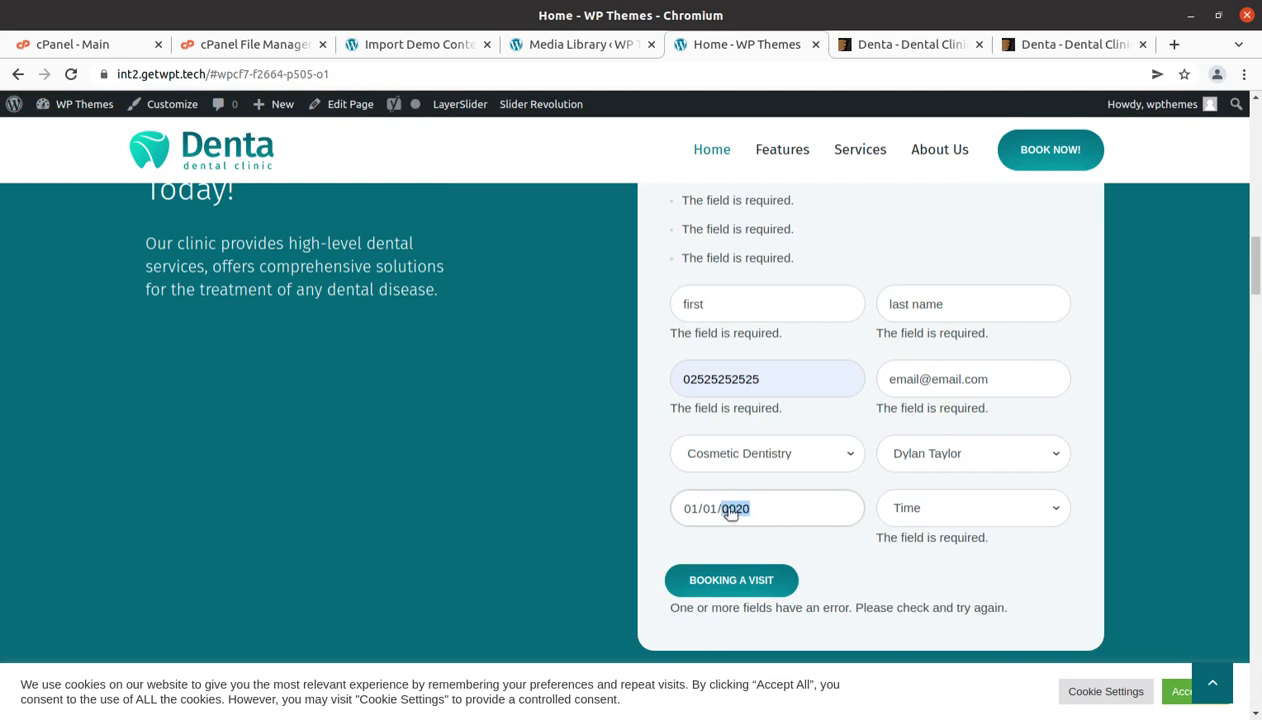
click(710, 509)
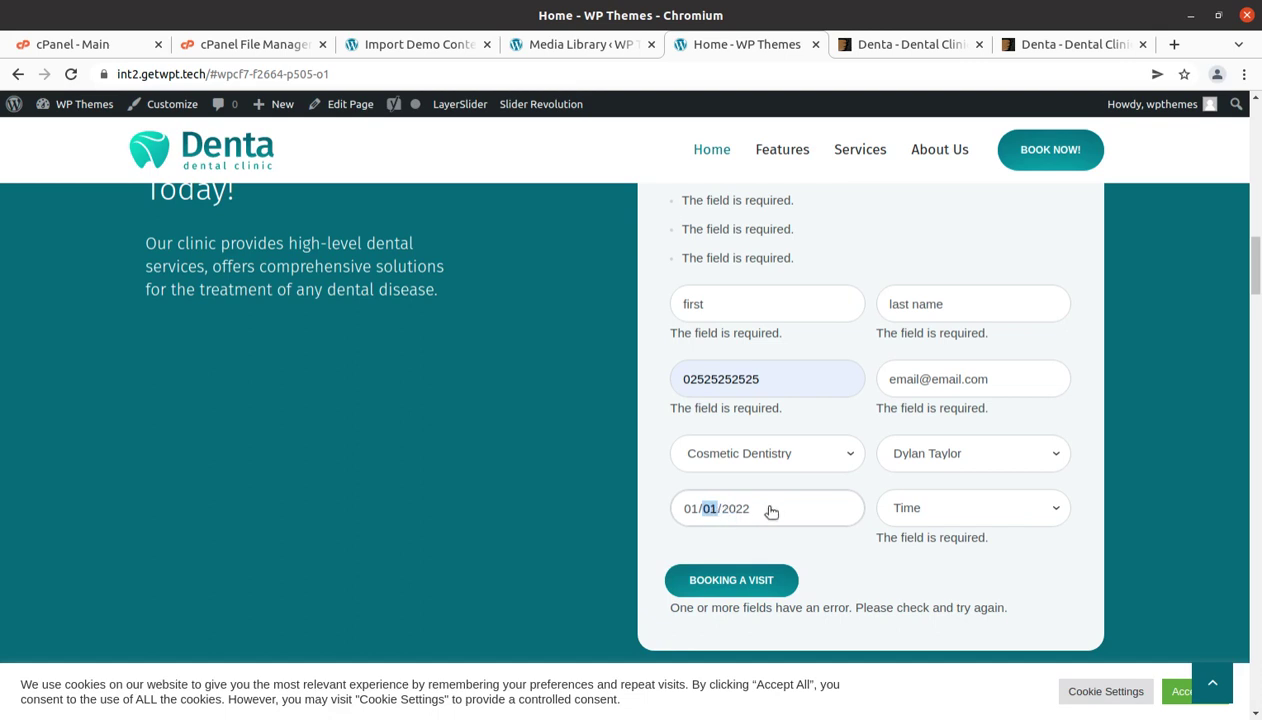
click(728, 509)
click(690, 509)
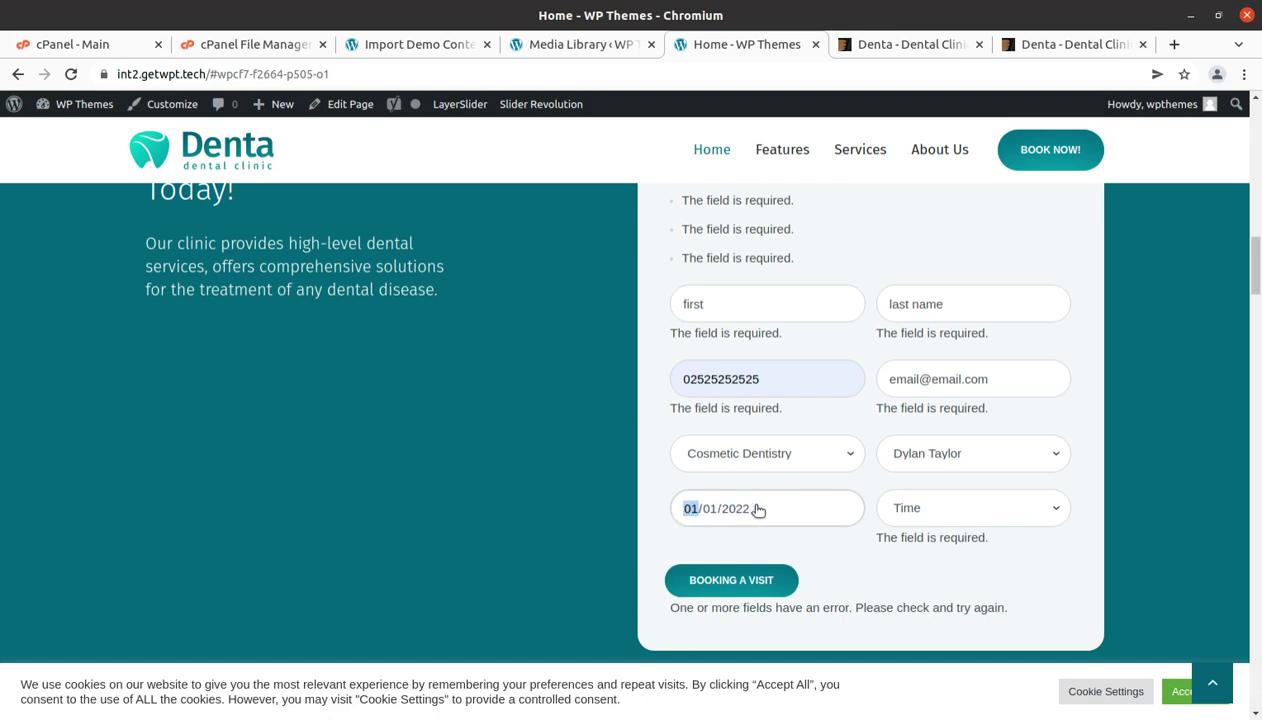
key(Right)
key(Right)
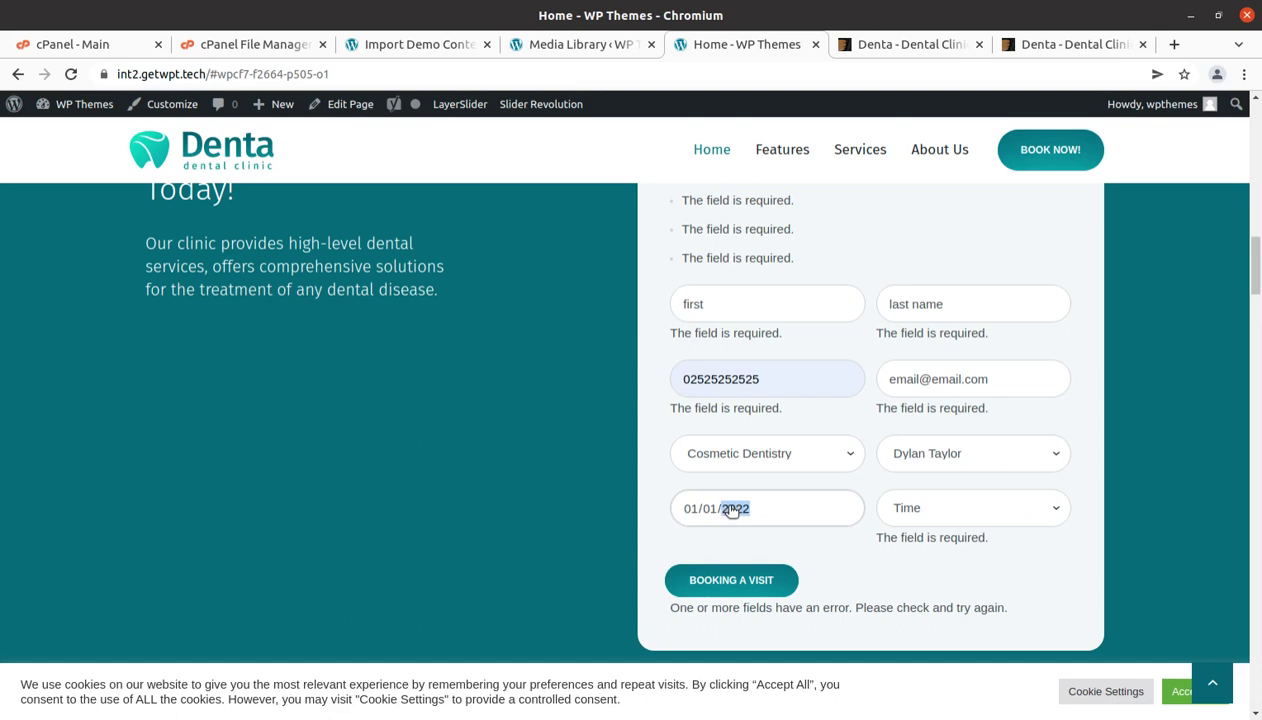
click(692, 509)
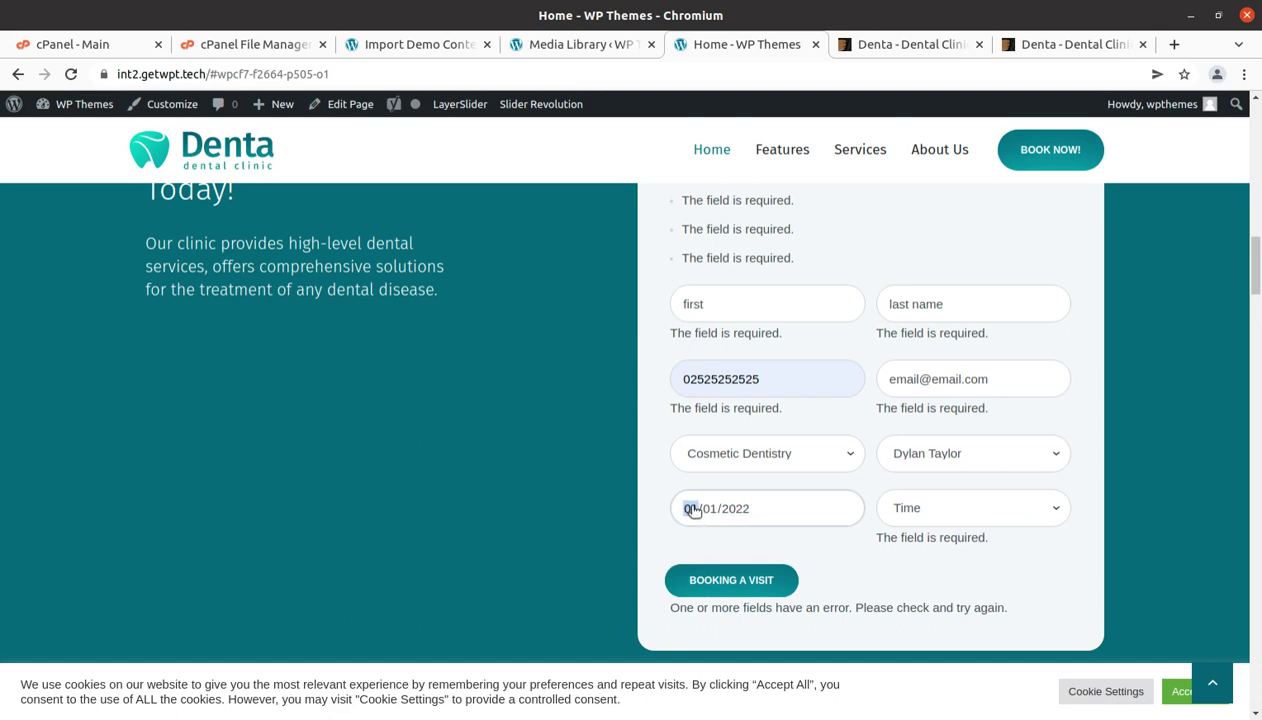
text(10/03)
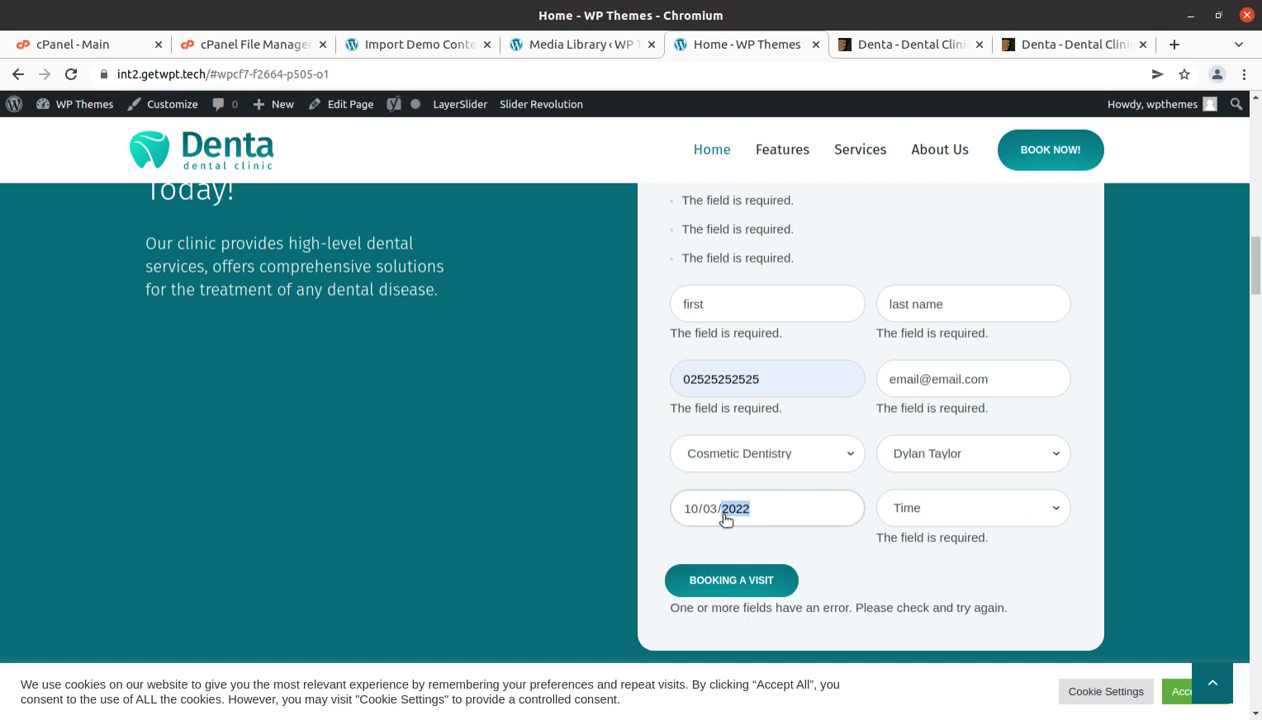
Choose 12.00 am as the time, send the booking, and select the confirmation message.
click(960, 520)
click(921, 592)
click(751, 582)
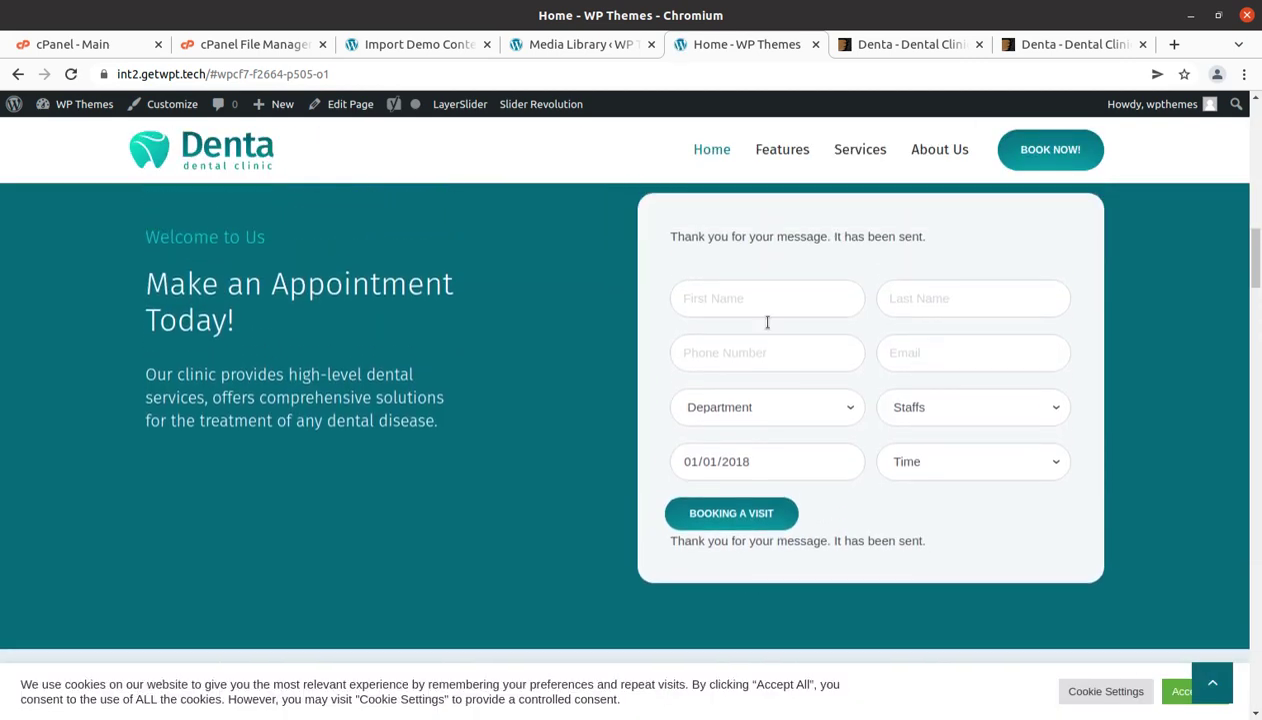
drag(689, 238, 938, 251)
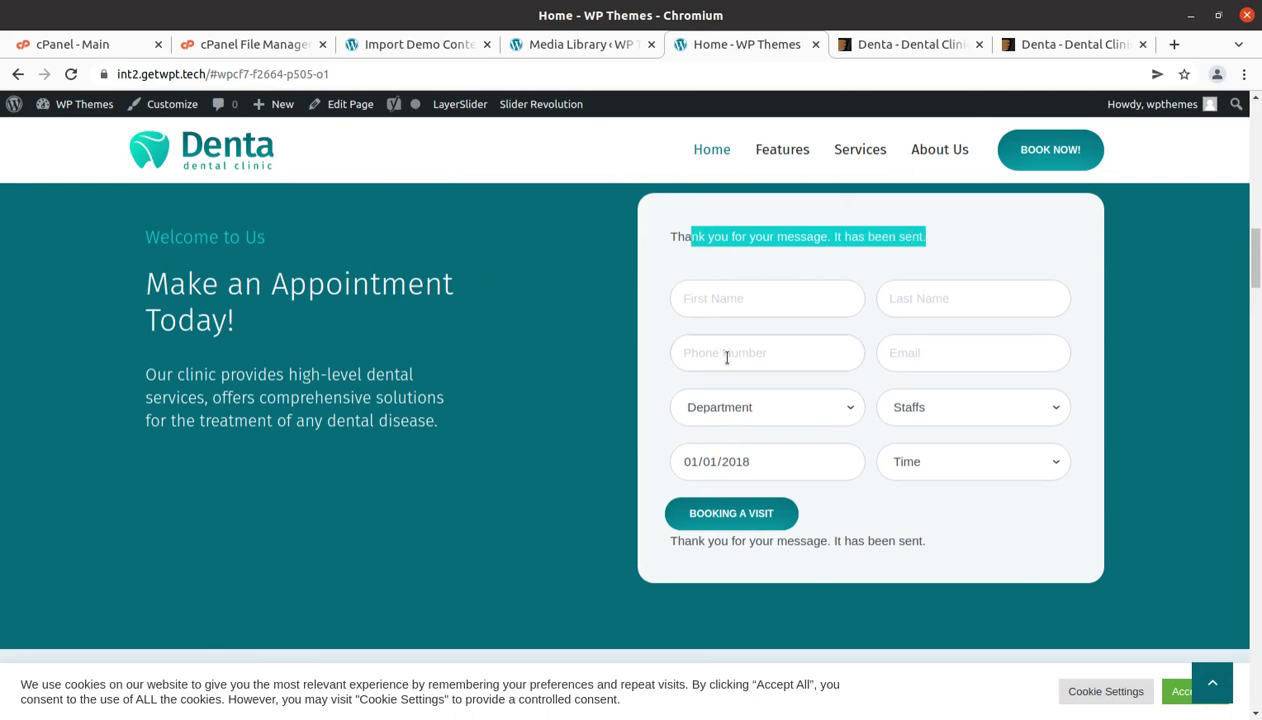
scroll(727, 358, up, 5)
Open the Find a Doctor page from the Features menu and scroll through it.
mouse_move(780, 178)
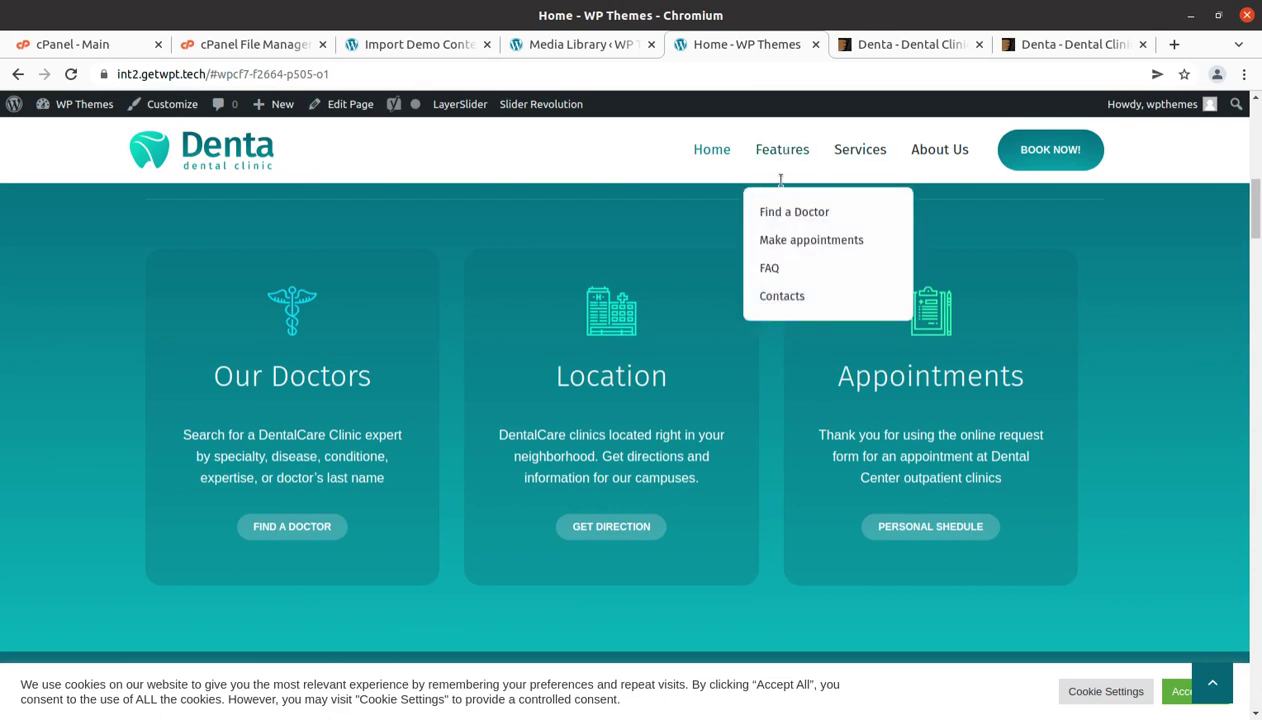
click(773, 213)
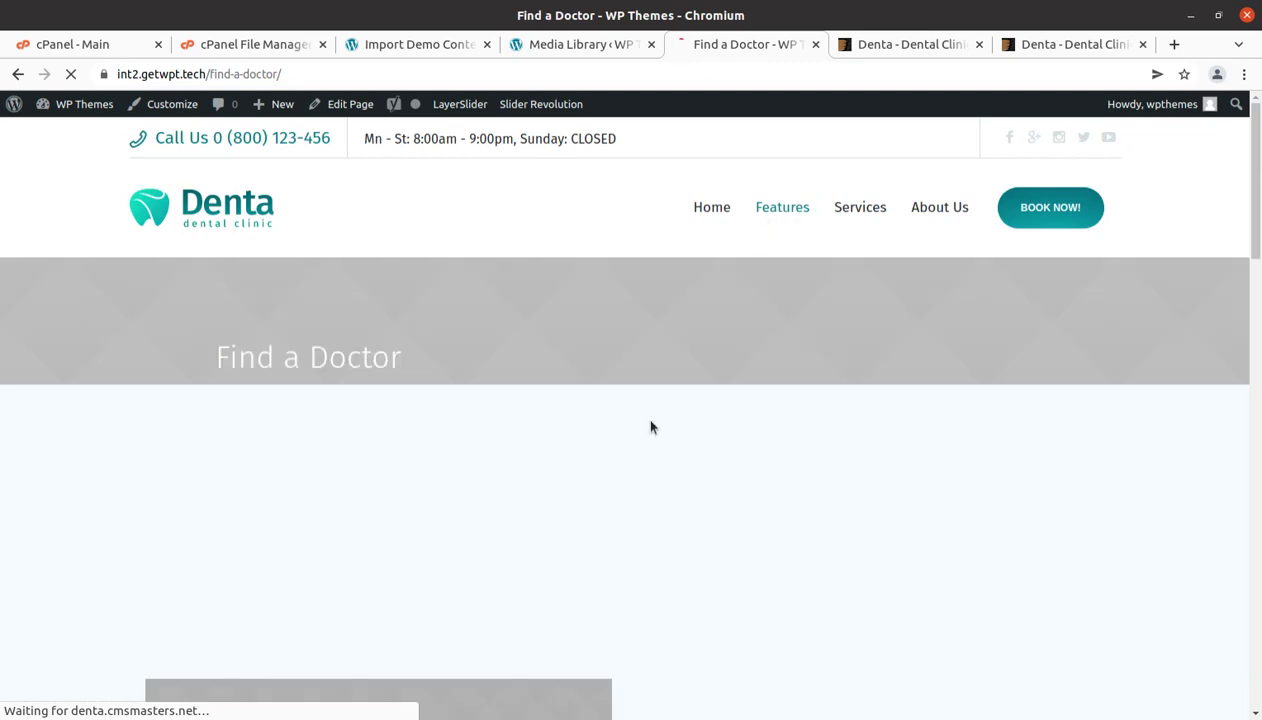
scroll(650, 428, down, 3)
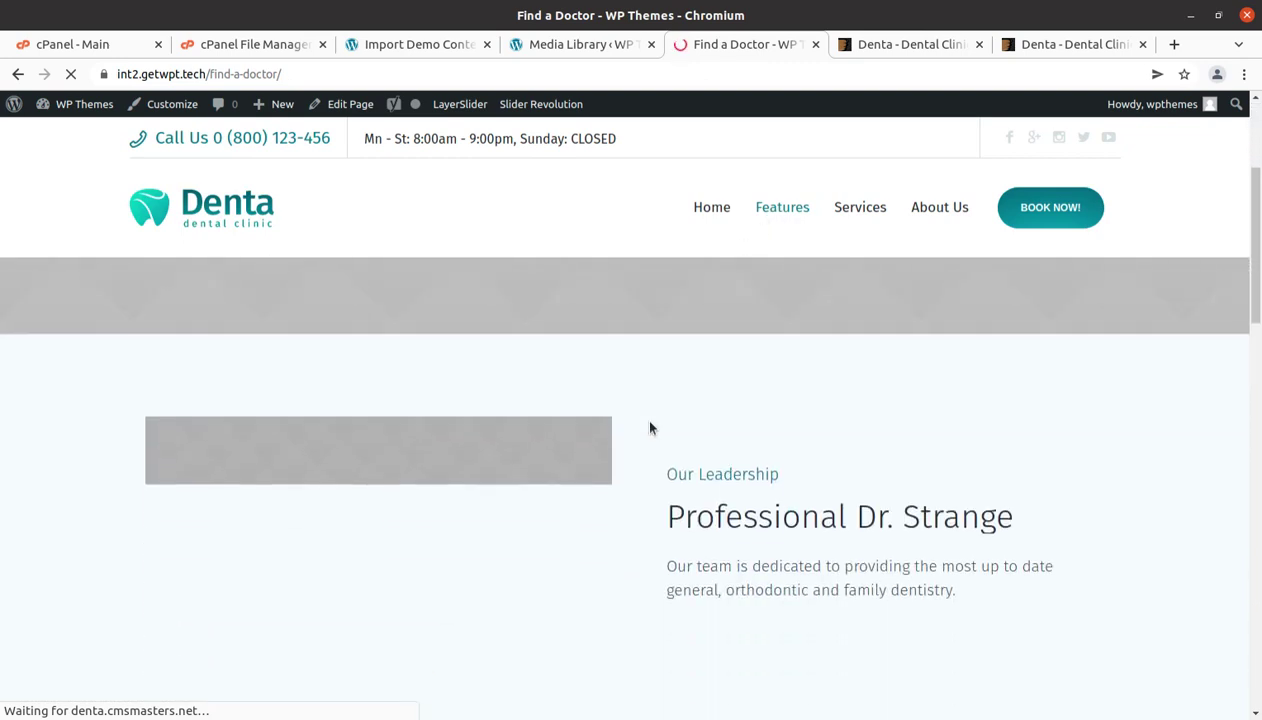
scroll(650, 428, down, 3)
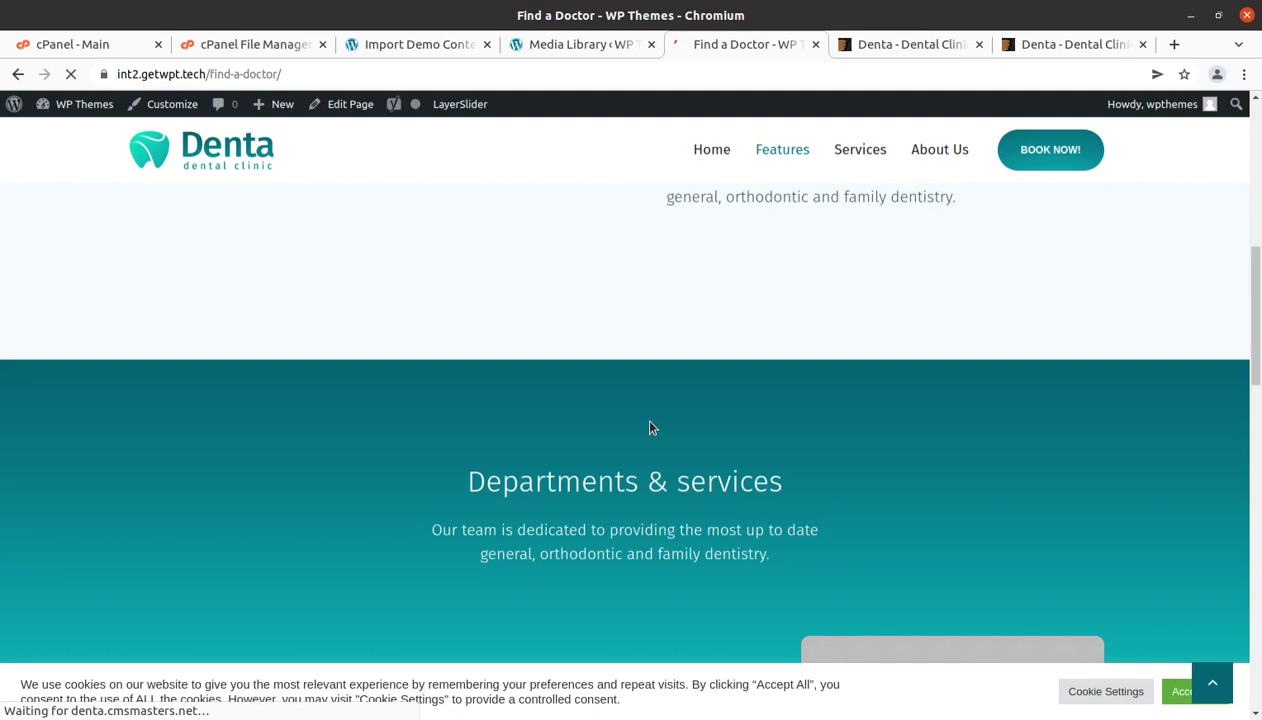
scroll(640, 428, down, 2)
Look over the Make appointments form, open the booking page, then return Home via the Denta logo.
mouse_move(862, 152)
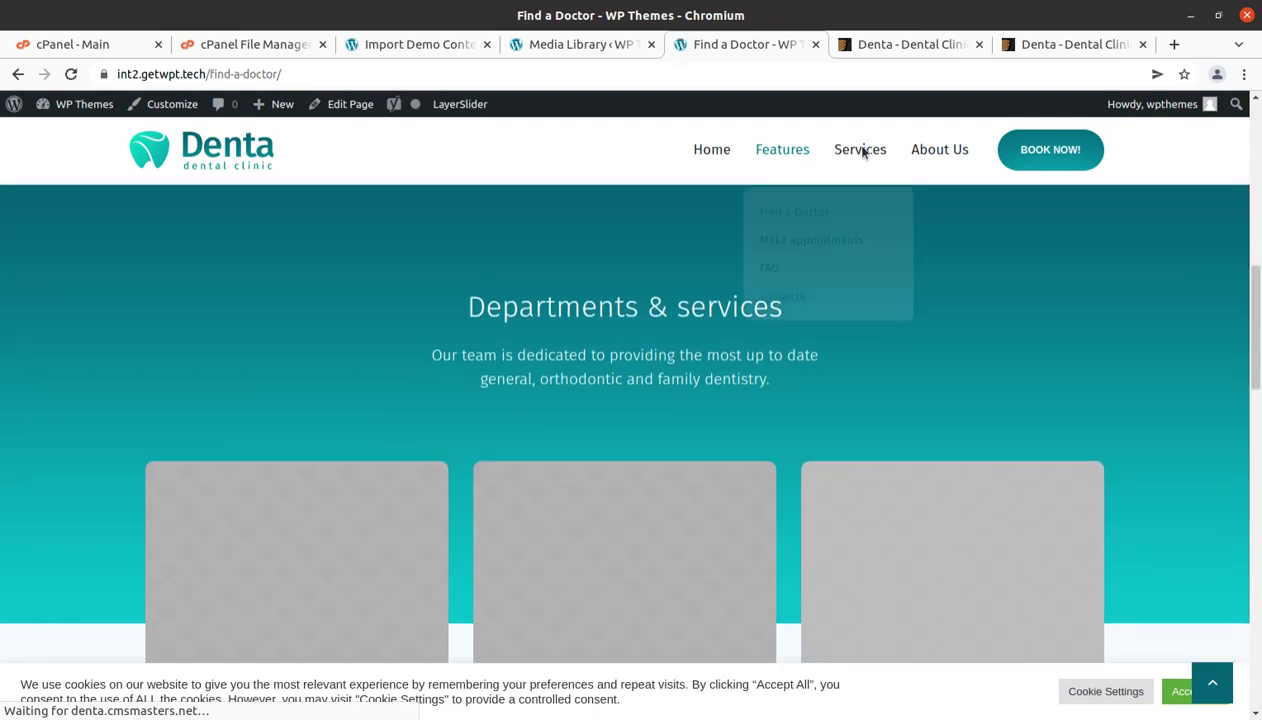
click(781, 246)
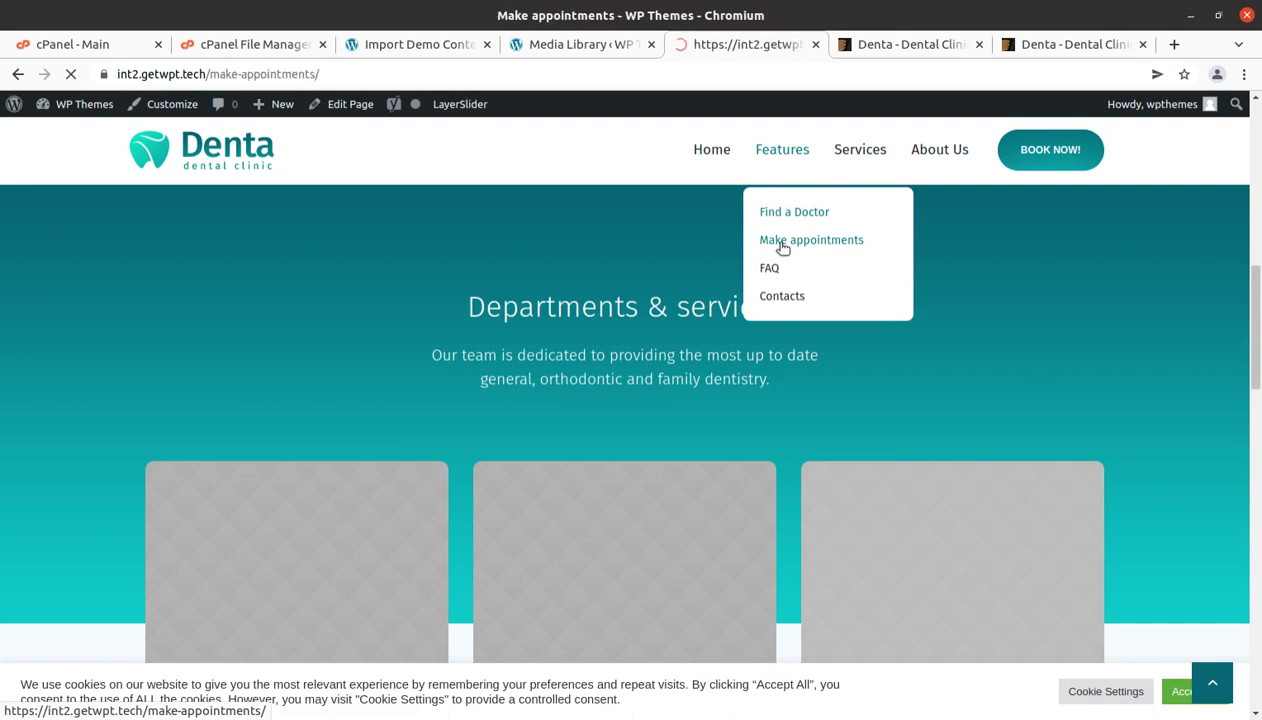
scroll(601, 449, down, 3)
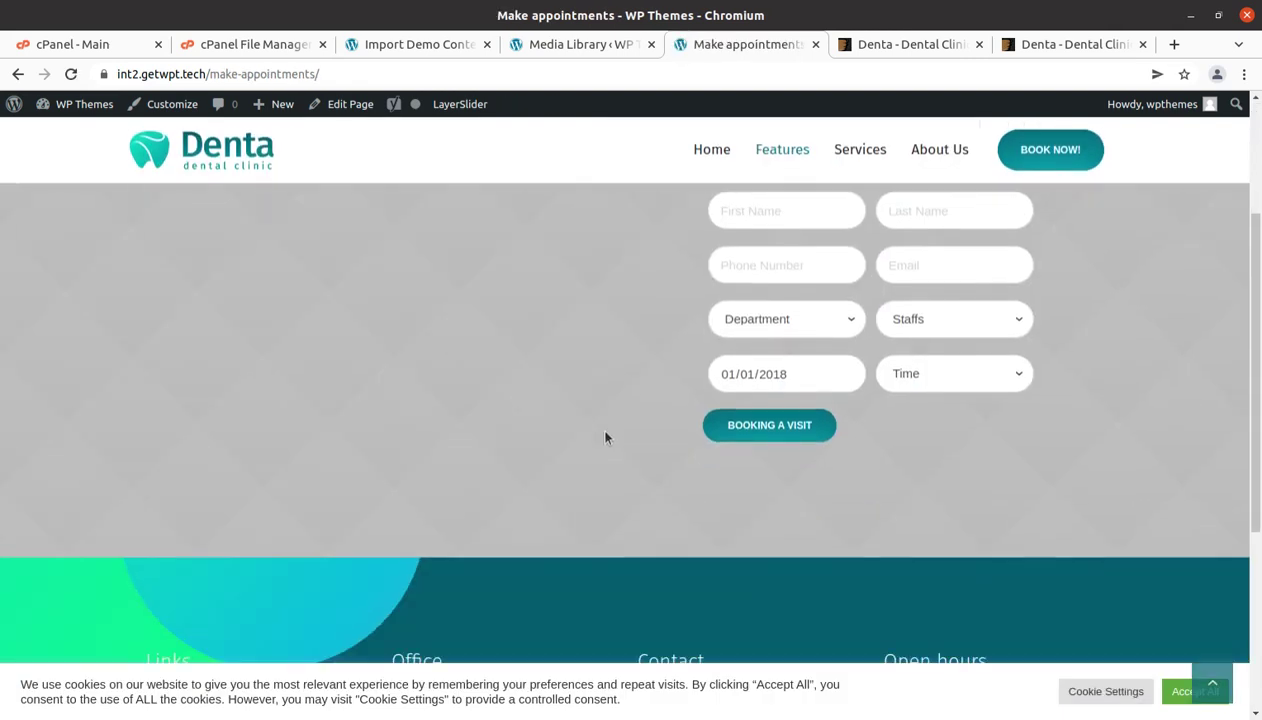
scroll(601, 445, up, 2)
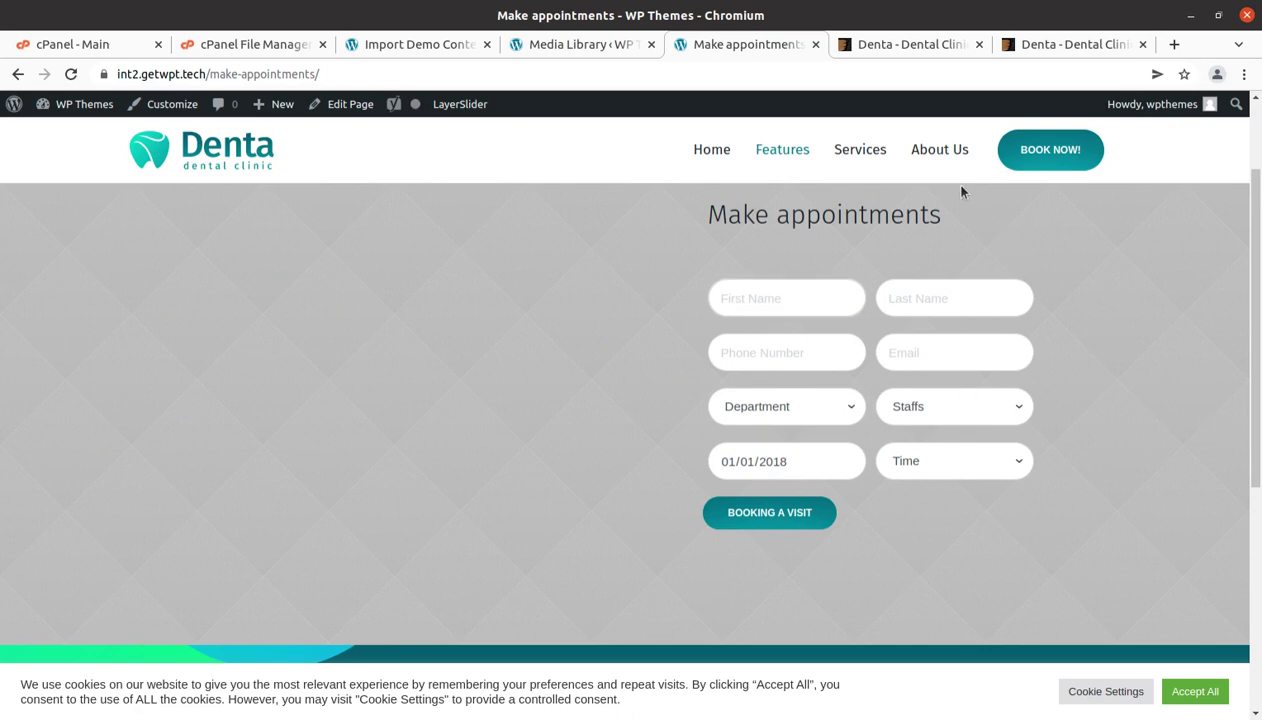
click(1016, 152)
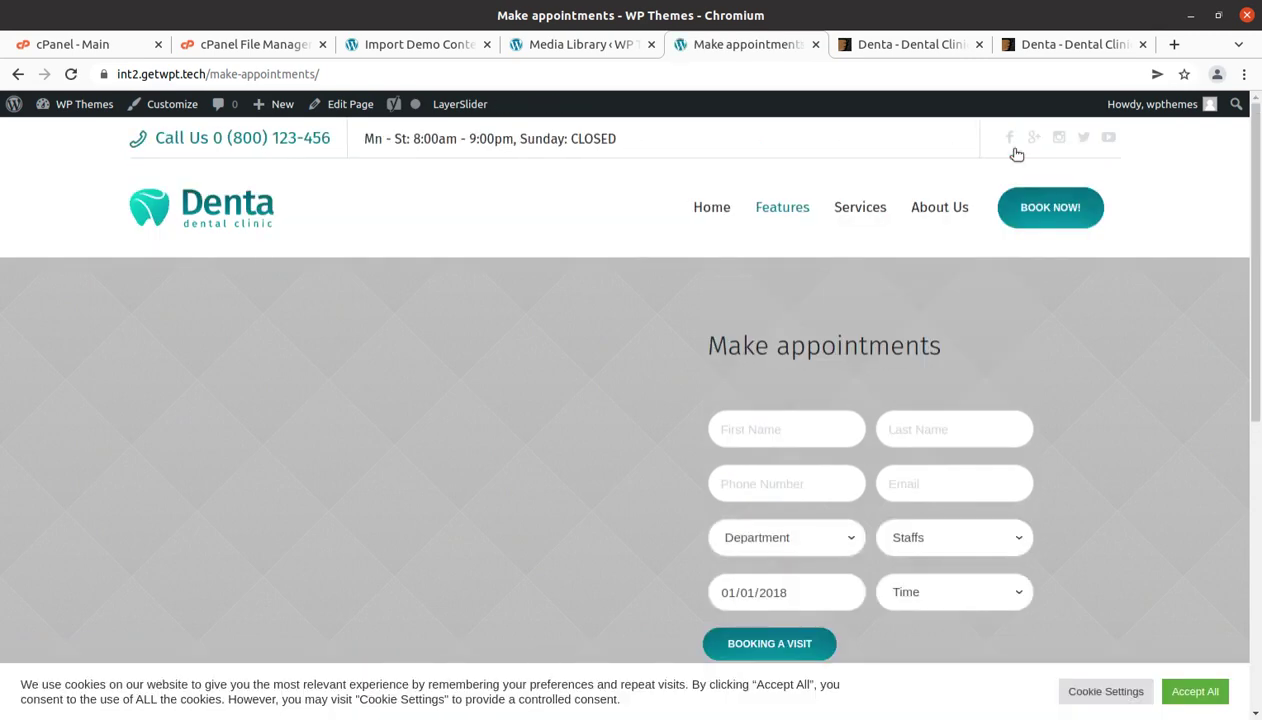
click(225, 220)
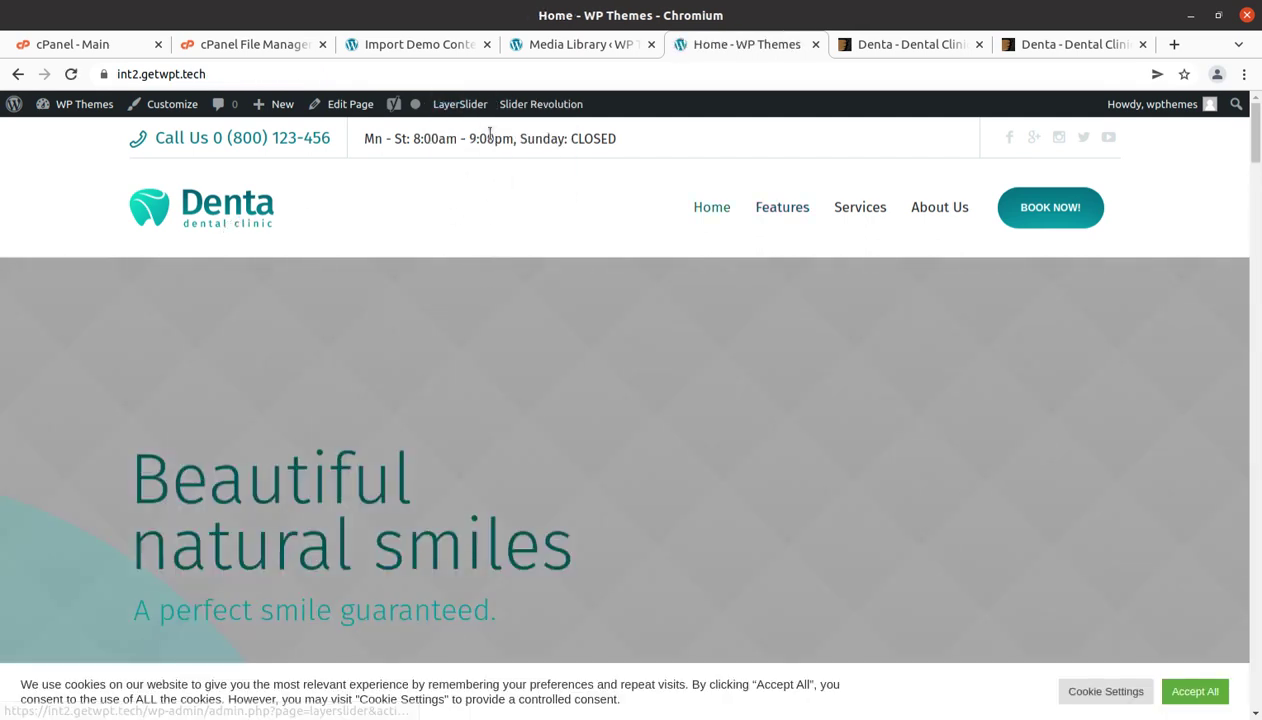
Open the home_alt slider in Slider Revolution's editor, then leave it via the WordPress logo menu's Dashboard link.
mouse_move(541, 108)
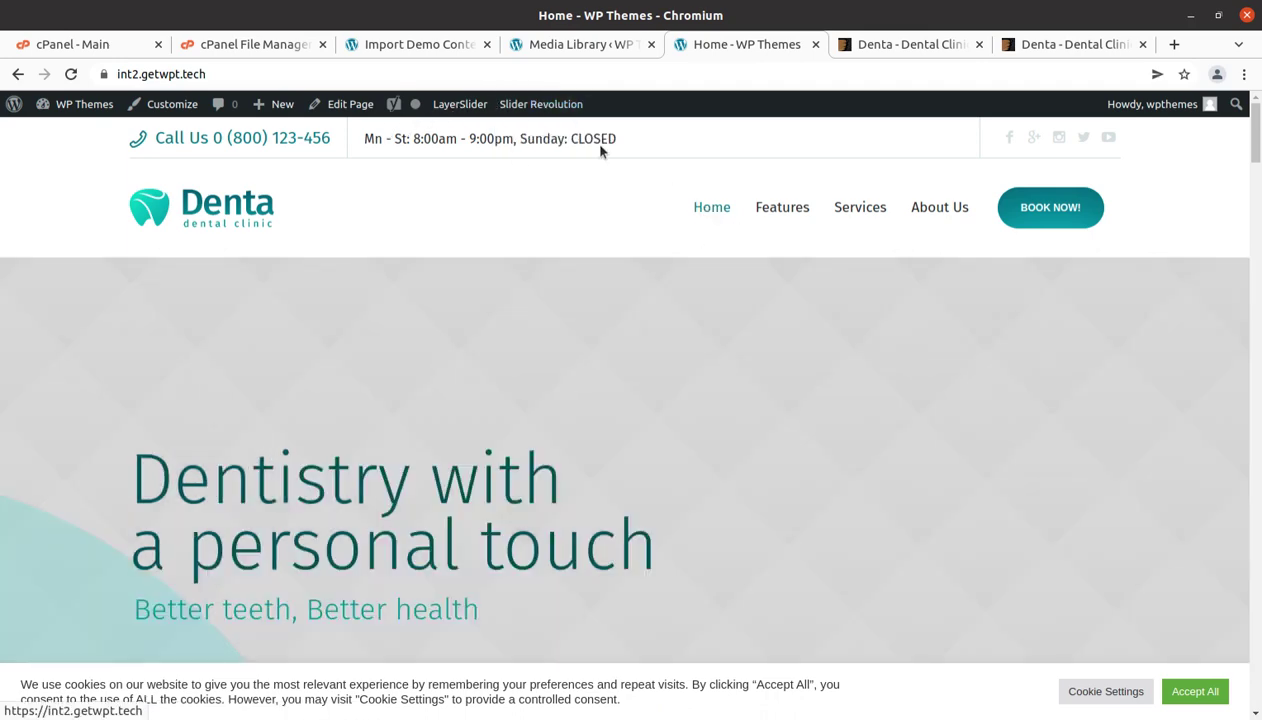
click(530, 131)
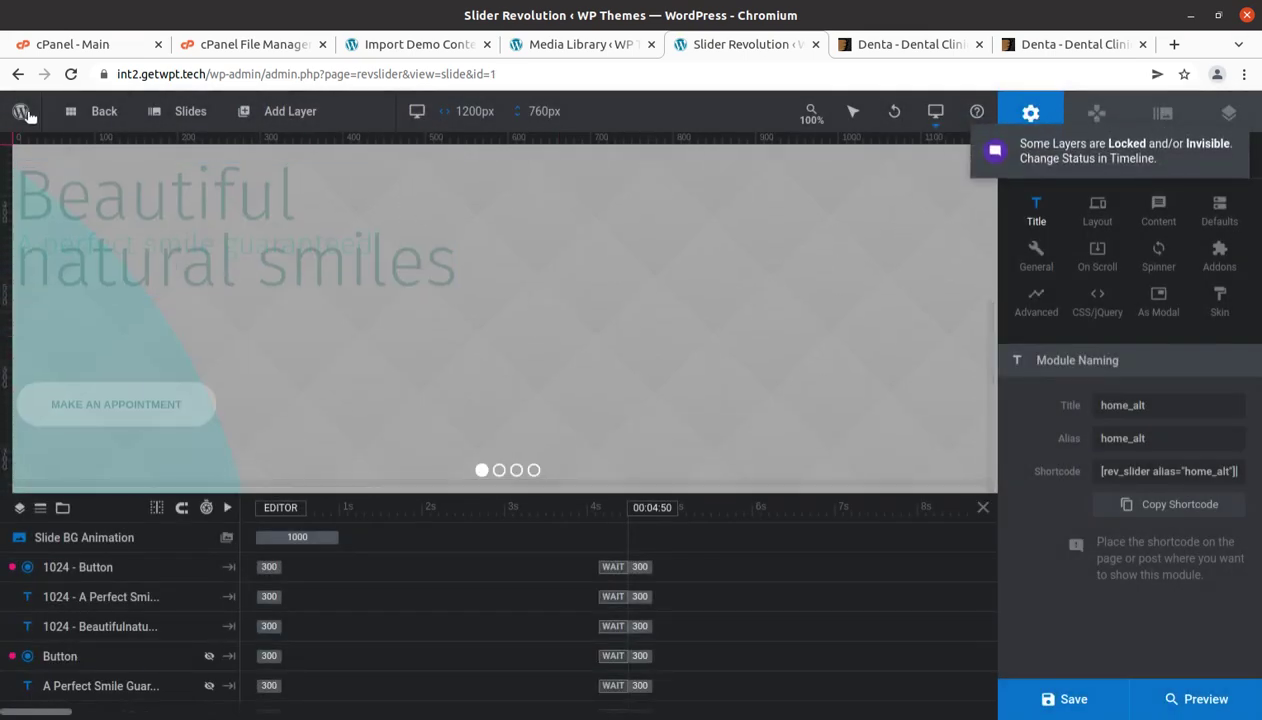
mouse_move(28, 116)
click(57, 145)
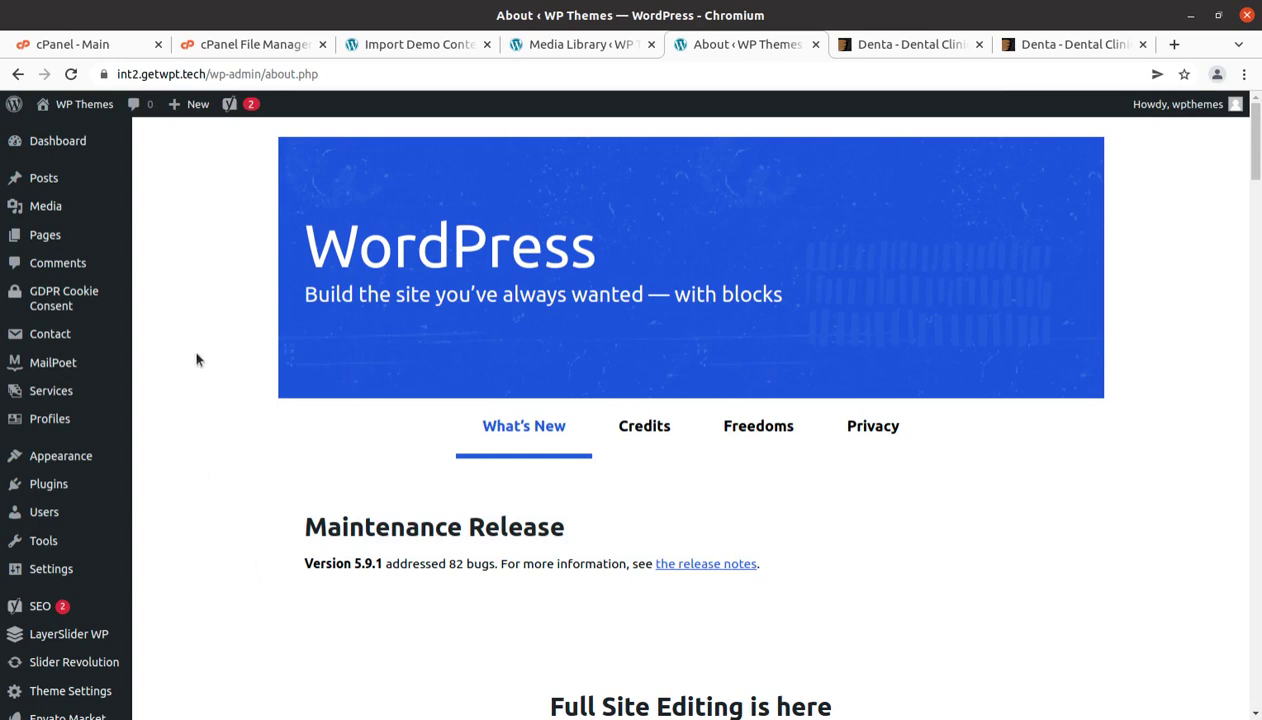
Open Services > All Services in a new browser tab and close the About WordPress tab.
mouse_move(51, 183)
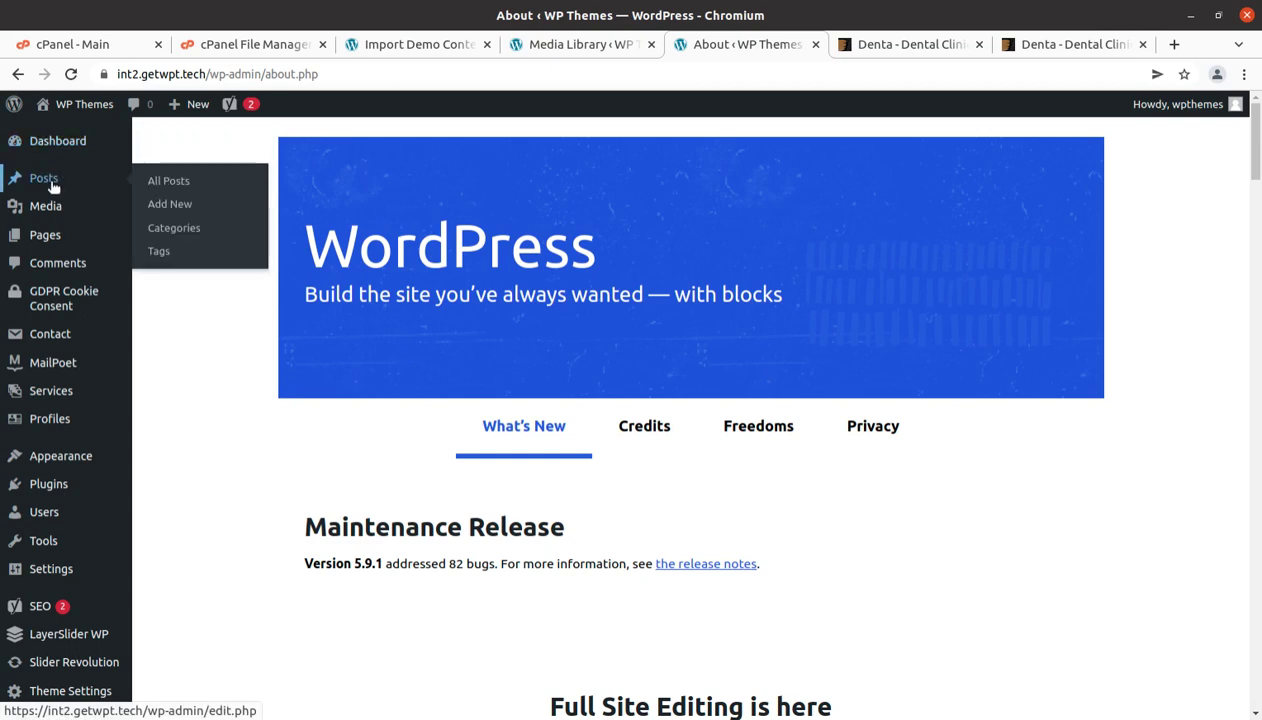
mouse_move(58, 310)
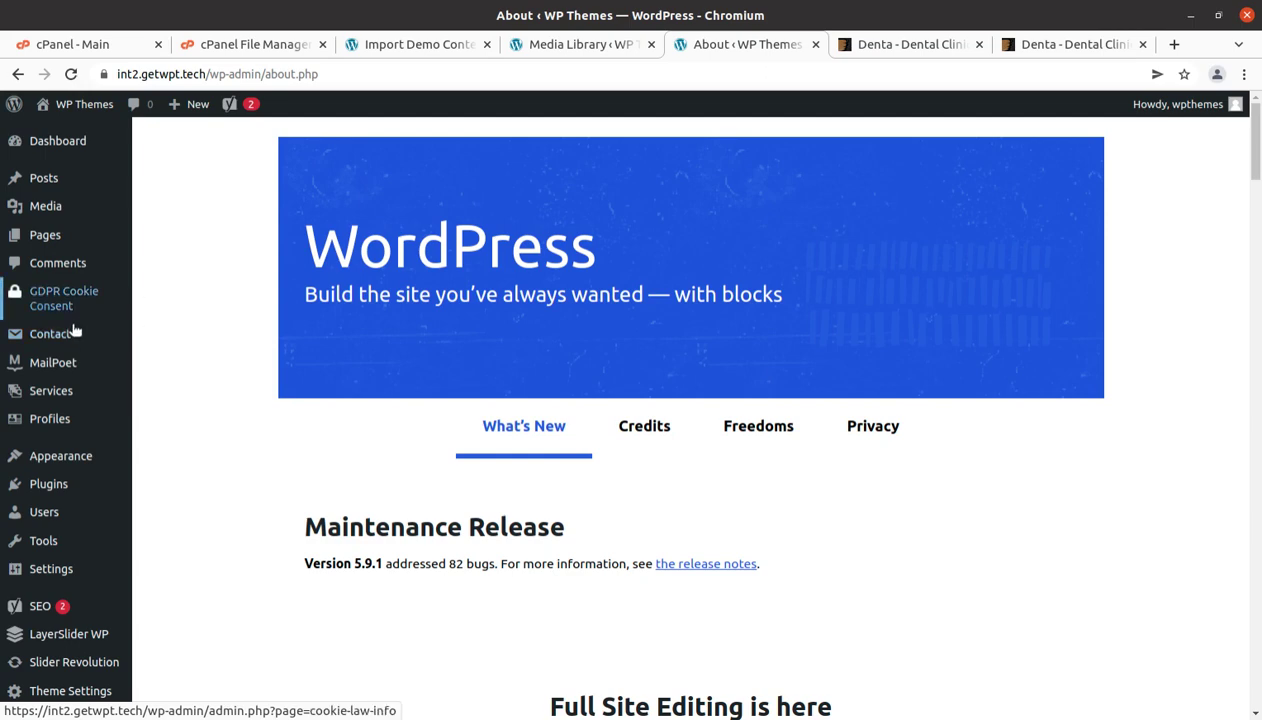
mouse_move(50, 338)
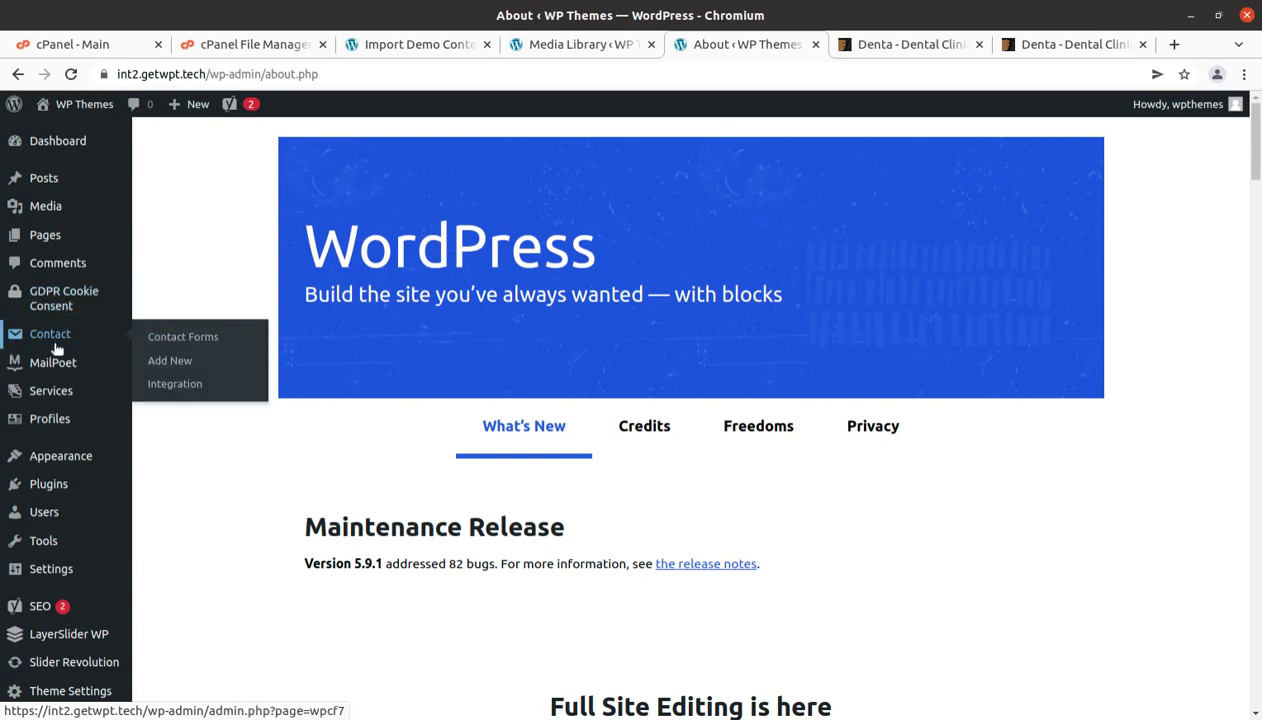
mouse_move(38, 362)
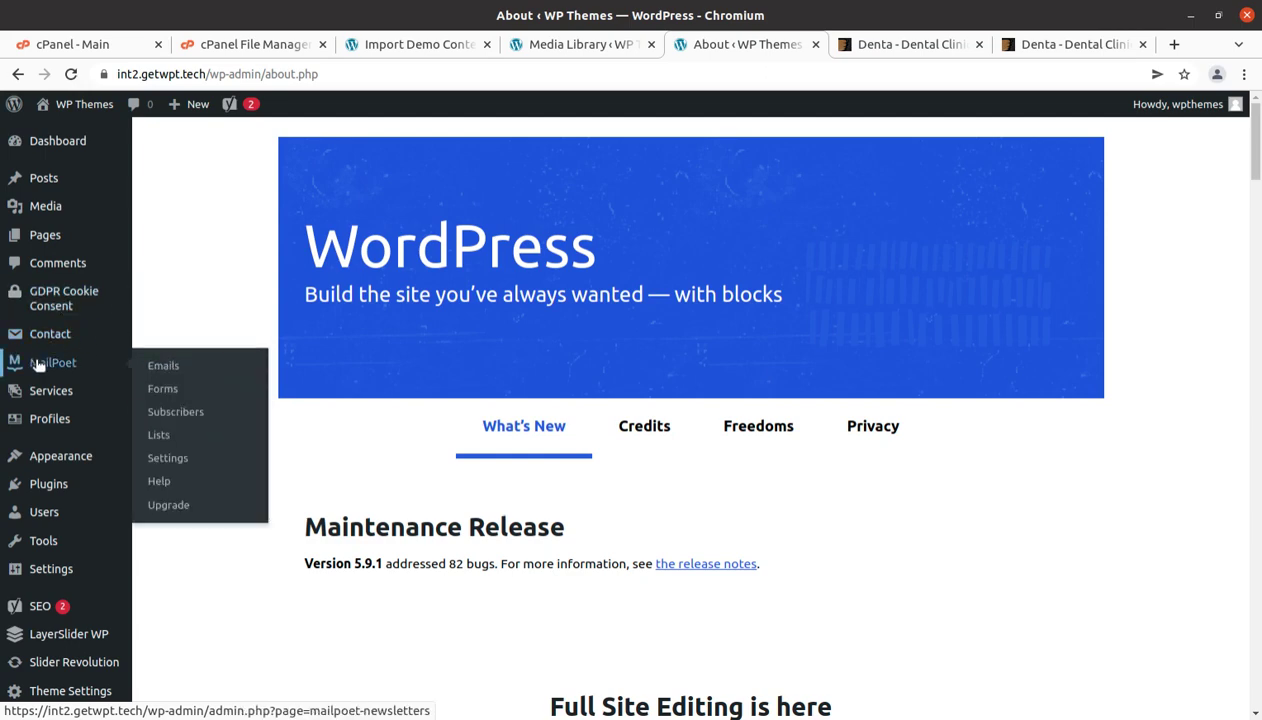
mouse_move(45, 395)
middle_click(155, 395)
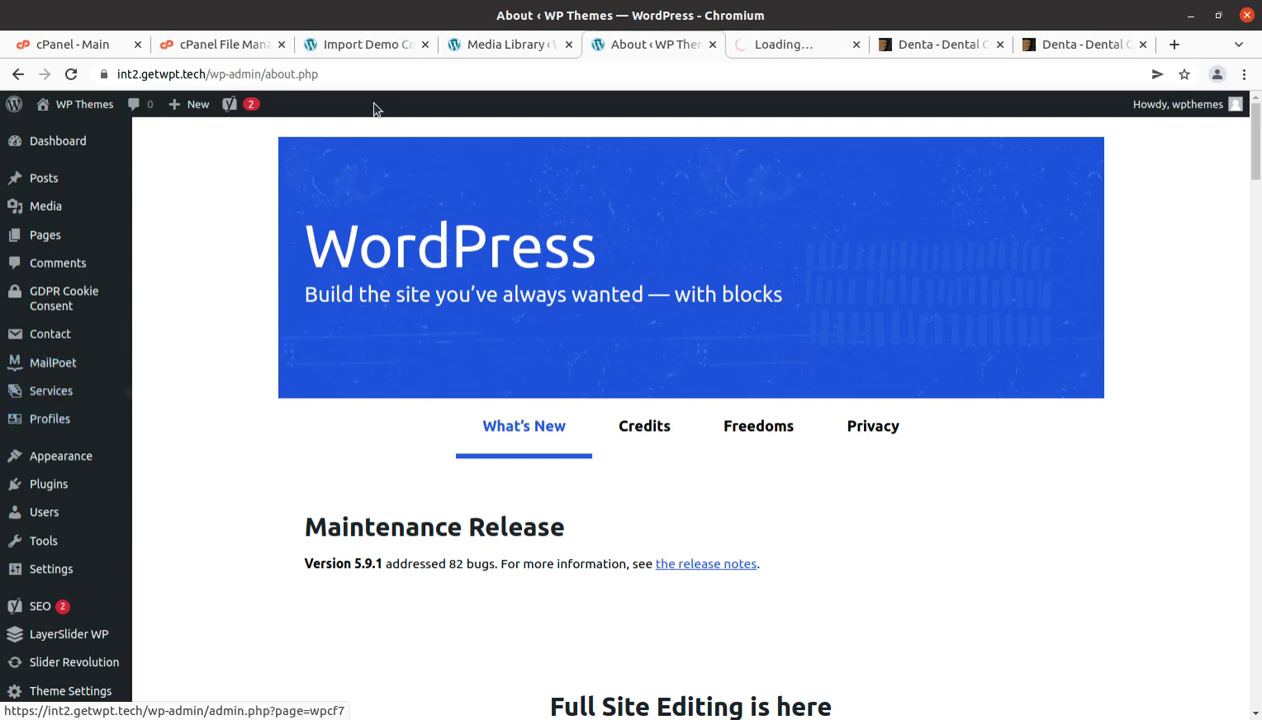
click(712, 44)
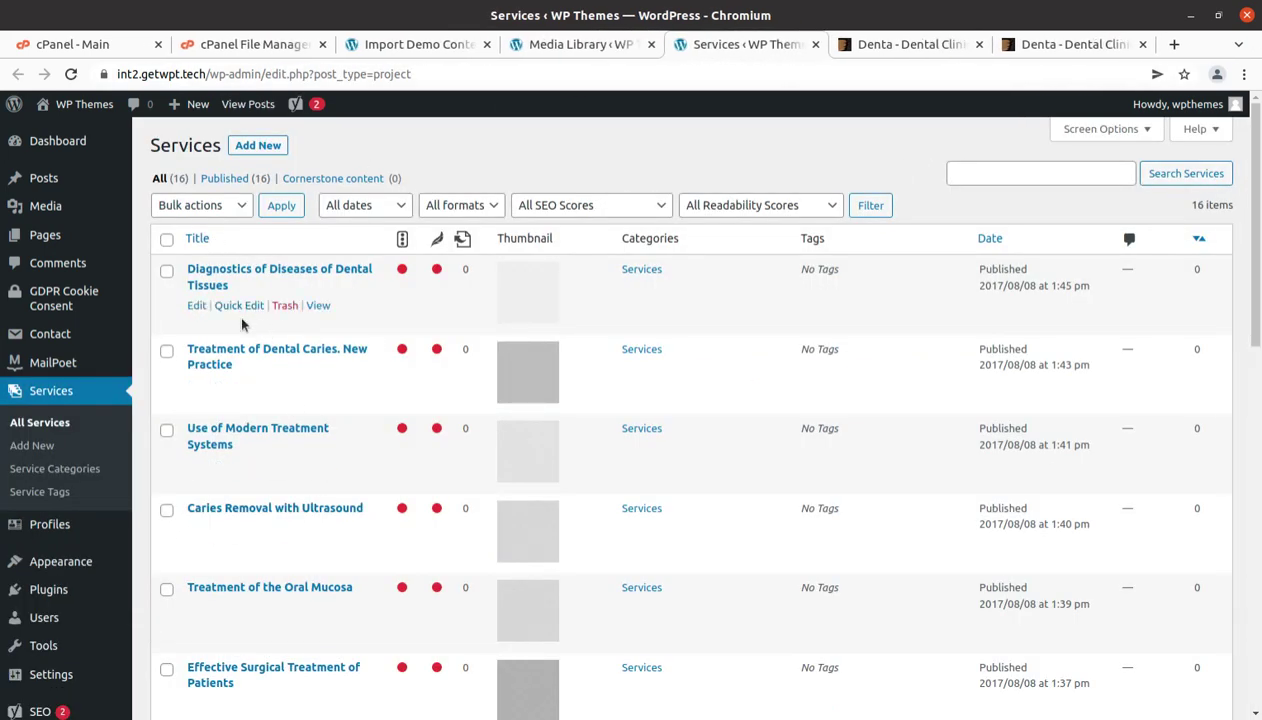
Open the Diagnostics of Diseases of Dental Tissues service's public page in a new tab.
scroll(304, 296, down, 7)
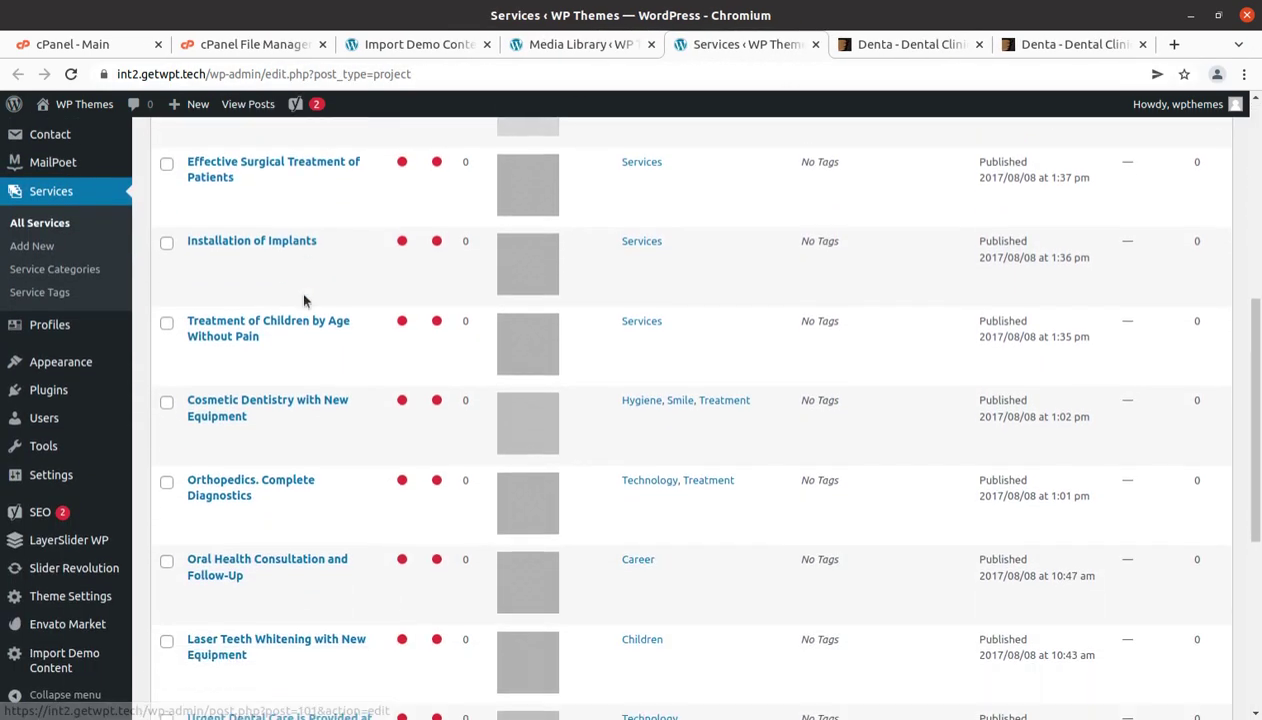
scroll(304, 296, up, 6)
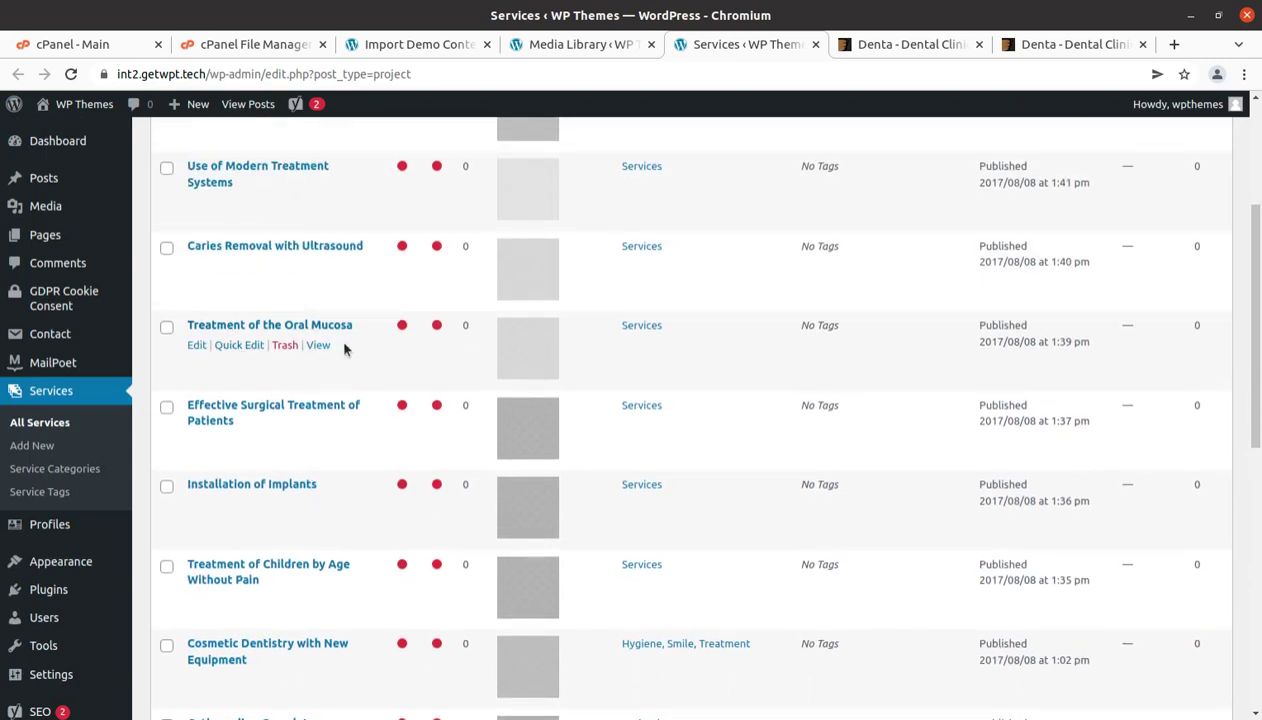
scroll(620, 343, down, 4)
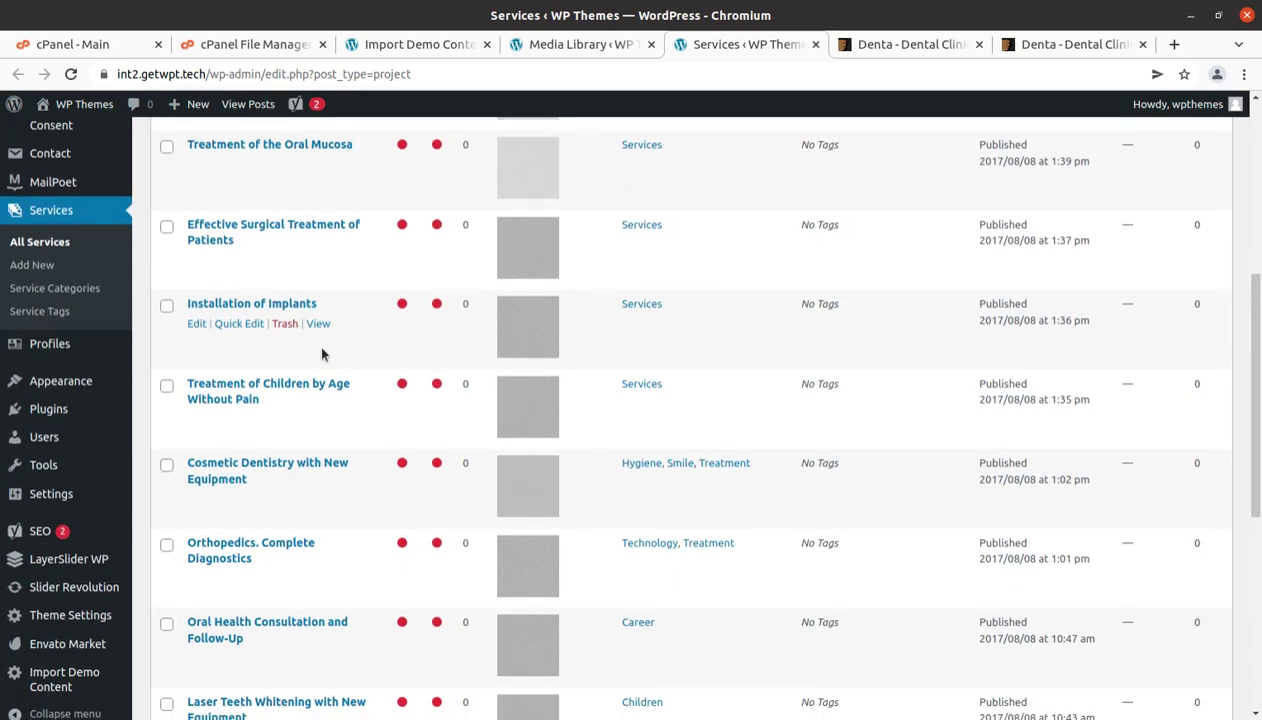
scroll(320, 355, down, 1)
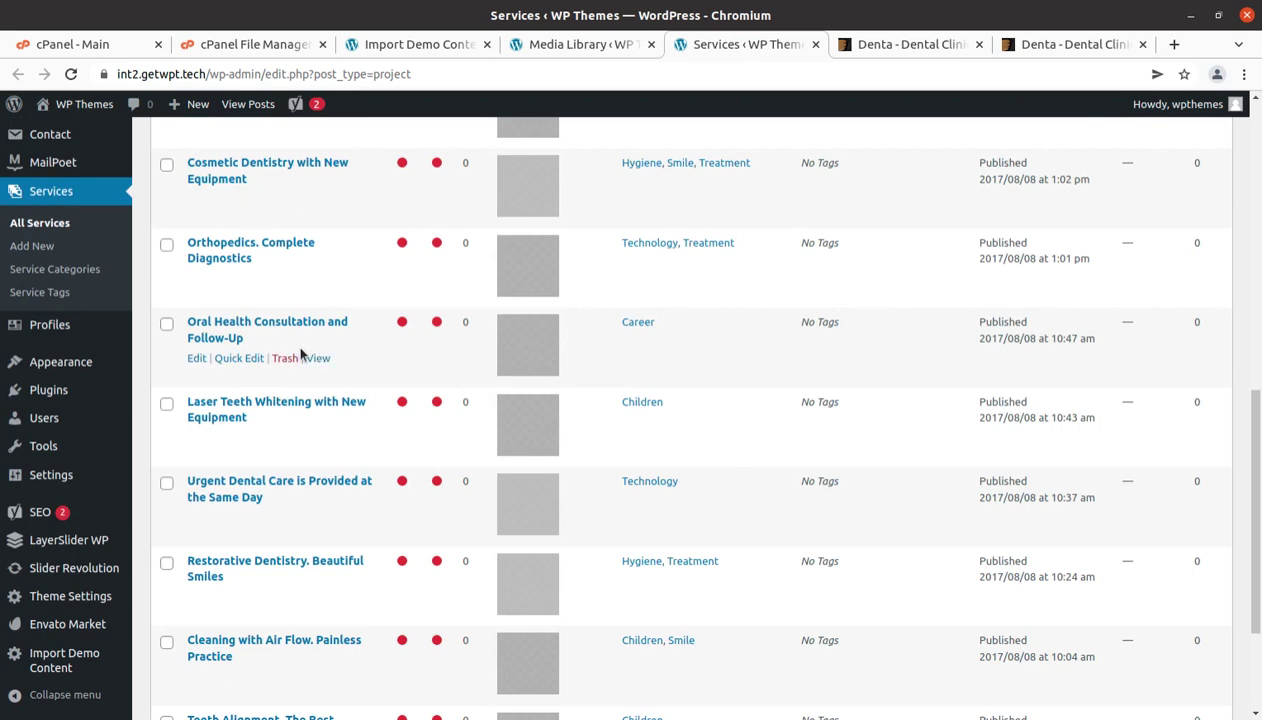
scroll(300, 355, up, 5)
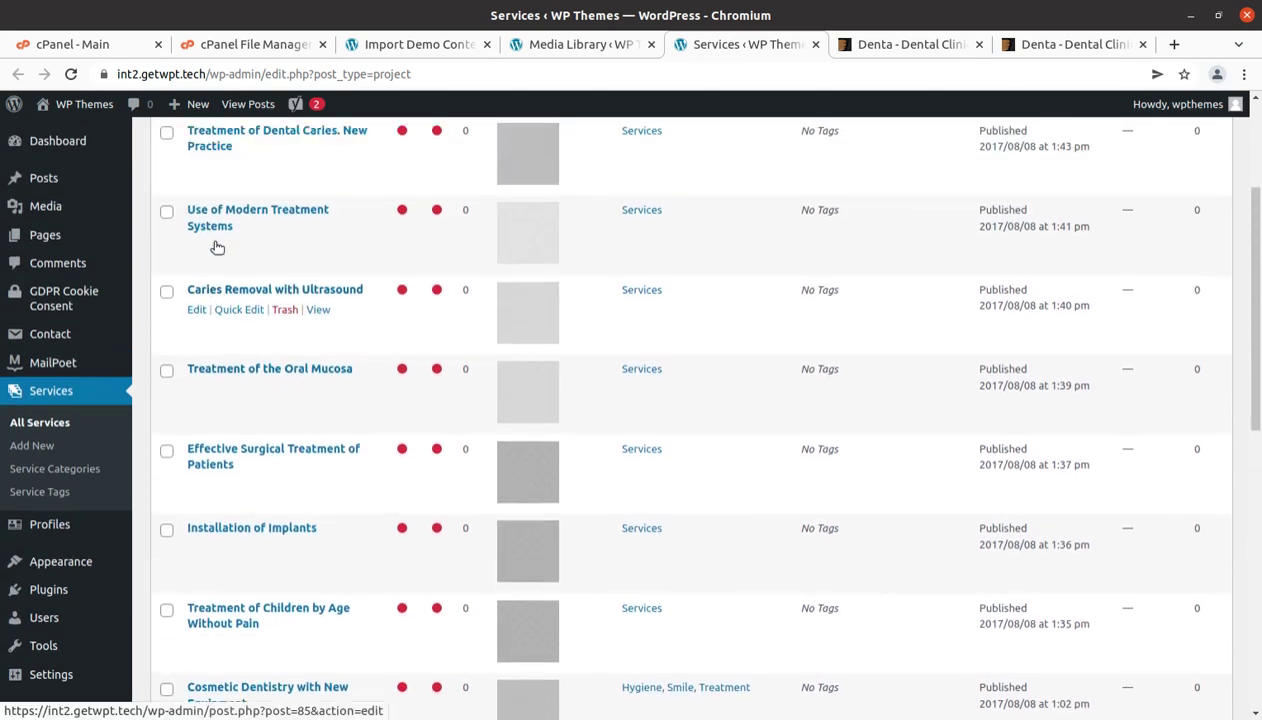
scroll(215, 245, up, 1)
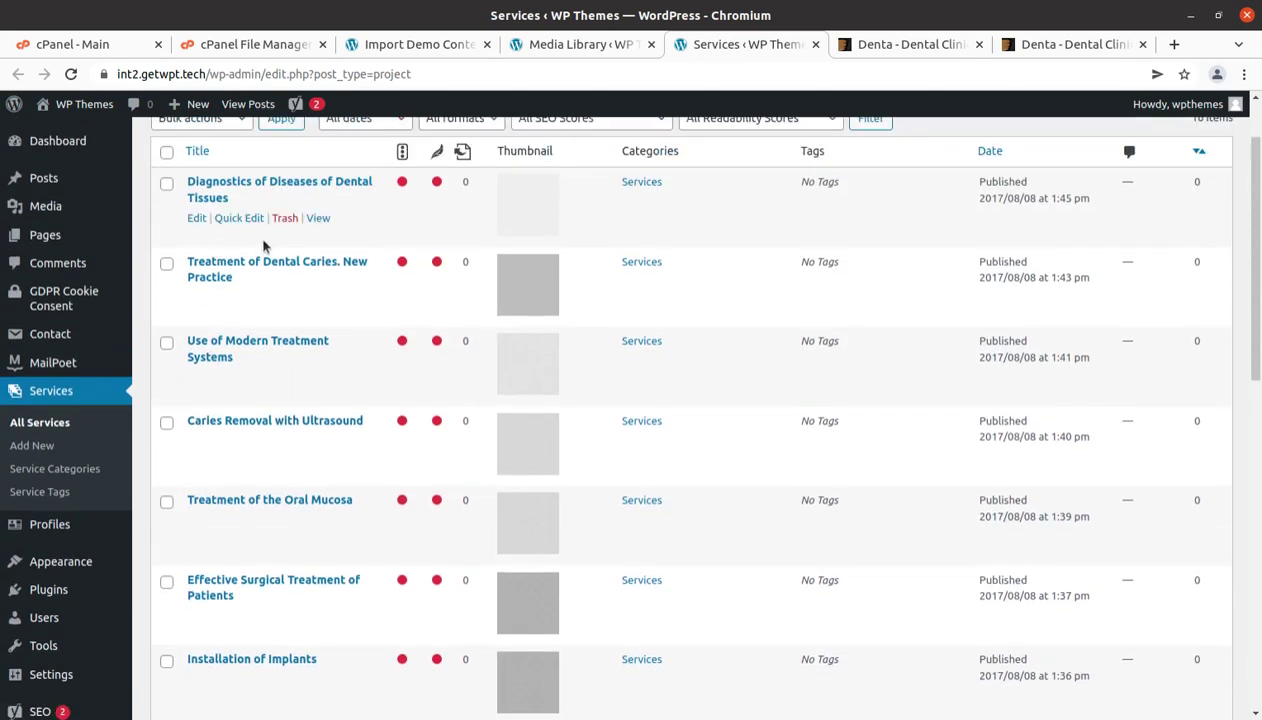
middle_click(317, 221)
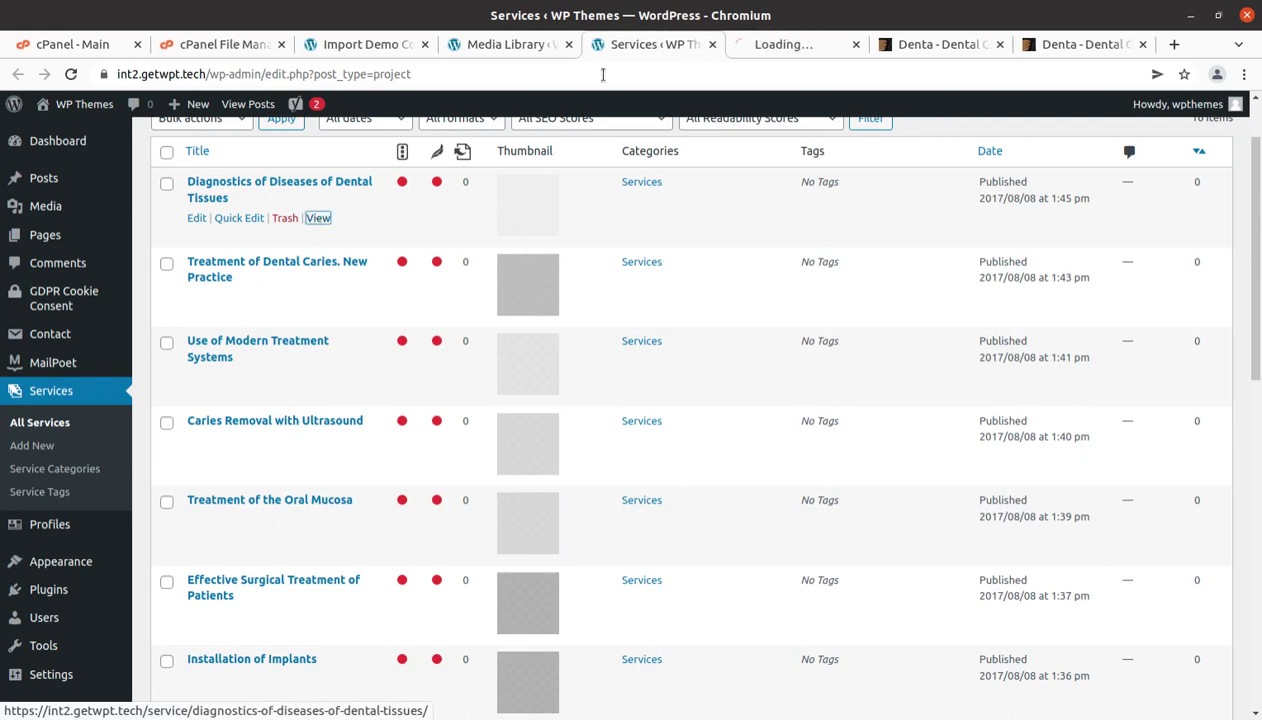
Switch to the Diagnostics service page and scroll through its details, description and four More service cards.
click(760, 44)
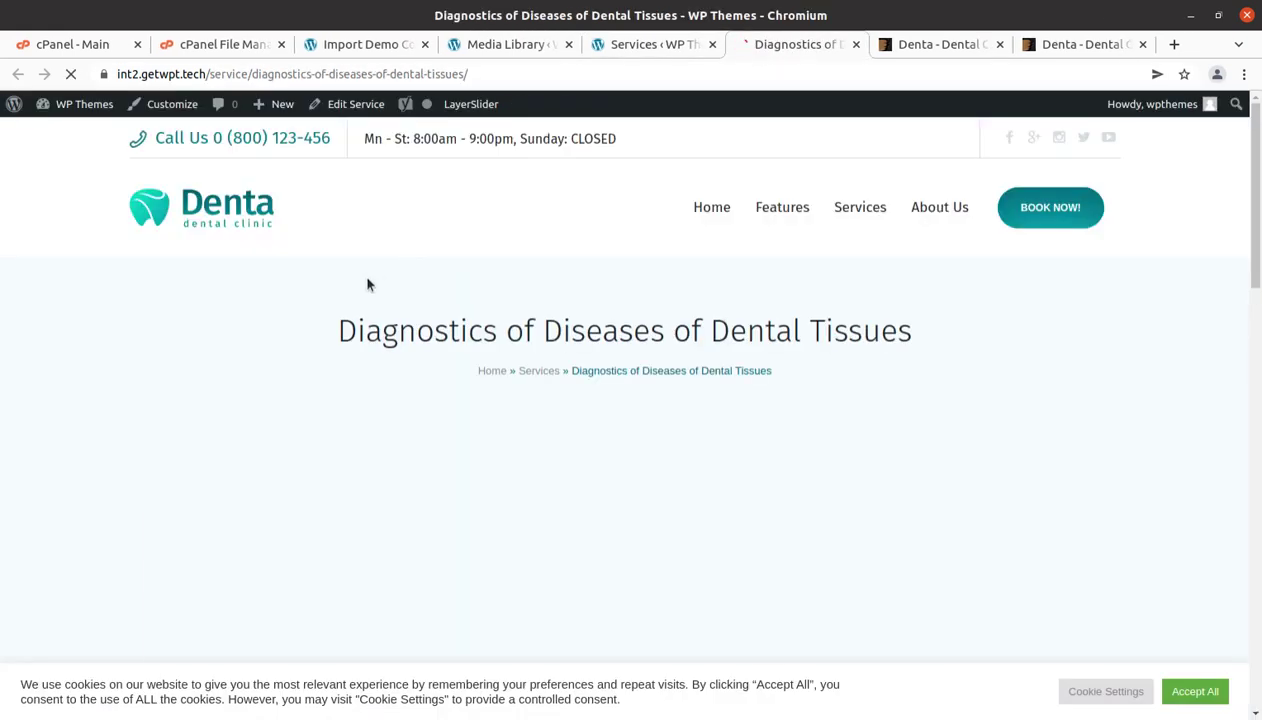
scroll(622, 318, down, 4)
scroll(629, 324, down, 4)
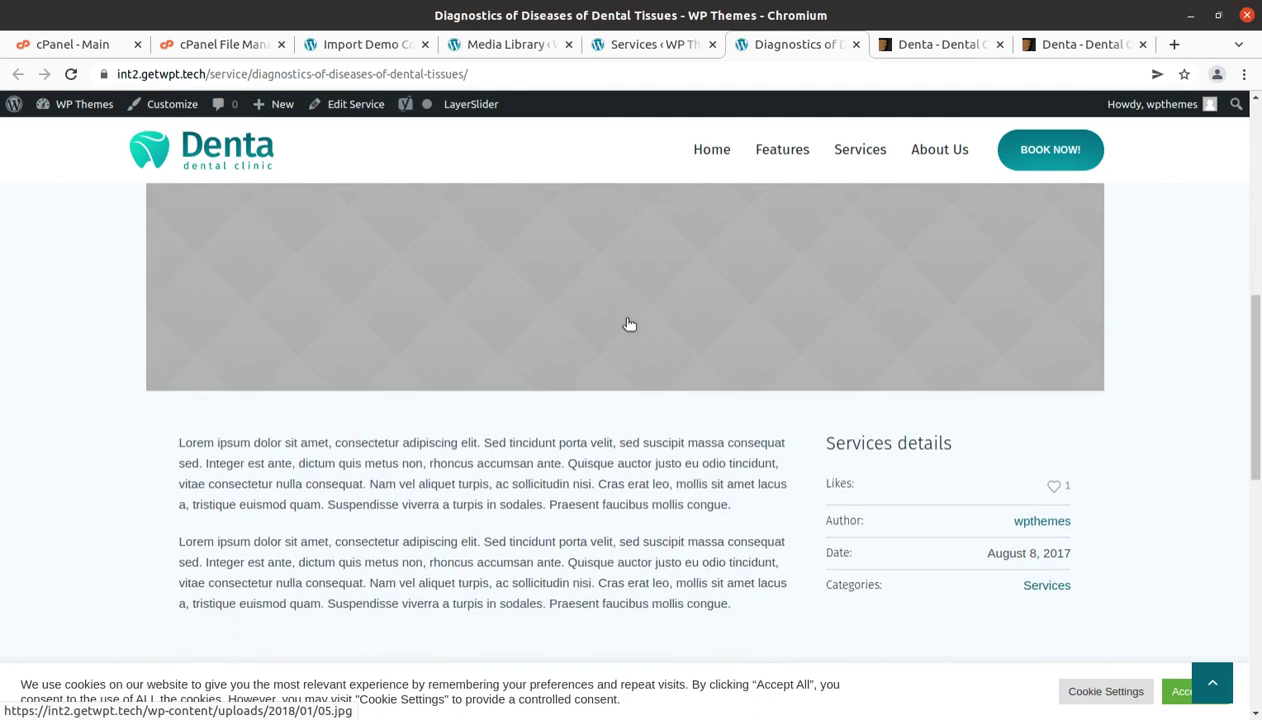
scroll(627, 325, down, 1)
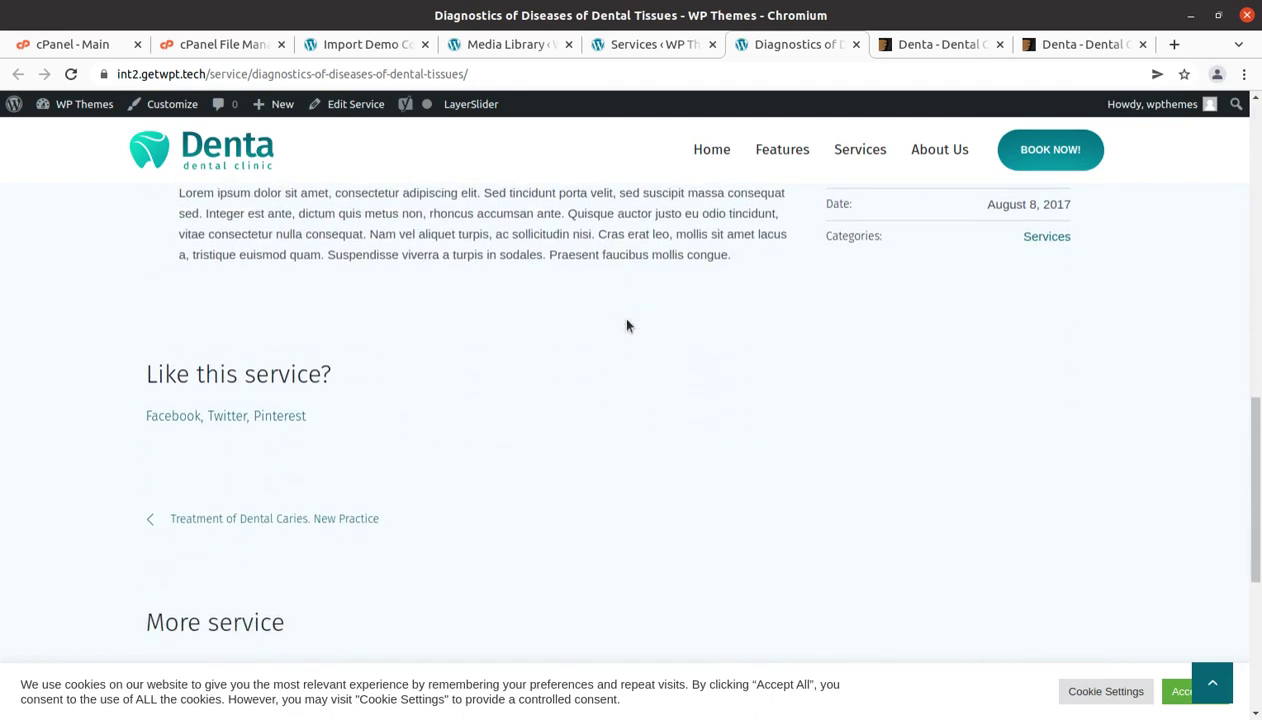
scroll(627, 325, down, 1)
scroll(627, 325, down, 2)
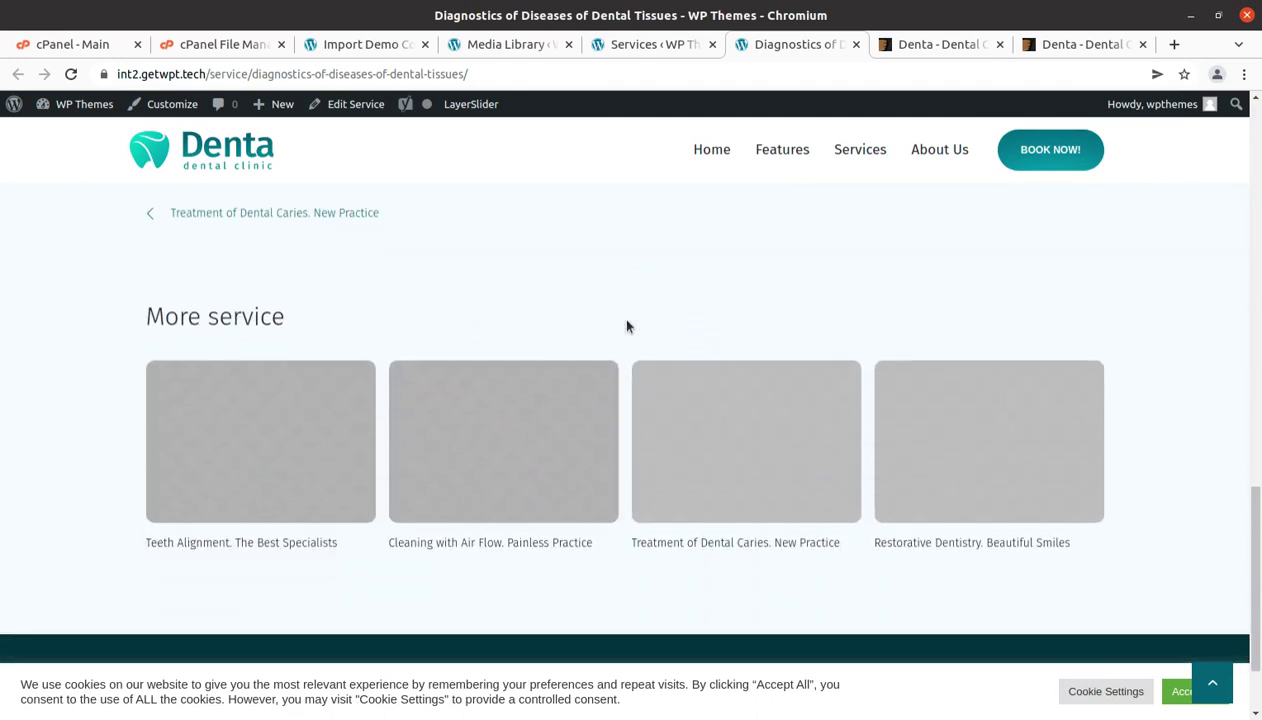
scroll(490, 224, up, 8)
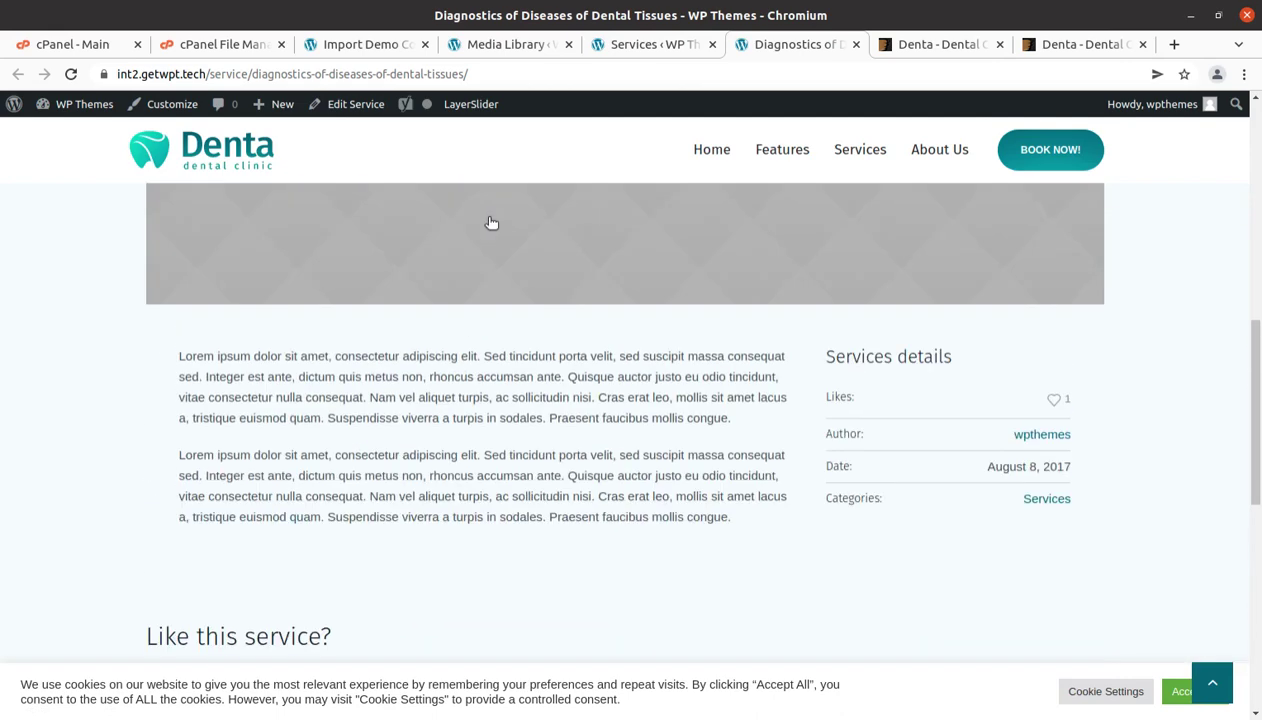
scroll(615, 182, up, 1)
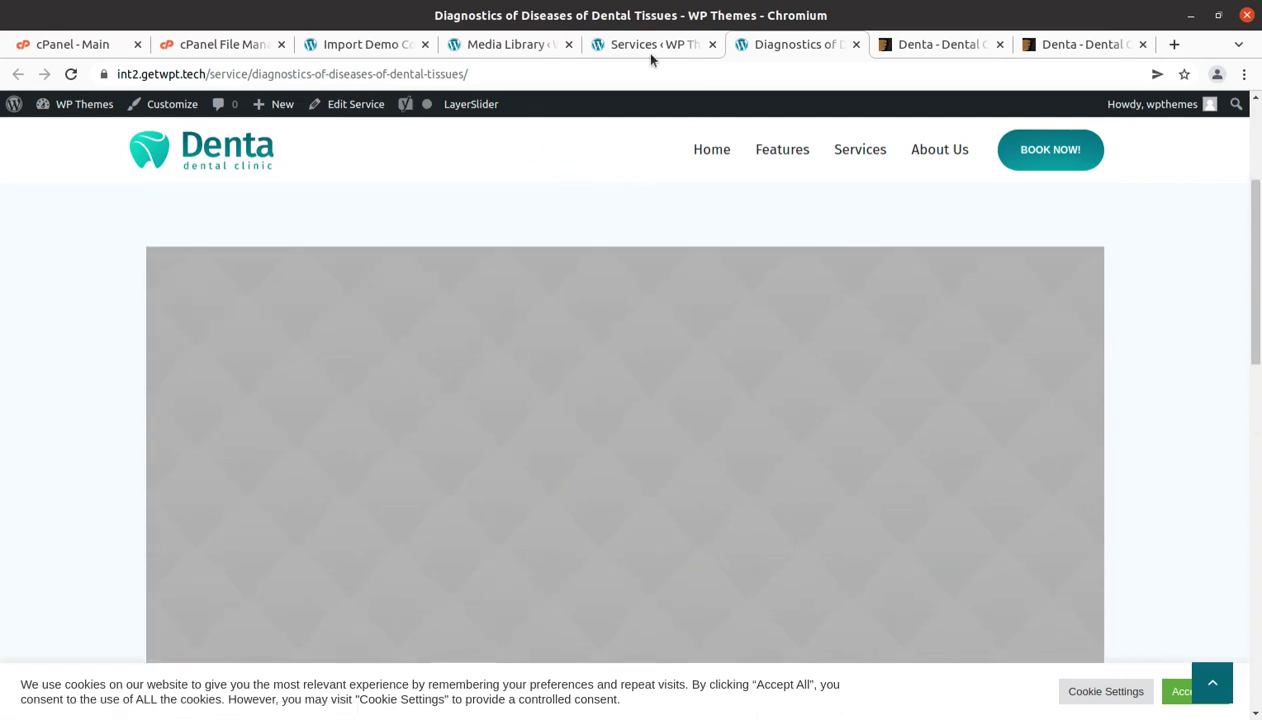
Show the Profiles list of seven dentists and close the Media Library and Services tabs.
click(360, 46)
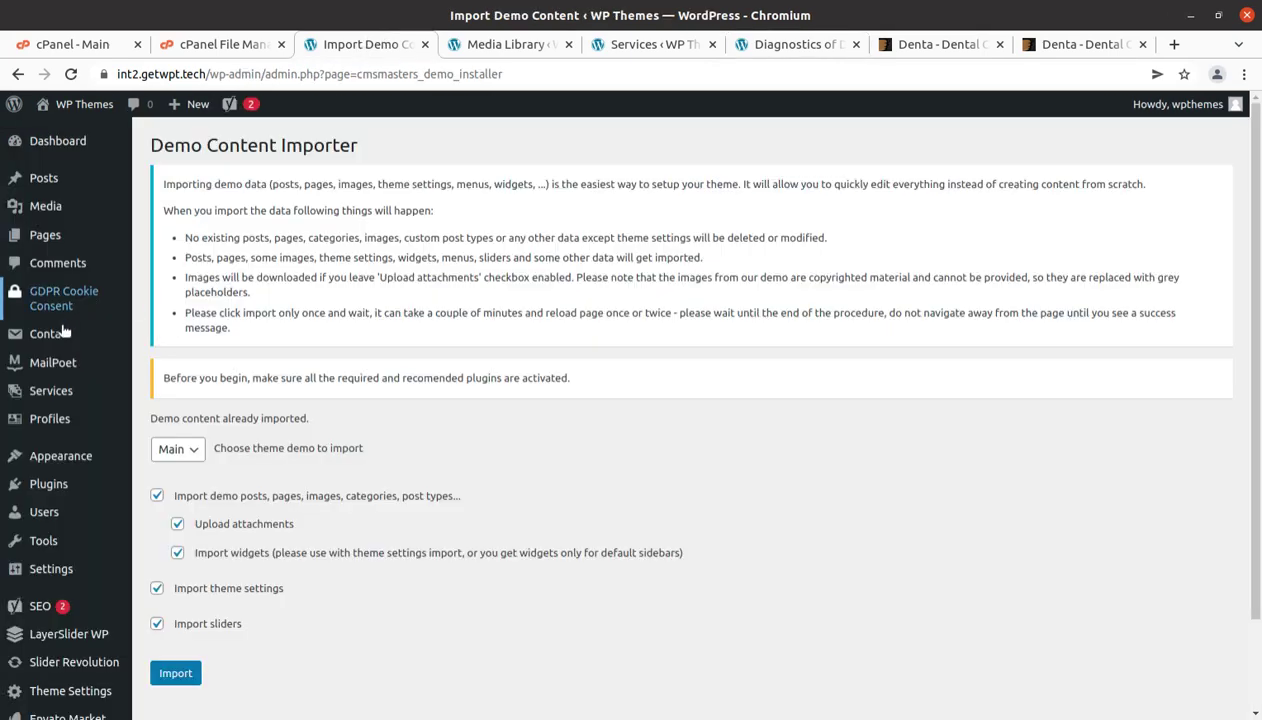
click(49, 421)
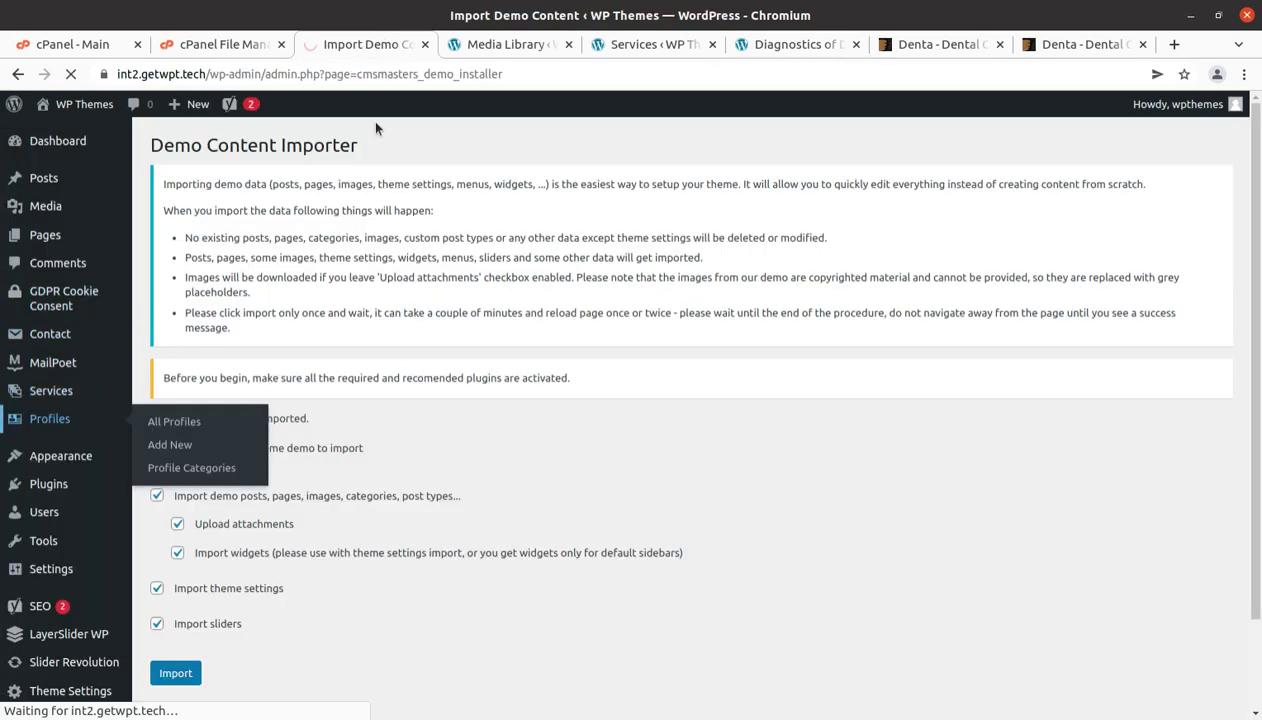
click(541, 47)
click(567, 46)
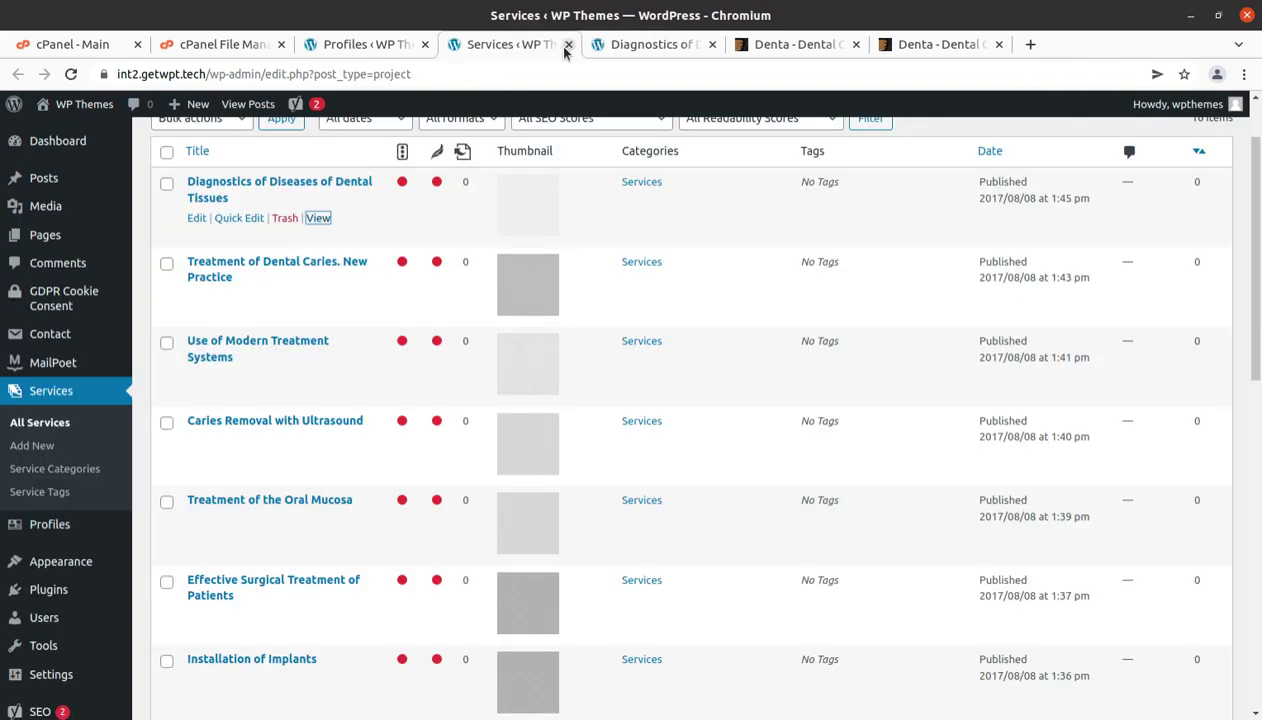
click(567, 46)
click(360, 44)
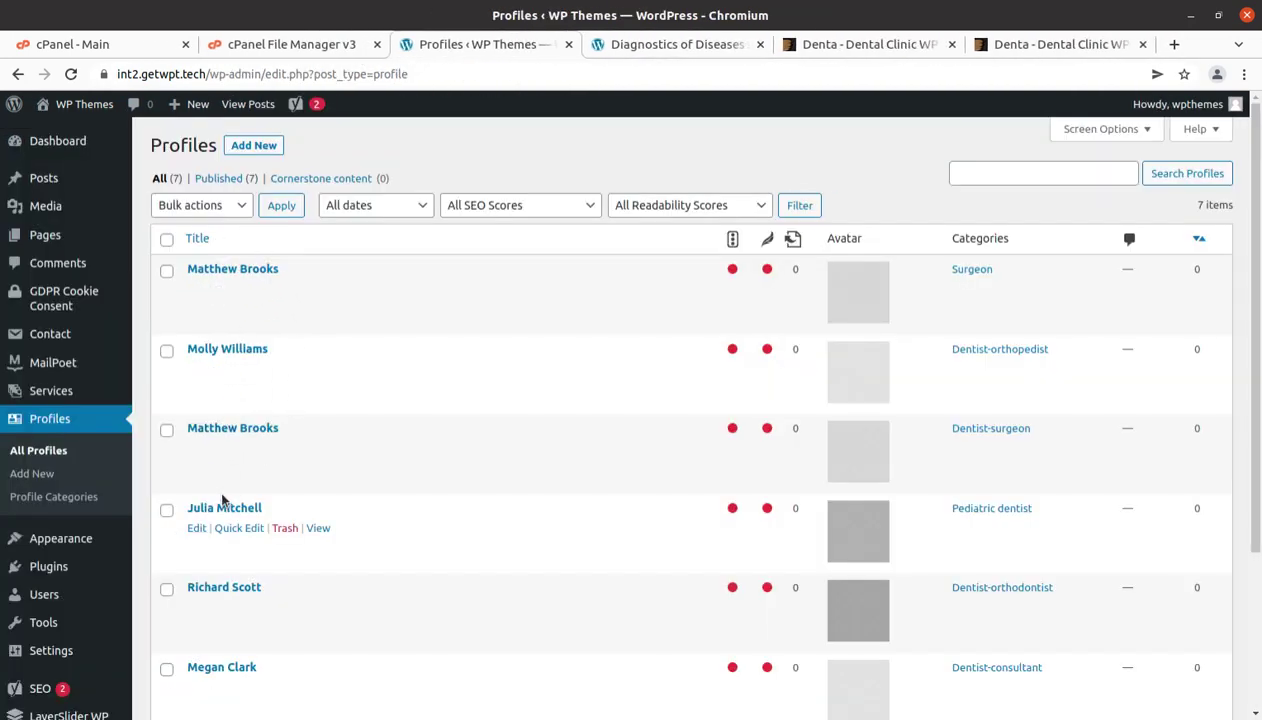
middle_click(320, 370)
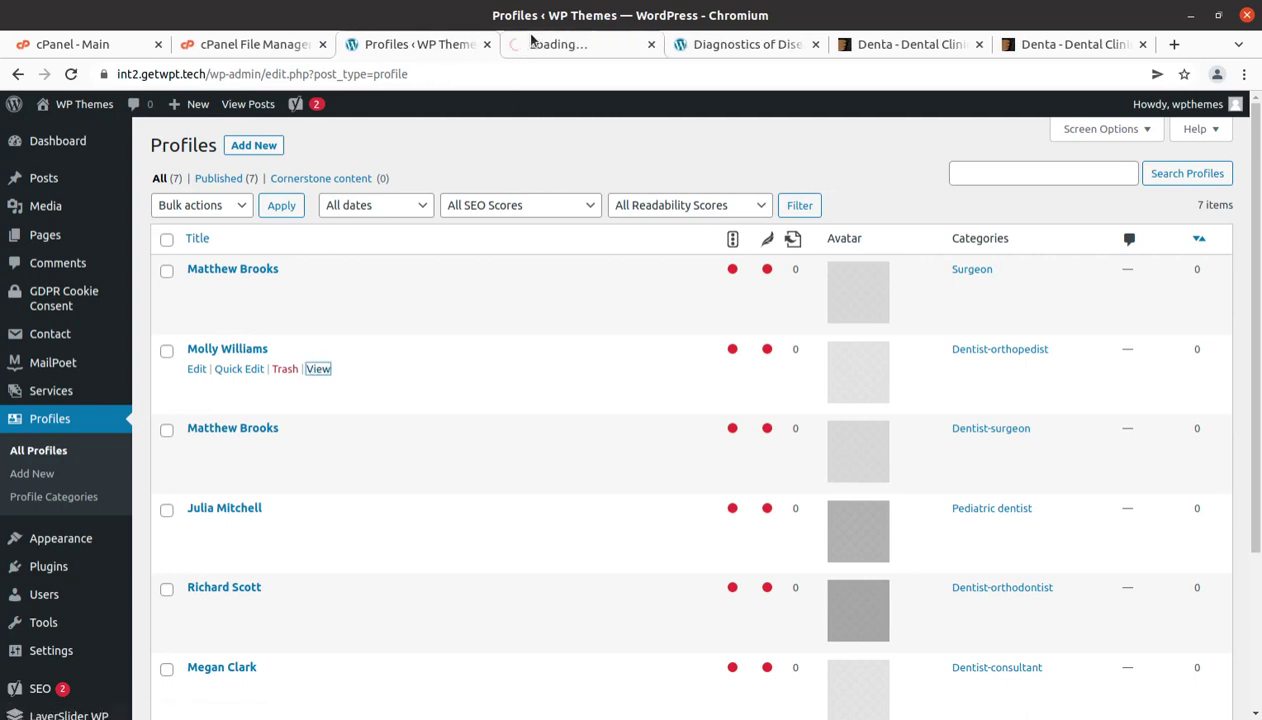
key(ctrl+Tab)
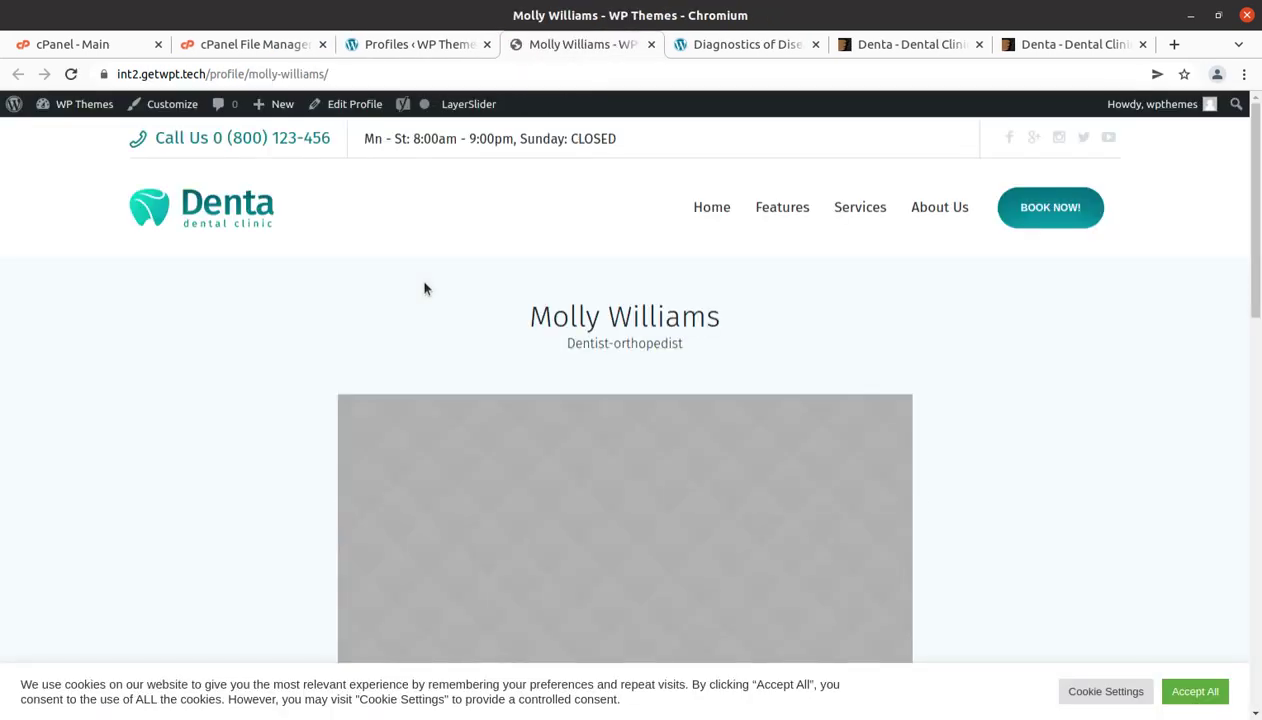
scroll(432, 287, down, 4)
scroll(432, 287, down, 5)
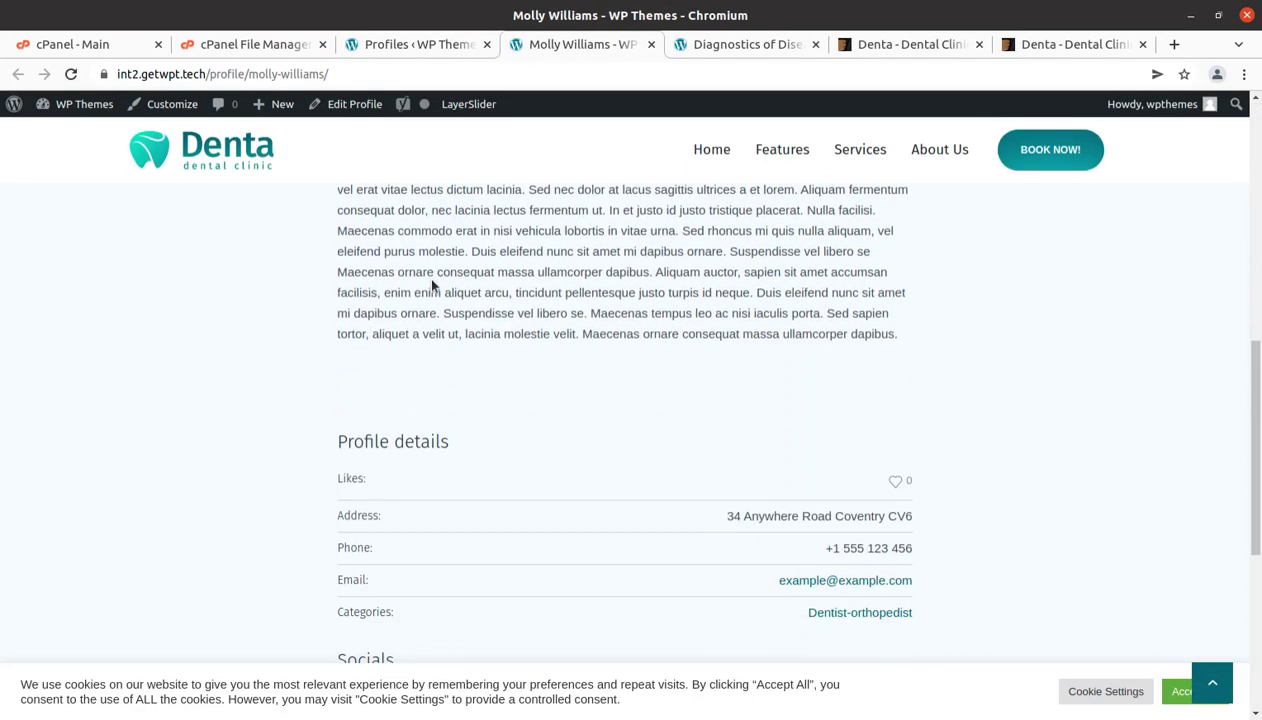
scroll(432, 287, down, 3)
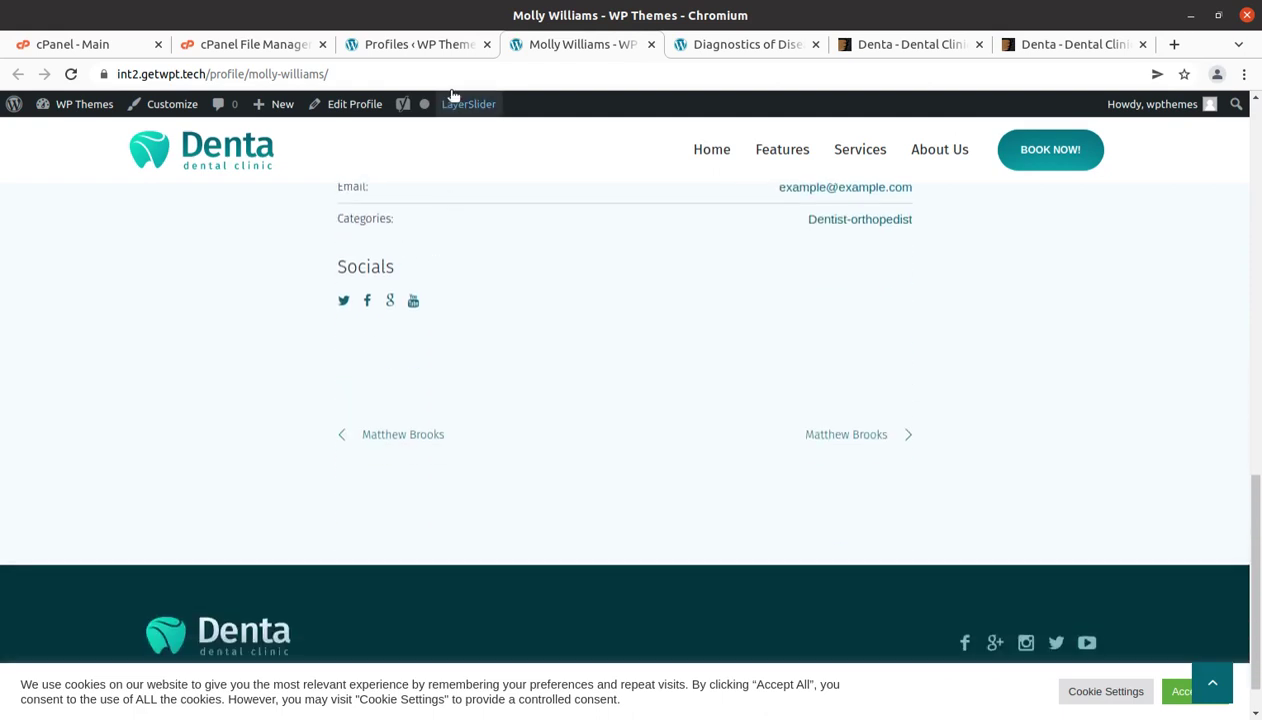
click(651, 44)
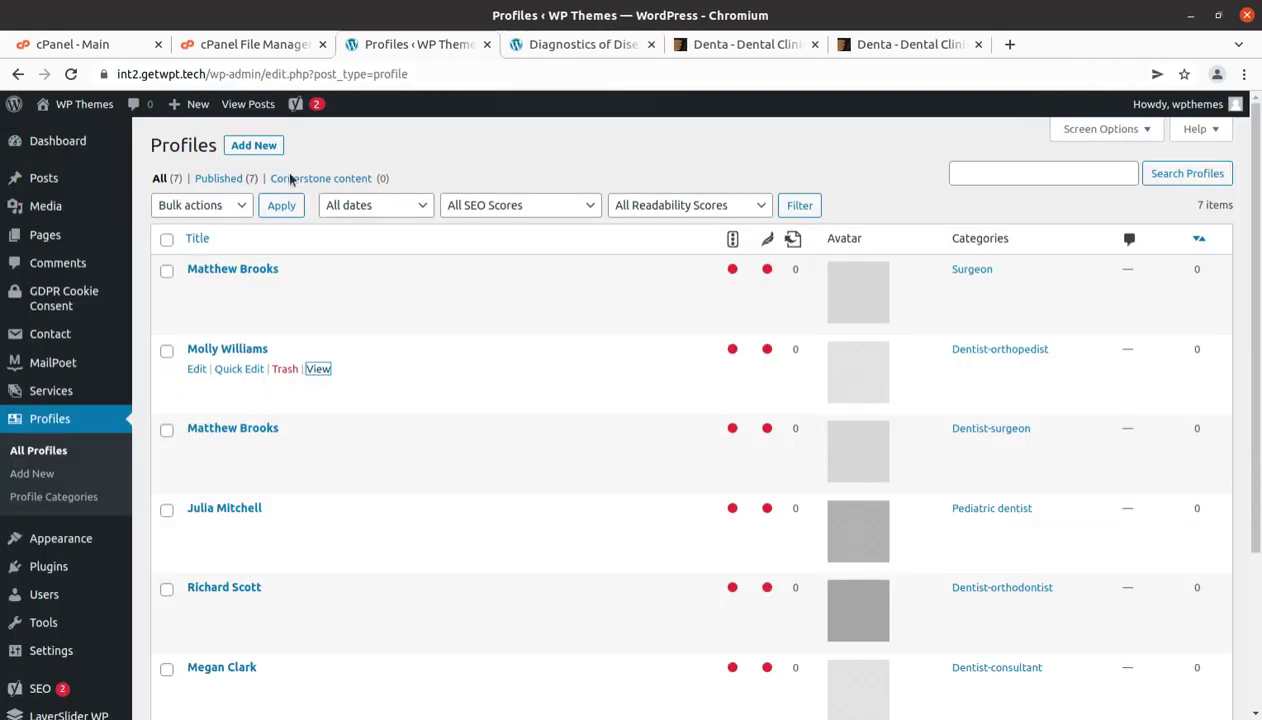
scroll(20, 380, down, 4)
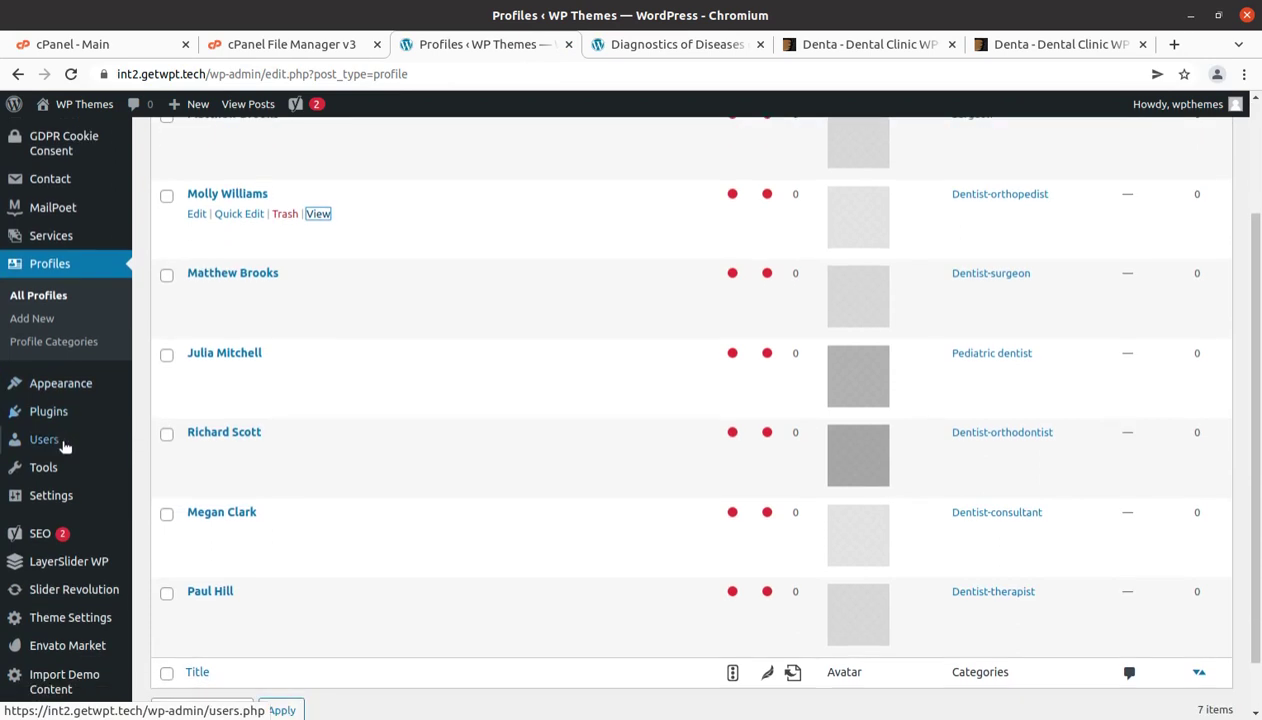
mouse_move(58, 500)
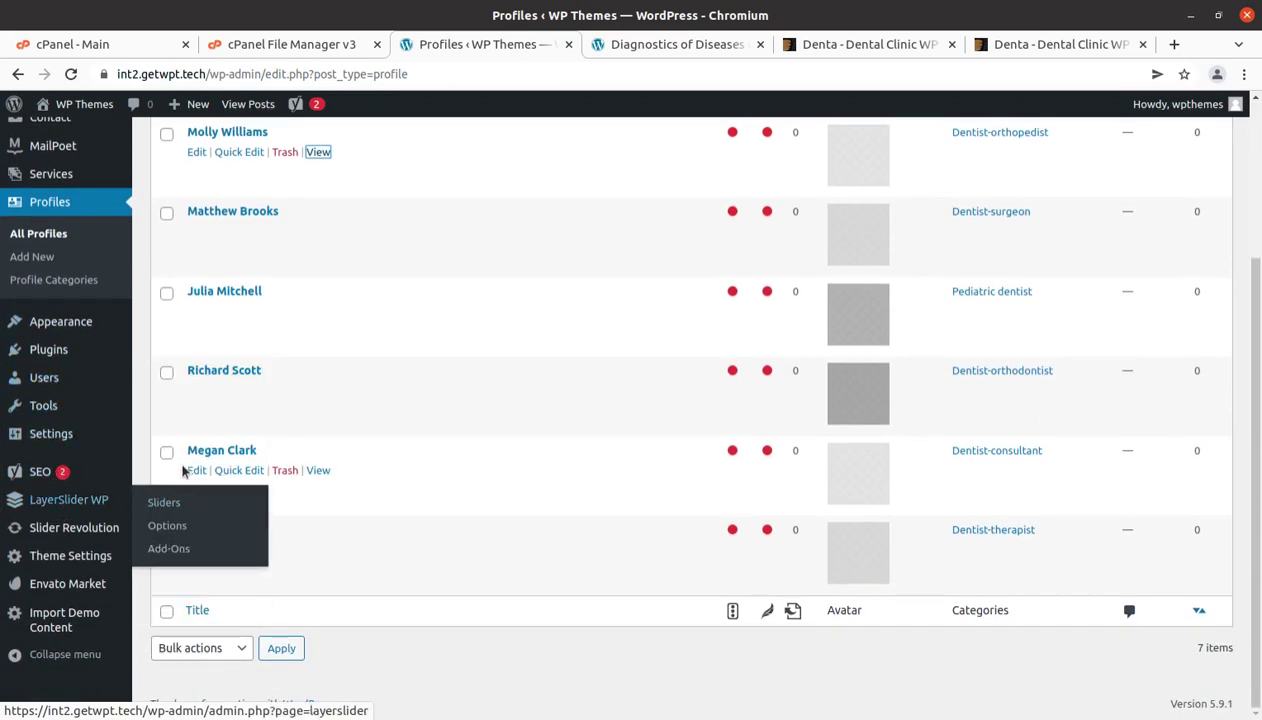
Open the live site in a new tab, then open the Layer Slider from LayerSlider's Sliders list.
click(157, 507)
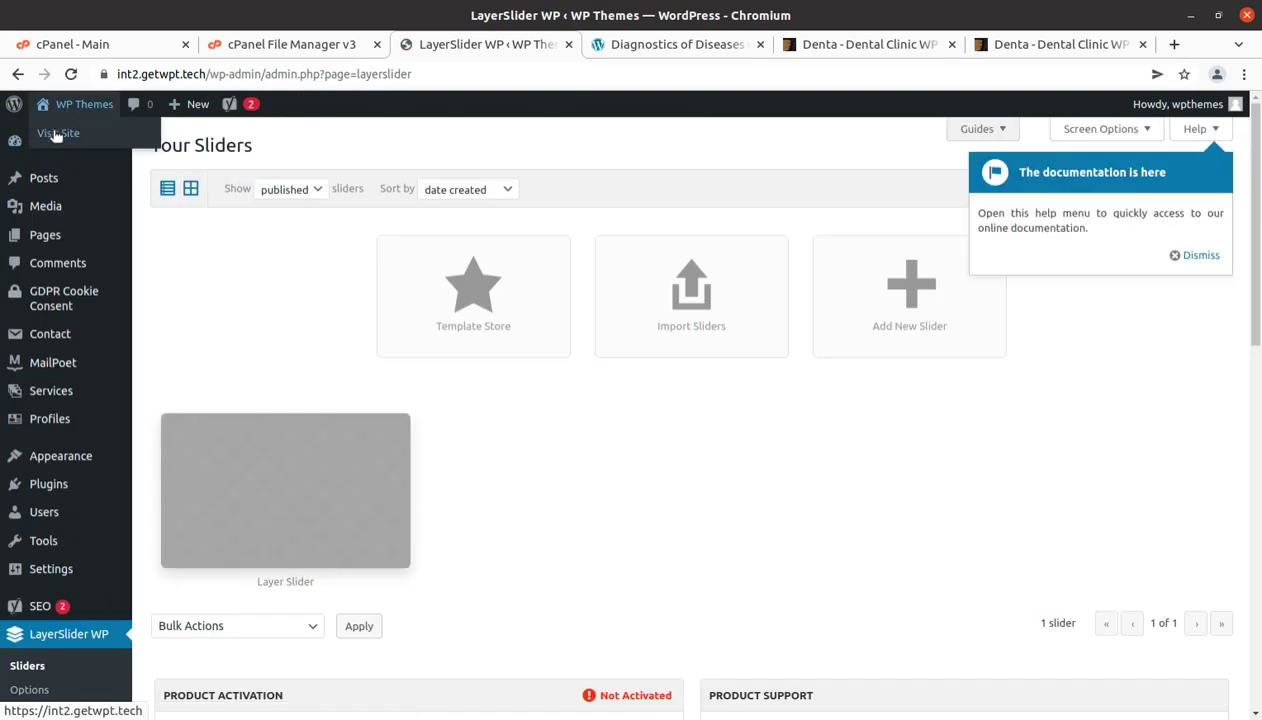
middle_click(50, 130)
click(560, 45)
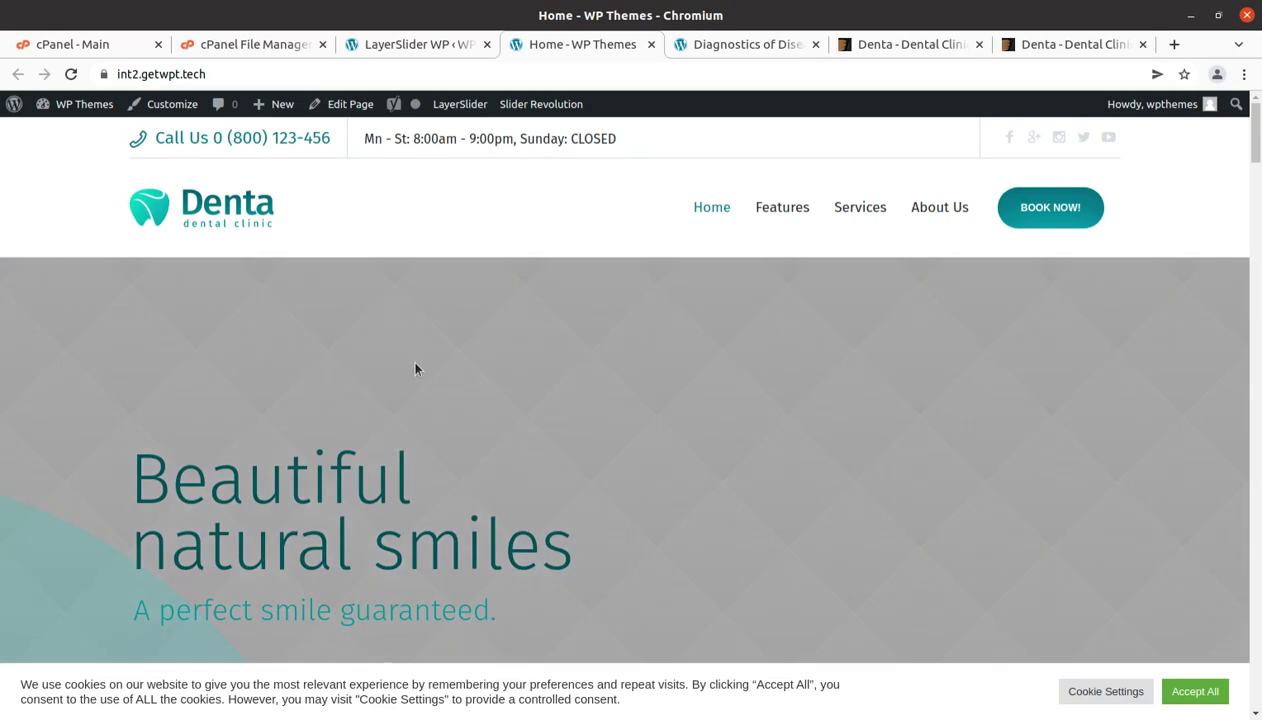
click(445, 40)
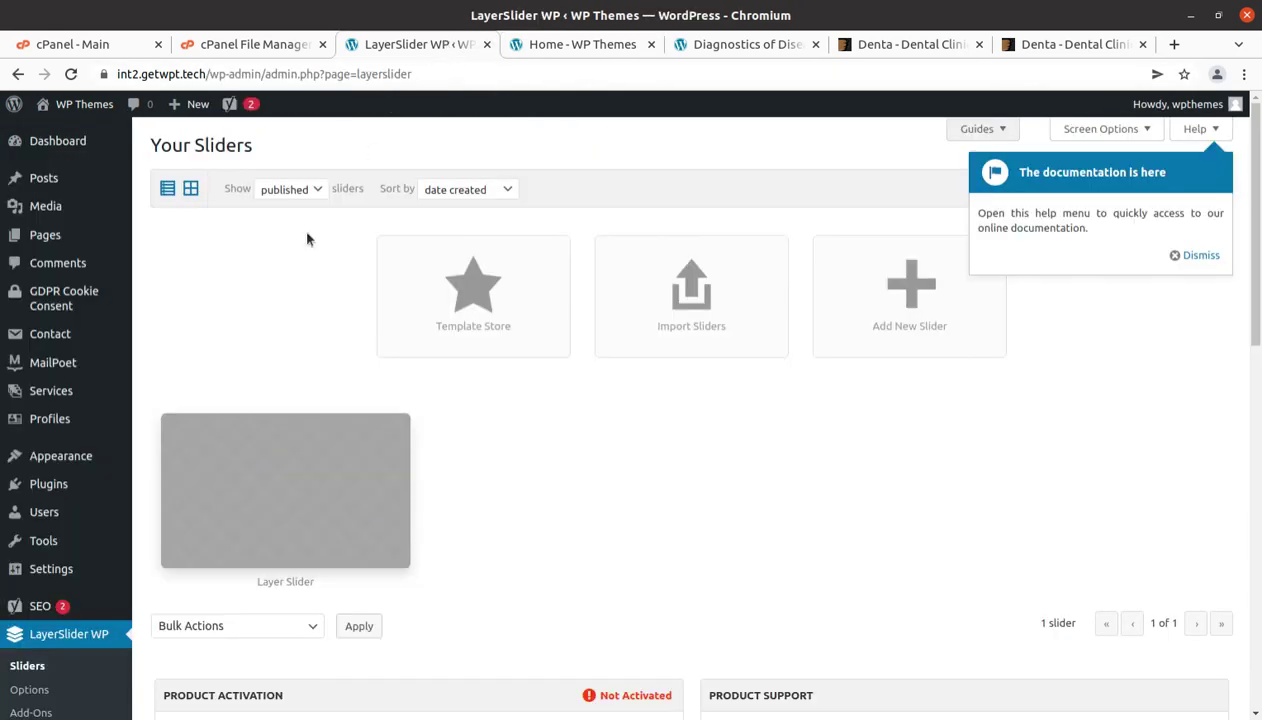
click(282, 508)
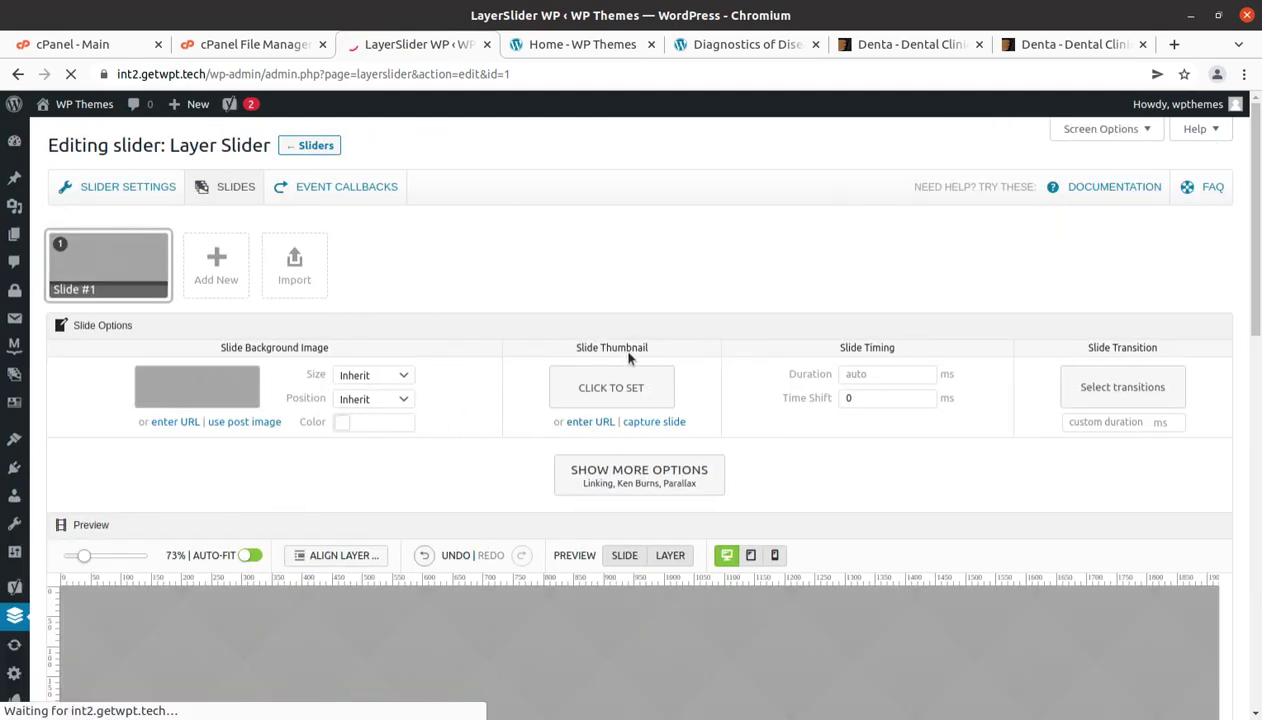
scroll(628, 358, down, 8)
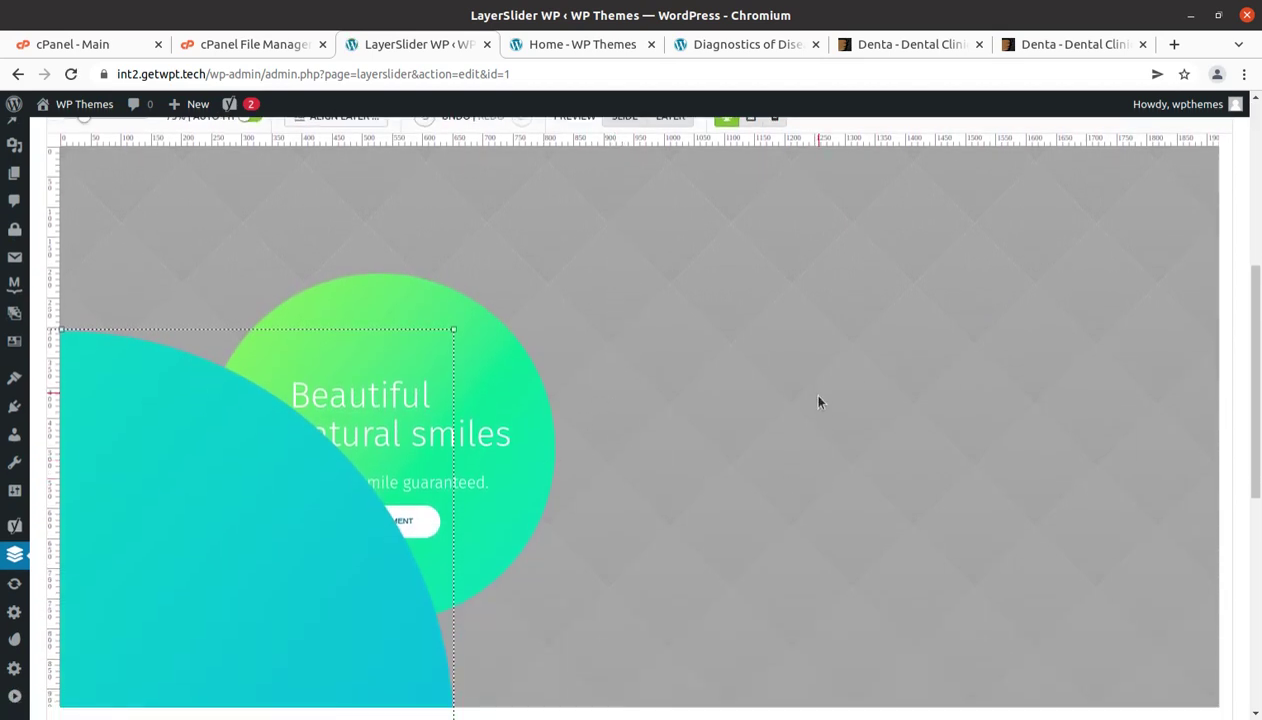
scroll(818, 401, down, 5)
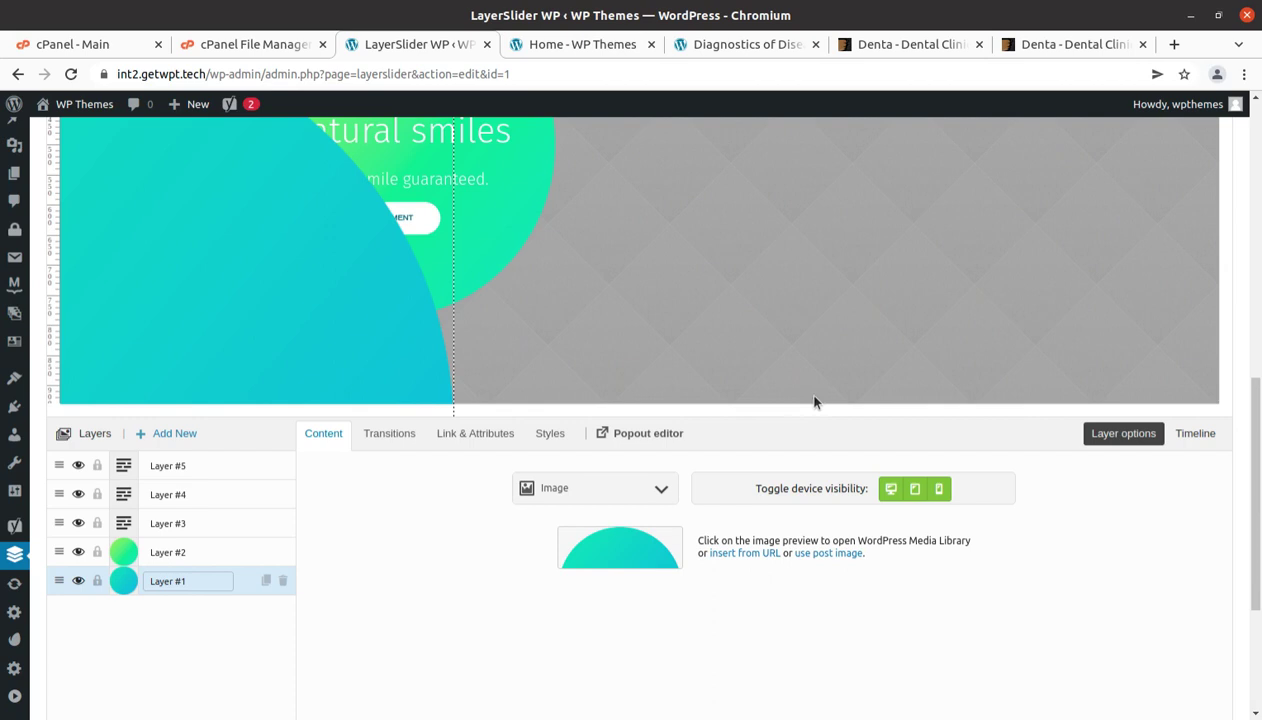
click(215, 552)
click(218, 524)
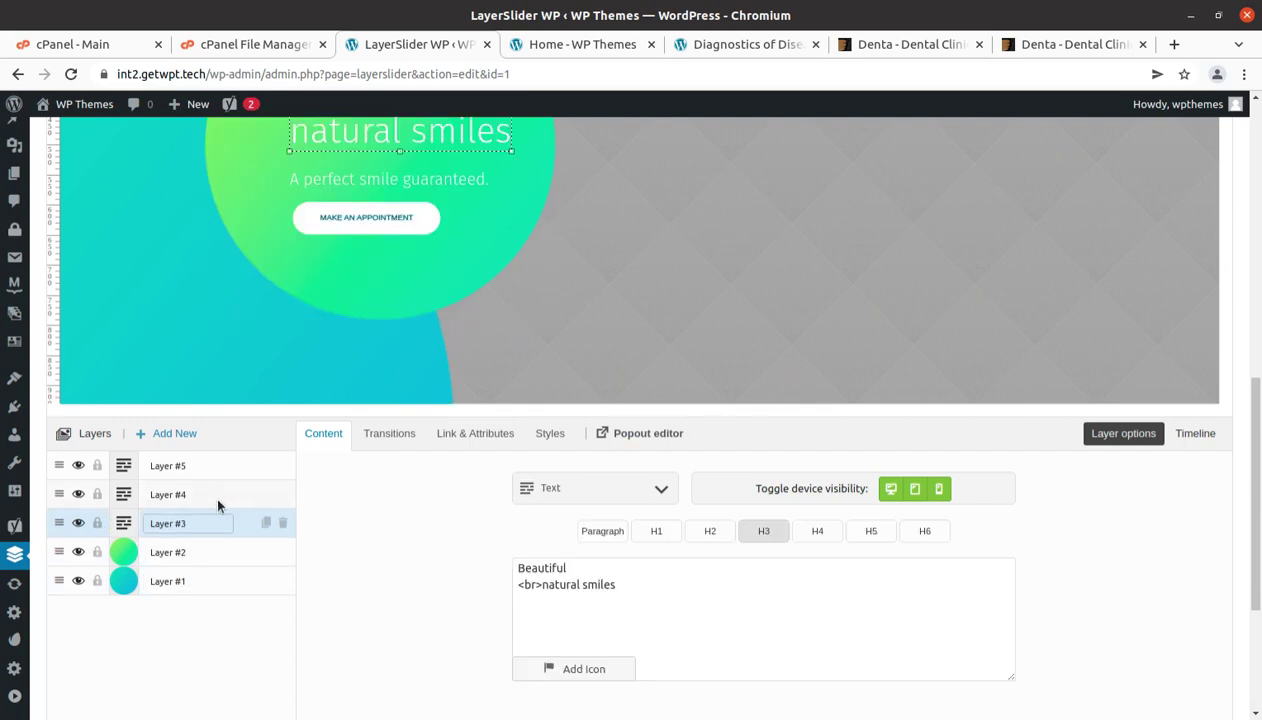
click(218, 496)
scroll(219, 520, up, 2)
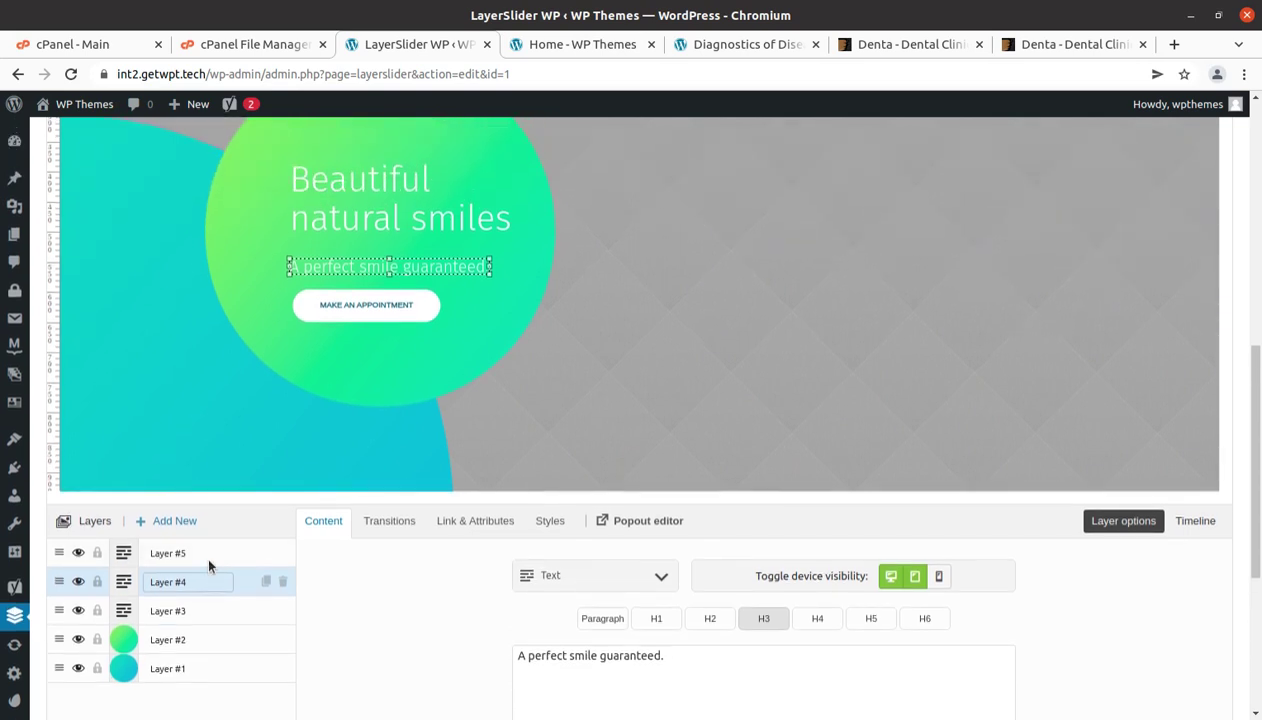
click(208, 548)
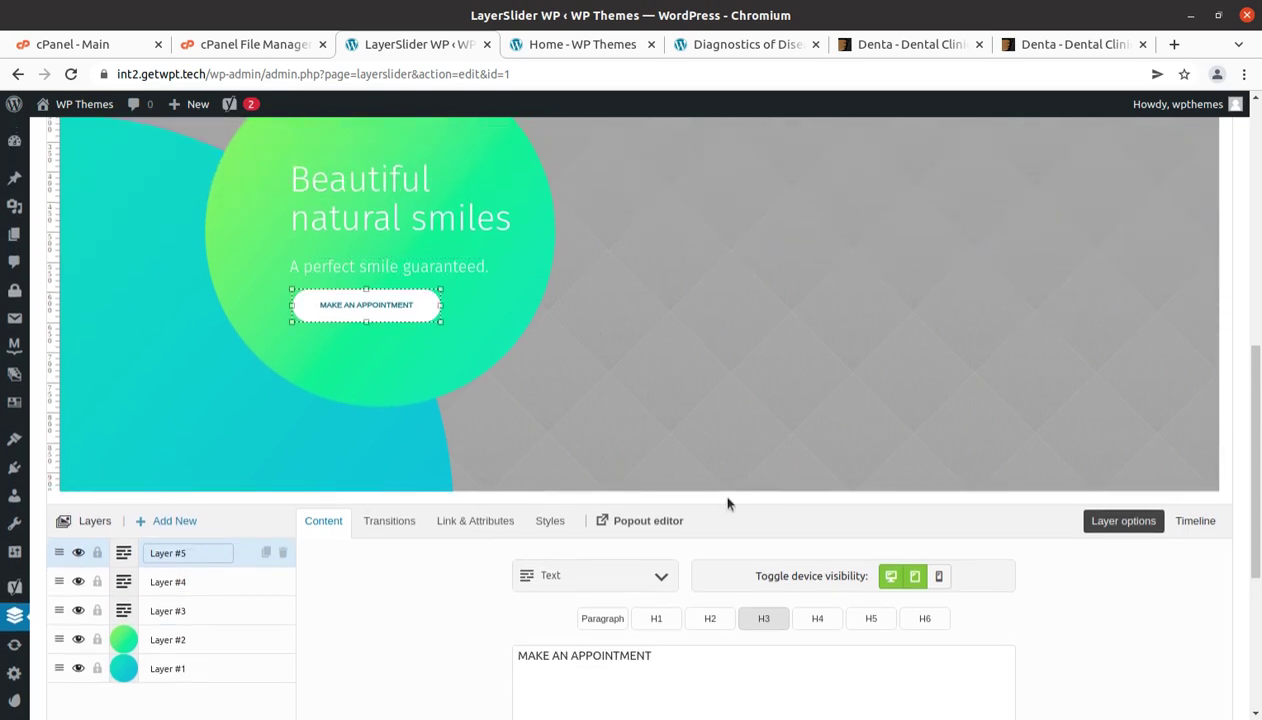
click(376, 530)
click(478, 521)
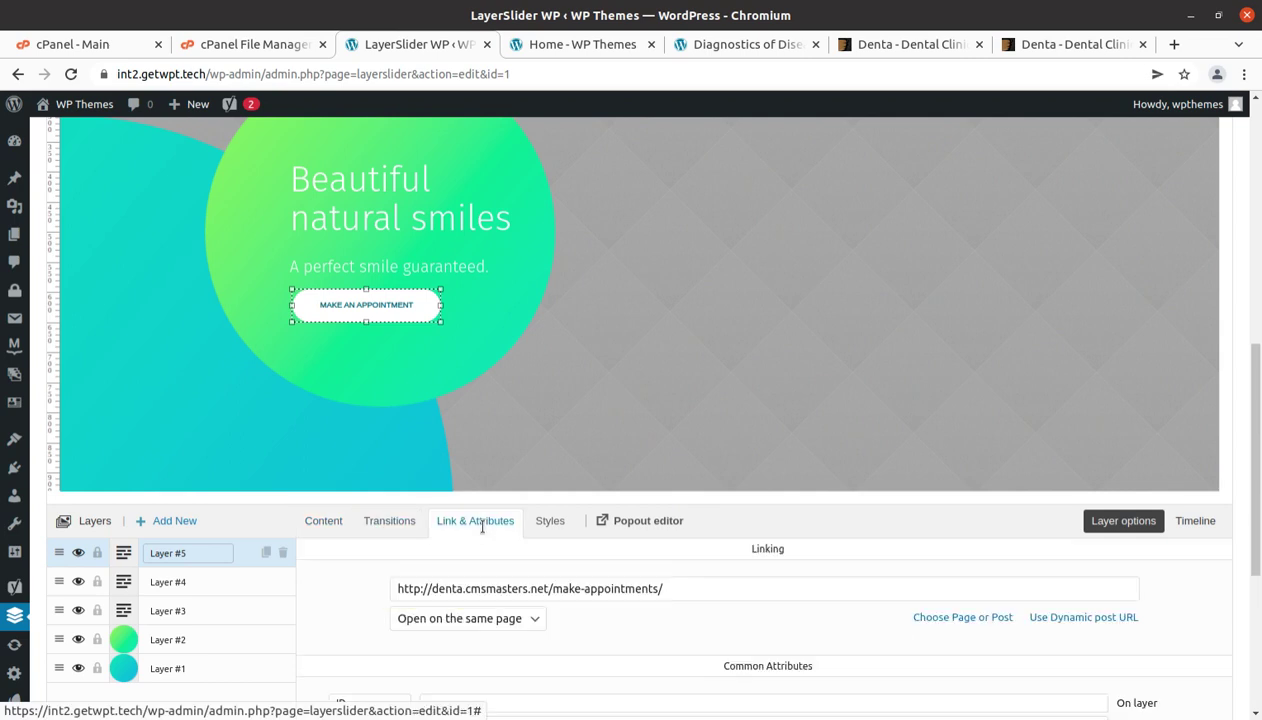
click(548, 521)
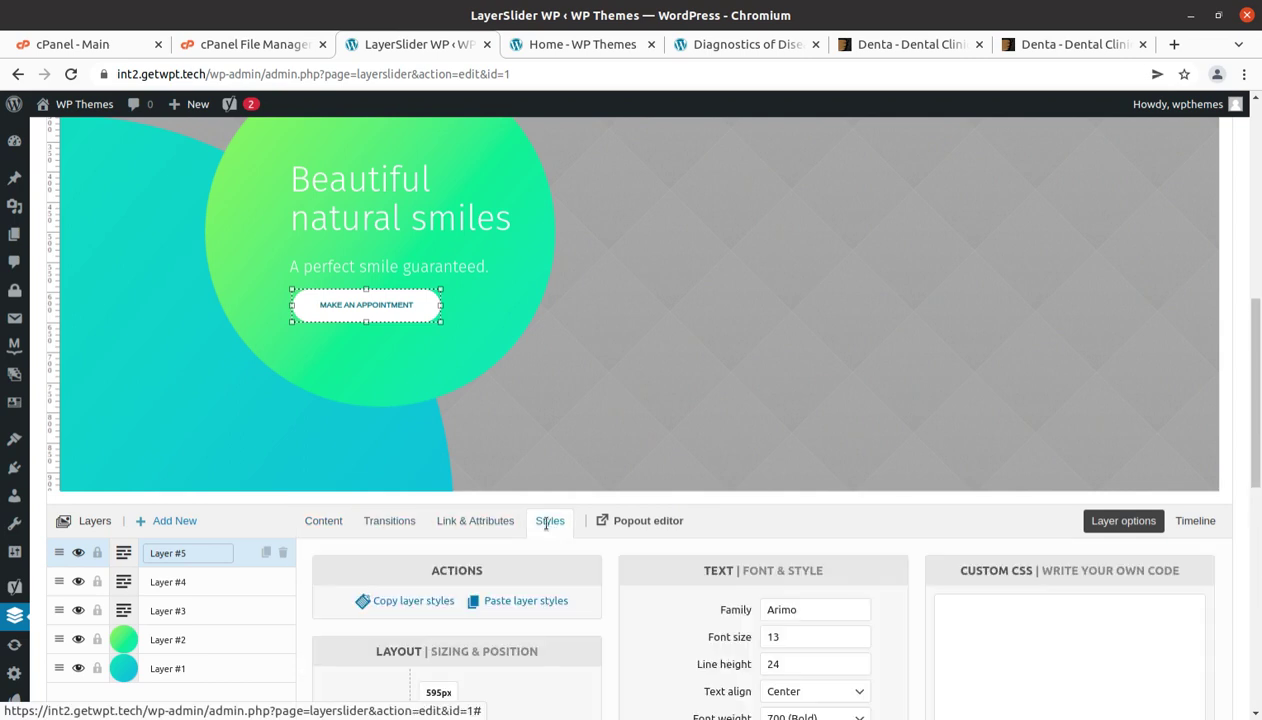
click(481, 523)
drag(687, 589, 395, 589)
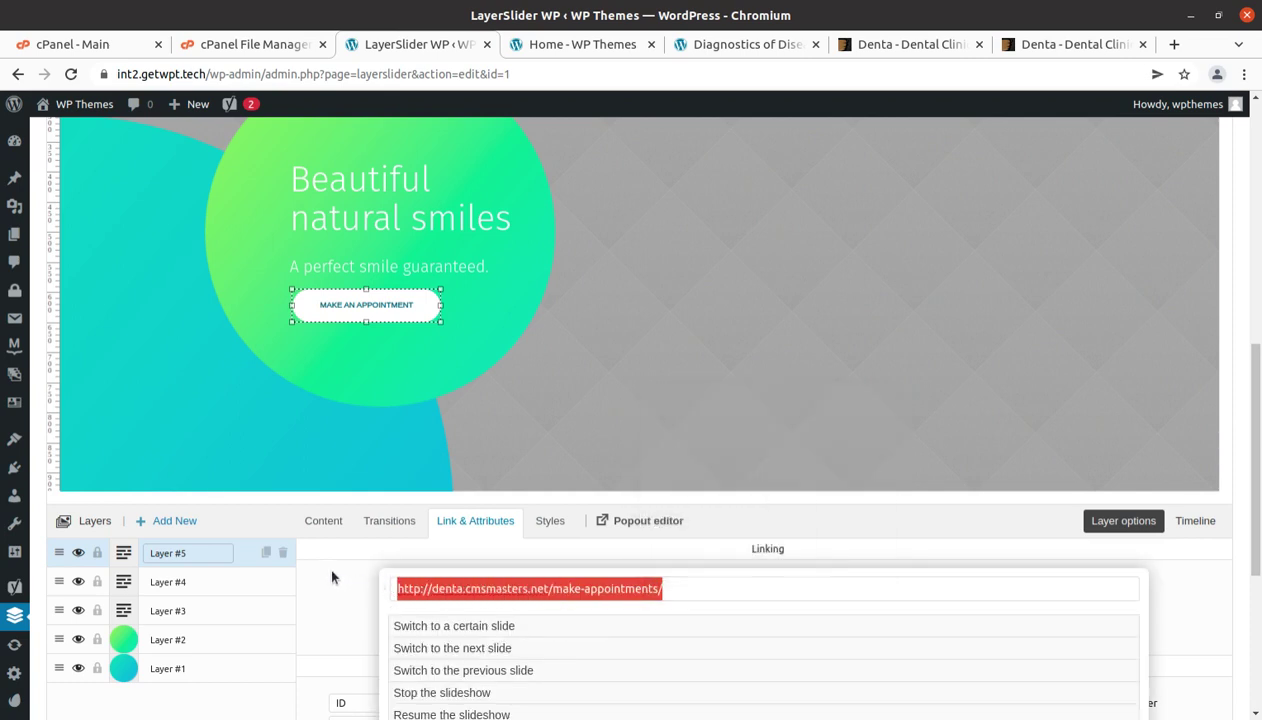
click(325, 605)
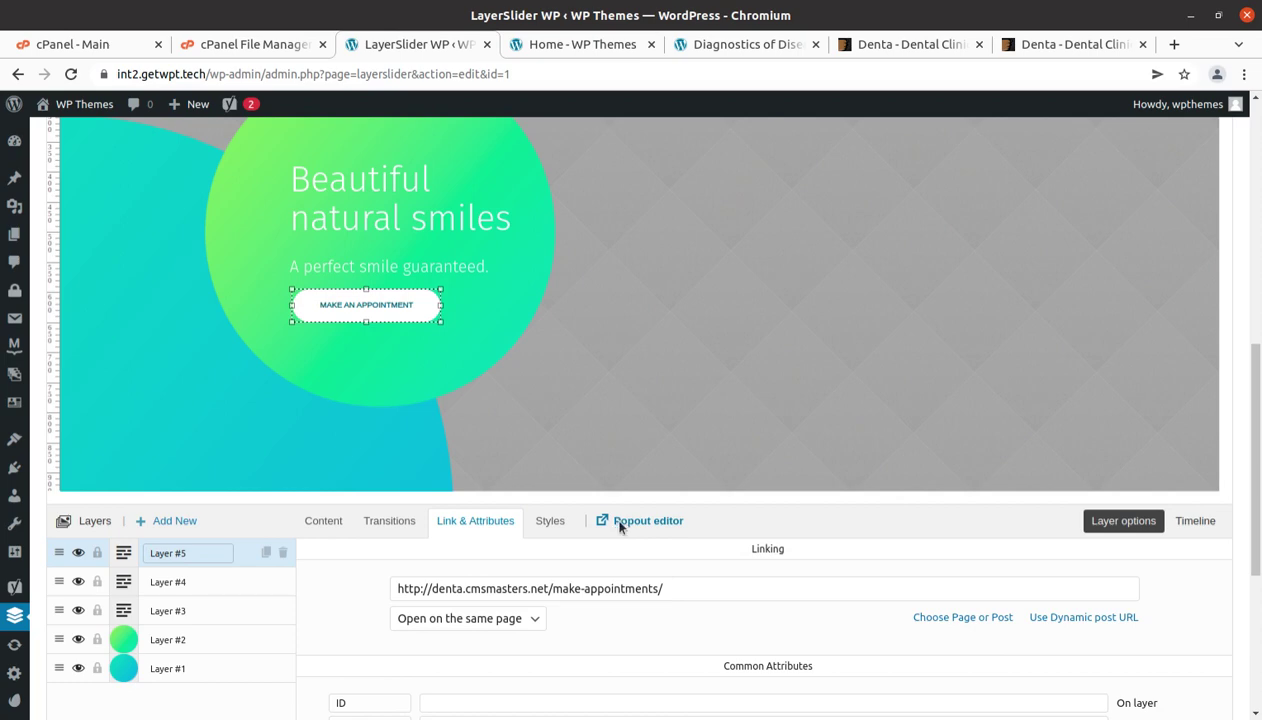
click(645, 521)
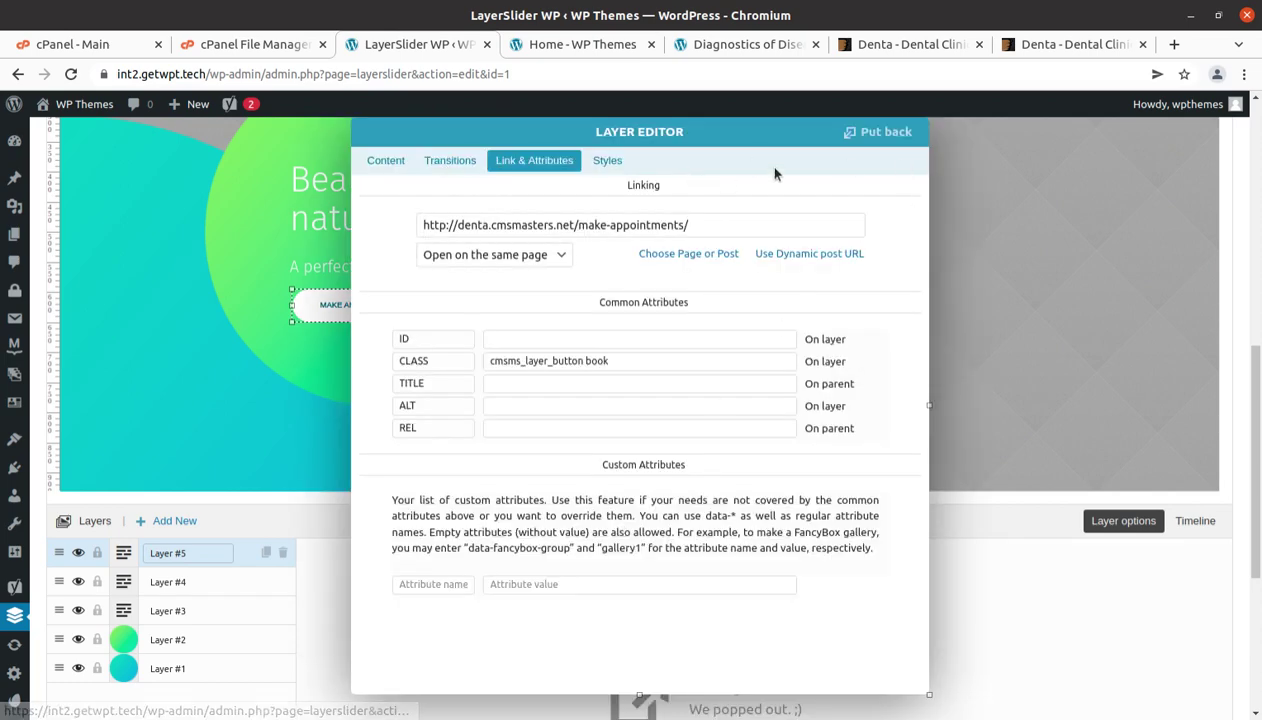
click(860, 133)
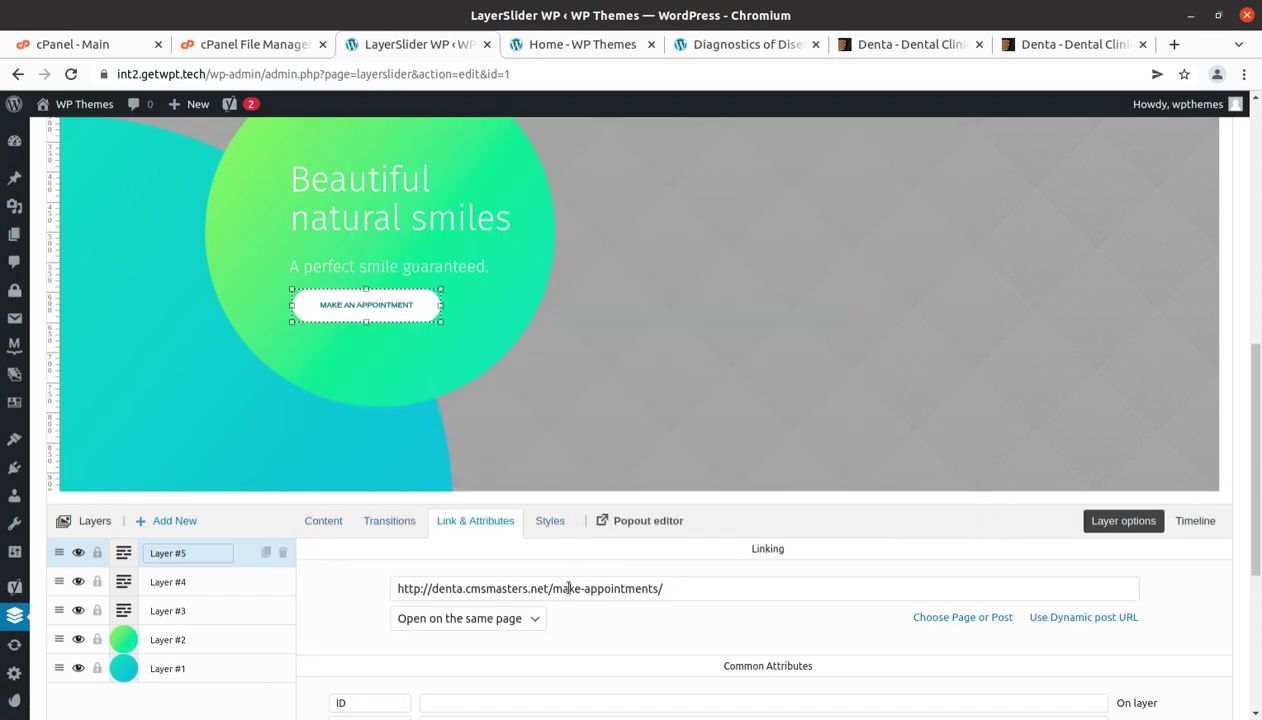
scroll(535, 402, up, 4)
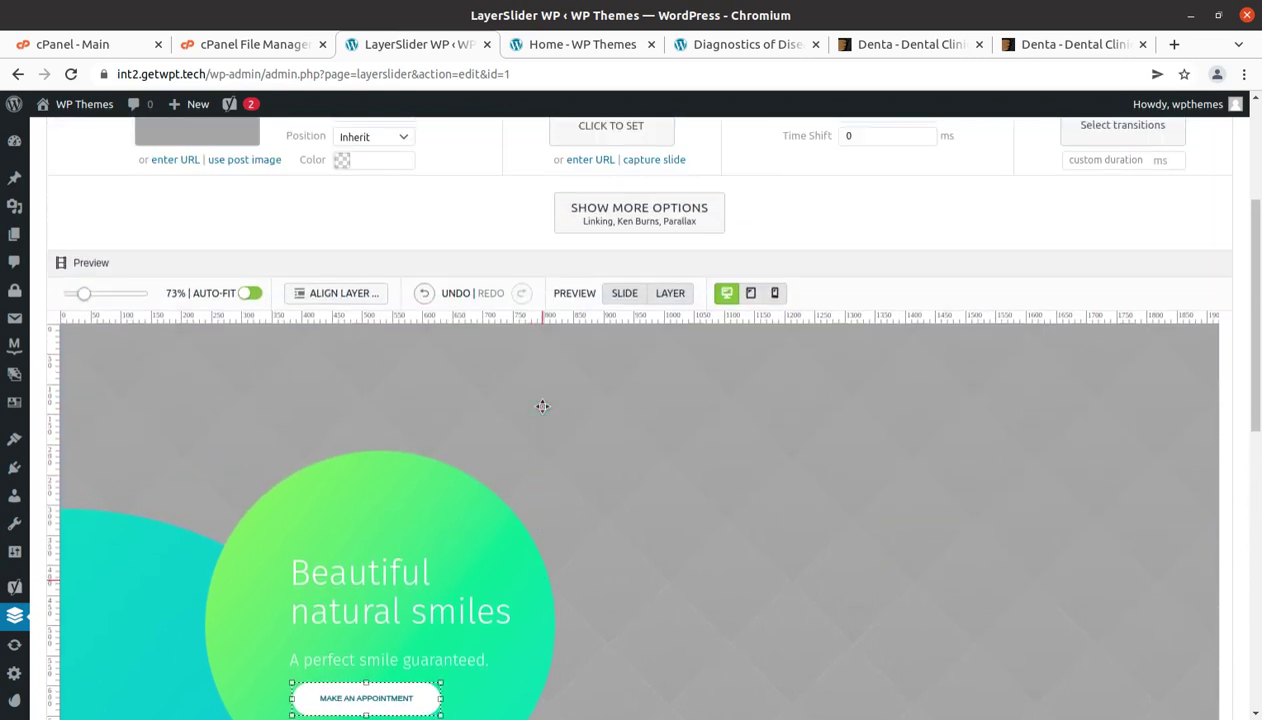
Scroll through the Layer Slider's Slide #1 options and back up to the slider header.
scroll(542, 406, up, 2)
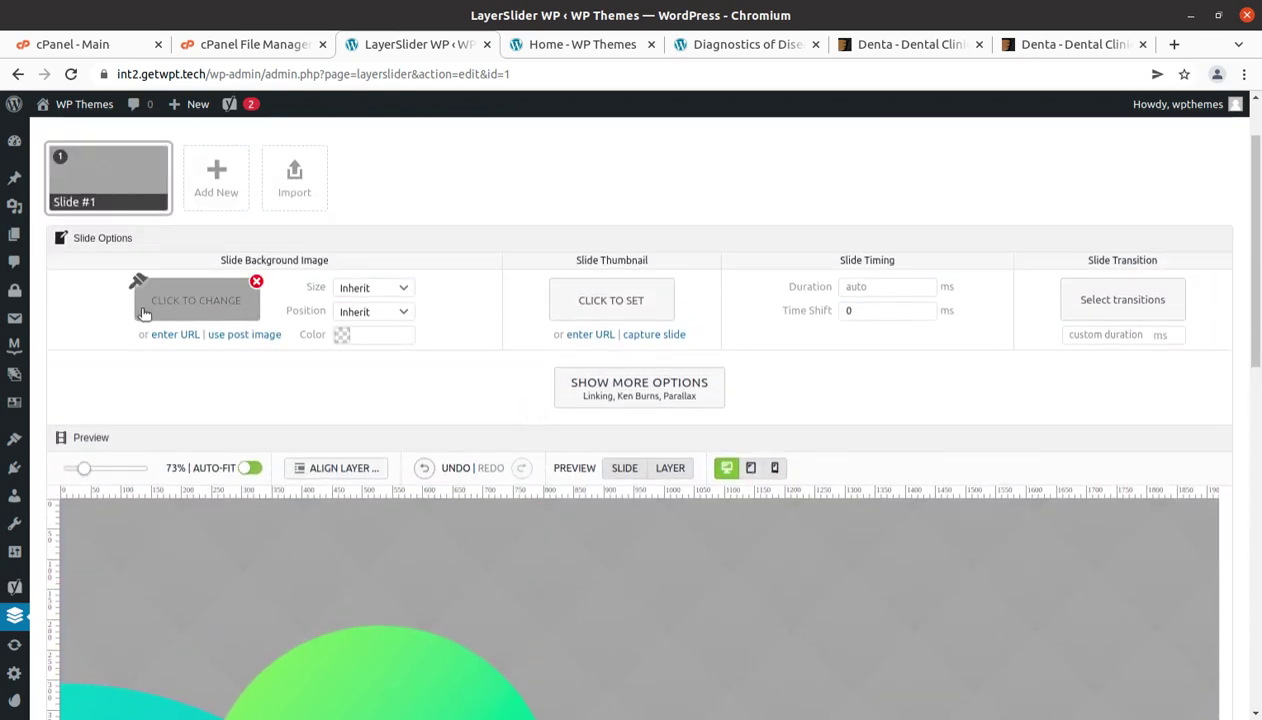
scroll(208, 320, up, 1)
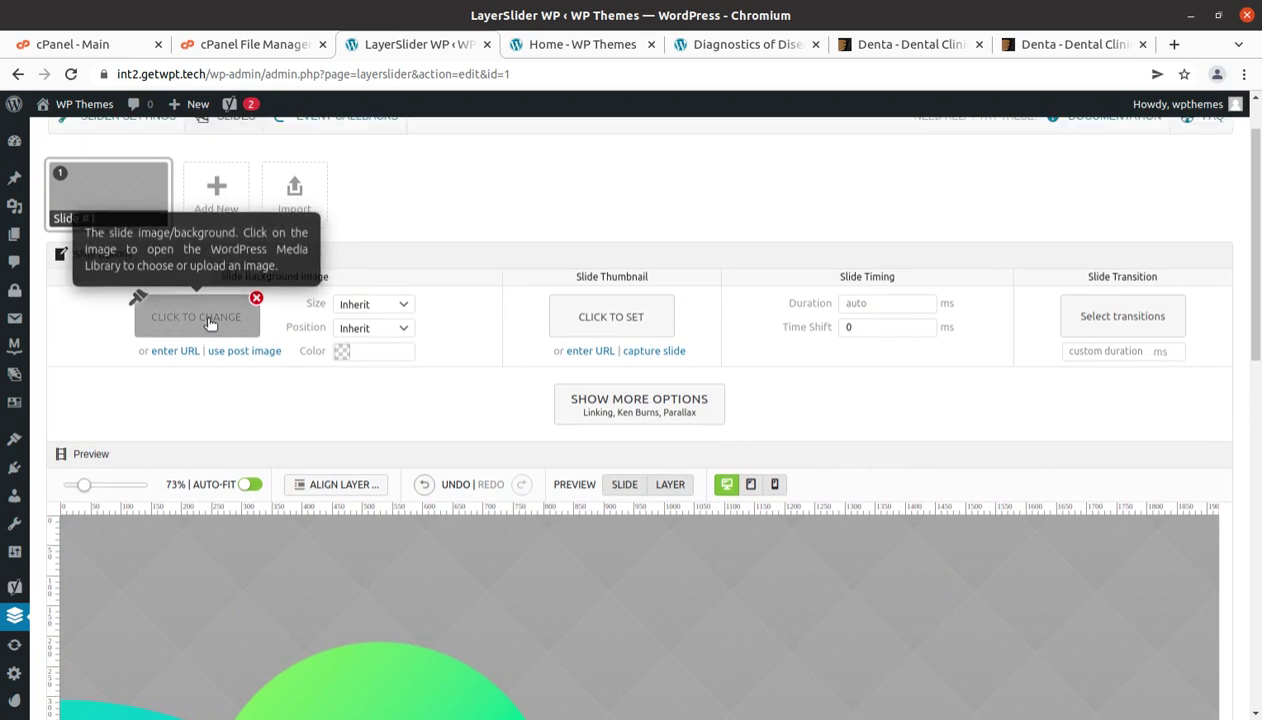
scroll(210, 323, up, 1)
scroll(417, 613, down, 2)
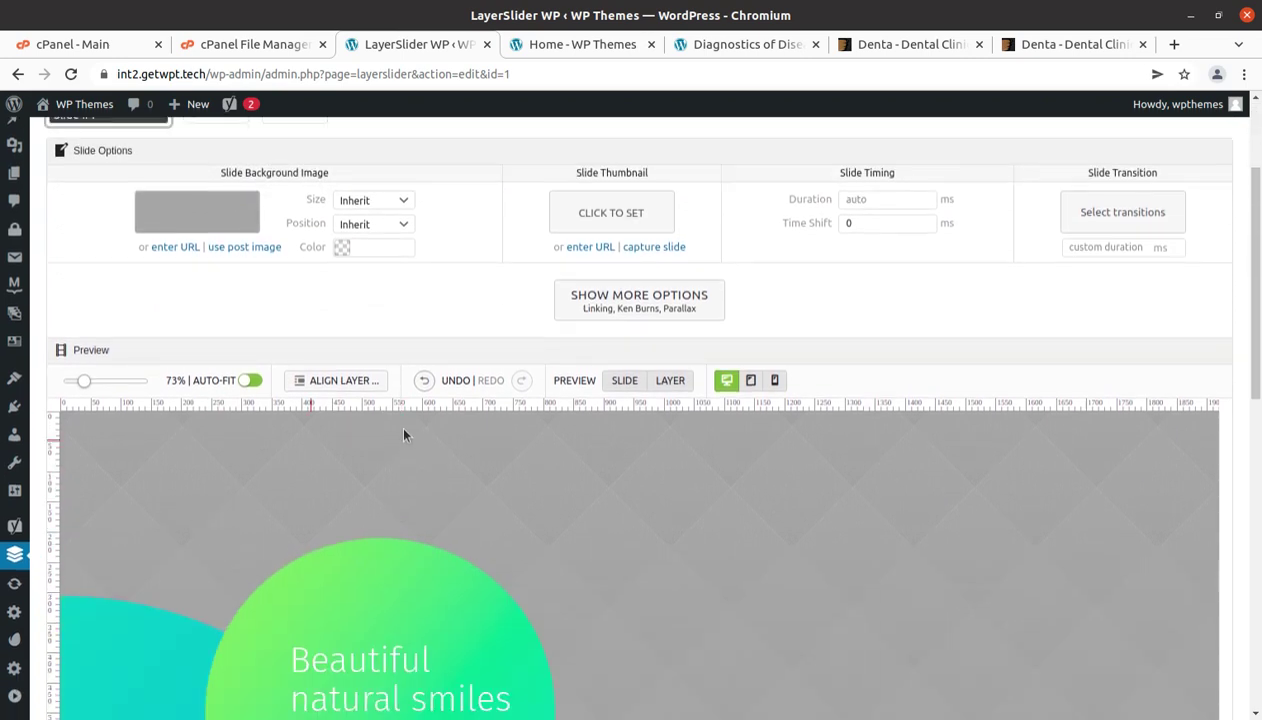
scroll(199, 252, up, 1)
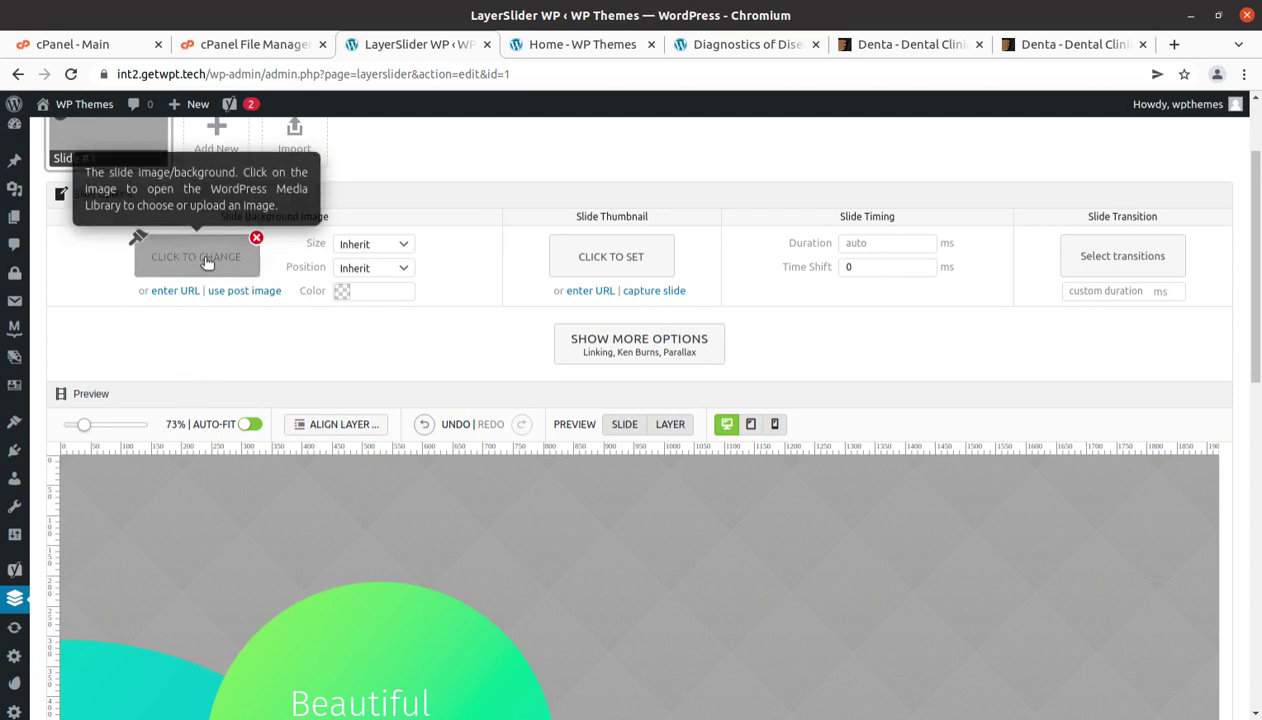
scroll(1010, 645, up, 3)
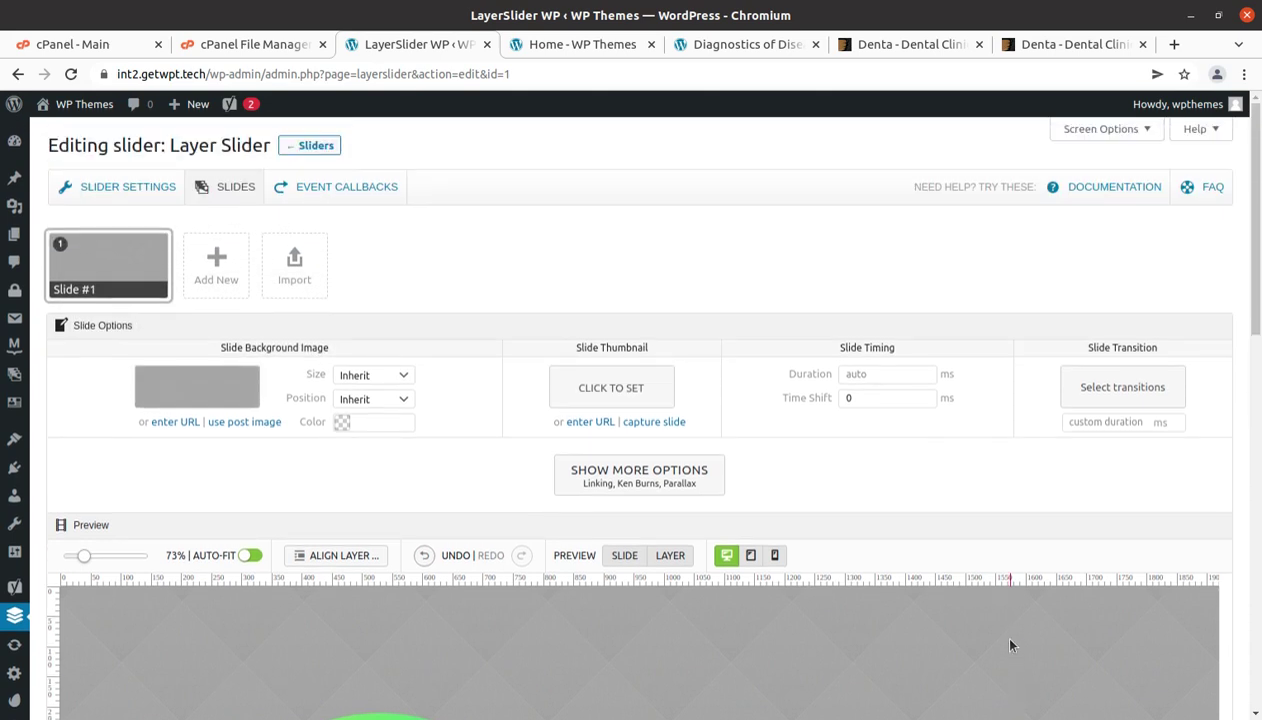
Go to the About WordPress page for release 5.9.1 and scroll to Full Site Editing is here.
click(15, 104)
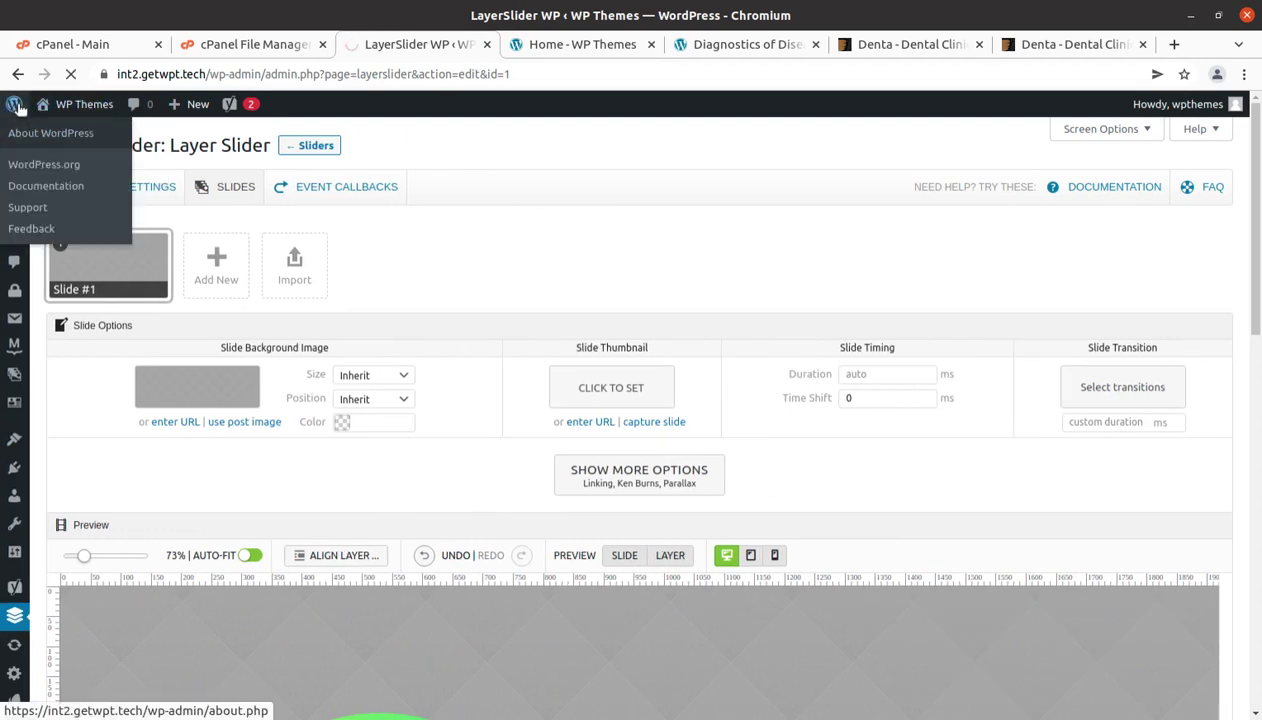
scroll(147, 442, down, 1)
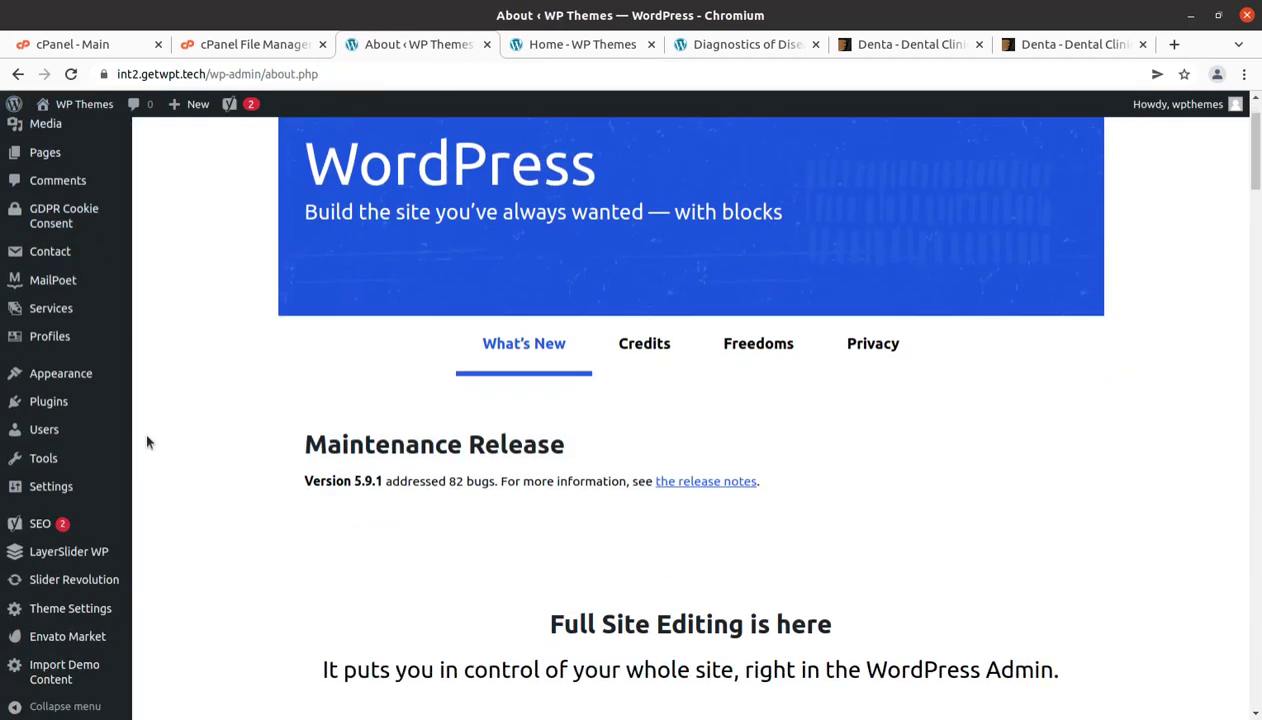
scroll(147, 442, down, 5)
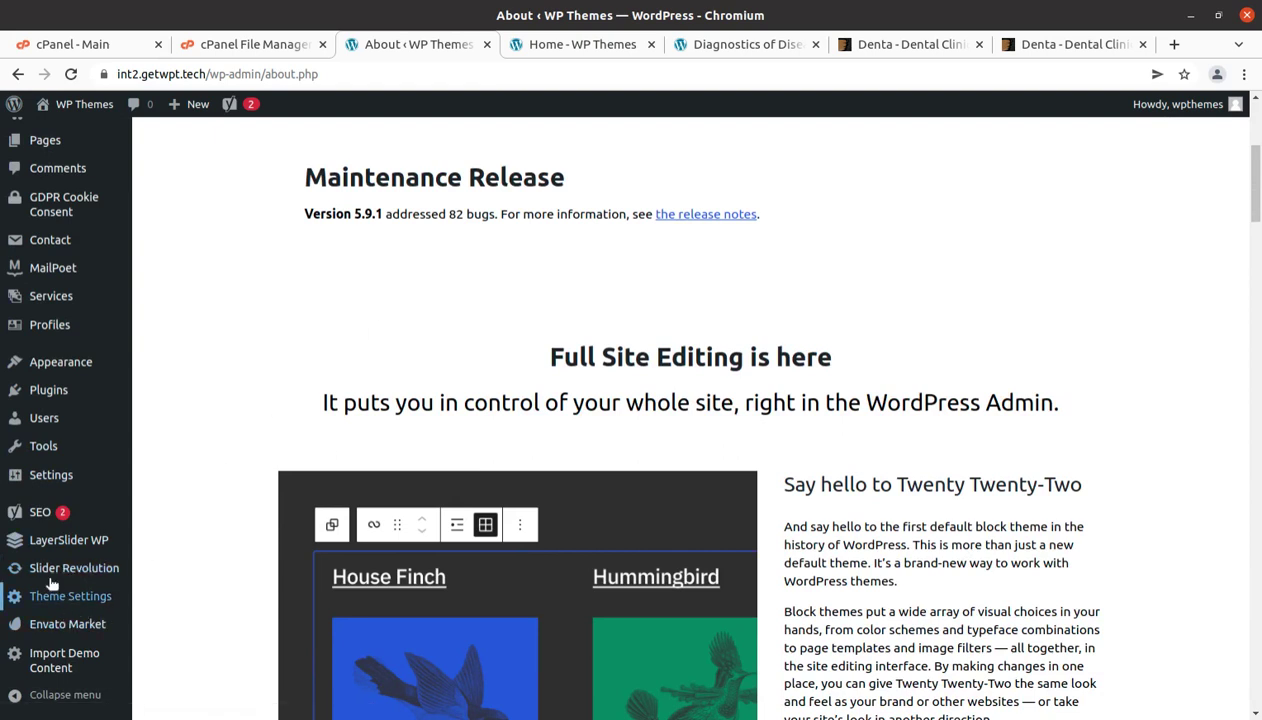
mouse_move(46, 596)
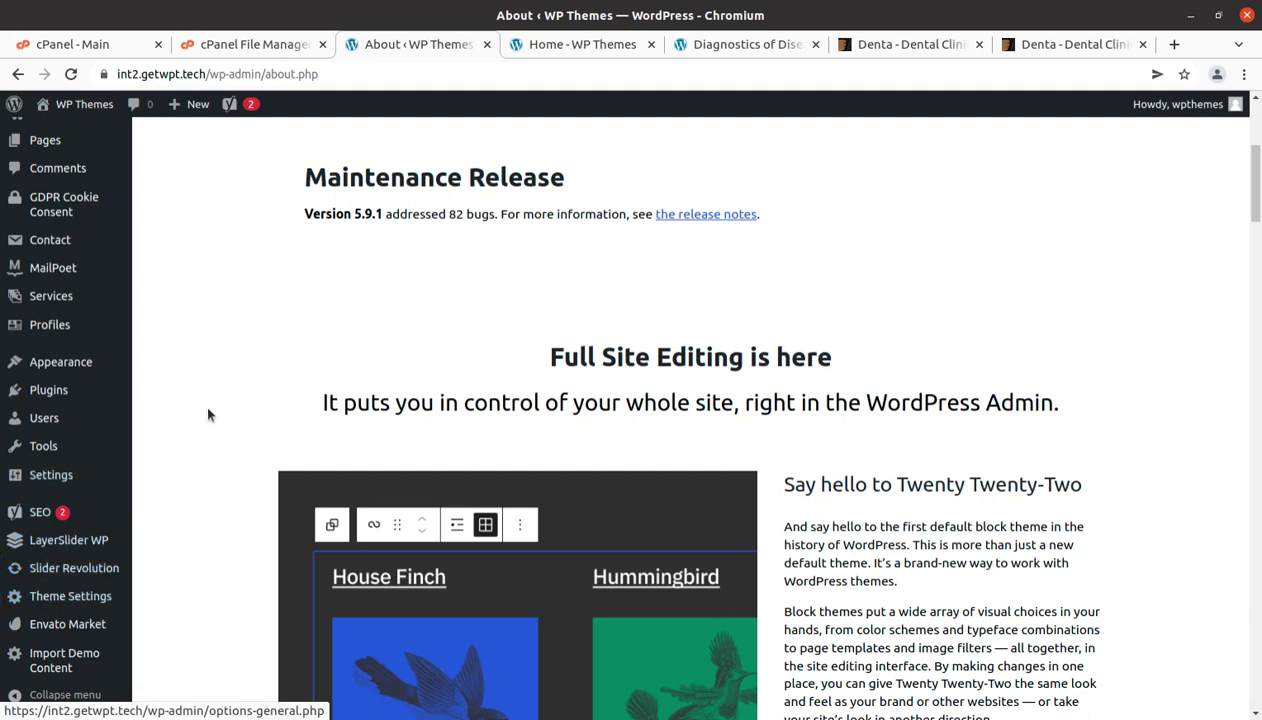
scroll(204, 401, up, 3)
scroll(83, 554, down, 3)
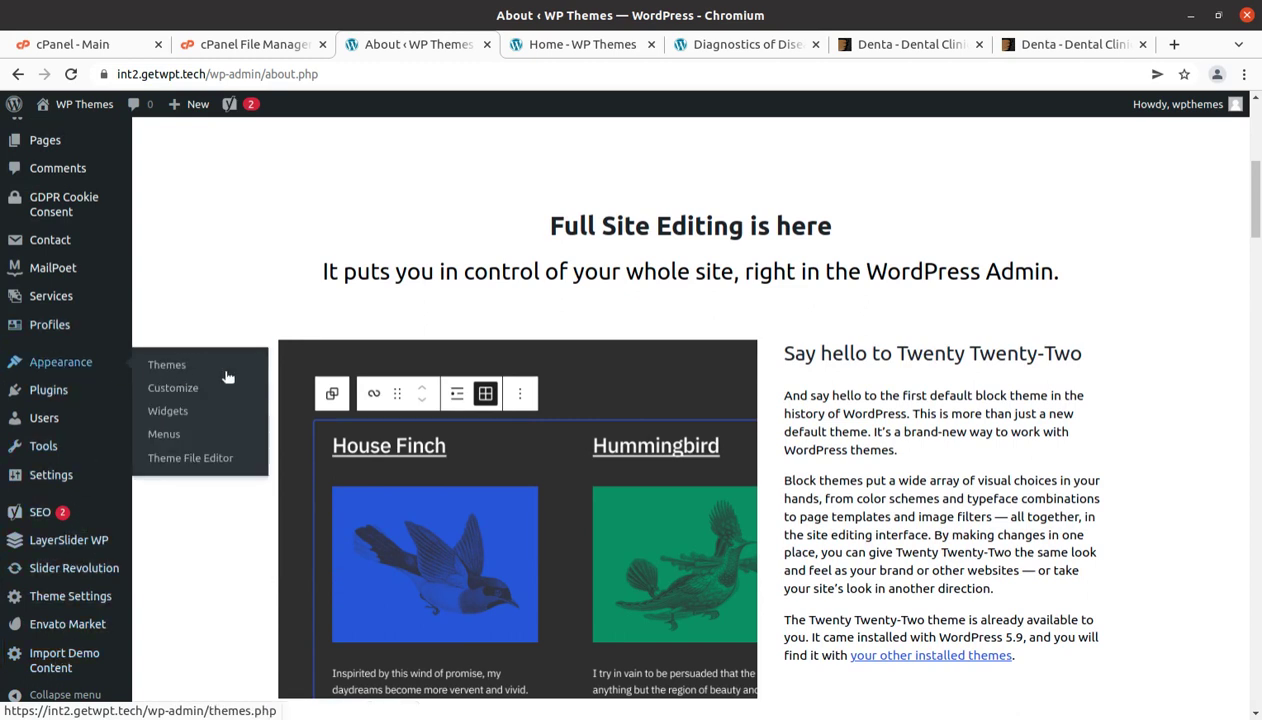
mouse_move(62, 362)
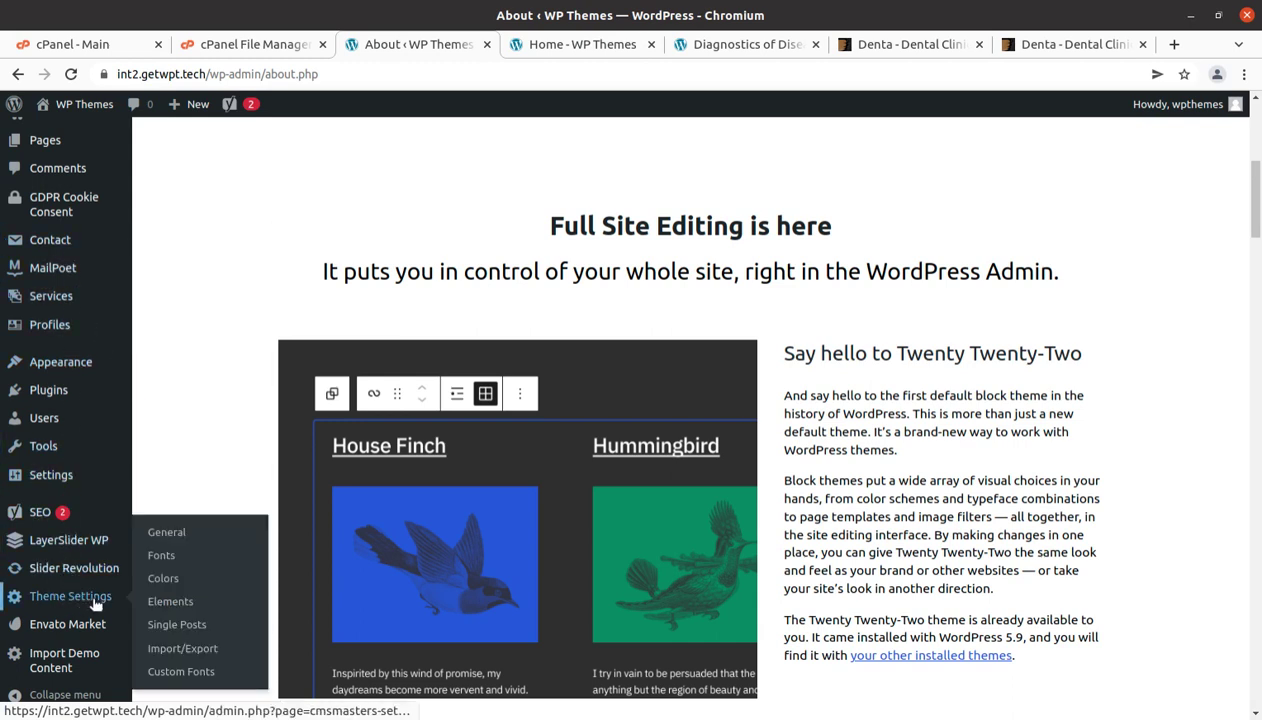
Review the theme's General, Header and Content settings tabs, then return to the live Home page.
click(166, 533)
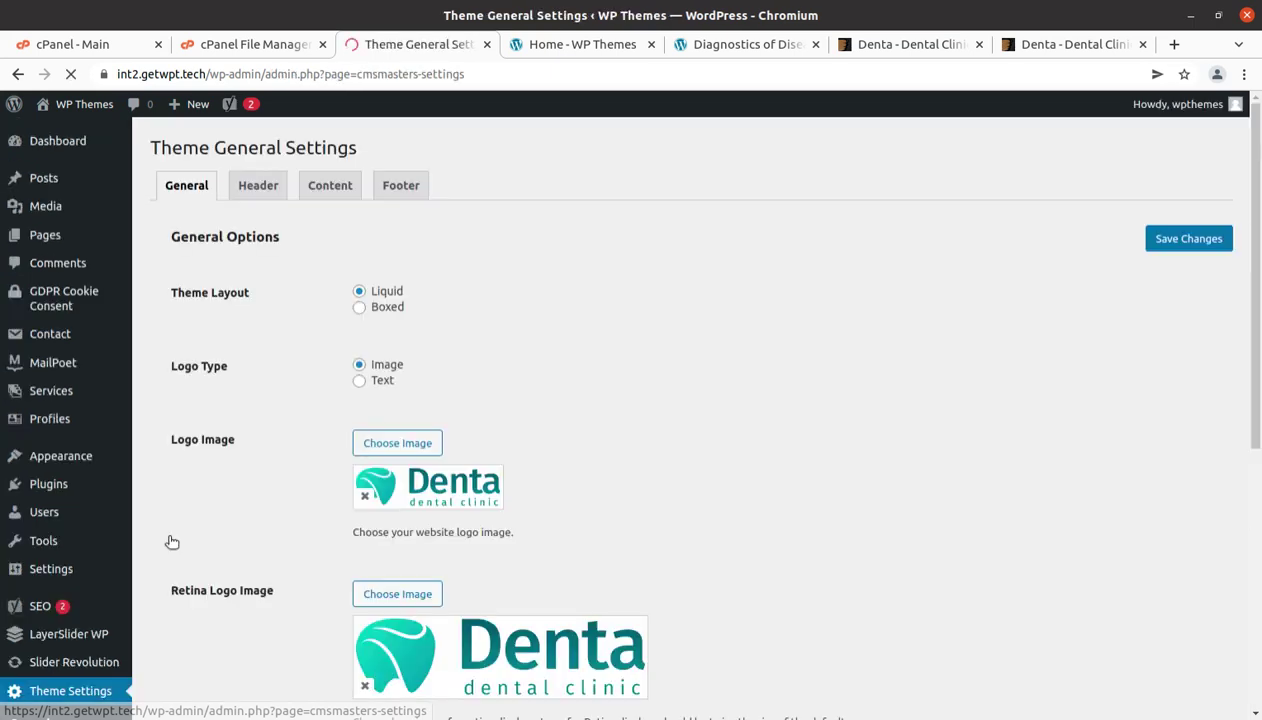
scroll(464, 383, down, 3)
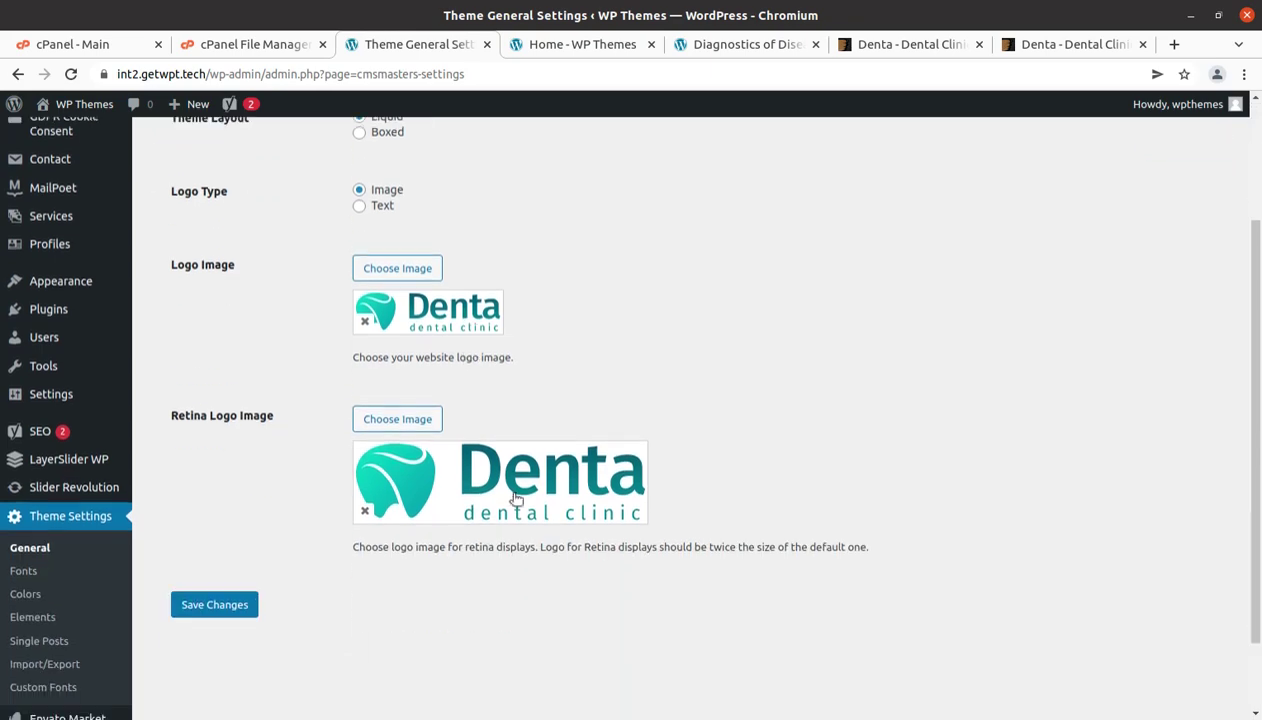
scroll(515, 504, up, 3)
click(262, 190)
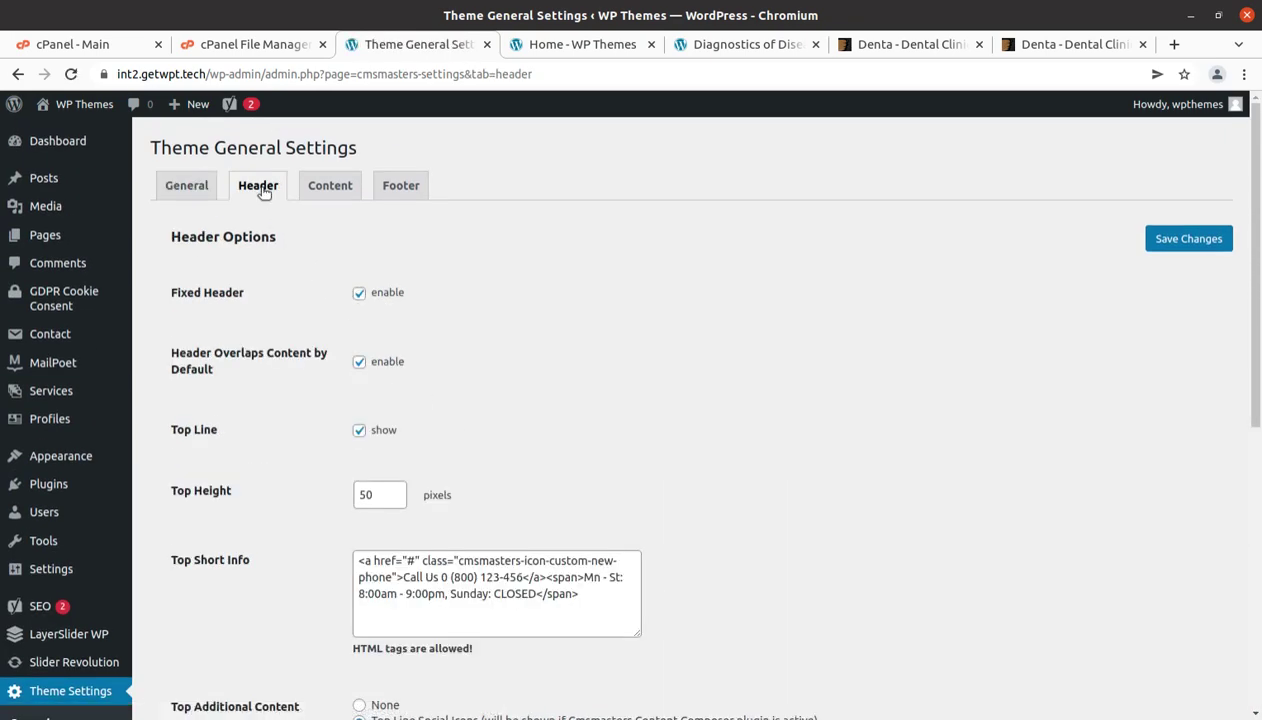
click(335, 189)
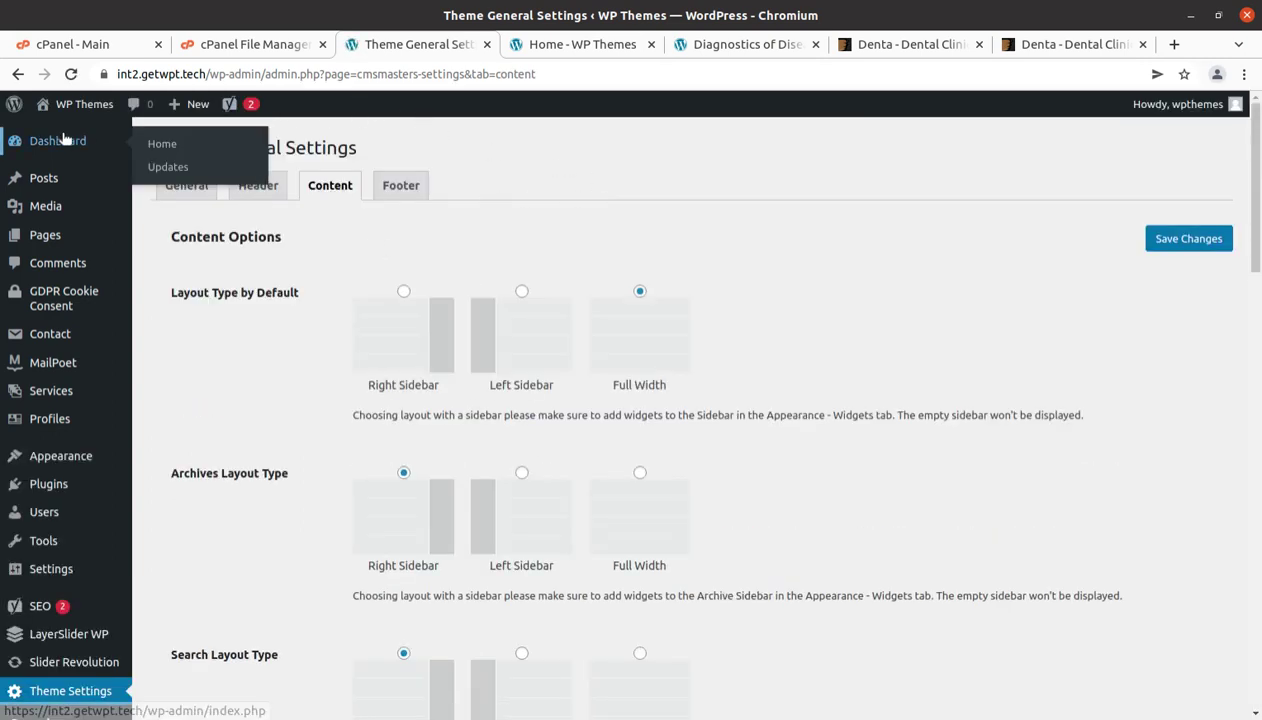
click(557, 47)
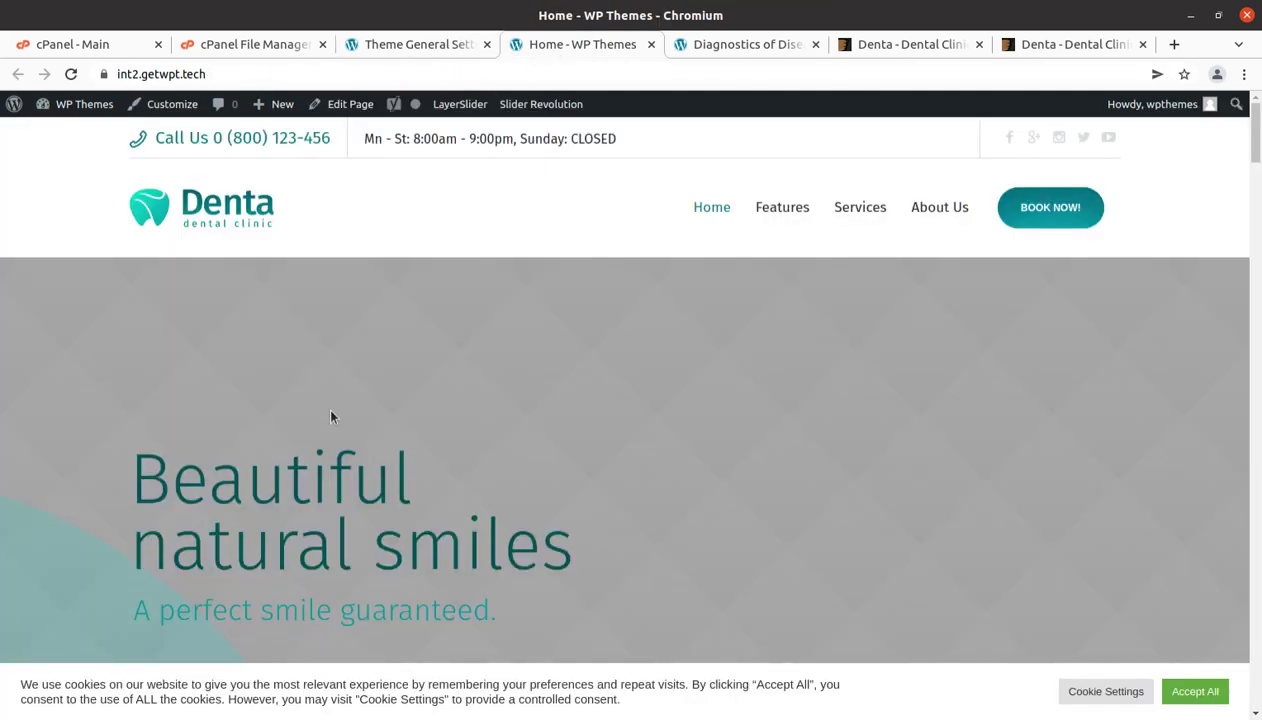
Open the Home page in the block editor using Edit Page from the live site.
scroll(362, 313, down, 1)
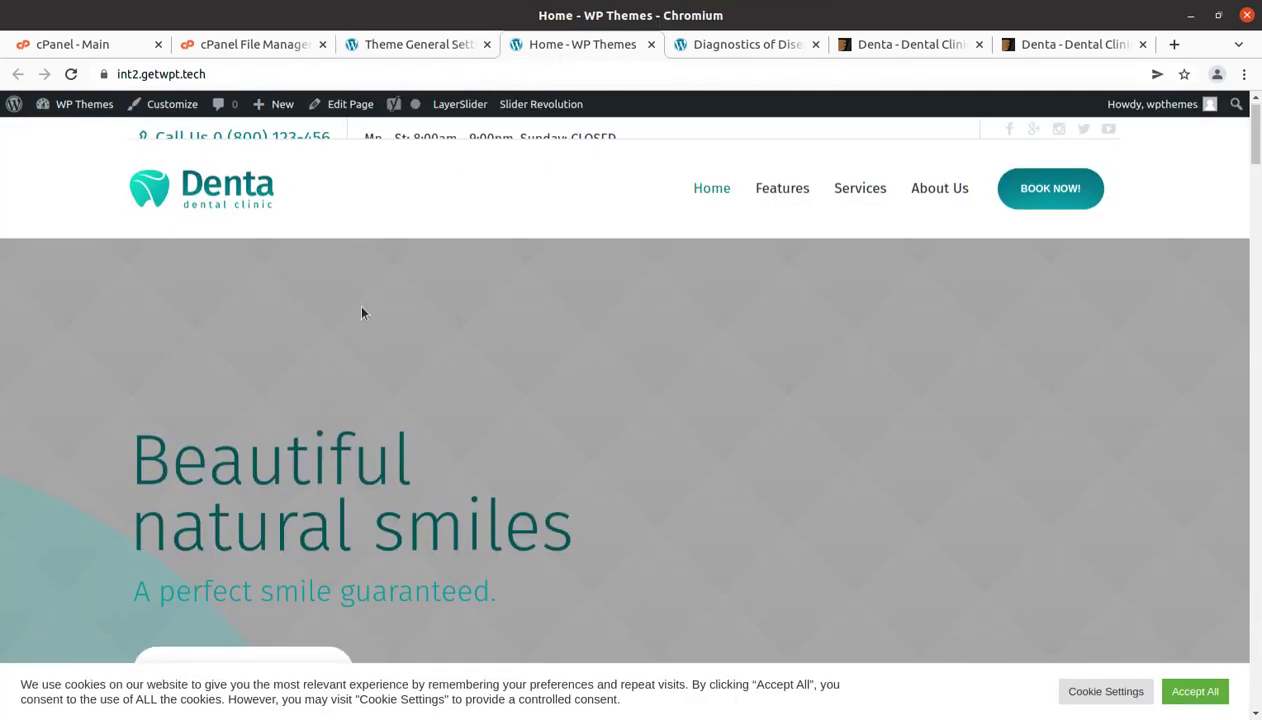
scroll(700, 460, down, 4)
scroll(630, 350, up, 4)
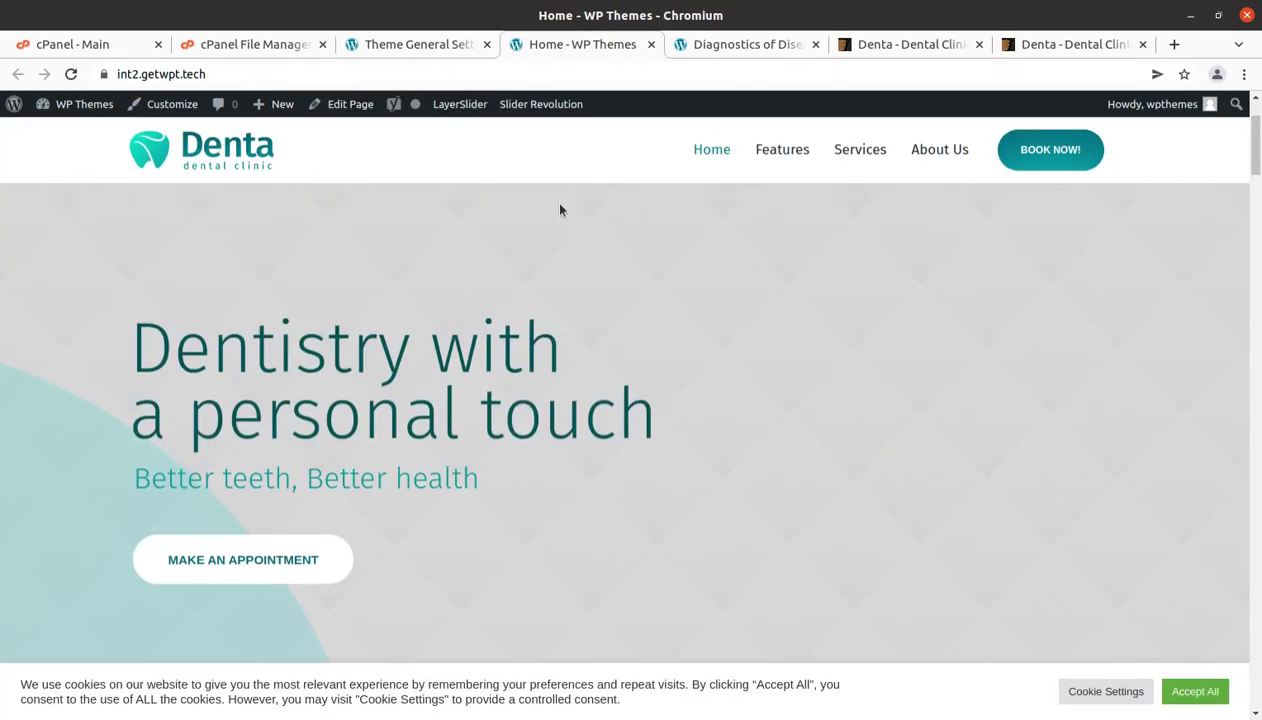
click(351, 106)
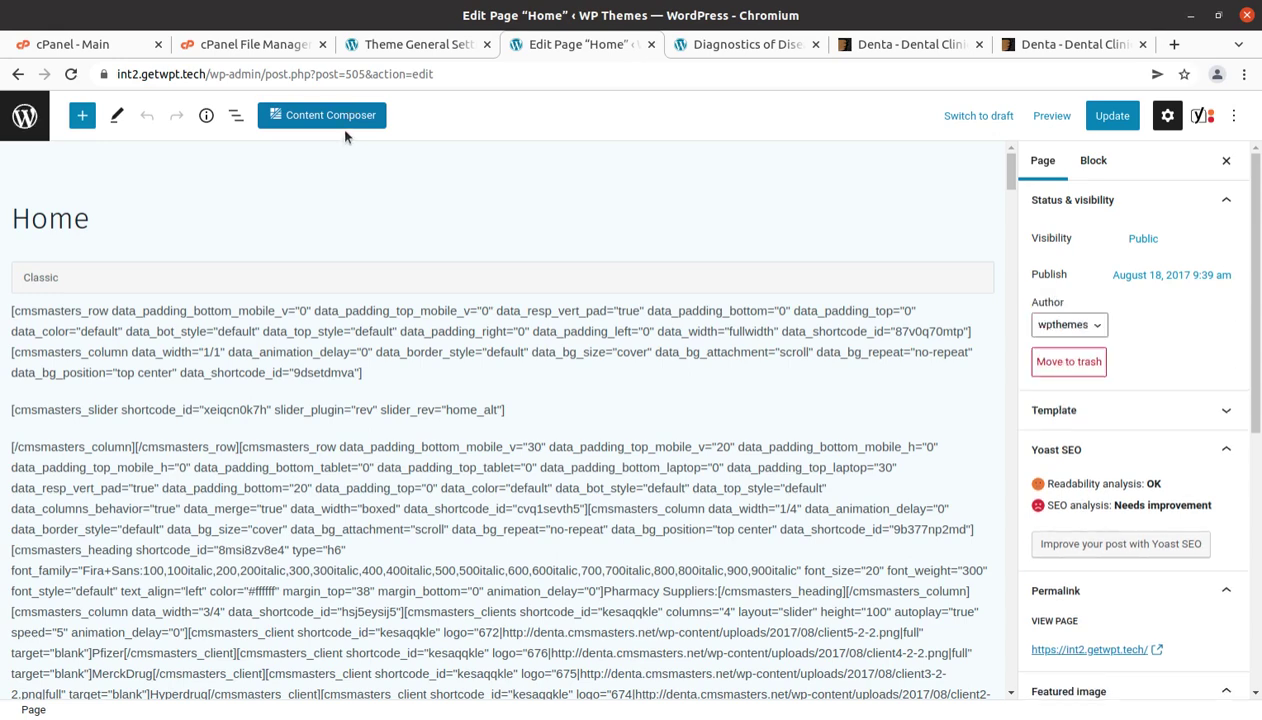
Open the Home page's hero Slider element settings in Content Composer, showing Revolution Slider home_alt.
click(340, 124)
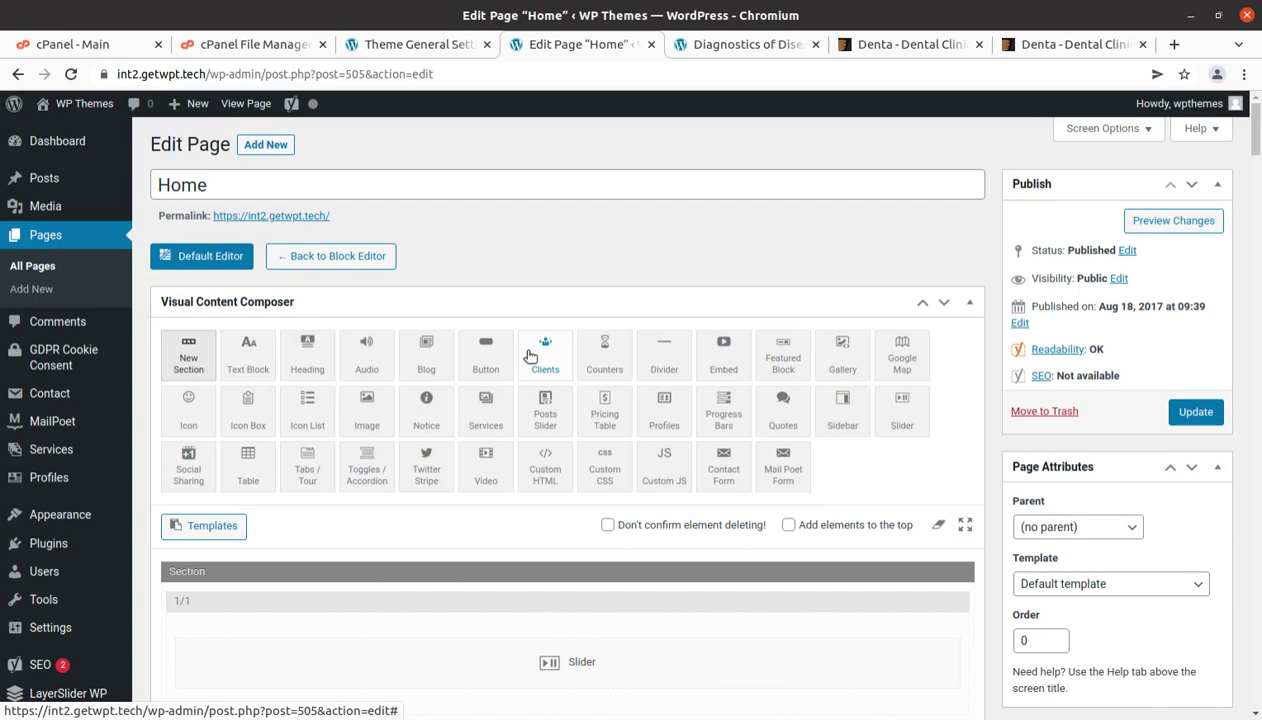
scroll(620, 597, down, 2)
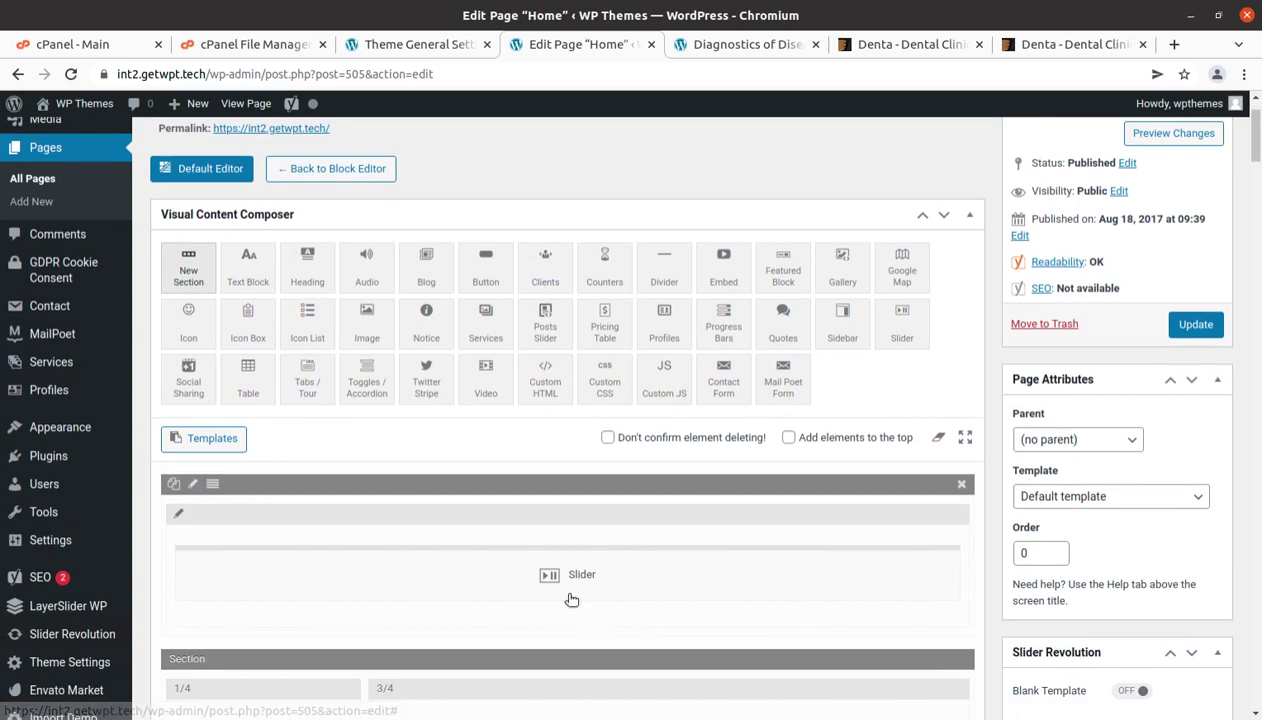
click(561, 584)
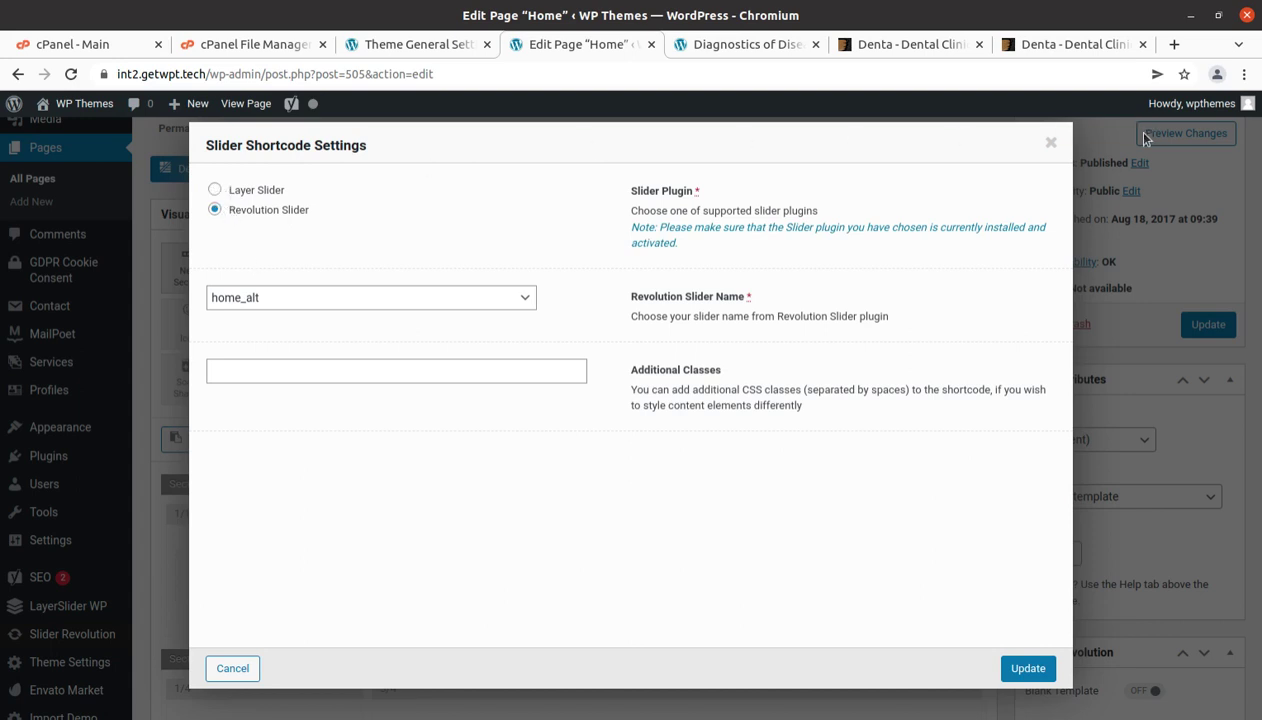
Close the slider settings and inspect the Clients element's settings without changing them.
click(1050, 143)
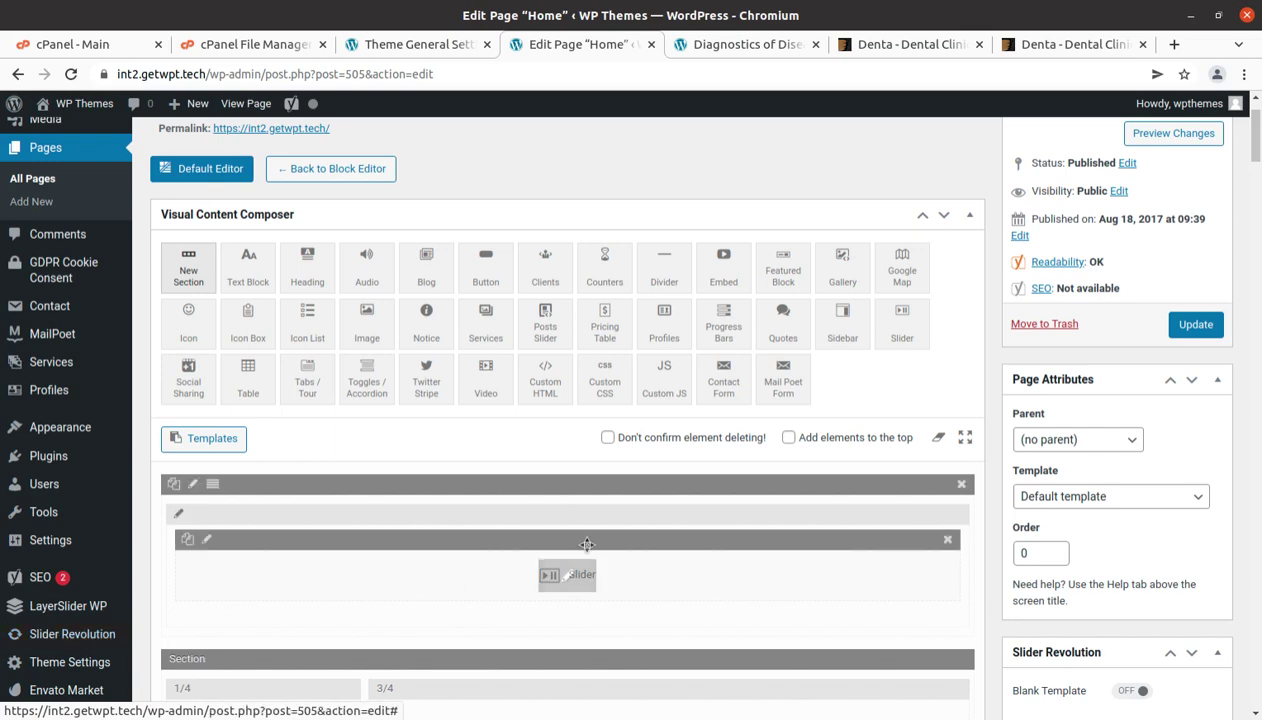
scroll(453, 516, down, 2)
scroll(453, 516, down, 2)
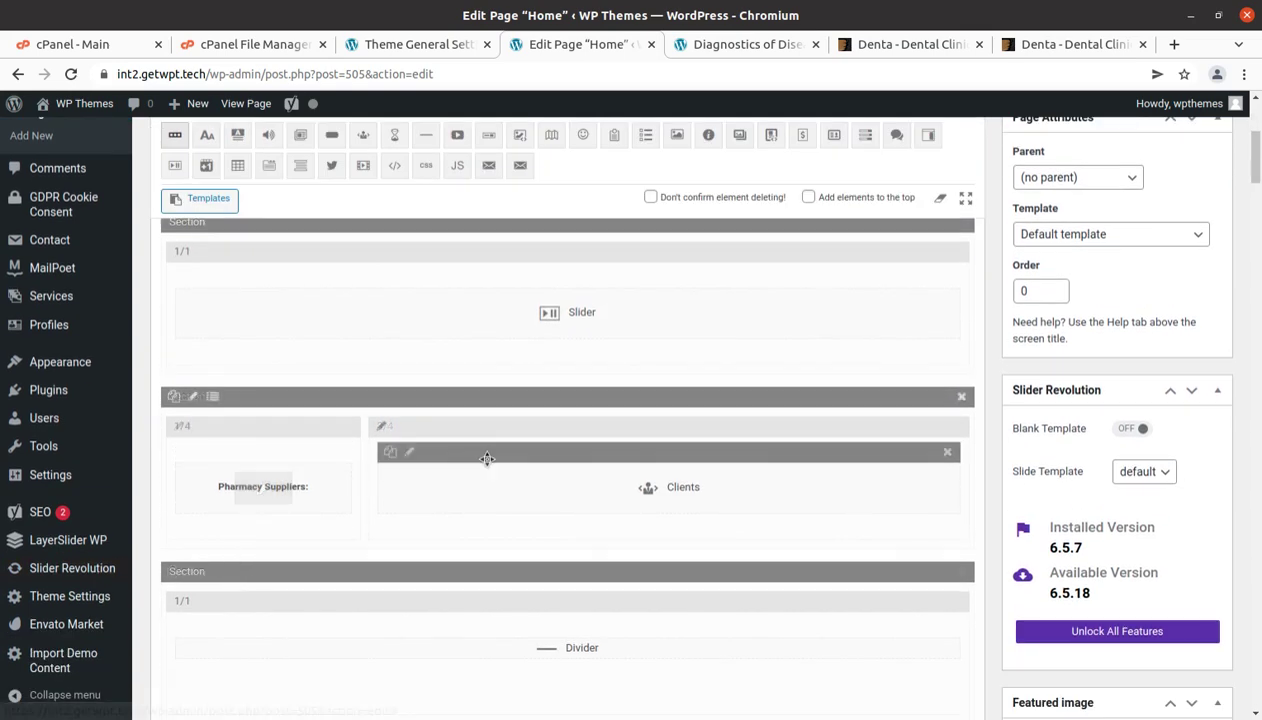
click(664, 492)
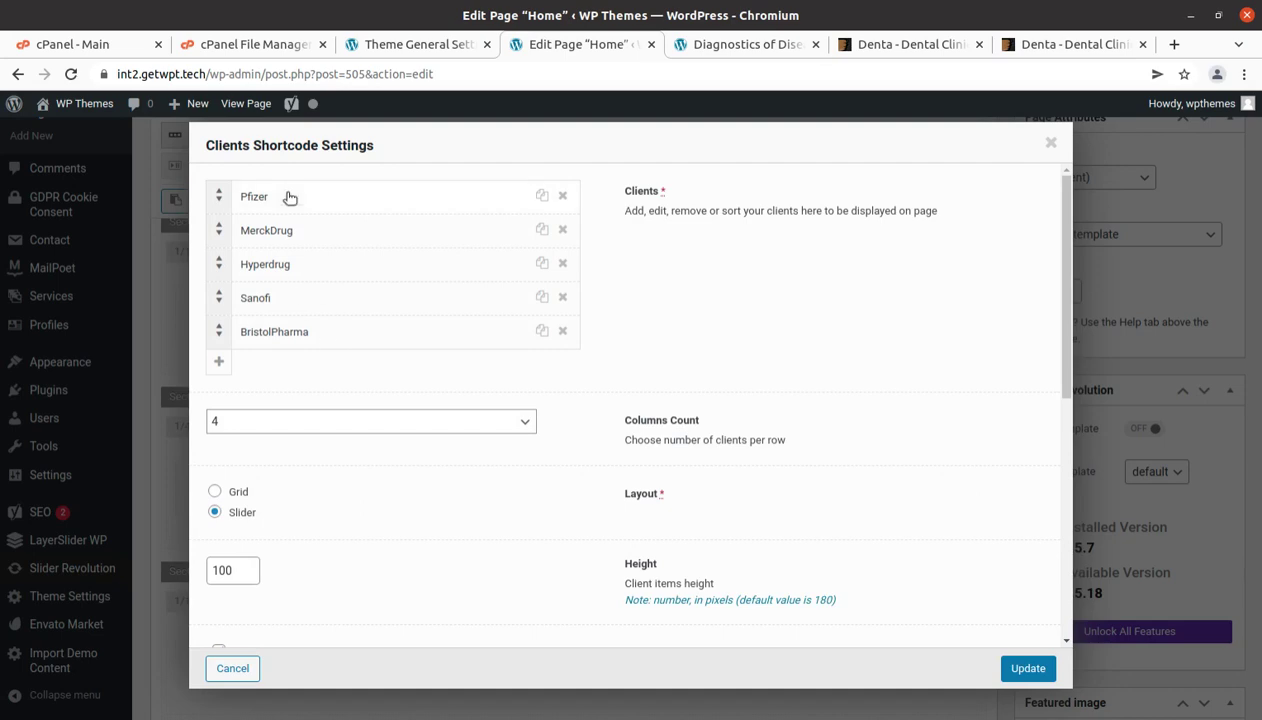
click(1051, 142)
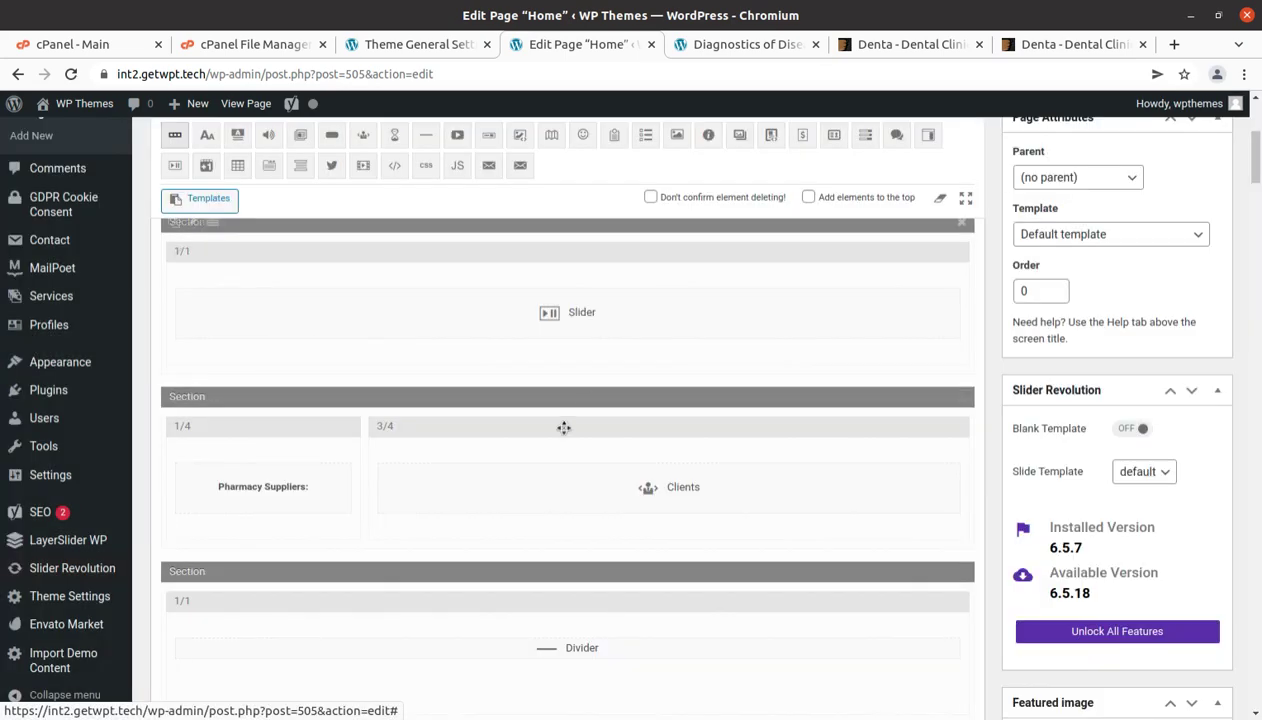
Inspect the doctor-search heading's settings, leaving them unchanged.
scroll(566, 434, down, 3)
scroll(253, 478, down, 2)
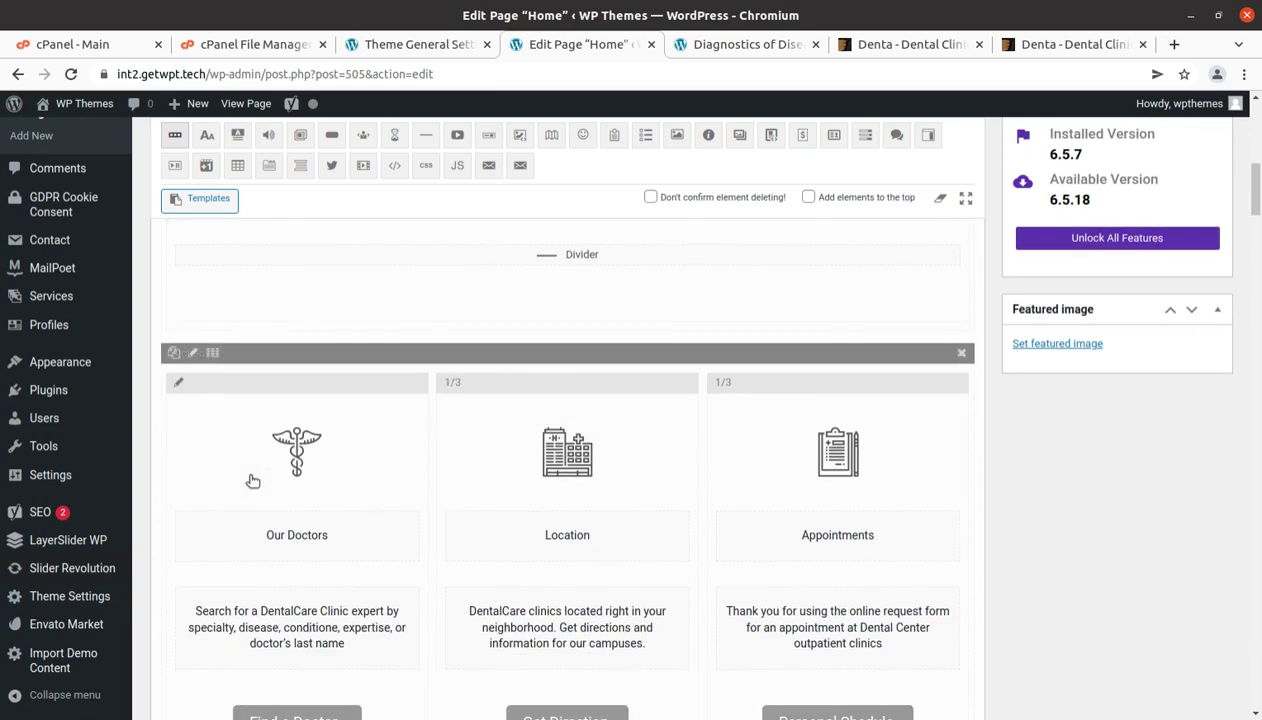
click(299, 627)
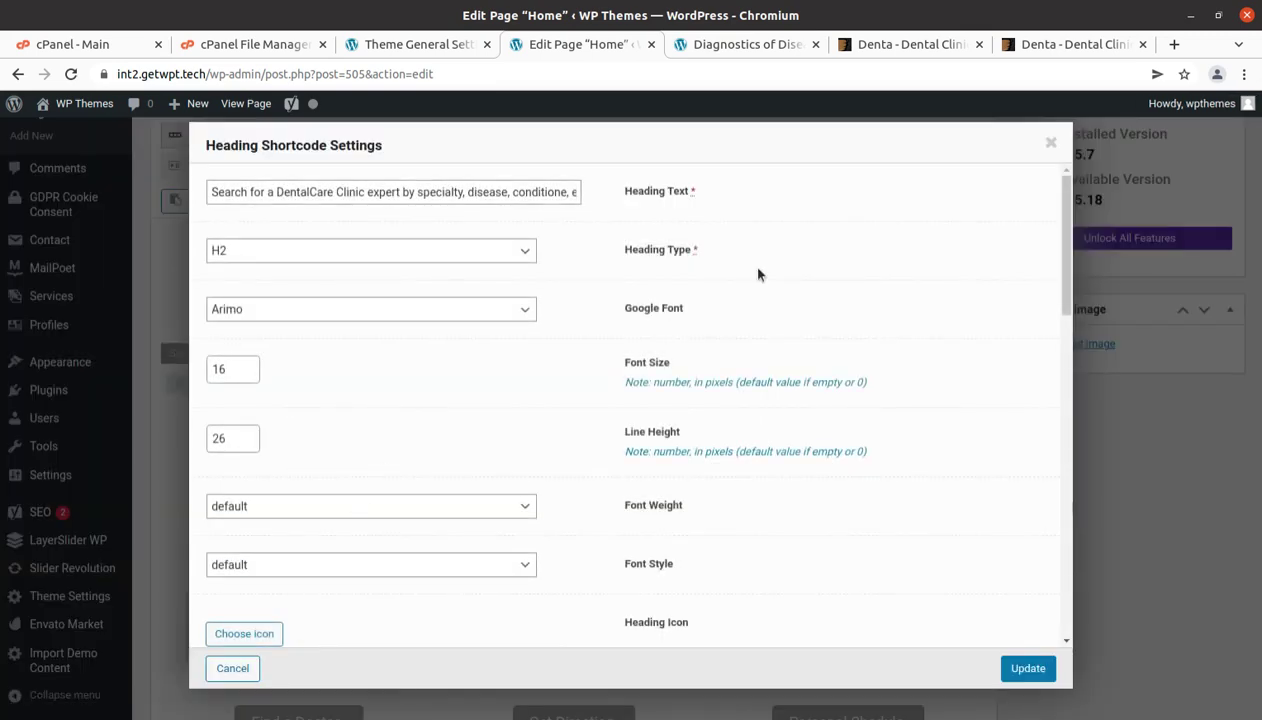
click(1048, 147)
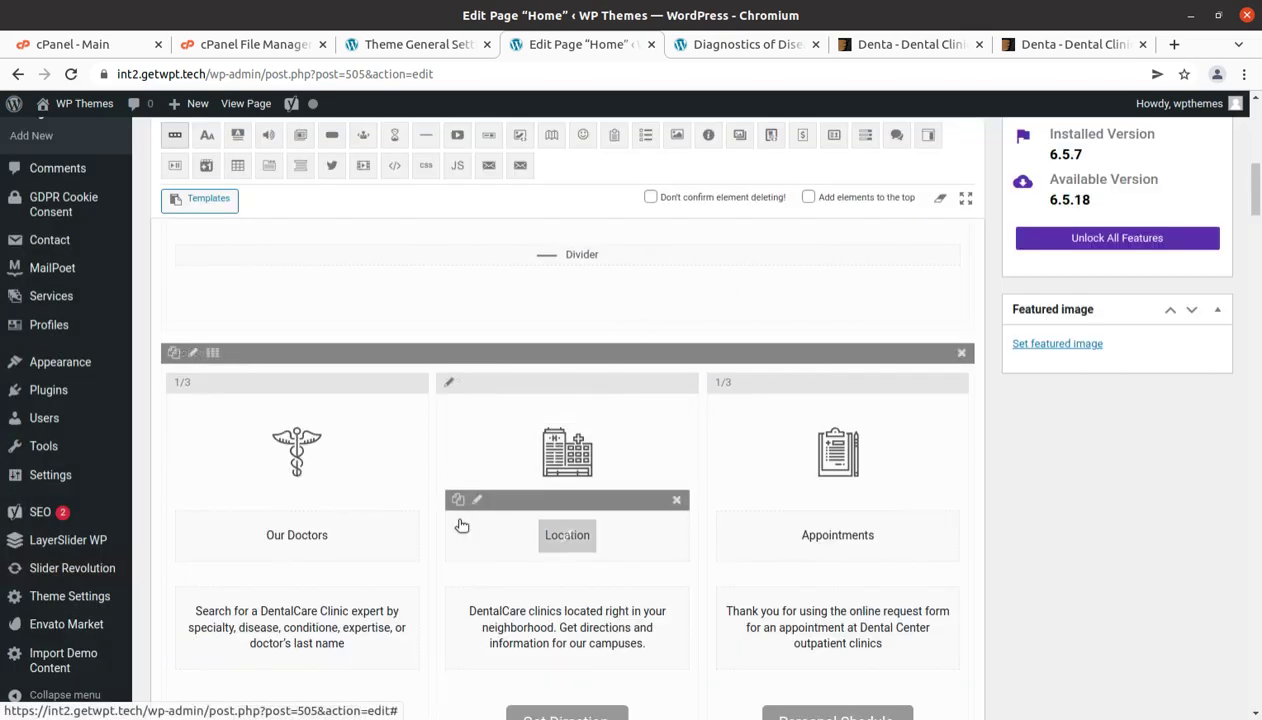
Review the lower service-box and contact-form sections, then visit the live site.
scroll(461, 525, down, 4)
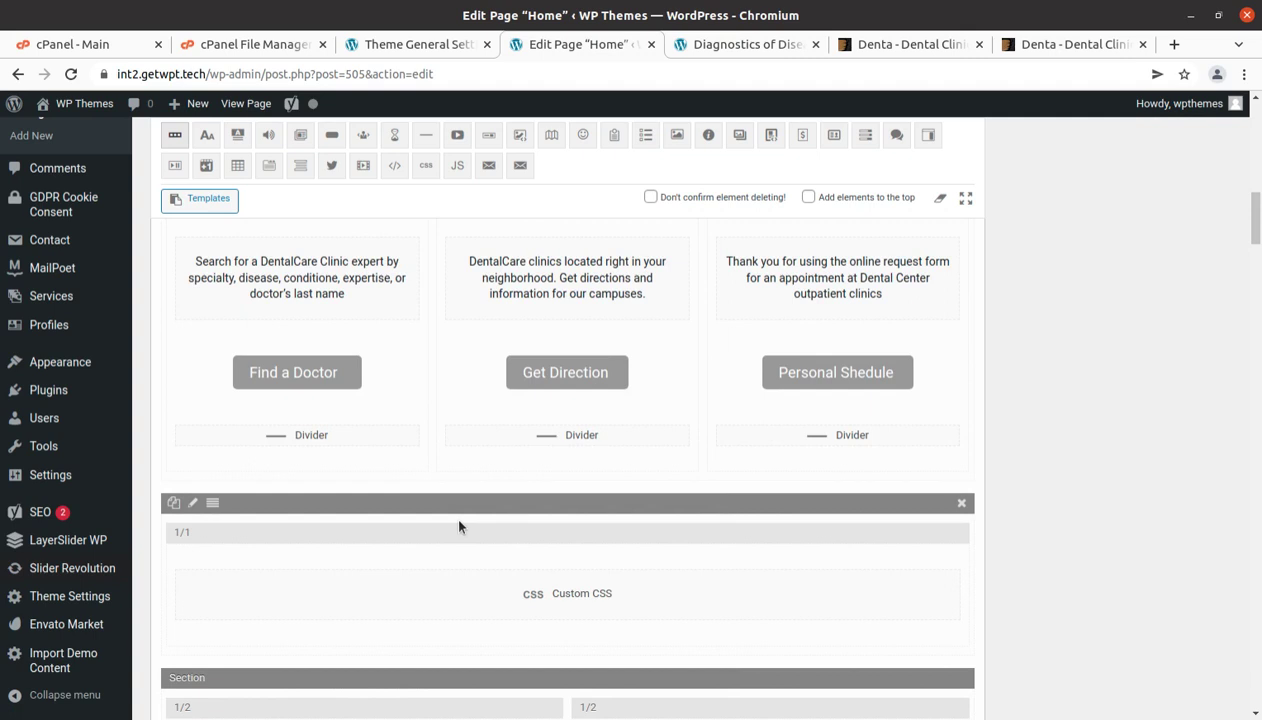
scroll(459, 527, down, 5)
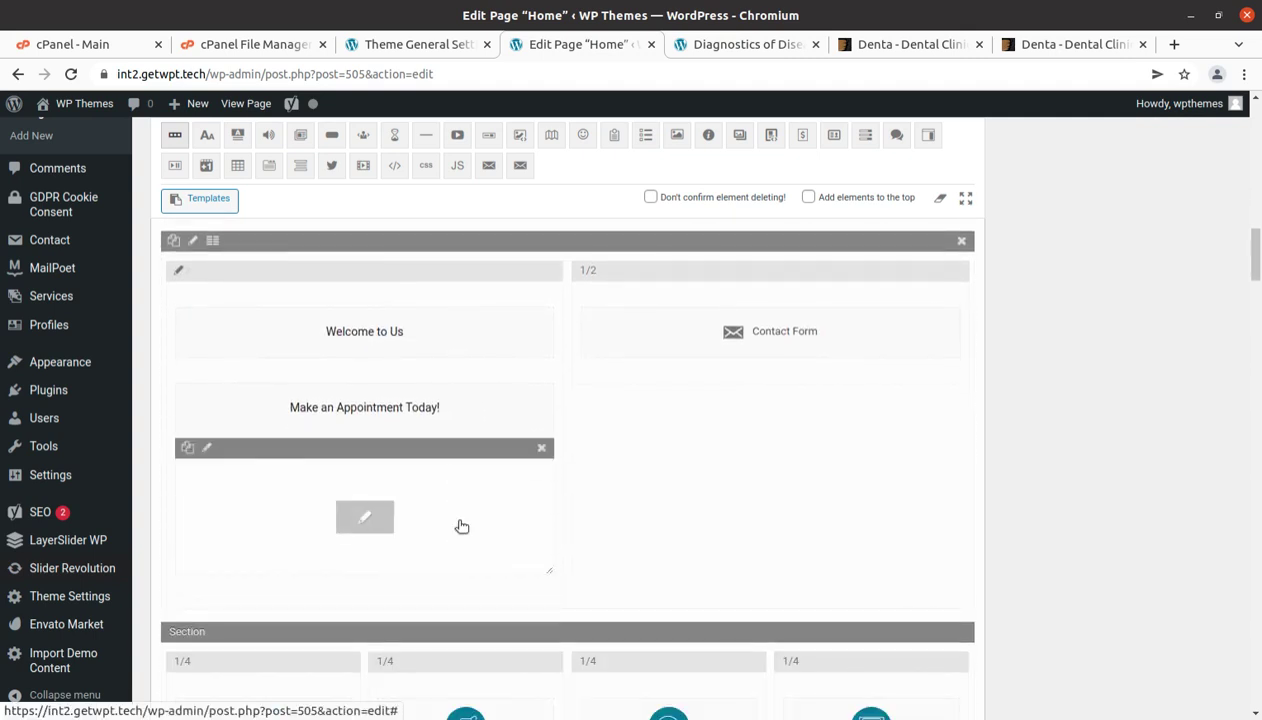
scroll(461, 526, down, 5)
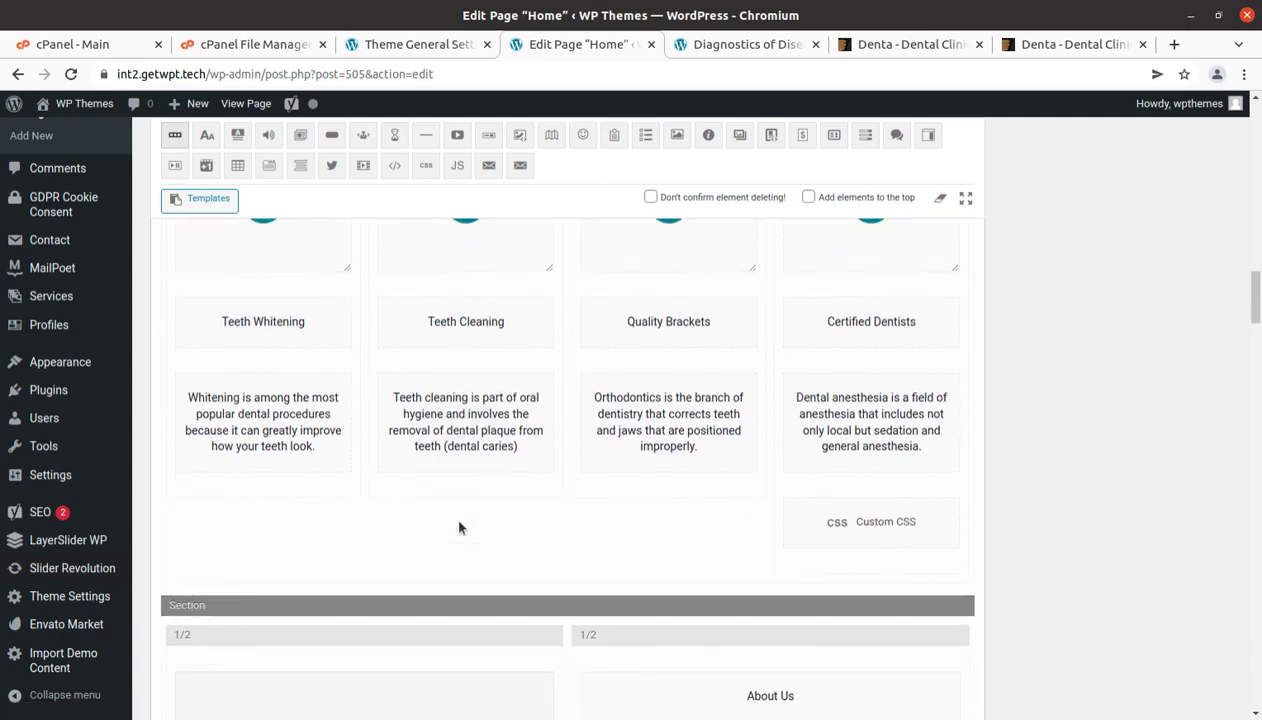
scroll(459, 527, up, 4)
click(61, 128)
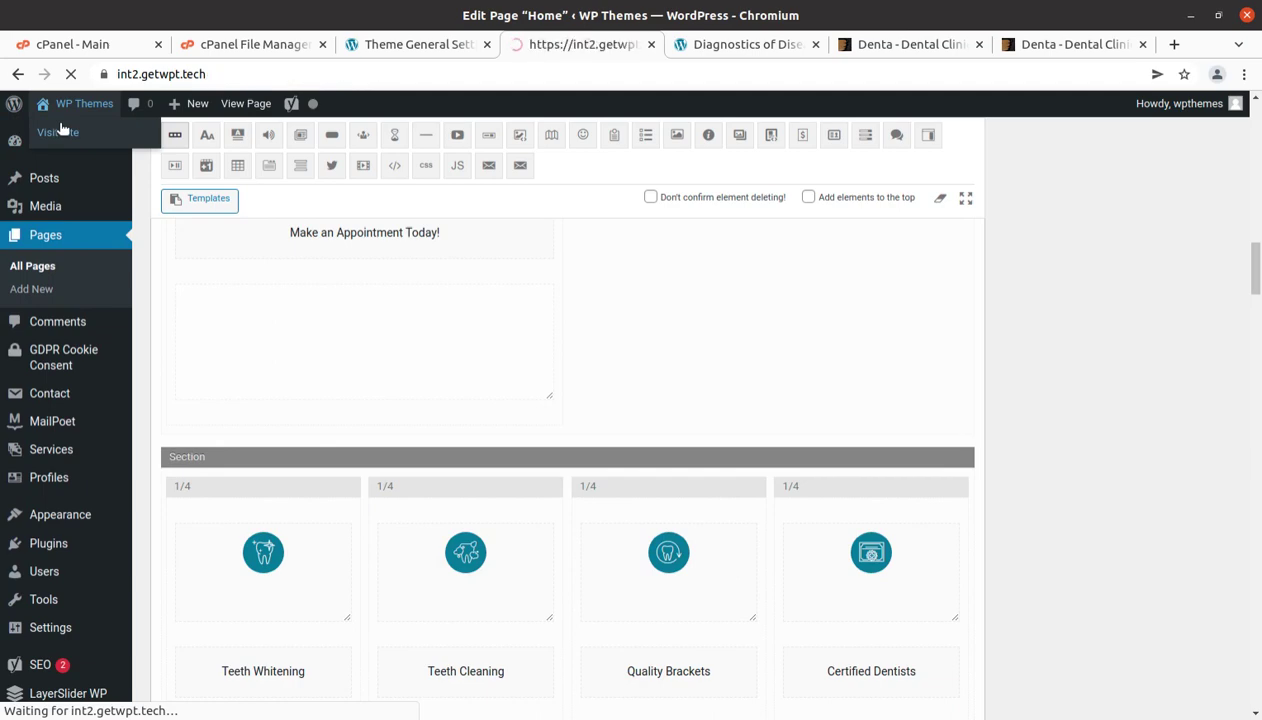